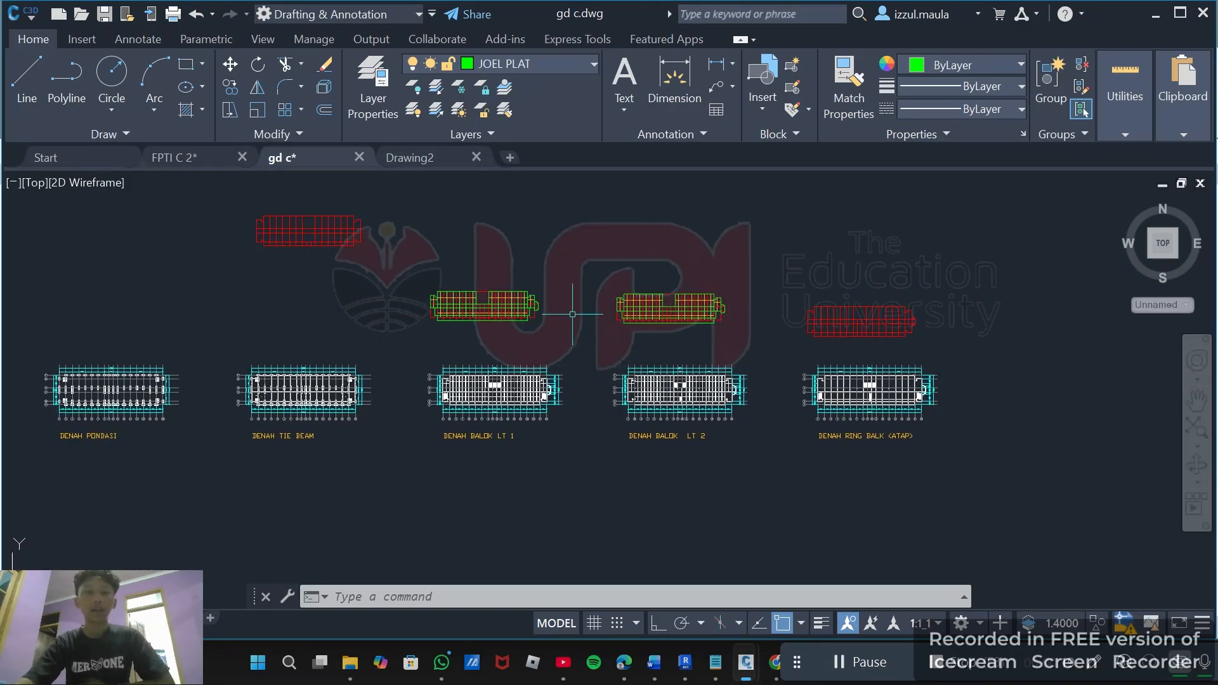
Pan and zoom across the structural floor plans to examine the tie-beam and beam layouts.
{"action": "scroll", "coordinate": [579, 307], "scroll_direction": "up", "scroll_amount": 2}
{"action": "mouse_move", "coordinate": [573, 345]}
{"action": "middle_mouse_down"}
{"action": "mouse_move", "coordinate": [714, 321]}
{"action": "mouse_move", "coordinate": [697, 328]}
{"action": "middle_mouse_up"}
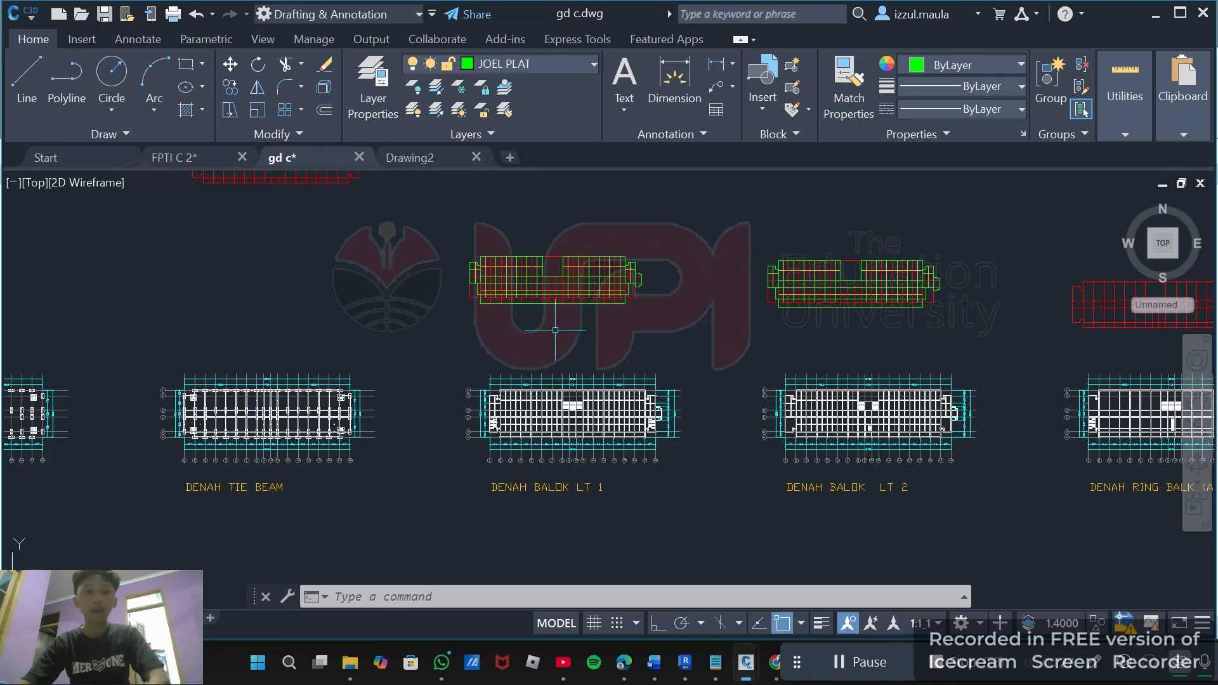
{"action": "middle_click_drag", "start_coordinate": [555, 330], "coordinate": [659, 343]}
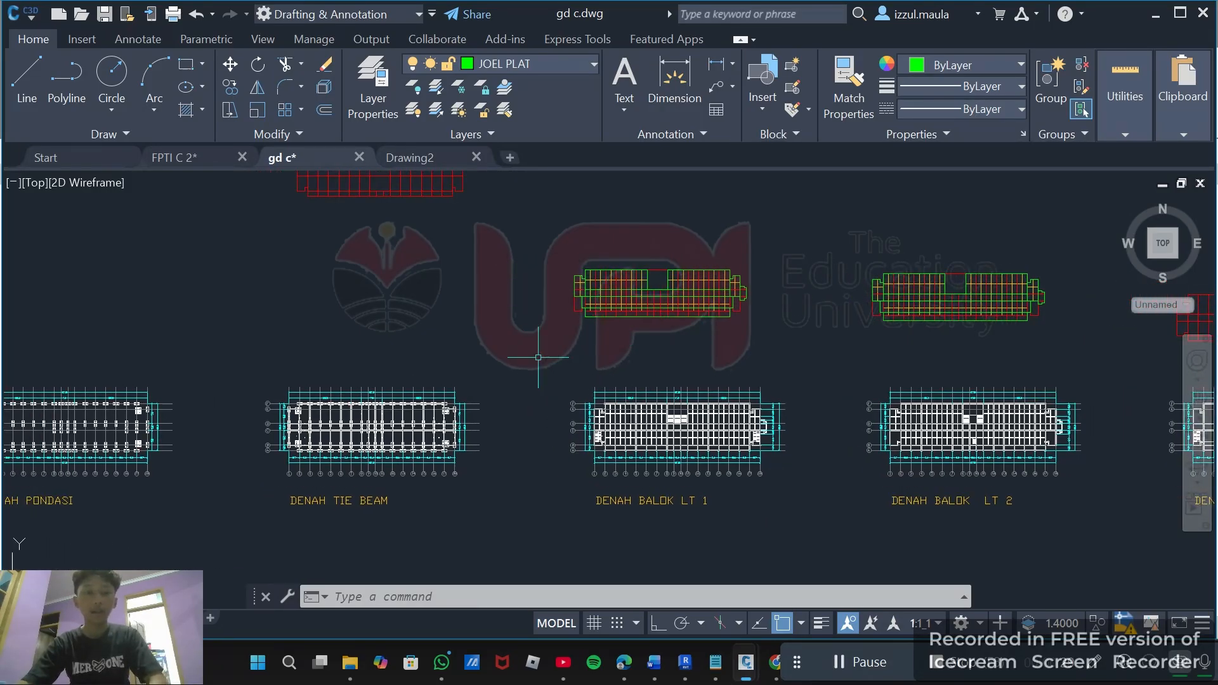
{"action": "scroll", "coordinate": [345, 396], "scroll_direction": "up", "scroll_amount": 3}
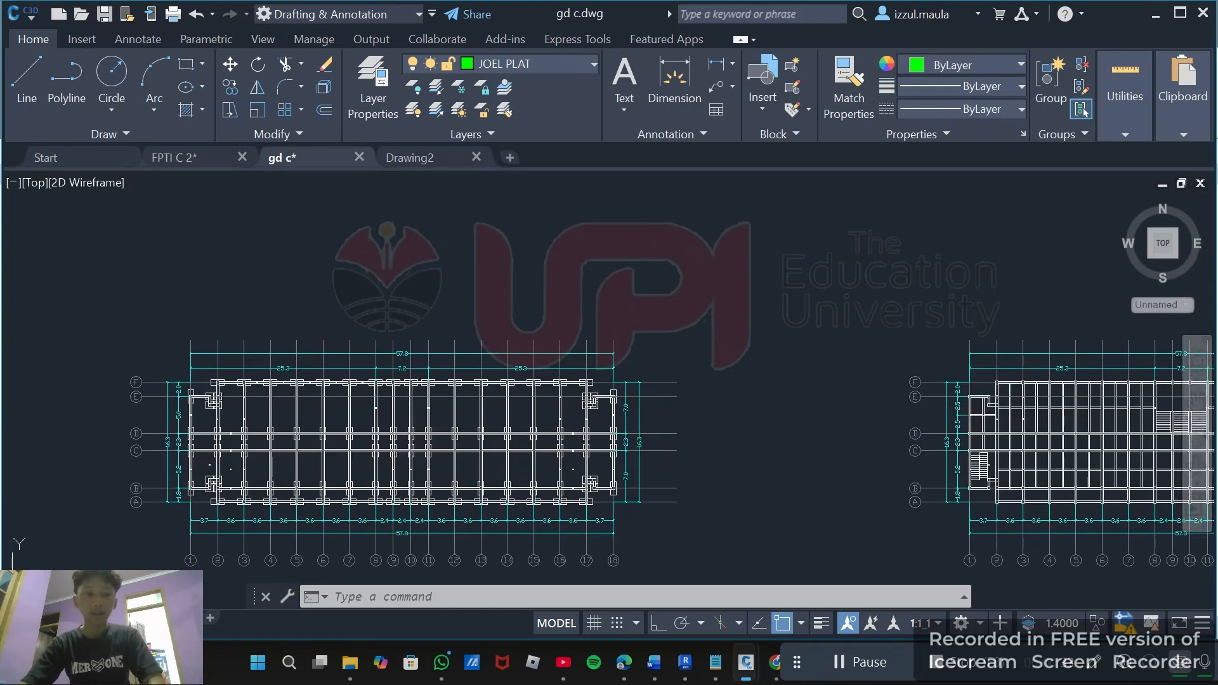
{"action": "middle_click_drag", "start_coordinate": [348, 347], "coordinate": [334, 308]}
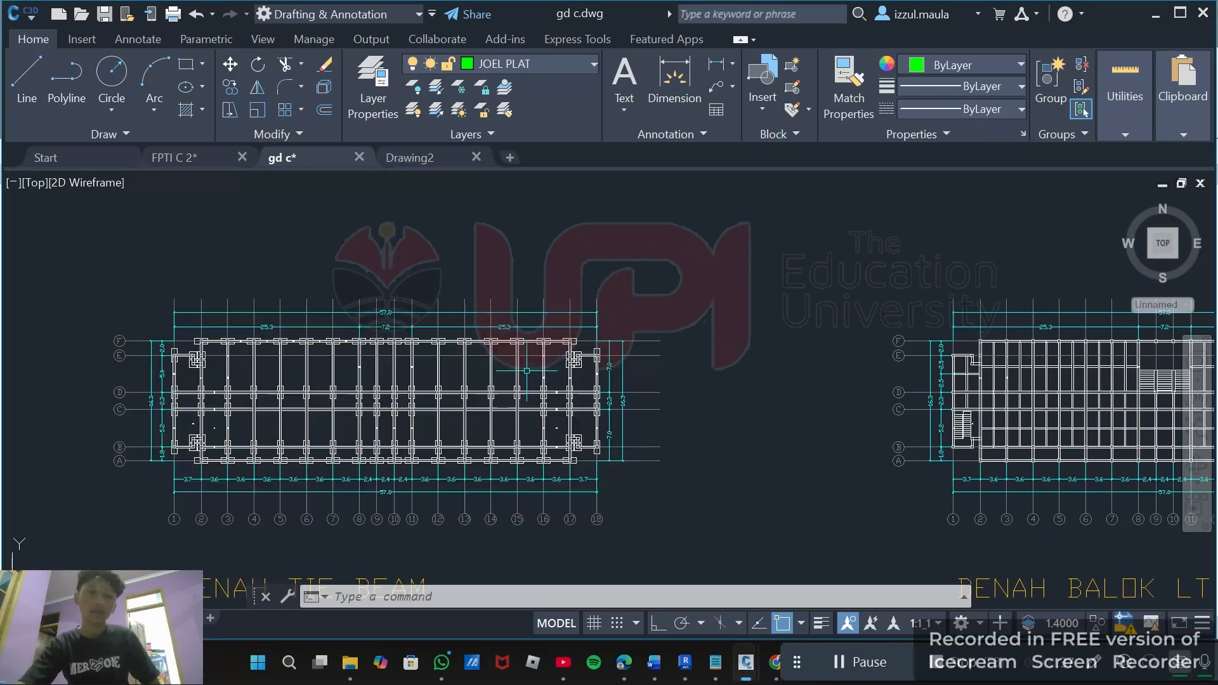
{"action": "mouse_move", "coordinate": [653, 402]}
{"action": "middle_mouse_down"}
{"action": "mouse_move", "coordinate": [626, 379]}
{"action": "mouse_move", "coordinate": [655, 427]}
{"action": "mouse_move", "coordinate": [644, 371]}
{"action": "middle_mouse_up"}
{"action": "scroll", "coordinate": [641, 389], "scroll_direction": "down", "scroll_amount": 4}
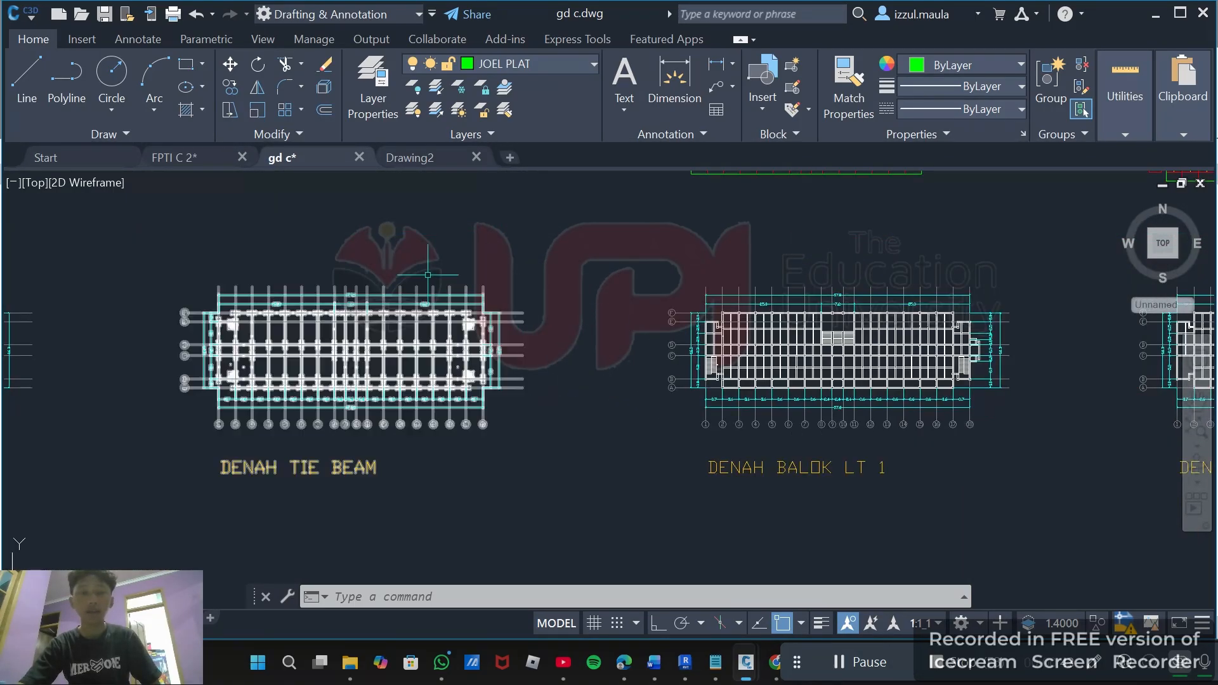
{"action": "mouse_move", "coordinate": [541, 348]}
{"action": "middle_mouse_down"}
{"action": "mouse_move", "coordinate": [508, 330]}
{"action": "mouse_move", "coordinate": [527, 345]}
{"action": "mouse_move", "coordinate": [474, 350]}
{"action": "middle_mouse_up"}
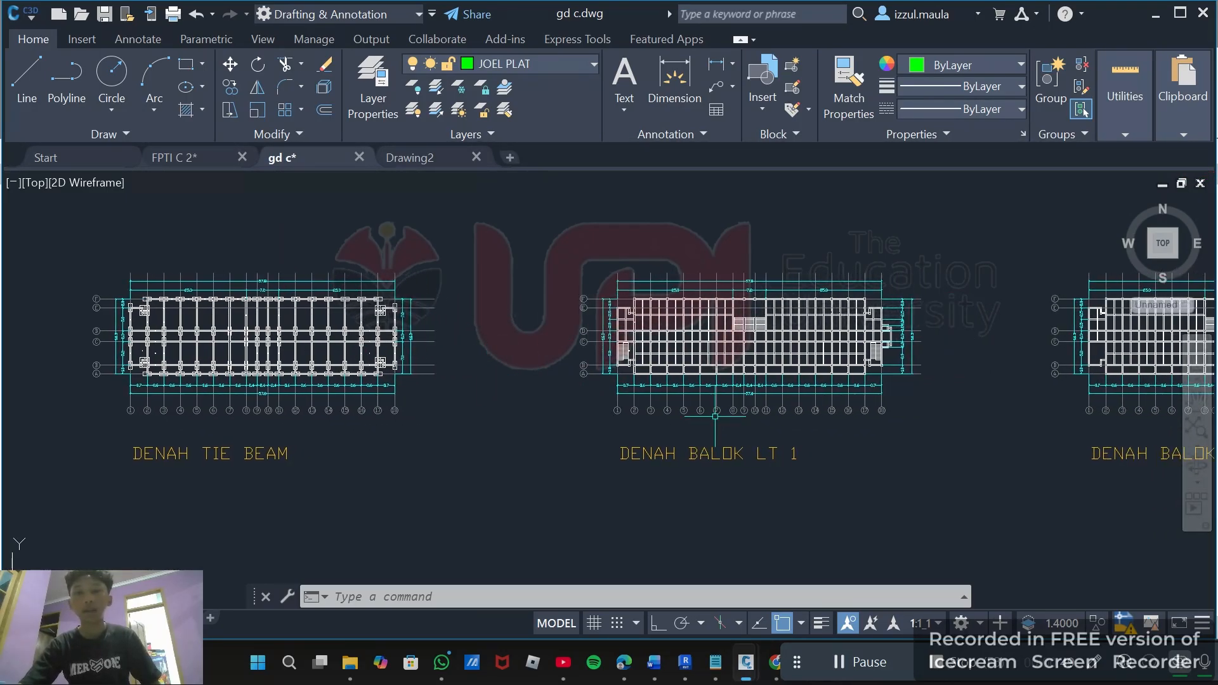
{"action": "scroll", "coordinate": [891, 389], "scroll_direction": "up", "scroll_amount": 4}
{"action": "scroll", "coordinate": [837, 355], "scroll_direction": "down", "scroll_amount": 2}
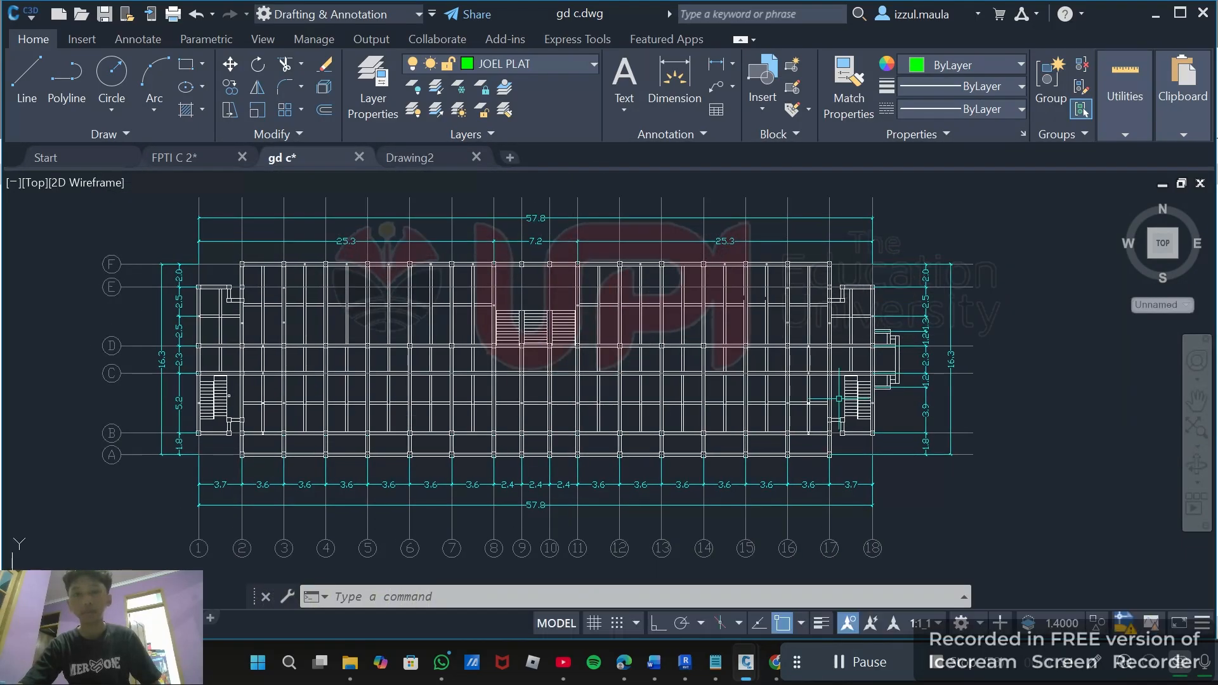
{"action": "middle_click_drag", "start_coordinate": [373, 359], "coordinate": [765, 344]}
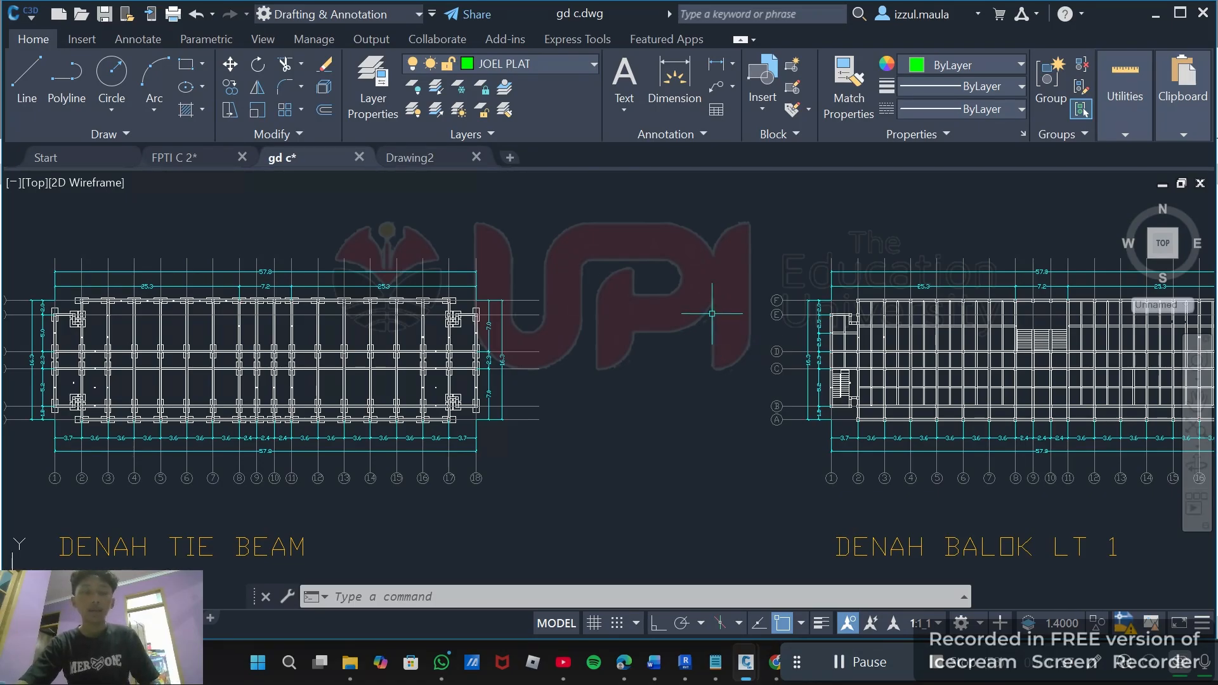
{"action": "middle_click_drag", "start_coordinate": [593, 295], "coordinate": [665, 308]}
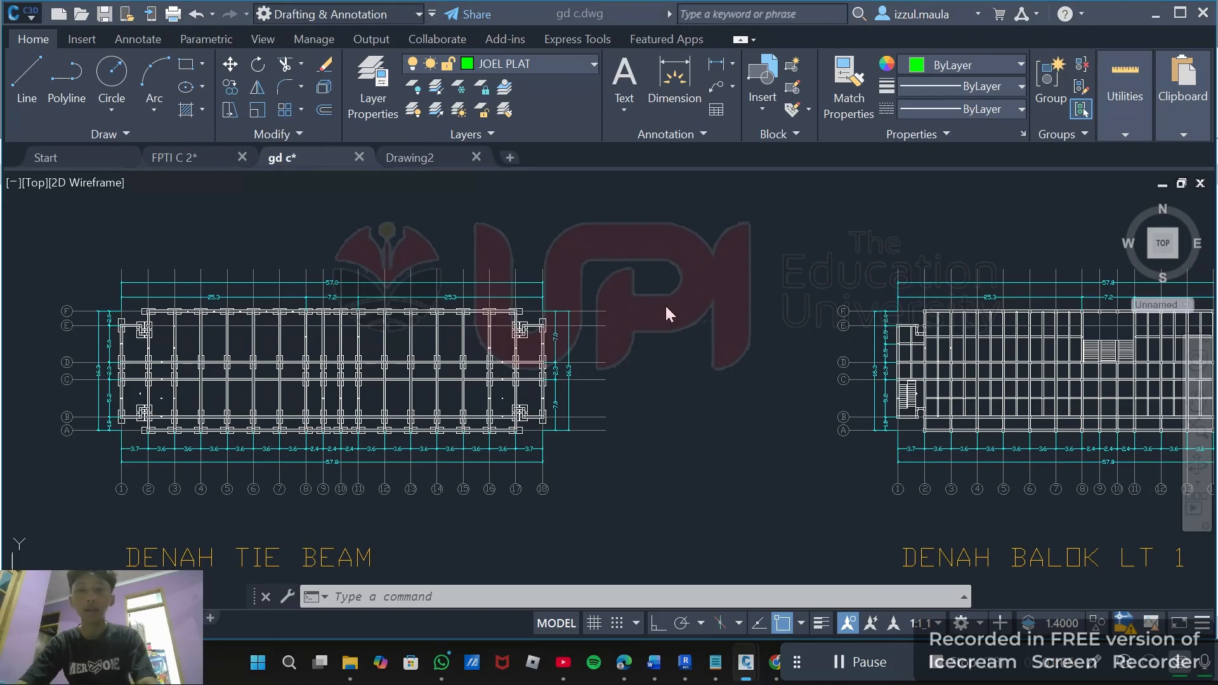
Switch to Revit, open the properties of the selected column, and review its column type list.
{"action": "key", "text": "alt+Tab"}
{"action": "key", "text": "Tab"}
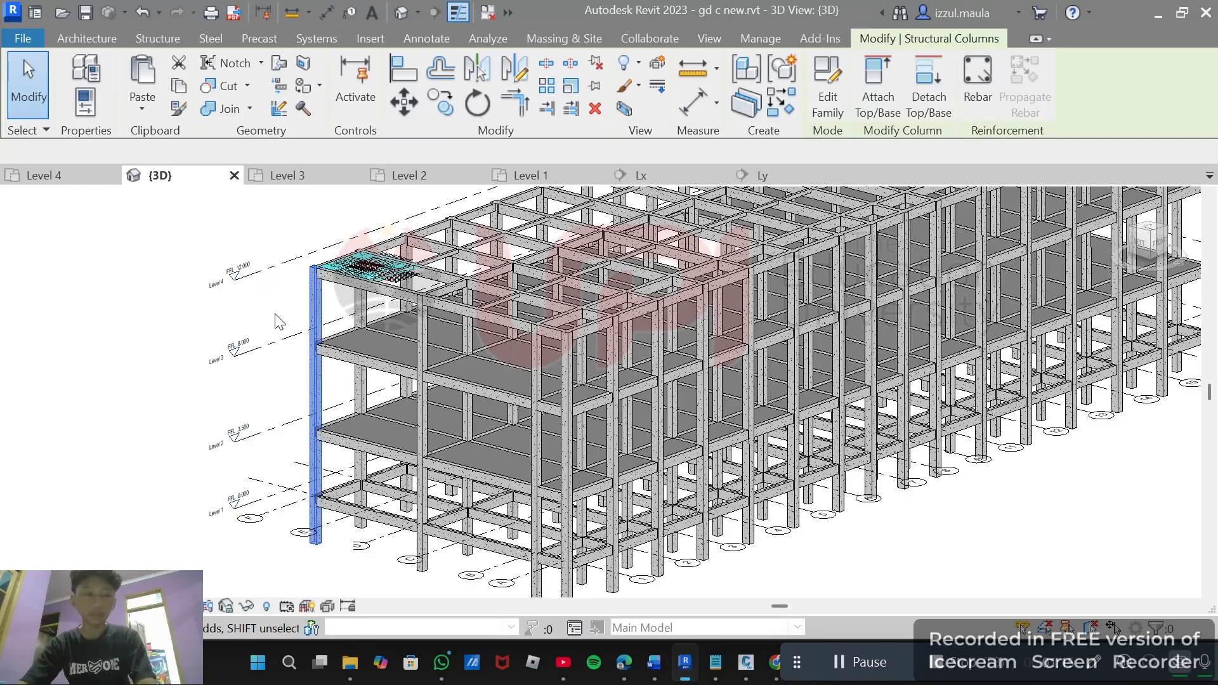
{"action": "left_click", "coordinate": [88, 105]}
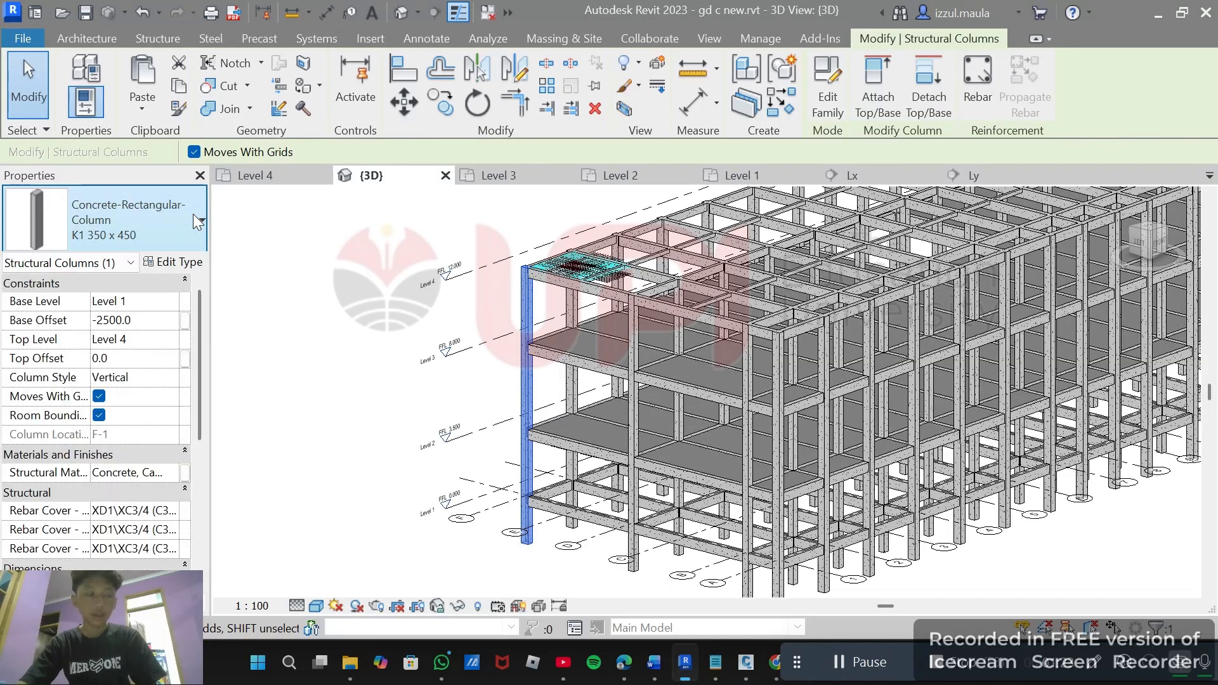
{"action": "left_click", "coordinate": [193, 215]}
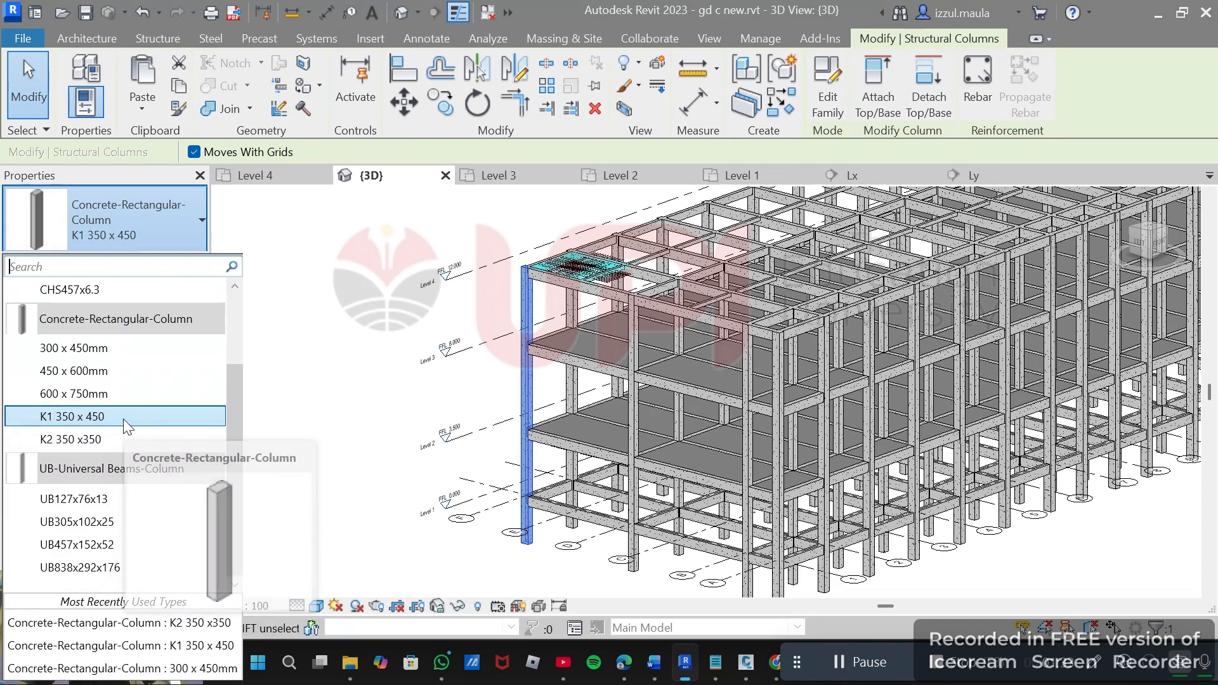
{"action": "left_click", "coordinate": [317, 300]}
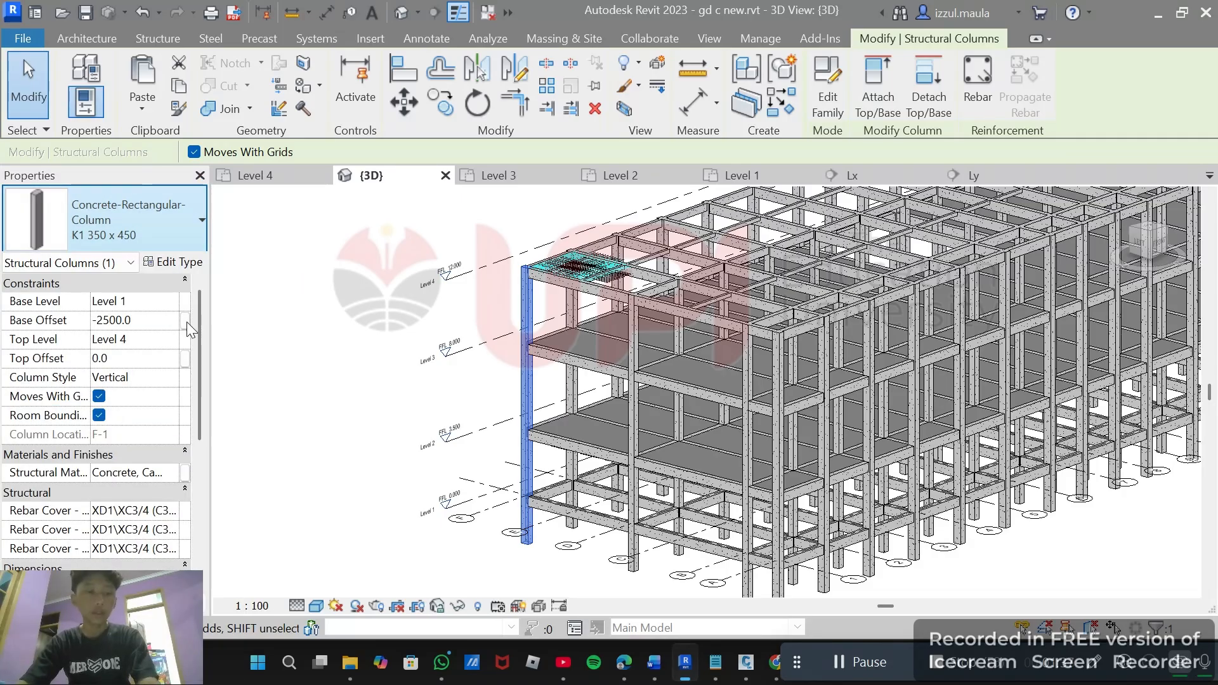
{"action": "scroll", "coordinate": [186, 322], "scroll_direction": "down", "scroll_amount": 2}
{"action": "scroll", "coordinate": [191, 325], "scroll_direction": "up", "scroll_amount": 2}
{"action": "left_click", "coordinate": [321, 319]}
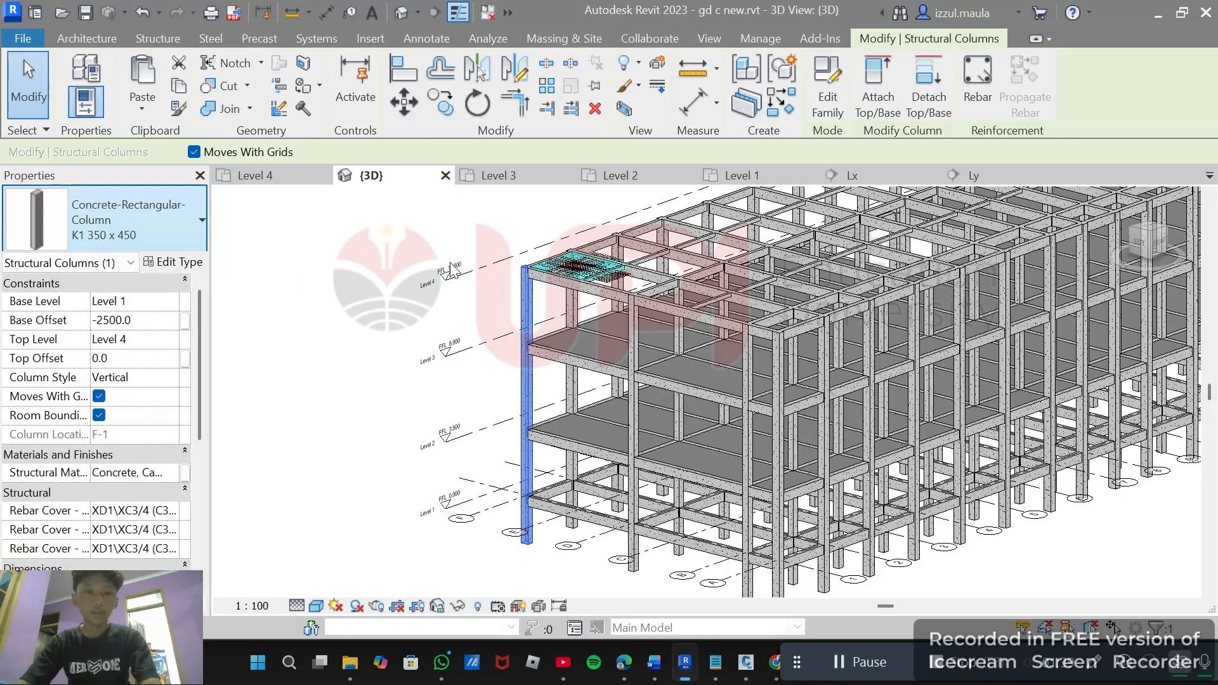
Select a top-level beam and review its type list among the concrete rectangular beam types.
{"action": "left_click", "coordinate": [585, 297]}
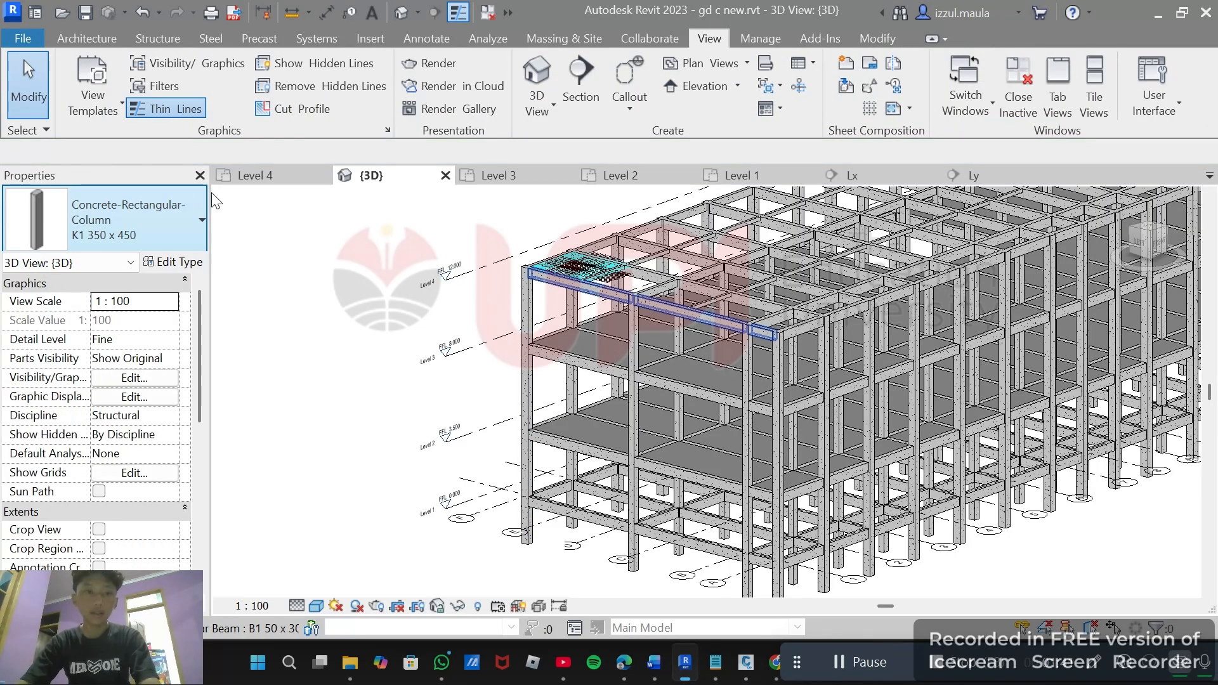
{"action": "left_click", "coordinate": [184, 228]}
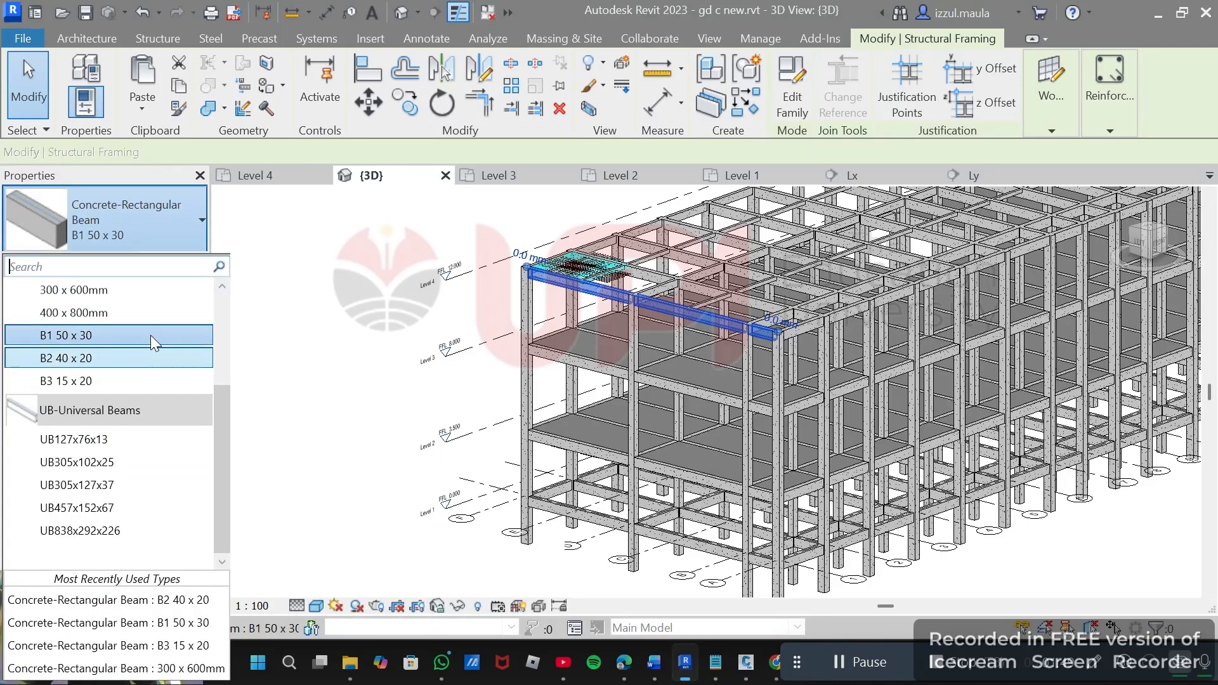
{"action": "mouse_move", "coordinate": [127, 334]}
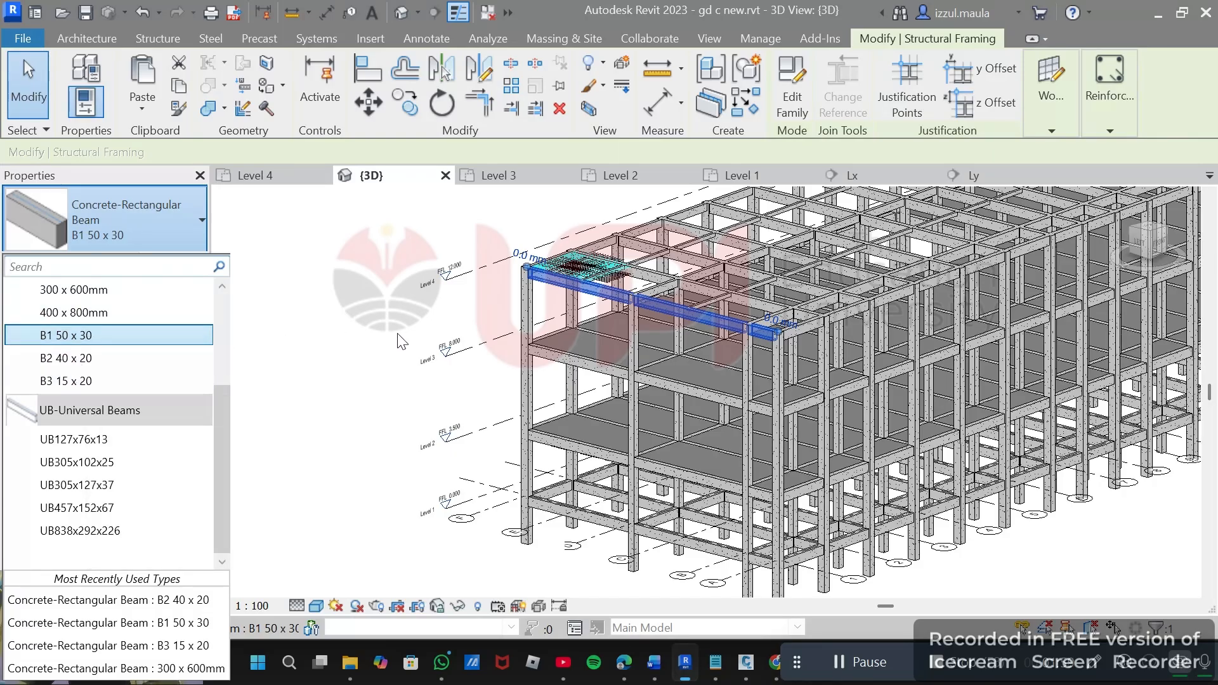
{"action": "left_click", "coordinate": [350, 353]}
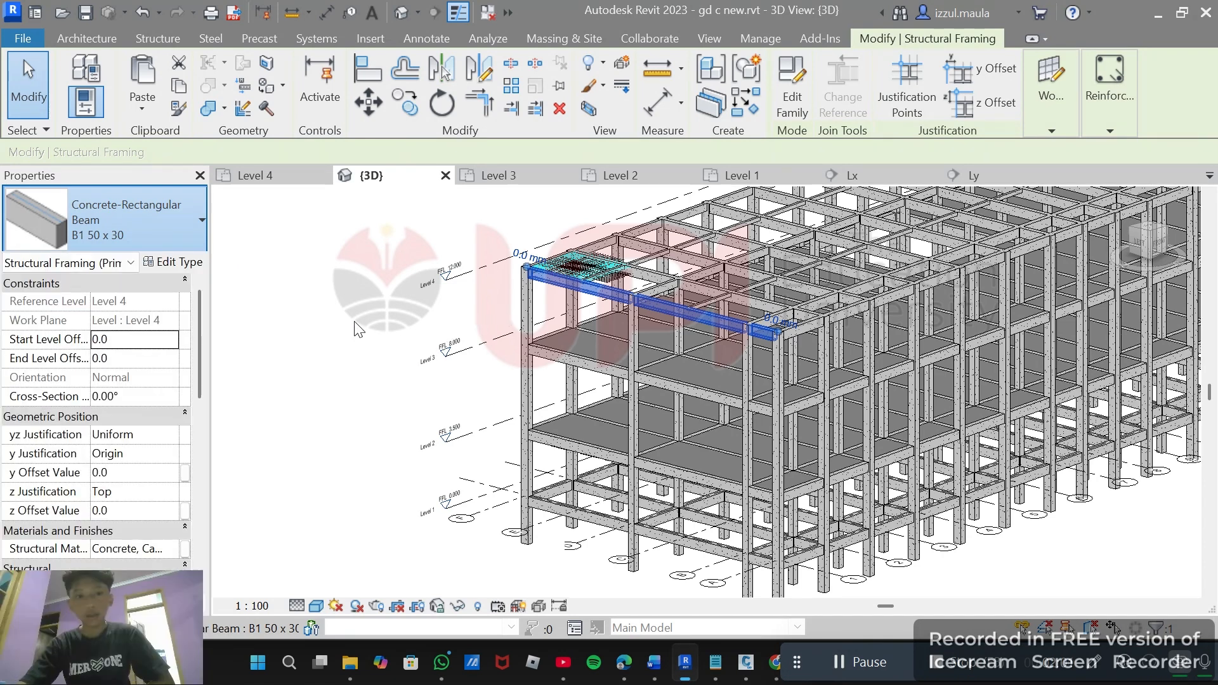
{"action": "middle_click_drag", "start_coordinate": [379, 304], "coordinate": [323, 288]}
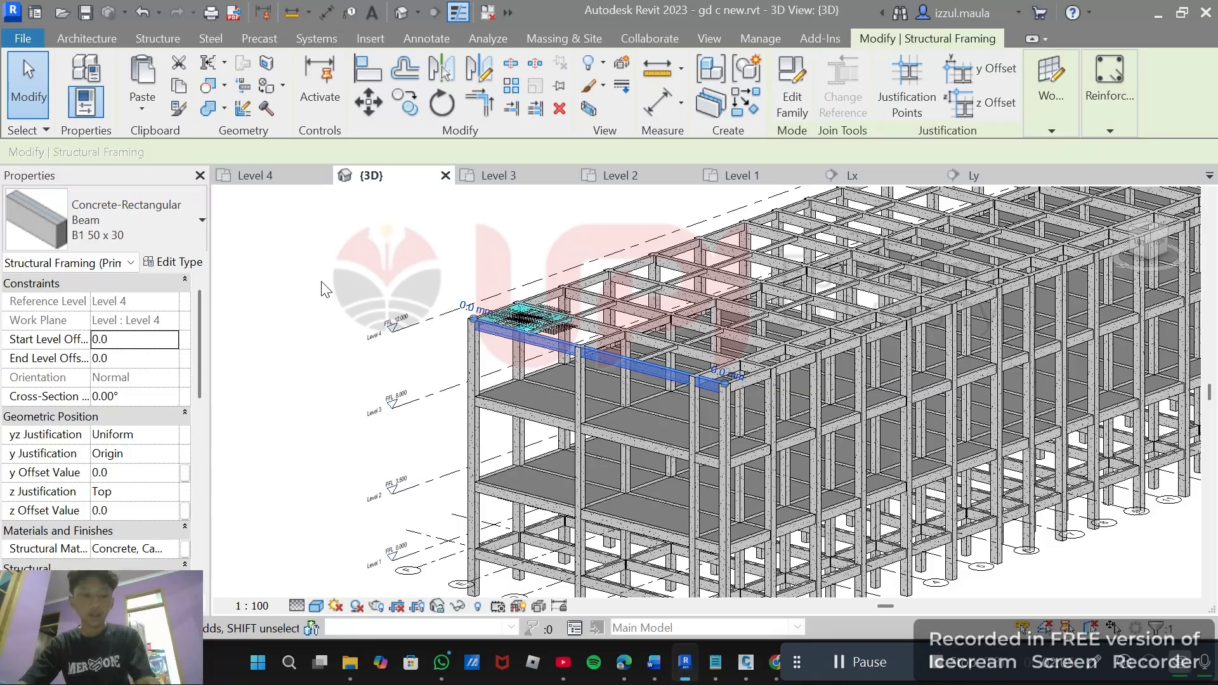
{"action": "left_click", "coordinate": [175, 227]}
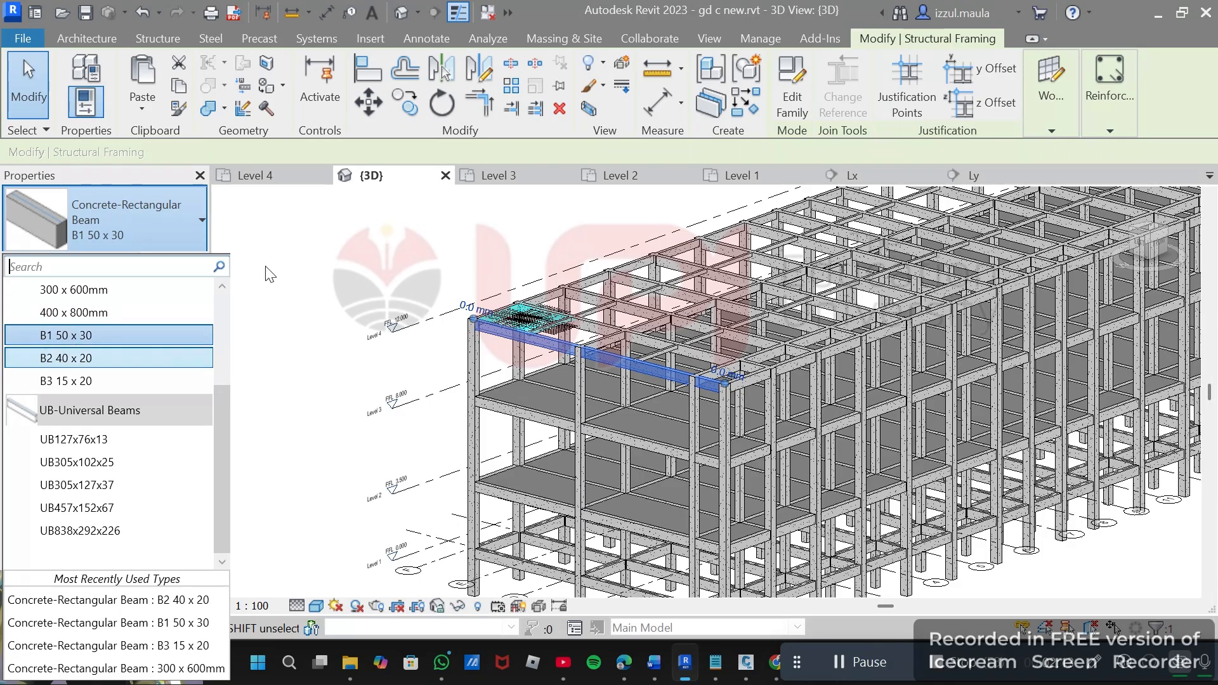
{"action": "left_click", "coordinate": [326, 242]}
{"action": "left_click", "coordinate": [296, 295]}
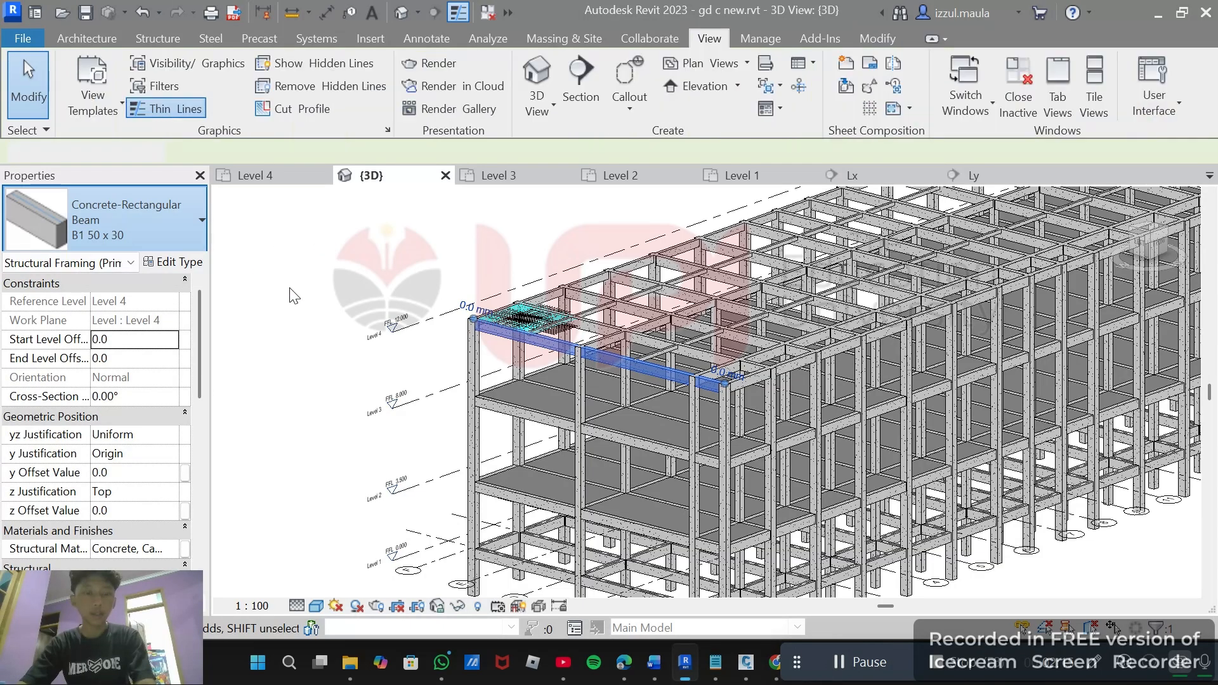
Switch back to AutoCAD and return to the gd c drawing tab.
{"action": "key", "text": "alt+Tab"}
{"action": "key", "text": "alt+Tab"}
{"action": "key", "text": "alt+Tab"}
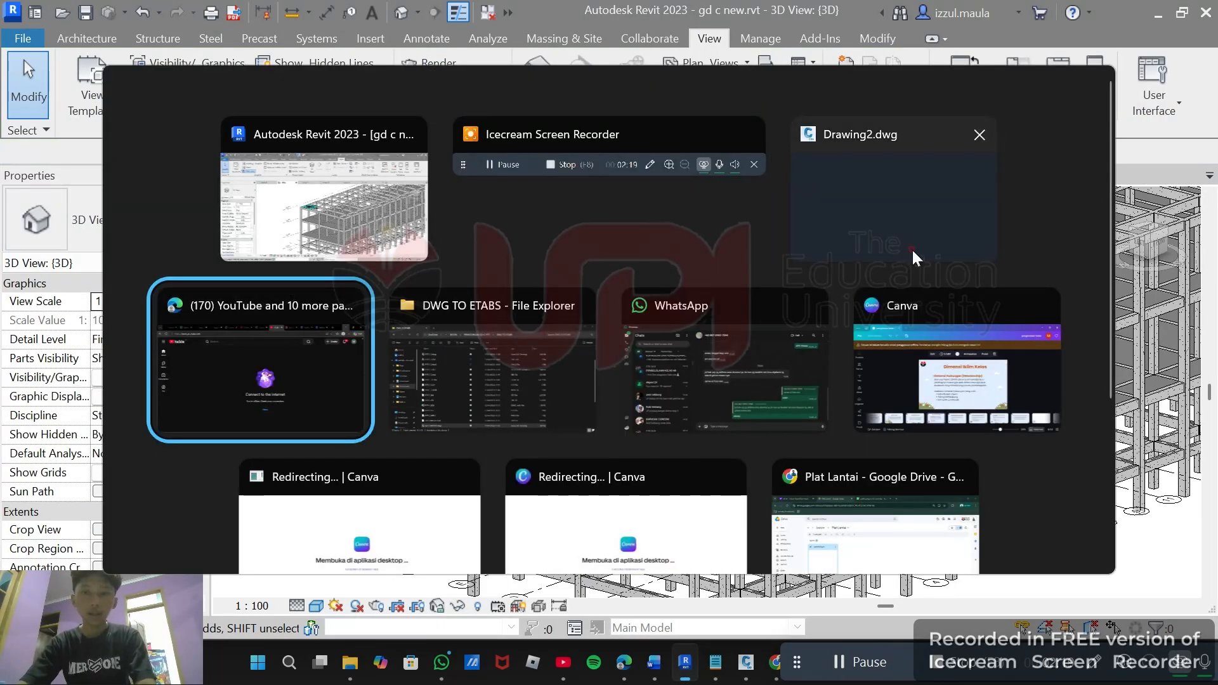
{"action": "key", "text": "Escape"}
{"action": "key", "text": "alt+Tab"}
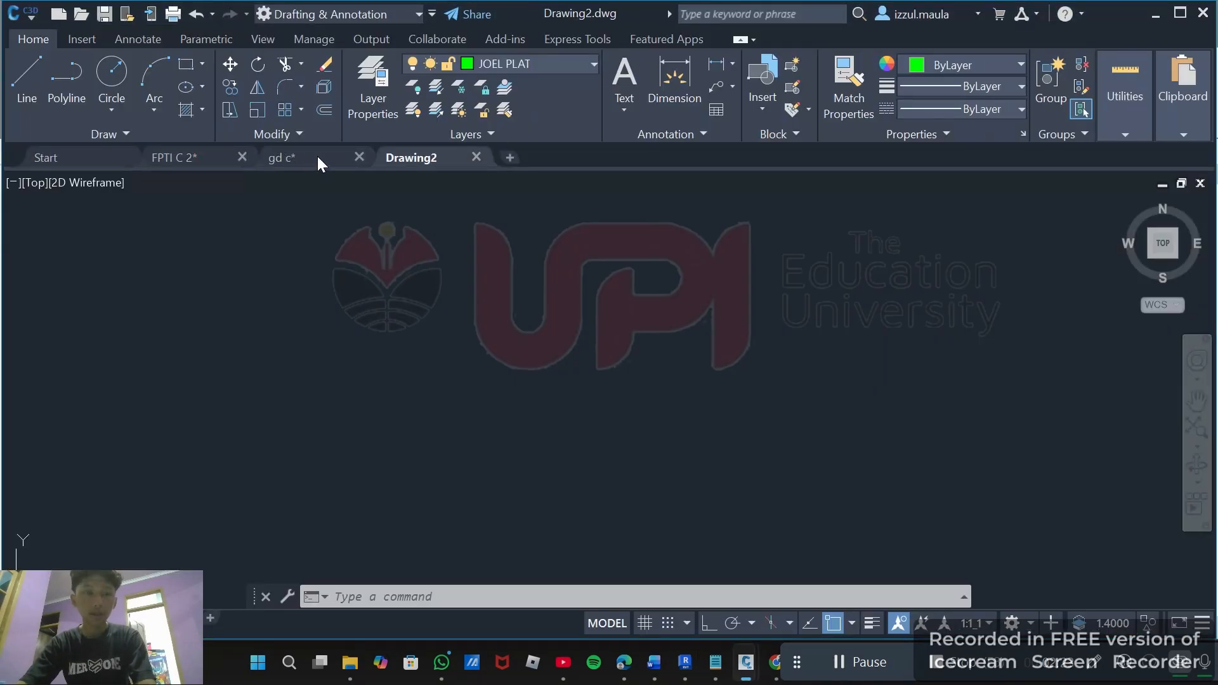
{"action": "key", "text": "ctrl+Tab"}
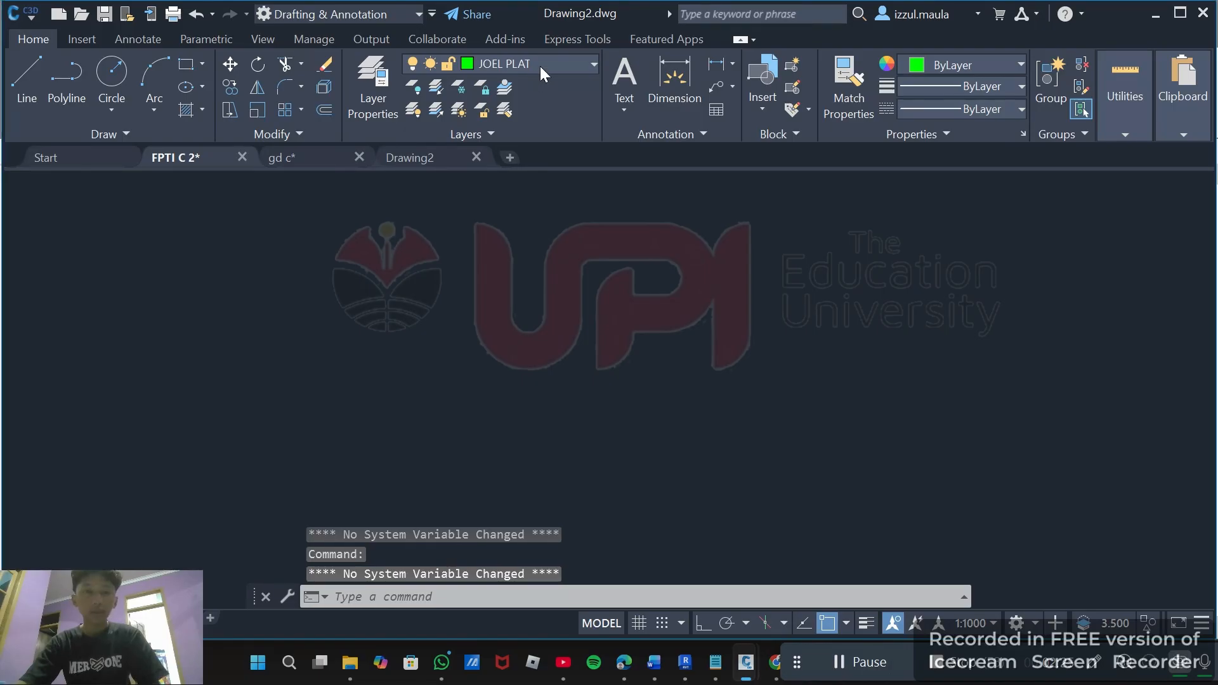
{"action": "left_click", "coordinate": [302, 157]}
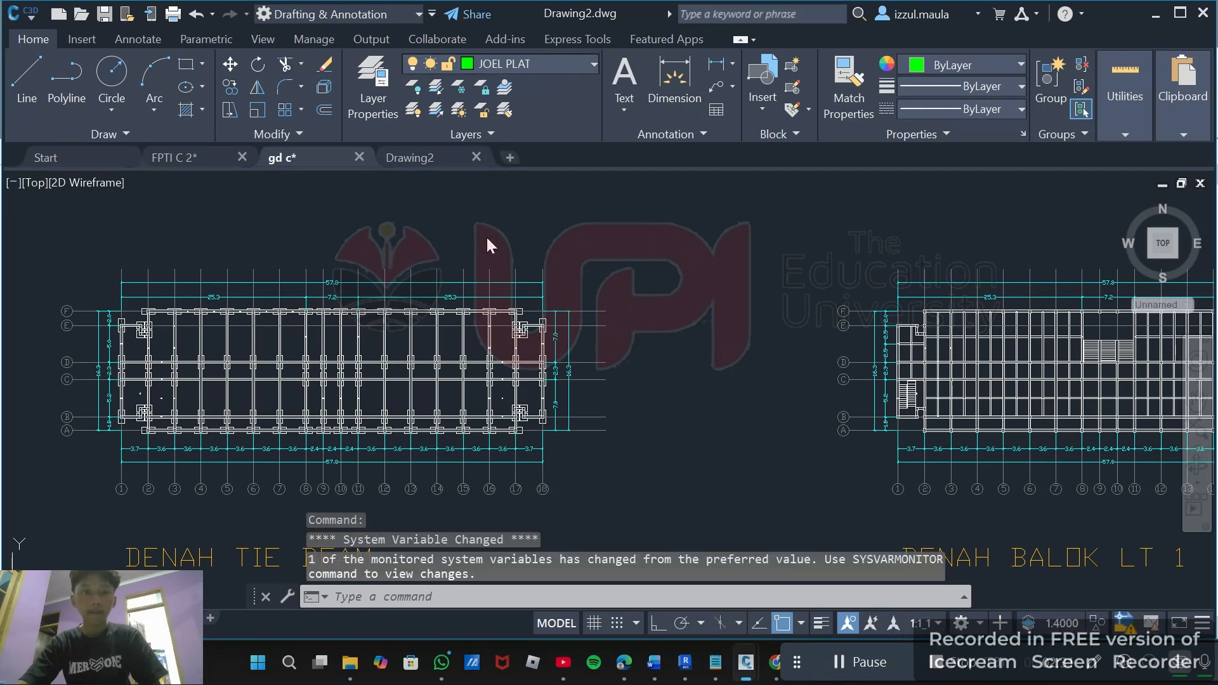
Open the layer list to review the beam, column and slab layers.
{"action": "left_click", "coordinate": [539, 69]}
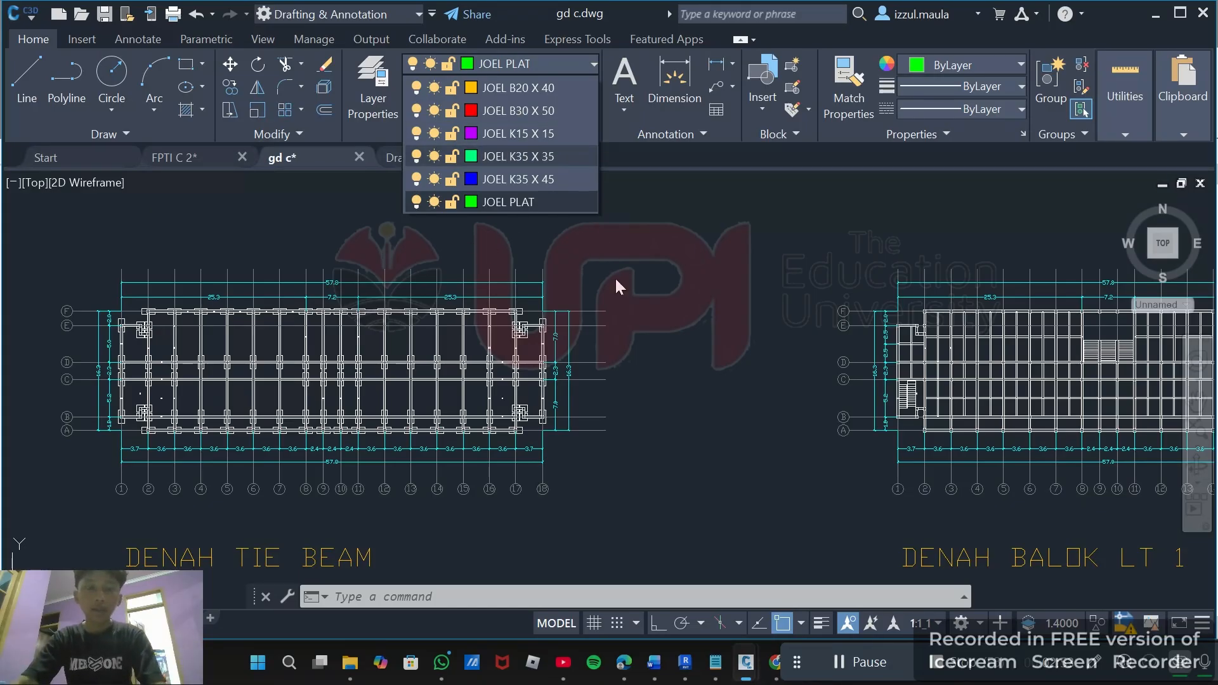
{"action": "scroll", "coordinate": [614, 270], "scroll_direction": "down", "scroll_amount": 2}
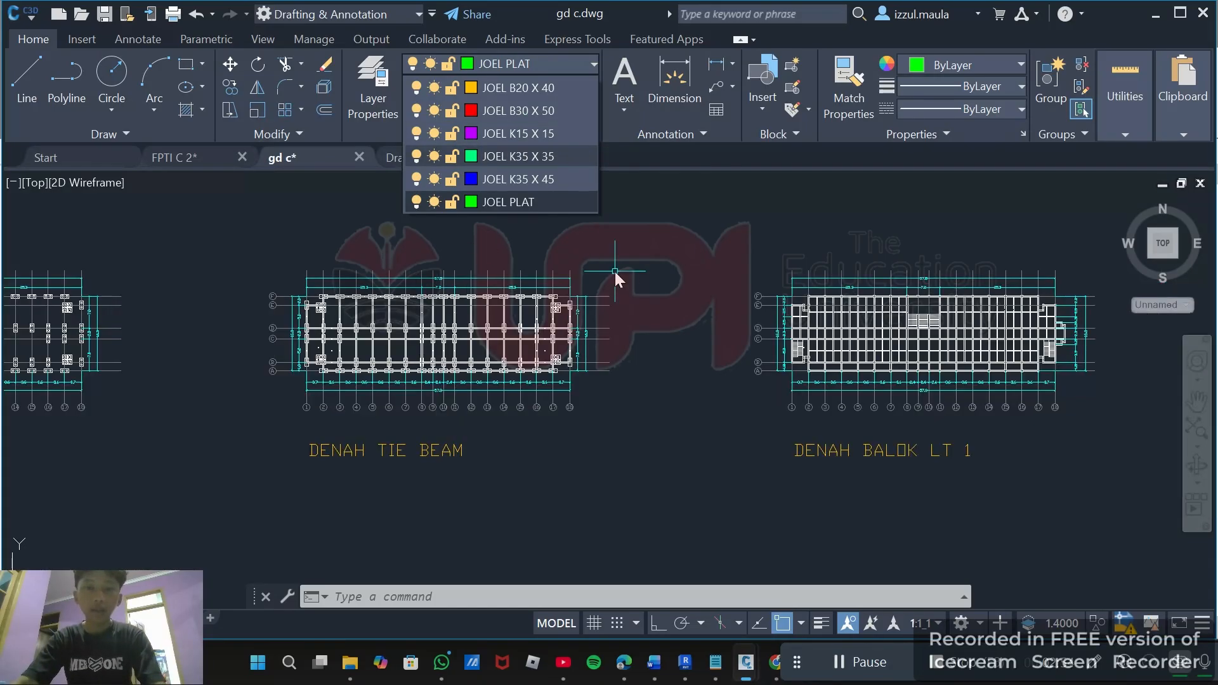
{"action": "left_click", "coordinate": [652, 266]}
{"action": "left_click", "coordinate": [538, 63]}
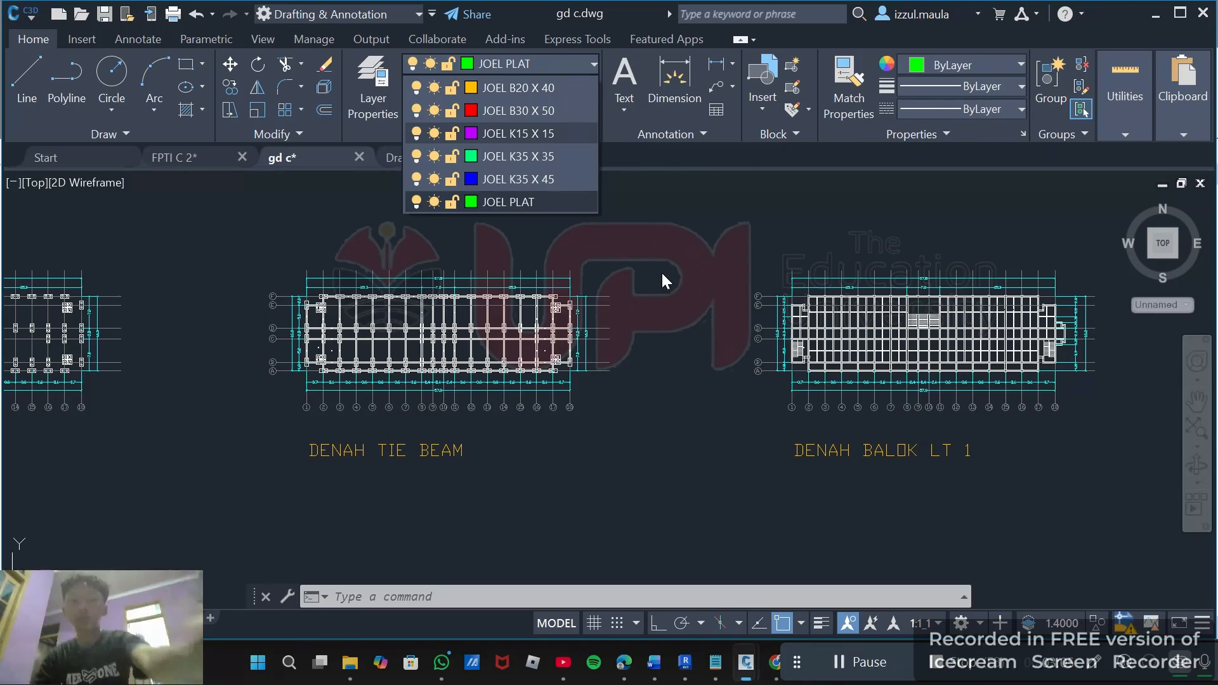
{"action": "scroll", "coordinate": [628, 246], "scroll_direction": "down", "scroll_amount": 2}
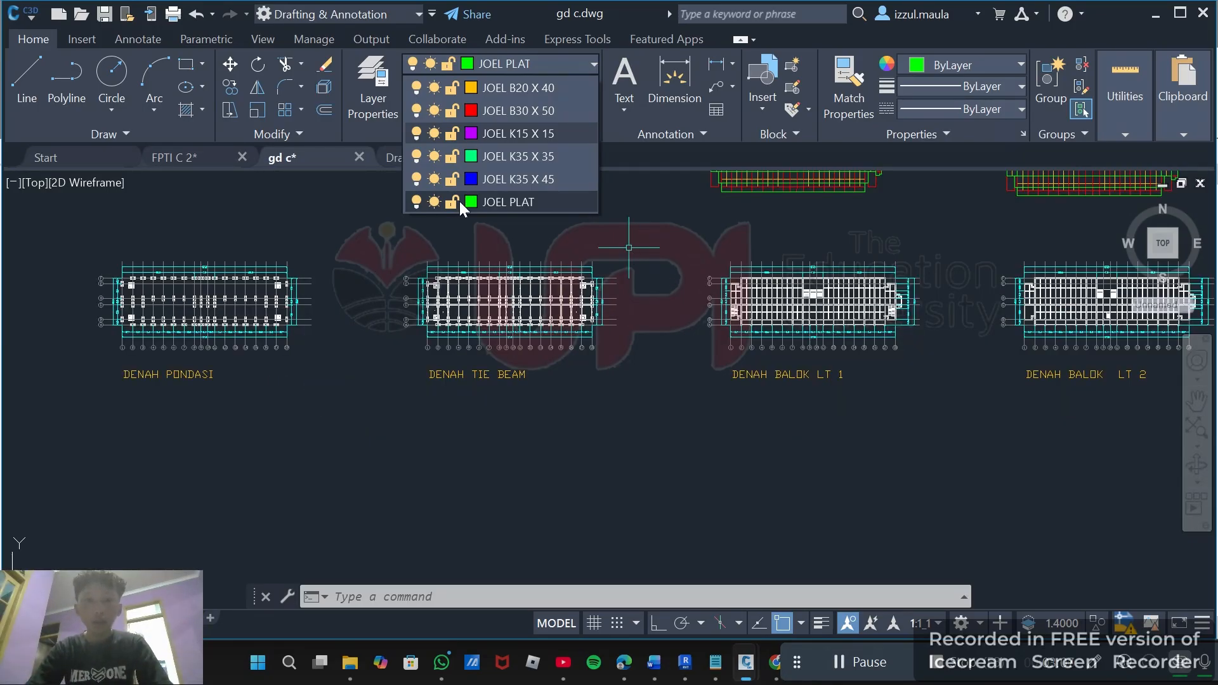
{"action": "left_click", "coordinate": [579, 63]}
Zoom into the beam layout and select a beam line to check its layer.
{"action": "mouse_move", "coordinate": [642, 232]}
{"action": "middle_mouse_down"}
{"action": "mouse_move", "coordinate": [486, 258]}
{"action": "mouse_move", "coordinate": [342, 302]}
{"action": "mouse_move", "coordinate": [381, 302]}
{"action": "mouse_move", "coordinate": [386, 472]}
{"action": "middle_mouse_up"}
{"action": "scroll", "coordinate": [464, 416], "scroll_direction": "up", "scroll_amount": 3}
{"action": "scroll", "coordinate": [463, 416], "scroll_direction": "up", "scroll_amount": 3}
{"action": "scroll", "coordinate": [388, 473], "scroll_direction": "down", "scroll_amount": 2}
{"action": "middle_click_drag", "start_coordinate": [367, 301], "coordinate": [376, 485]}
{"action": "scroll", "coordinate": [368, 352], "scroll_direction": "down", "scroll_amount": 2}
{"action": "middle_click_drag", "start_coordinate": [367, 323], "coordinate": [365, 474]}
{"action": "scroll", "coordinate": [299, 326], "scroll_direction": "up", "scroll_amount": 5}
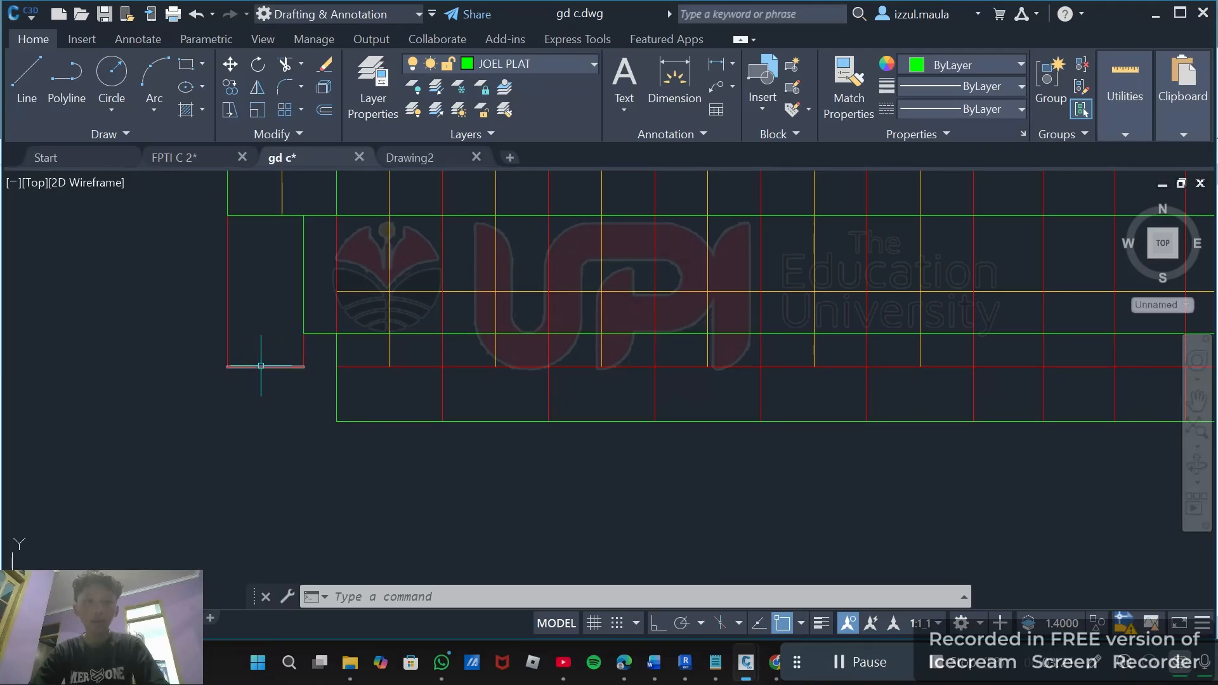
{"action": "left_click", "coordinate": [227, 262]}
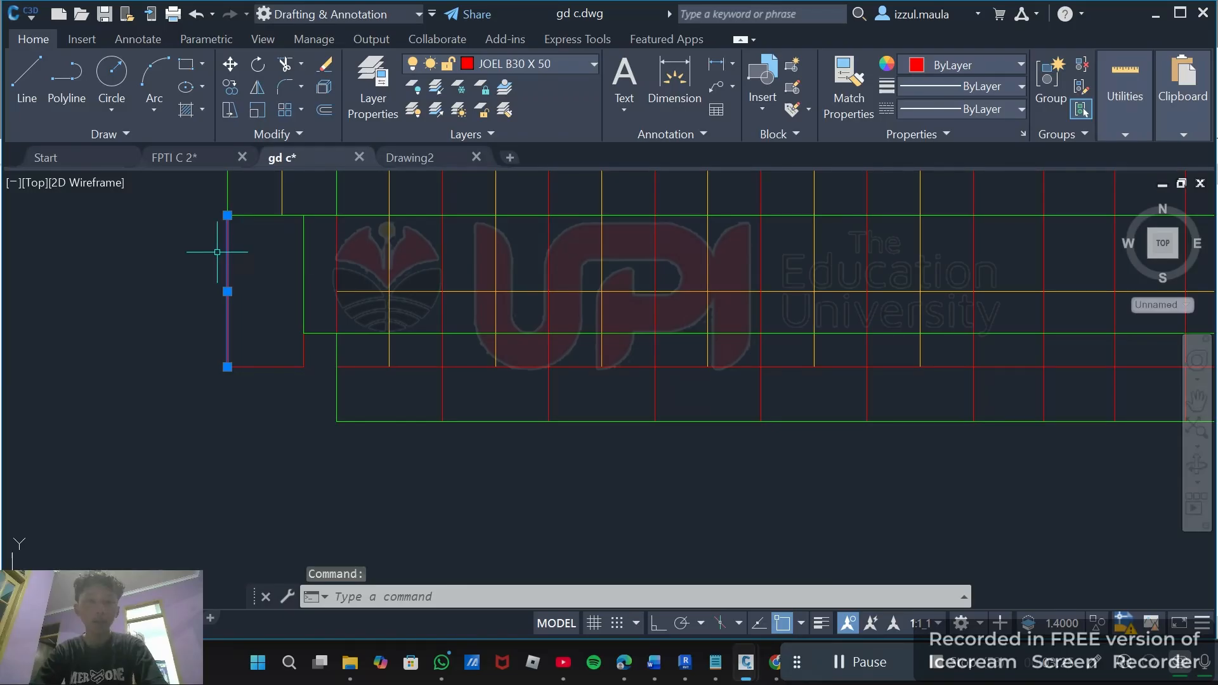
Pan around the beam plan, then clear the selection and zoom out to the full drawing.
{"action": "scroll", "coordinate": [294, 272], "scroll_direction": "down", "scroll_amount": 8}
{"action": "scroll", "coordinate": [282, 334], "scroll_direction": "up", "scroll_amount": 8}
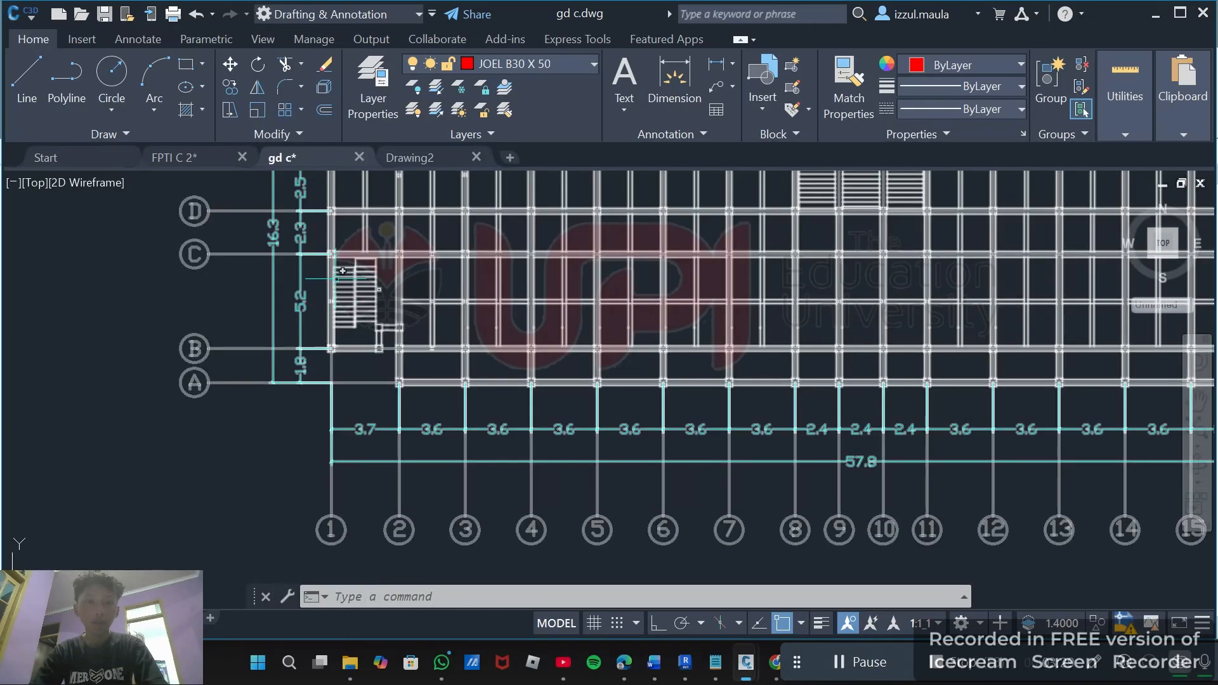
{"action": "middle_click_drag", "start_coordinate": [340, 330], "coordinate": [368, 638]}
{"action": "middle_click_drag", "start_coordinate": [387, 311], "coordinate": [389, 341]}
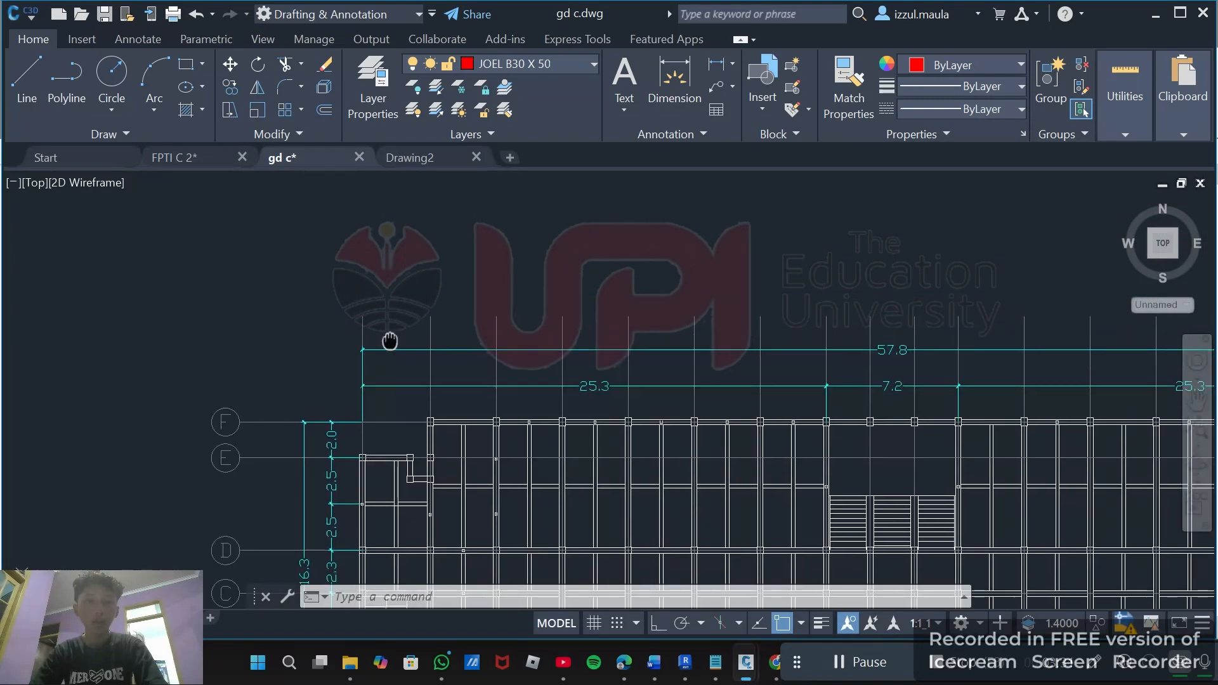
{"action": "scroll", "coordinate": [390, 341], "scroll_direction": "down", "scroll_amount": 5}
{"action": "middle_click_drag", "start_coordinate": [457, 239], "coordinate": [458, 346]}
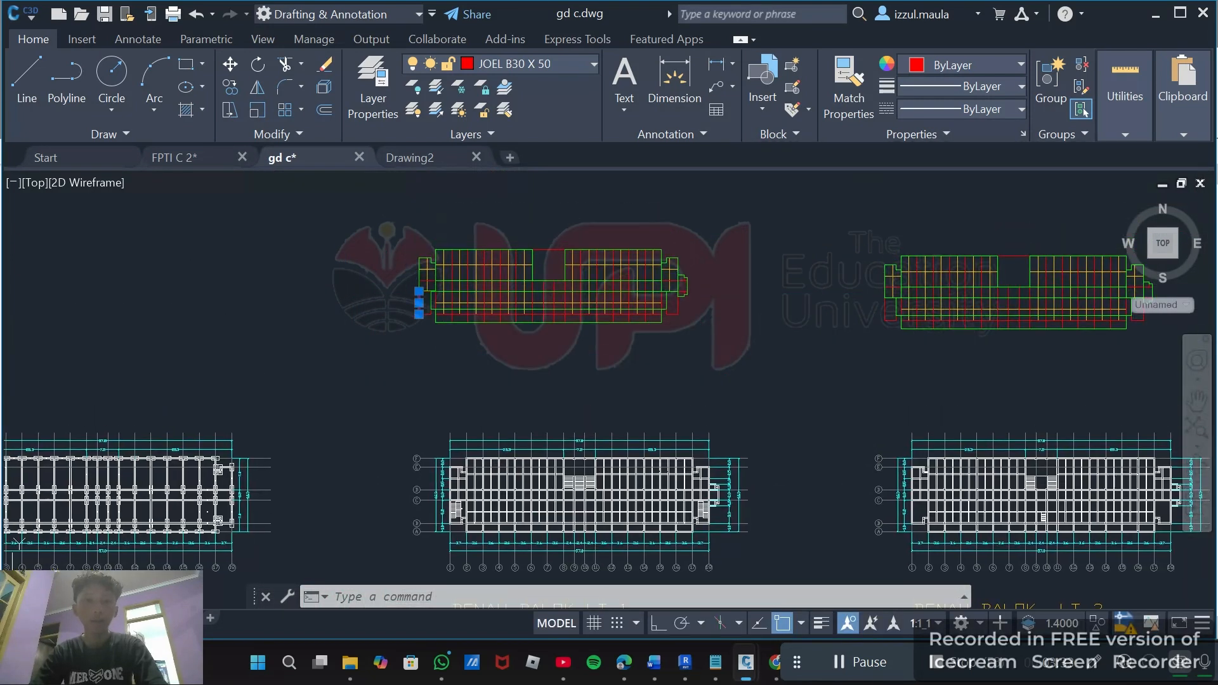
{"action": "left_click", "coordinate": [279, 184]}
{"action": "key", "text": "Escape"}
{"action": "scroll", "coordinate": [484, 279], "scroll_direction": "down", "scroll_amount": 5}
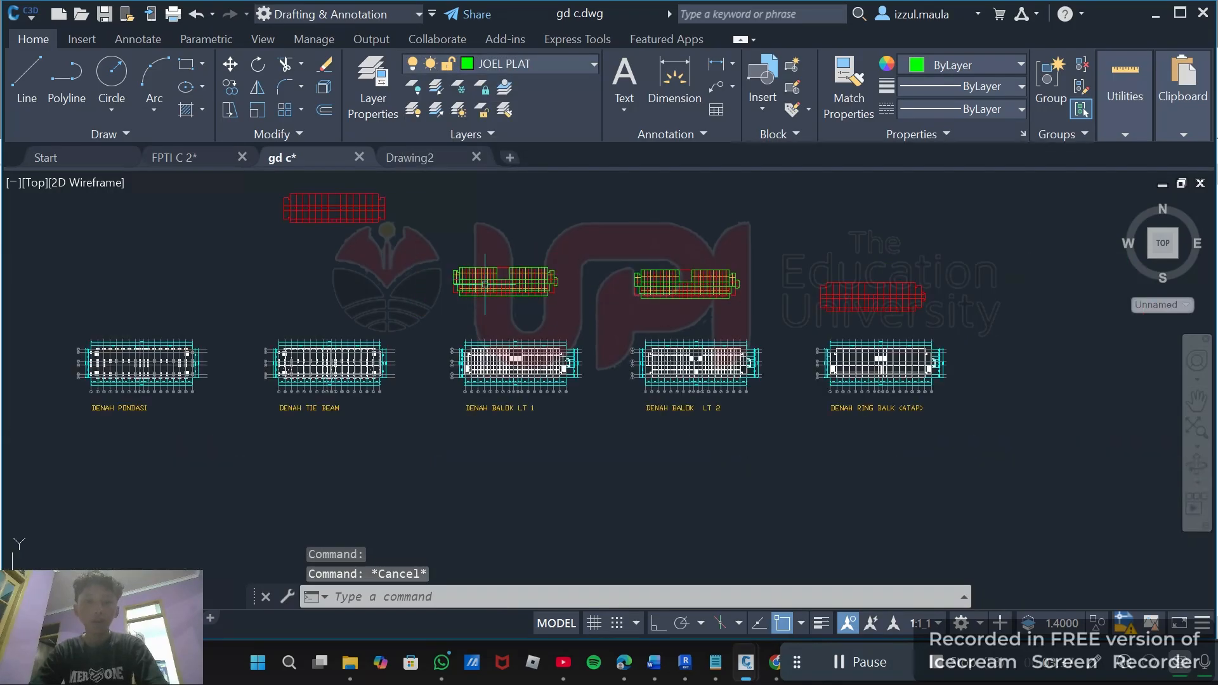
Zoom into the beam plans and select an outline at the plan's left end to inspect it, then clear the selection.
{"action": "middle_click_drag", "start_coordinate": [593, 326], "coordinate": [520, 358]}
{"action": "scroll", "coordinate": [393, 315], "scroll_direction": "up", "scroll_amount": 8}
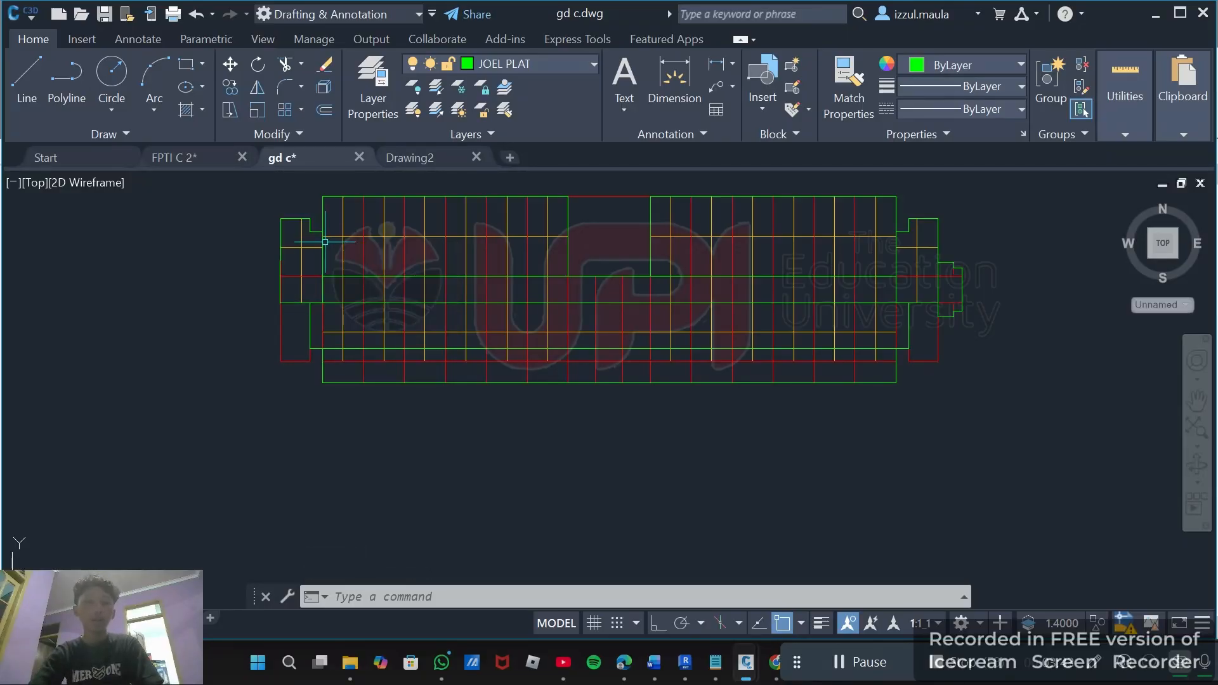
{"action": "scroll", "coordinate": [279, 244], "scroll_direction": "up", "scroll_amount": 10}
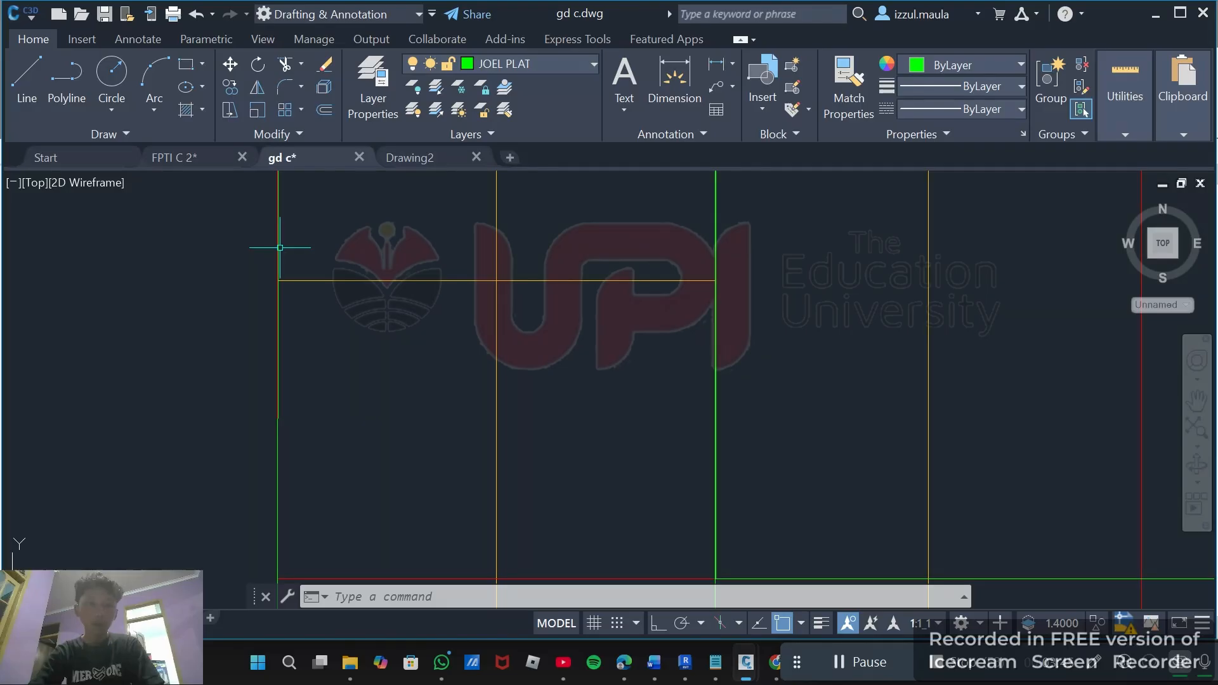
{"action": "scroll", "coordinate": [279, 247], "scroll_direction": "down", "scroll_amount": 8}
{"action": "left_click", "coordinate": [267, 355]}
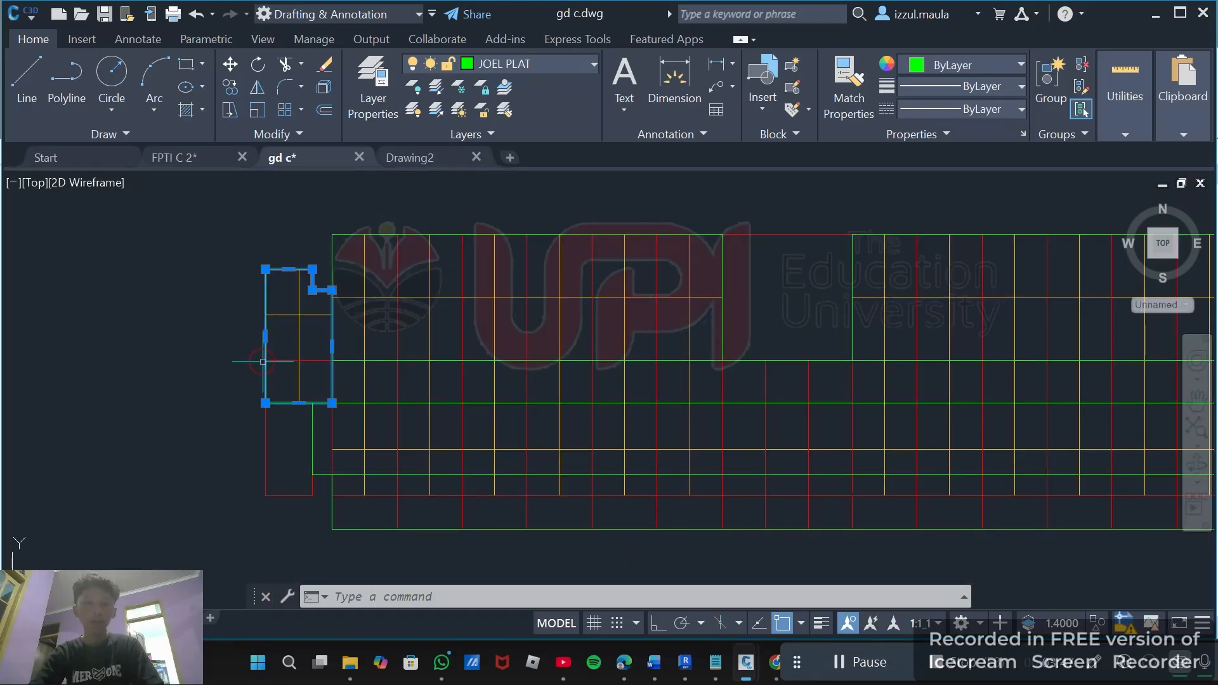
{"action": "scroll", "coordinate": [418, 329], "scroll_direction": "down", "scroll_amount": 2}
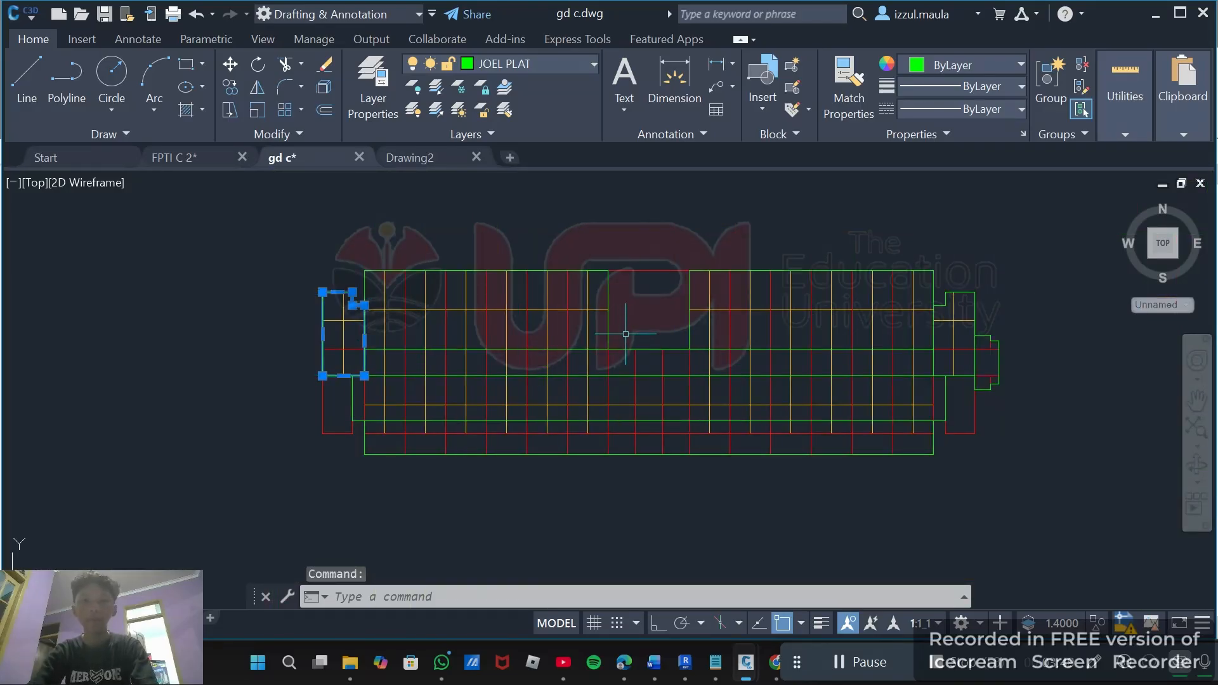
{"action": "key", "text": "Escape"}
{"action": "scroll", "coordinate": [623, 317], "scroll_direction": "down", "scroll_amount": 4}
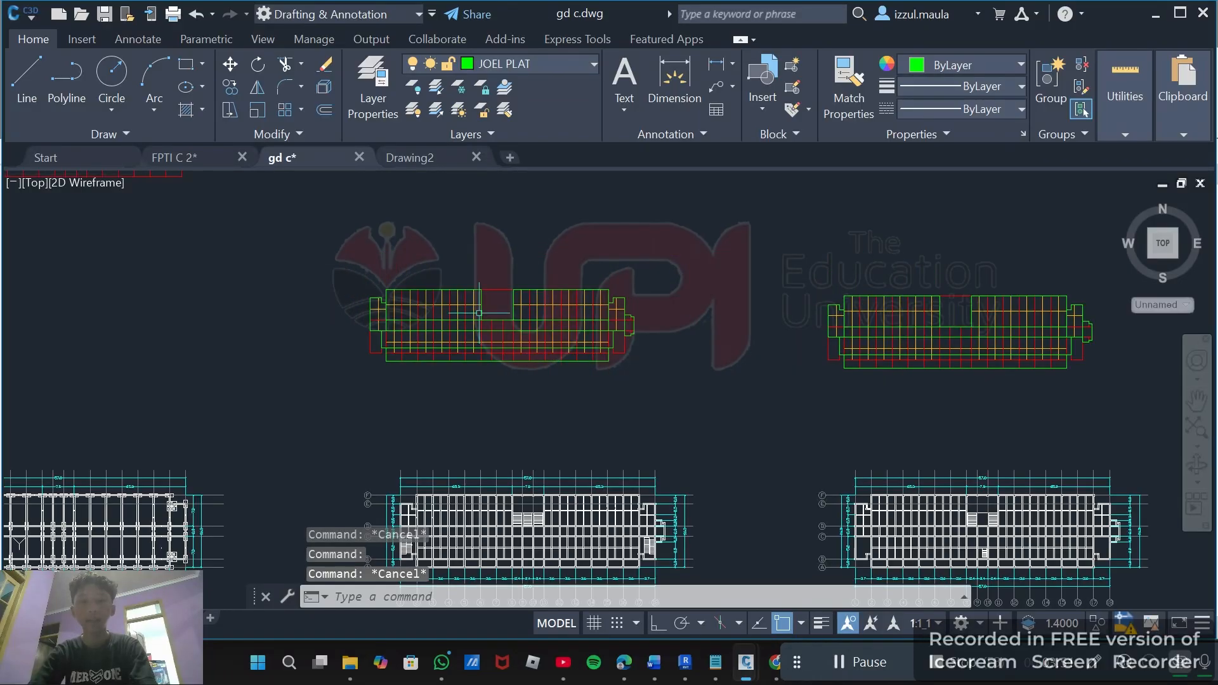
{"action": "scroll", "coordinate": [644, 356], "scroll_direction": "down", "scroll_amount": 3}
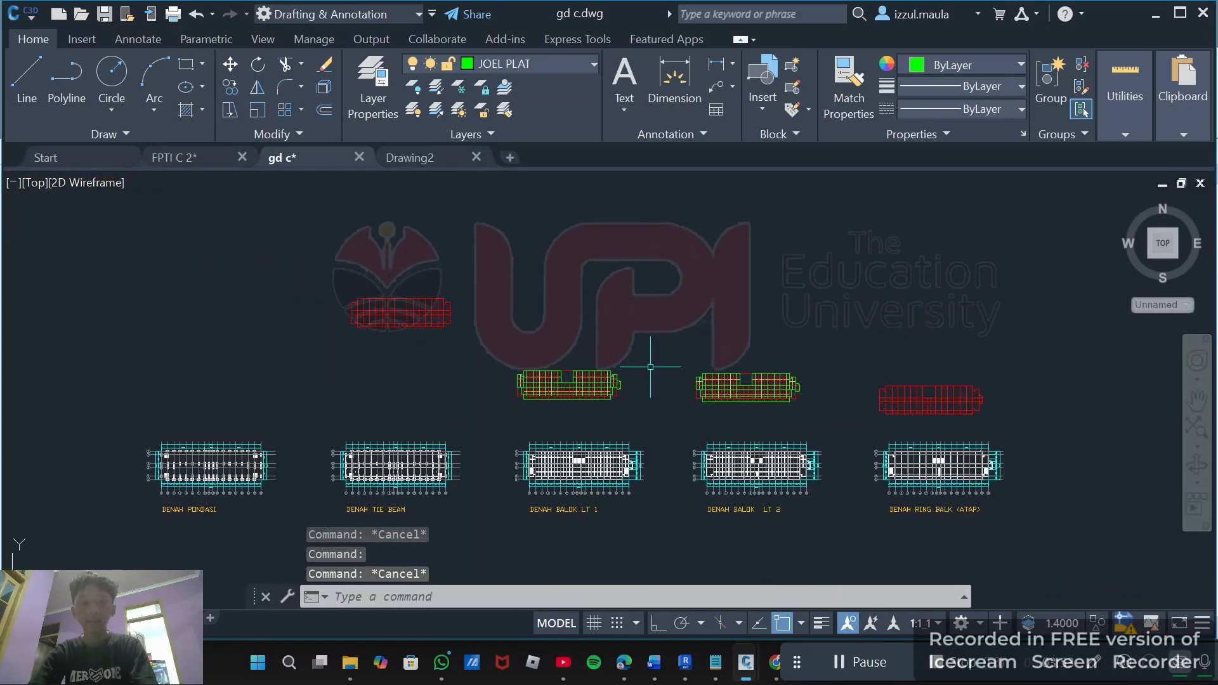
Pan and zoom across the foundation, tie beam and beam plan layouts to compare their grids and beam arrangements.
{"action": "scroll", "coordinate": [651, 367], "scroll_direction": "up", "scroll_amount": 5}
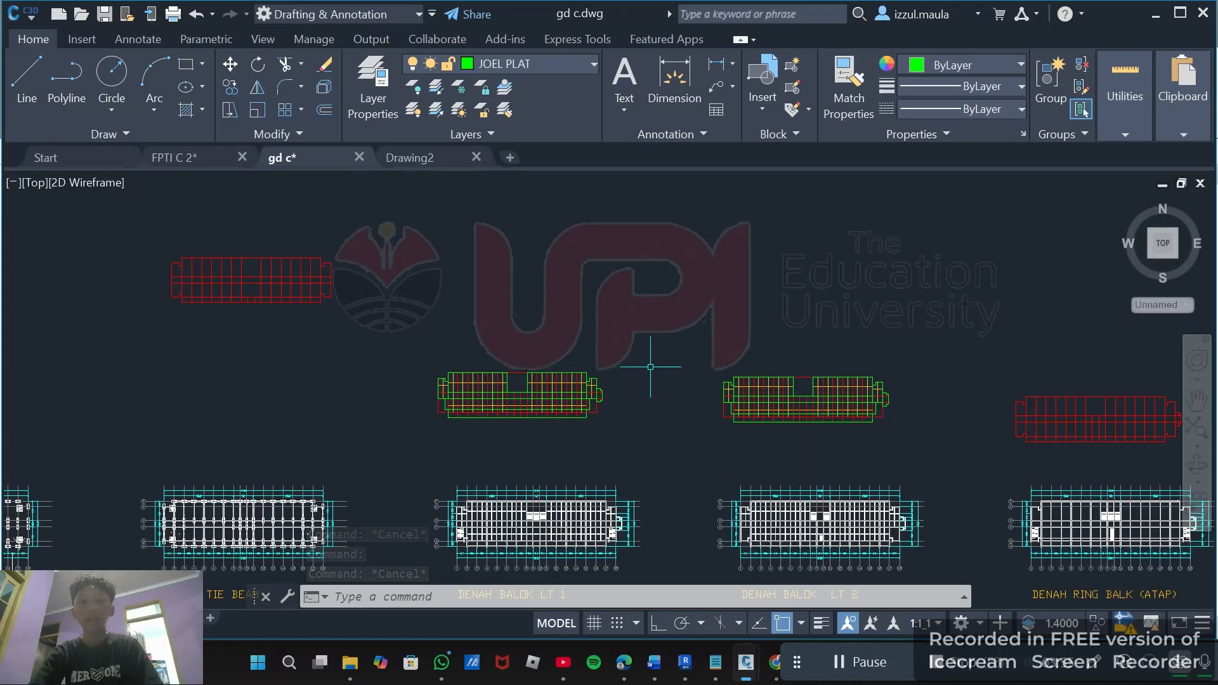
{"action": "middle_click_drag", "start_coordinate": [621, 338], "coordinate": [645, 328]}
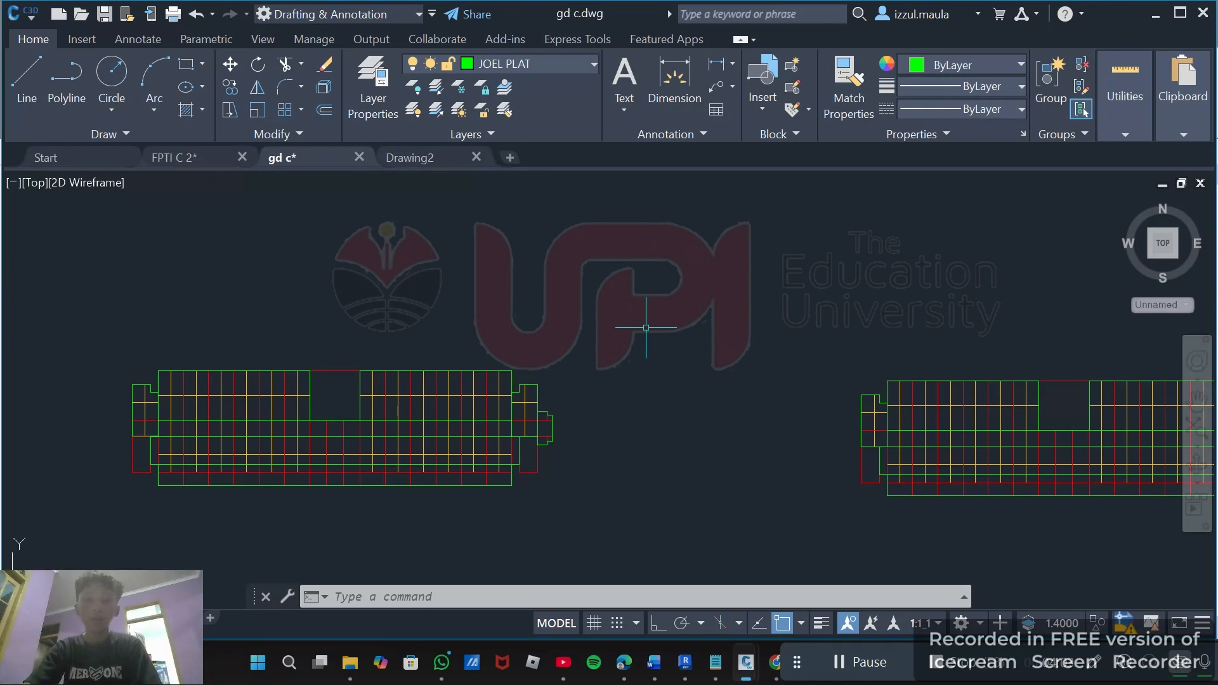
{"action": "scroll", "coordinate": [646, 328], "scroll_direction": "down", "scroll_amount": 2}
{"action": "middle_click_drag", "start_coordinate": [648, 328], "coordinate": [205, 332]}
{"action": "scroll", "coordinate": [846, 348], "scroll_direction": "up", "scroll_amount": 4}
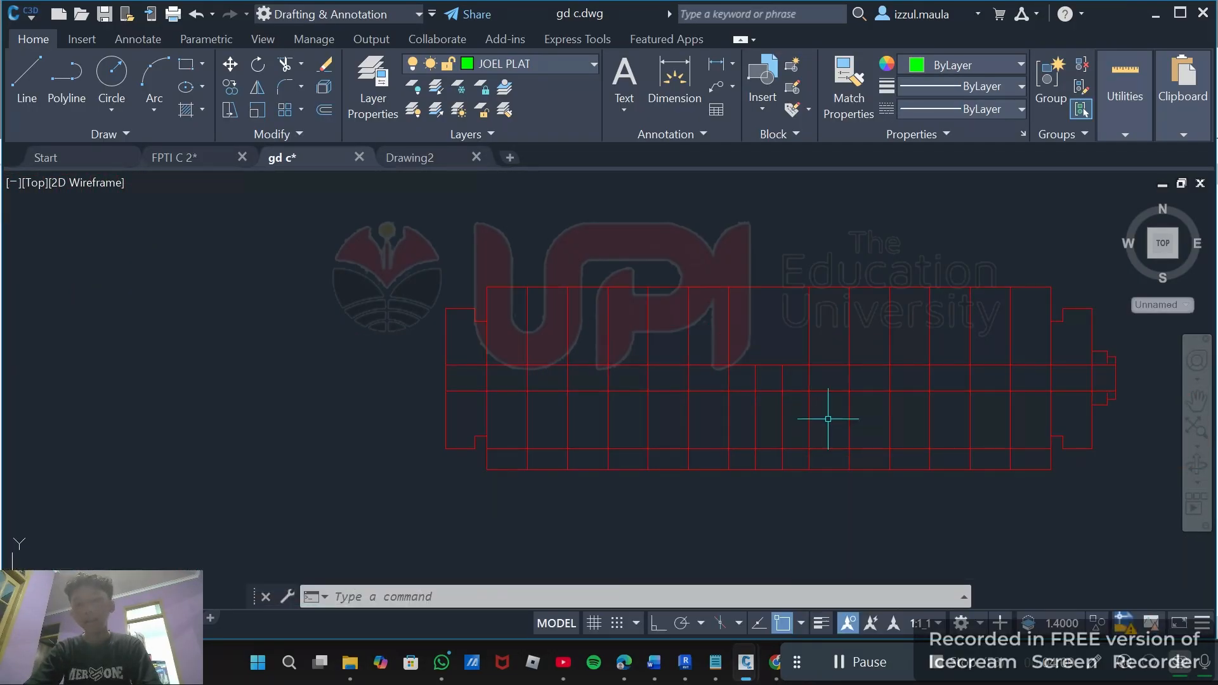
{"action": "scroll", "coordinate": [804, 417], "scroll_direction": "down", "scroll_amount": 1}
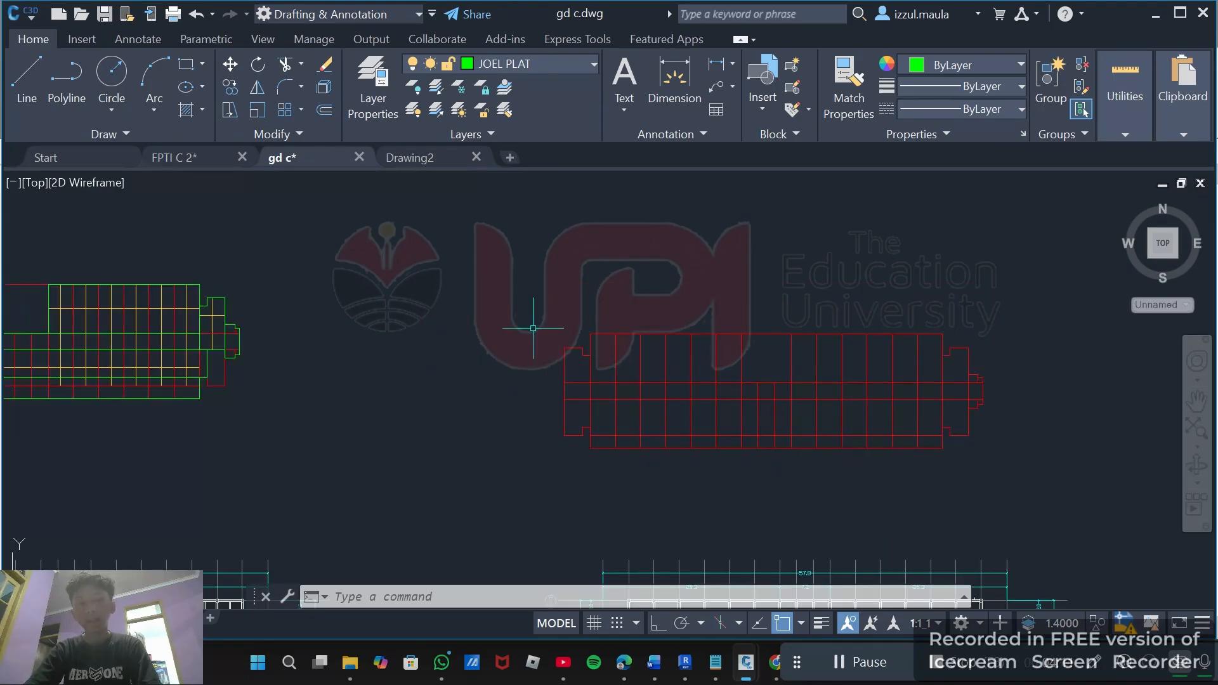
{"action": "middle_click_drag", "start_coordinate": [533, 328], "coordinate": [674, 340]}
{"action": "scroll", "coordinate": [809, 371], "scroll_direction": "down", "scroll_amount": 4}
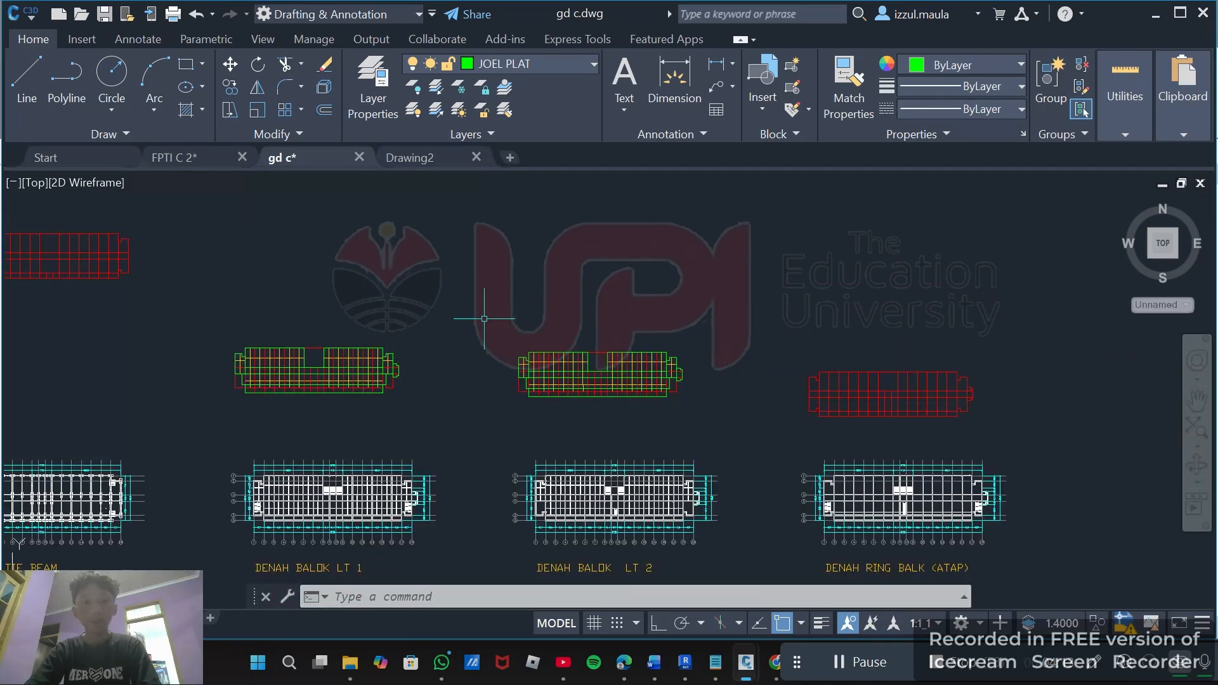
{"action": "mouse_move", "coordinate": [483, 319]}
{"action": "middle_mouse_down"}
{"action": "mouse_move", "coordinate": [484, 302]}
{"action": "mouse_move", "coordinate": [858, 308]}
{"action": "middle_mouse_up"}
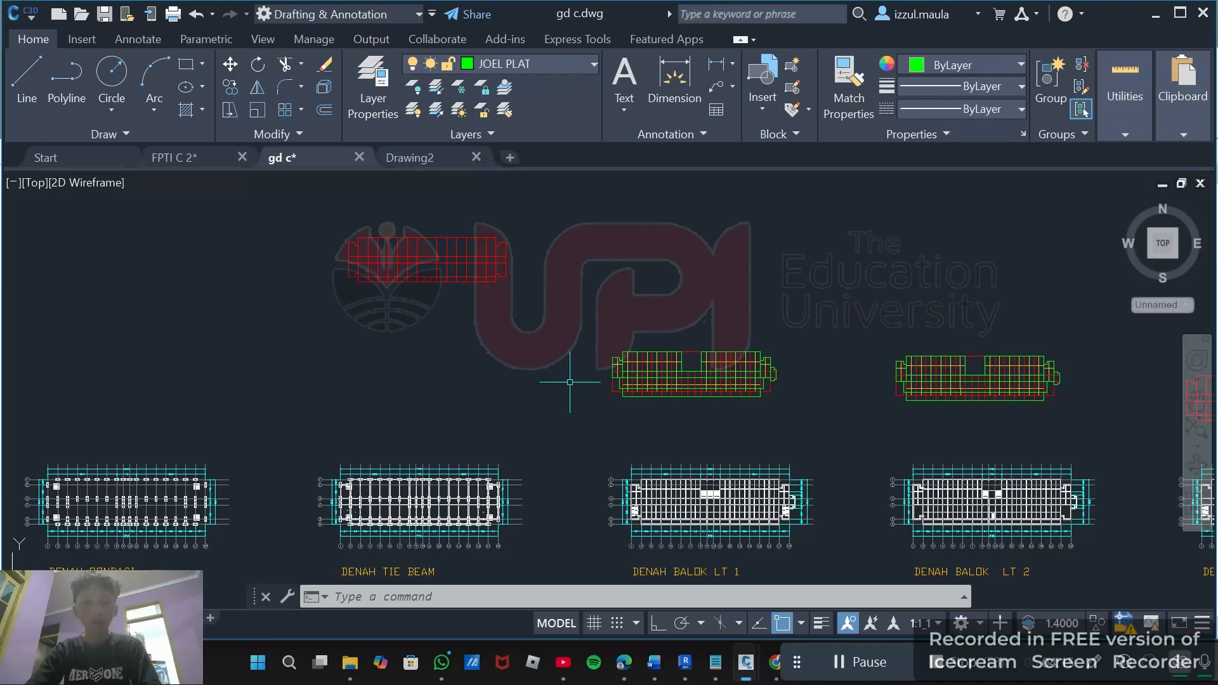
{"action": "middle_click_drag", "start_coordinate": [538, 429], "coordinate": [538, 333]}
{"action": "scroll", "coordinate": [473, 434], "scroll_direction": "up", "scroll_amount": 3}
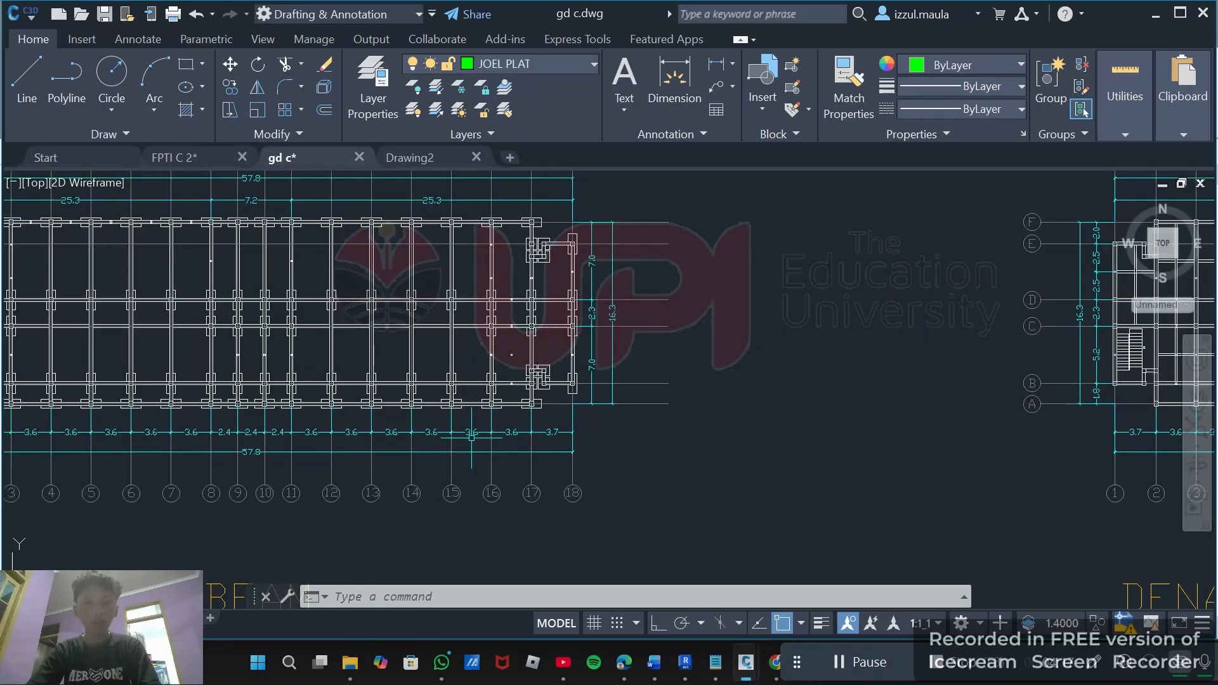
{"action": "middle_click_drag", "start_coordinate": [484, 445], "coordinate": [659, 491]}
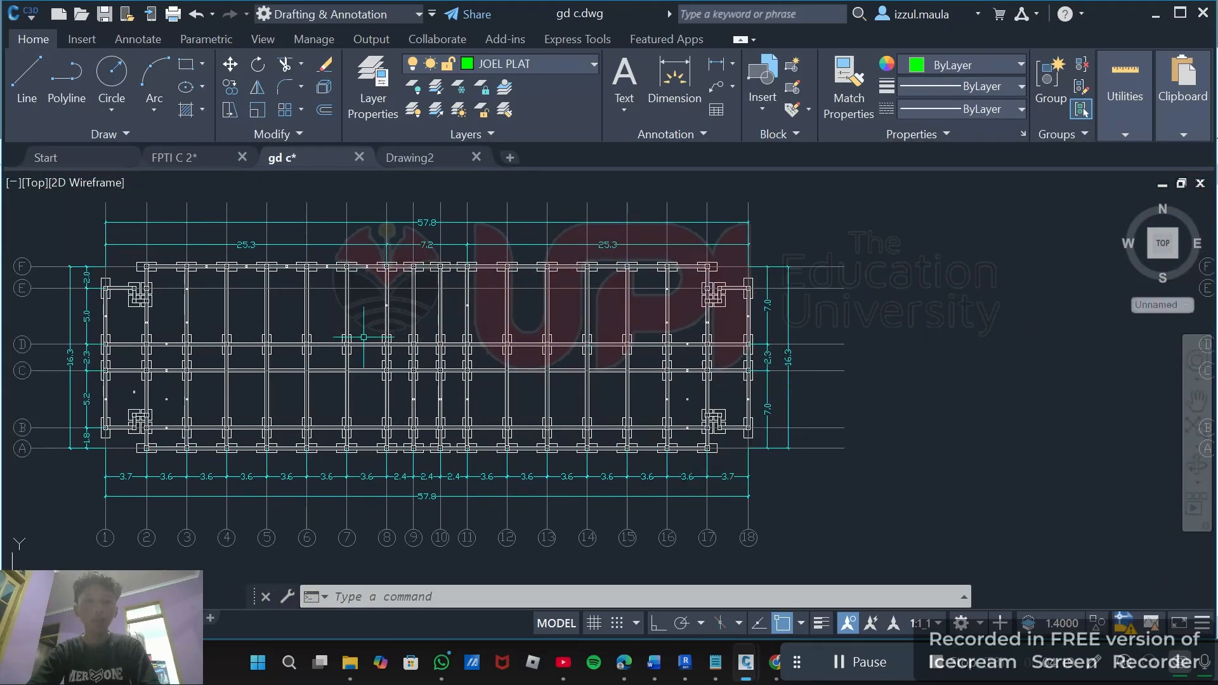
{"action": "scroll", "coordinate": [442, 369], "scroll_direction": "down", "scroll_amount": 6}
{"action": "middle_click_drag", "start_coordinate": [465, 298], "coordinate": [442, 474]}
{"action": "scroll", "coordinate": [704, 453], "scroll_direction": "up", "scroll_amount": 6}
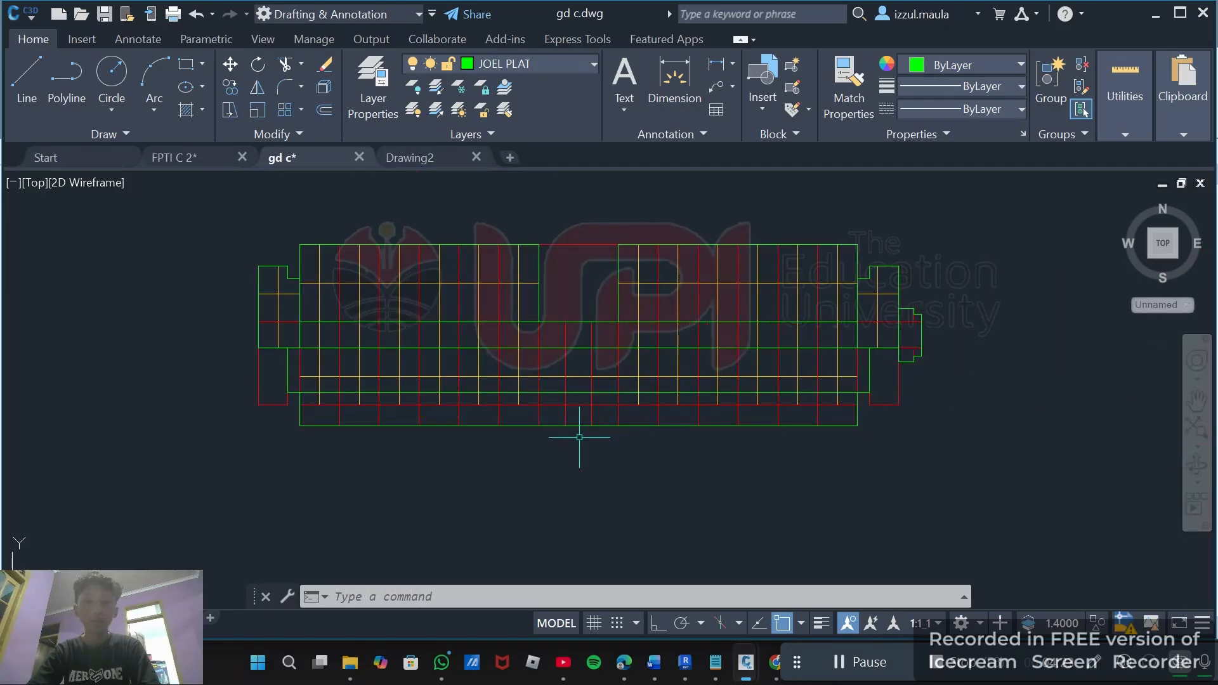
{"action": "scroll", "coordinate": [547, 412], "scroll_direction": "down", "scroll_amount": 4}
{"action": "middle_click_drag", "start_coordinate": [286, 274], "coordinate": [300, 331]}
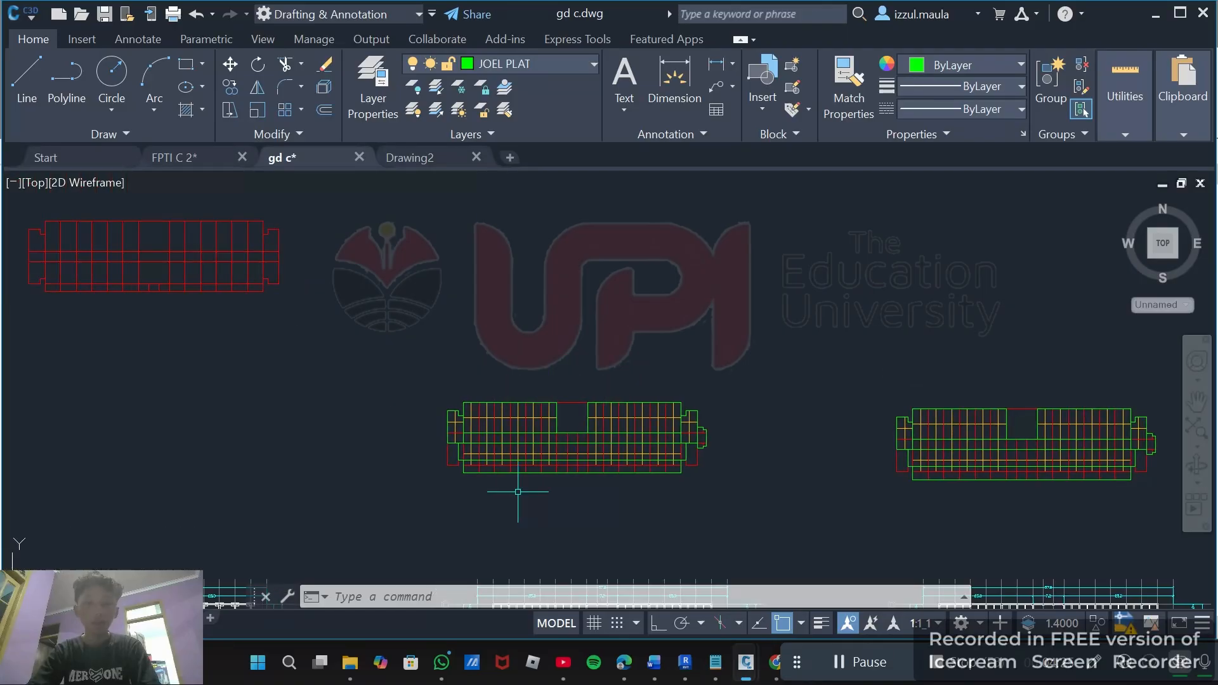
{"action": "scroll", "coordinate": [518, 494], "scroll_direction": "up", "scroll_amount": 4}
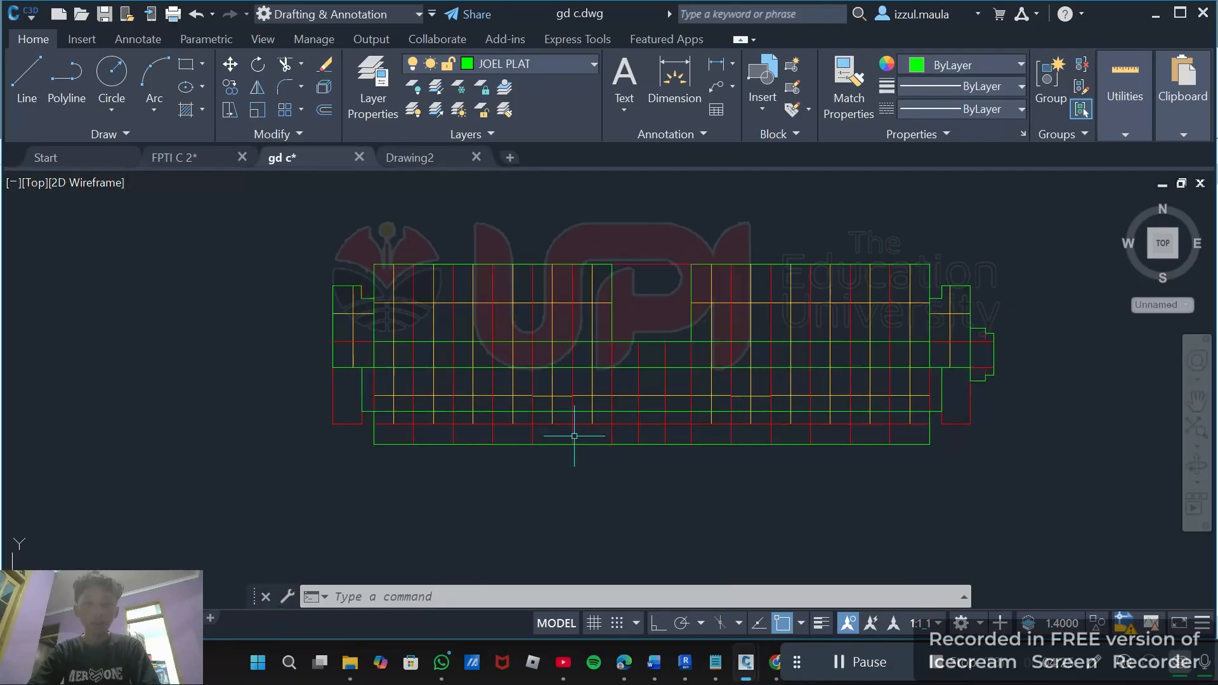
Select four beam lines on the JOEL B30 X 50 layer and try to copy them from a base point.
{"action": "left_click", "coordinate": [624, 323]}
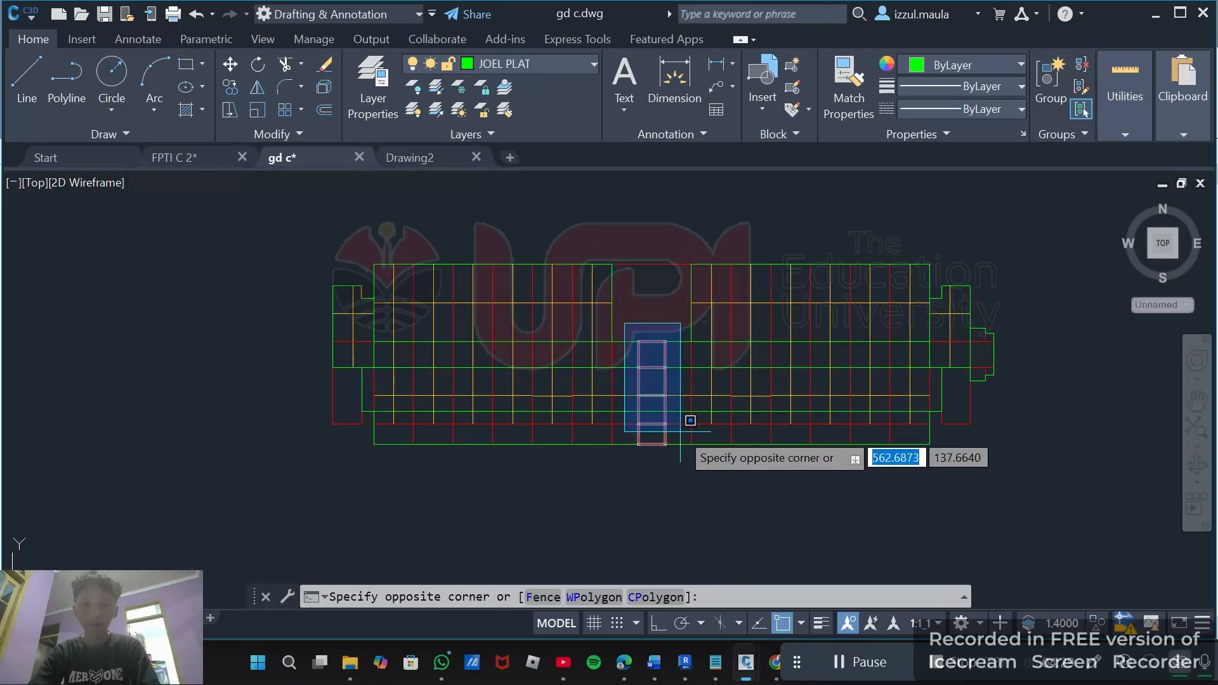
{"action": "left_click", "coordinate": [644, 285]}
{"action": "scroll", "coordinate": [627, 351], "scroll_direction": "up", "scroll_amount": 7}
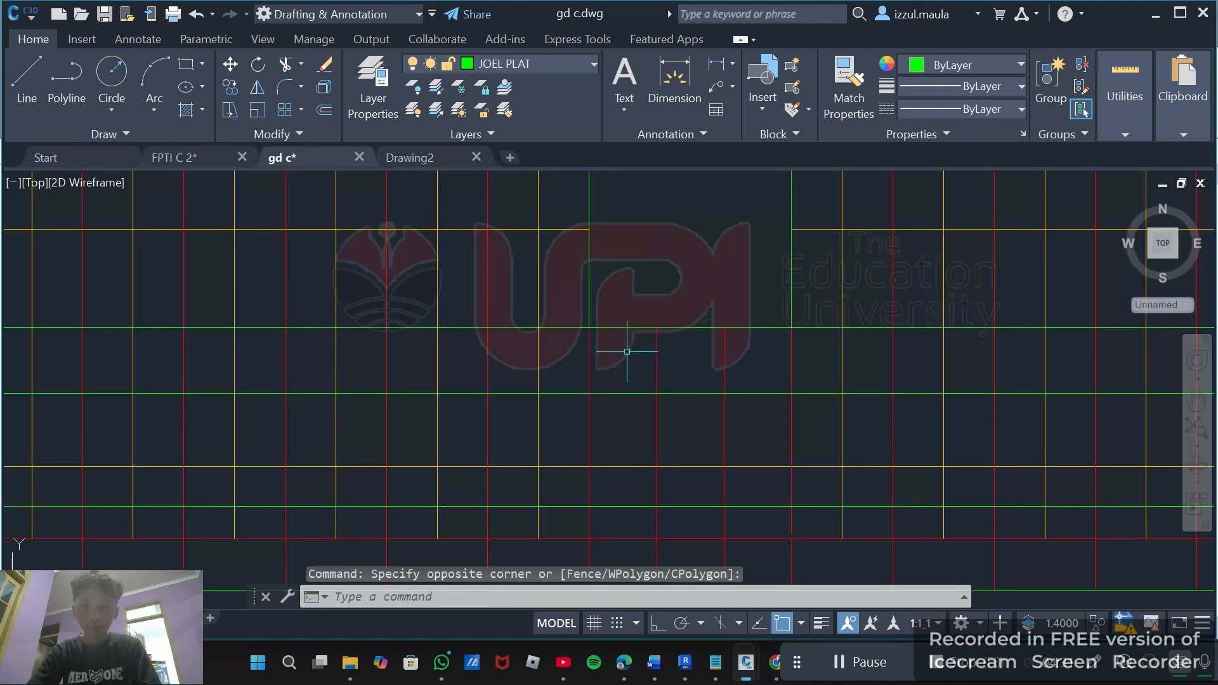
{"action": "left_click", "coordinate": [658, 357]}
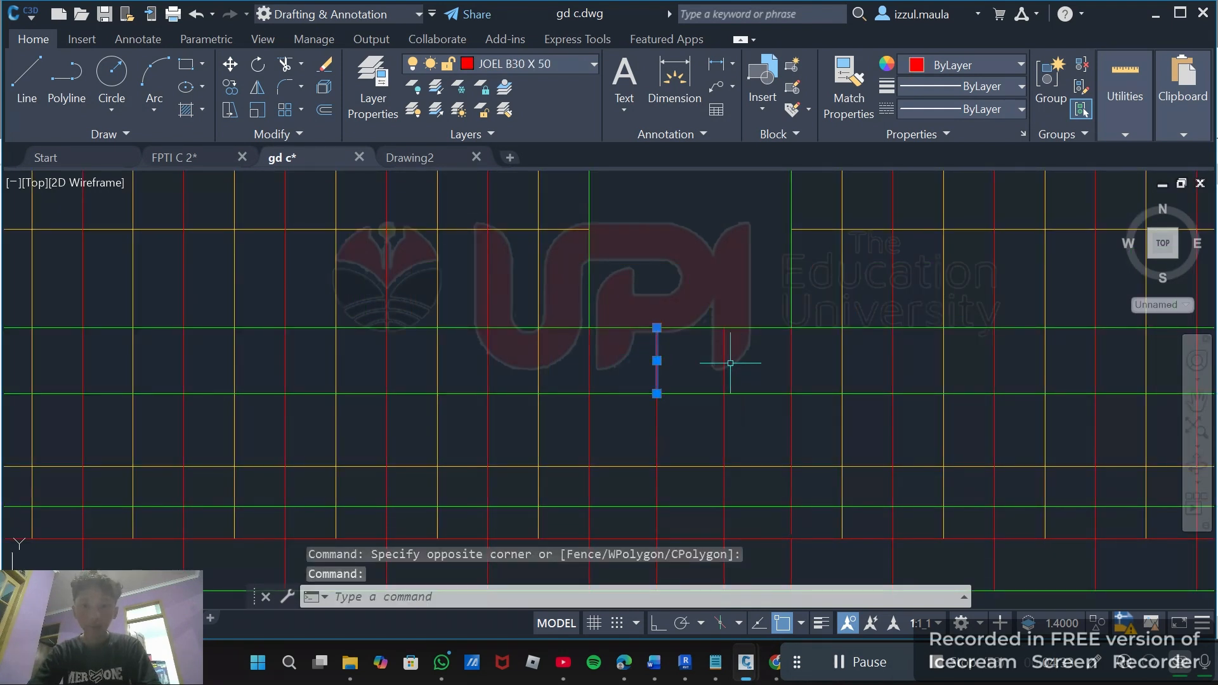
{"action": "left_click", "coordinate": [725, 361]}
{"action": "middle_click_drag", "start_coordinate": [745, 350], "coordinate": [734, 259]}
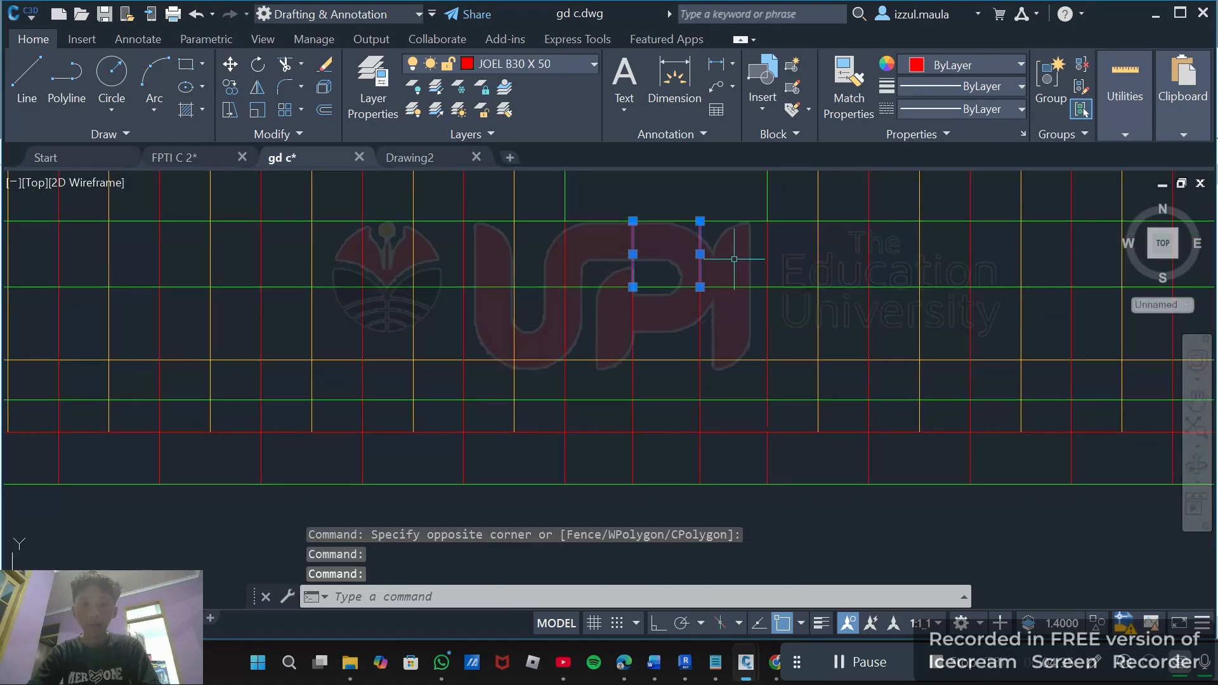
{"action": "left_click", "coordinate": [700, 322]}
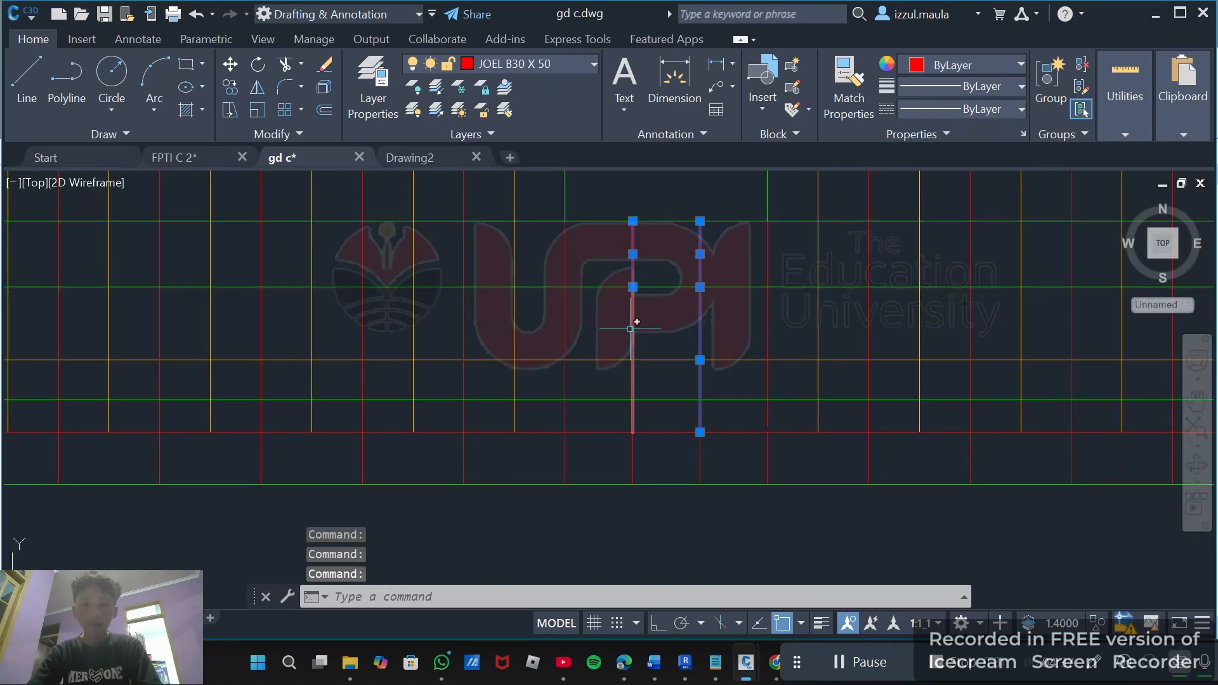
{"action": "scroll", "coordinate": [670, 322], "scroll_direction": "up", "scroll_amount": 2}
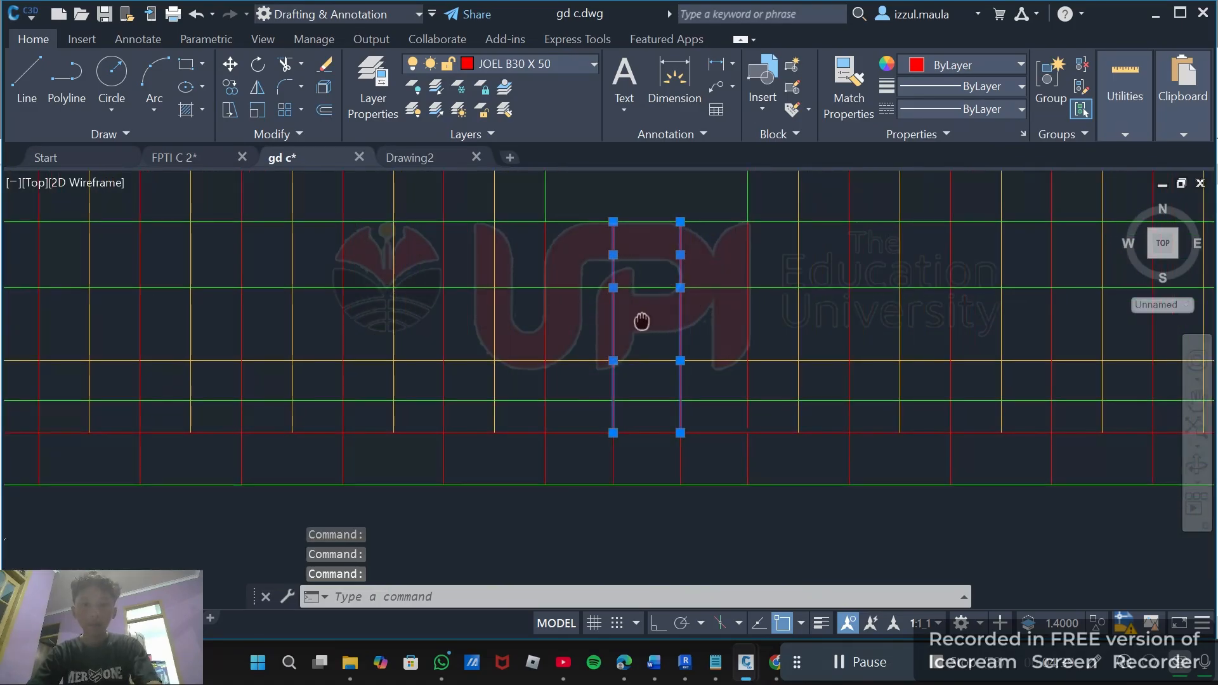
{"action": "scroll", "coordinate": [639, 323], "scroll_direction": "down", "scroll_amount": 2}
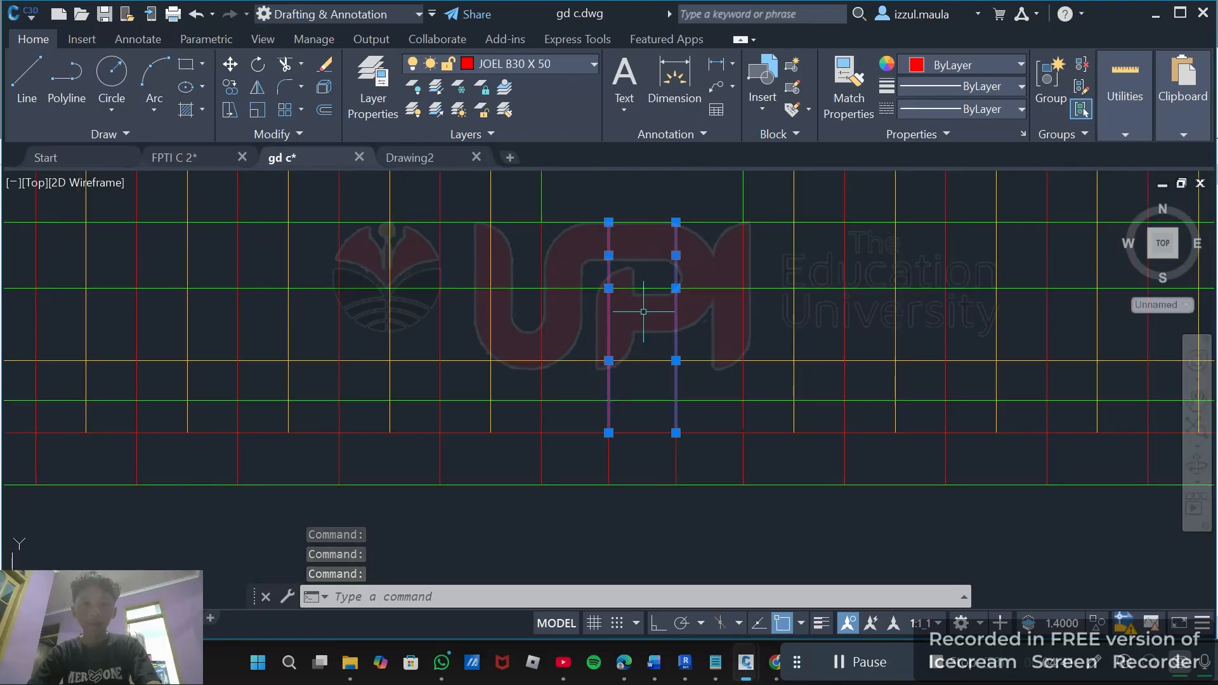
{"action": "middle_click_drag", "start_coordinate": [640, 317], "coordinate": [607, 361]}
{"action": "scroll", "coordinate": [604, 300], "scroll_direction": "down", "scroll_amount": 2}
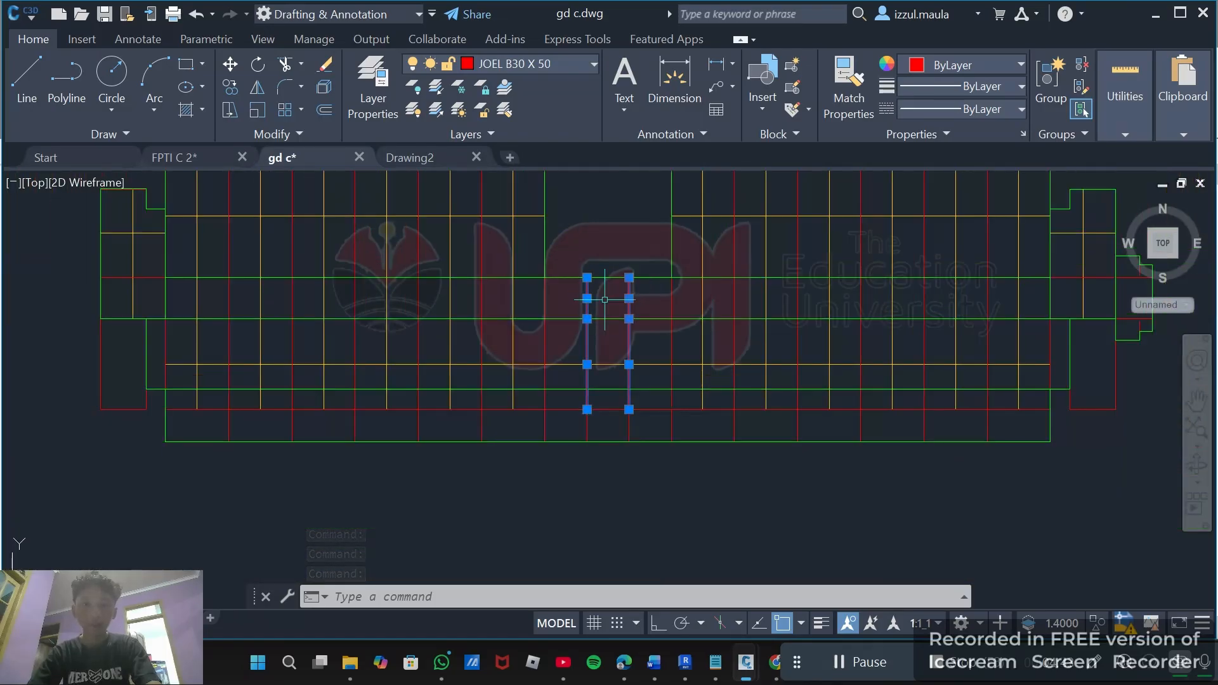
{"action": "type", "text": "co"}
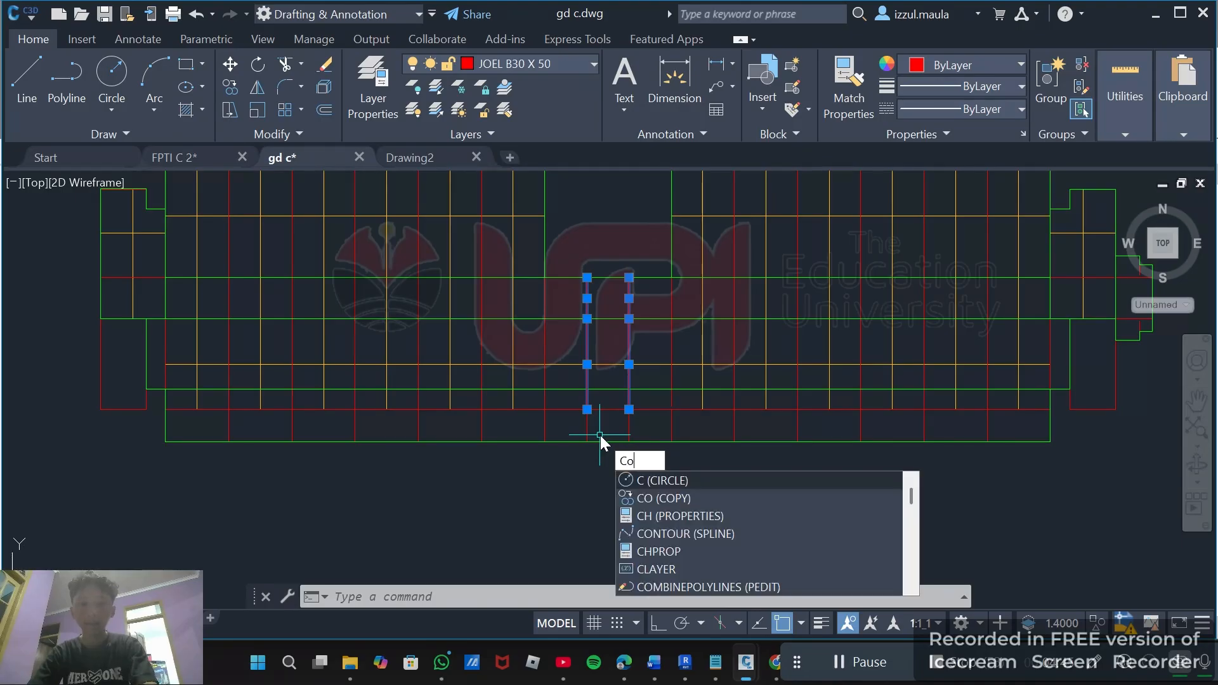
{"action": "key", "text": "Return"}
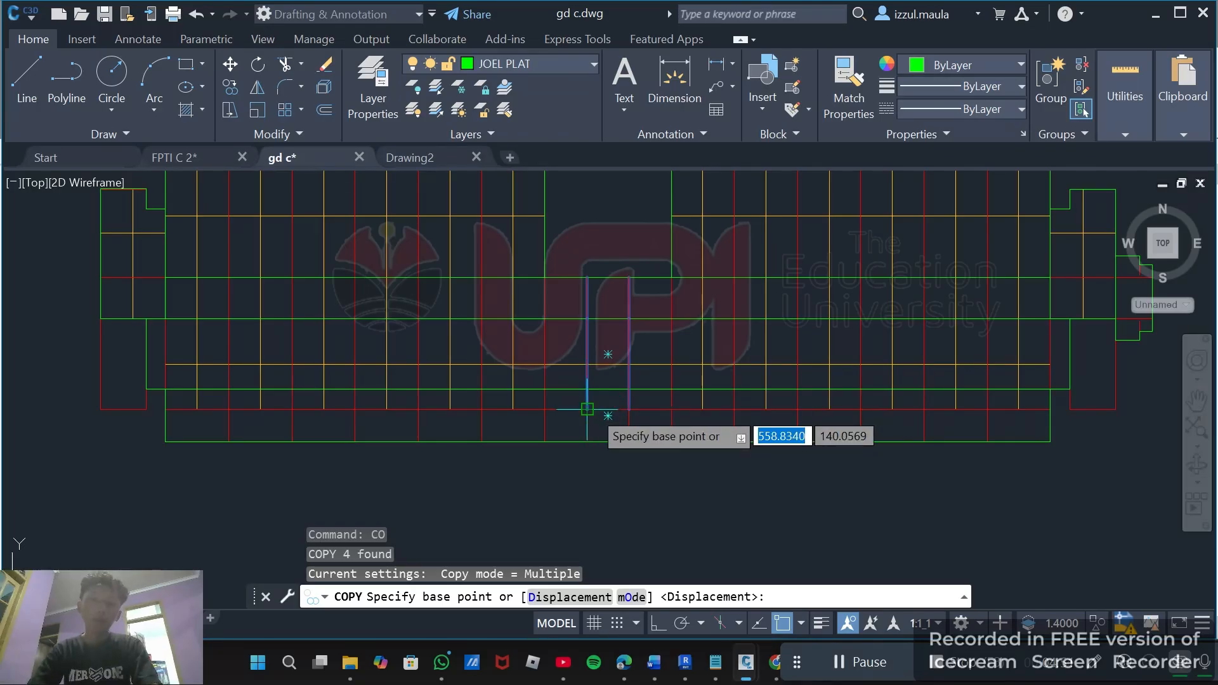
{"action": "left_click", "coordinate": [587, 409]}
{"action": "scroll", "coordinate": [606, 411], "scroll_direction": "down", "scroll_amount": 8}
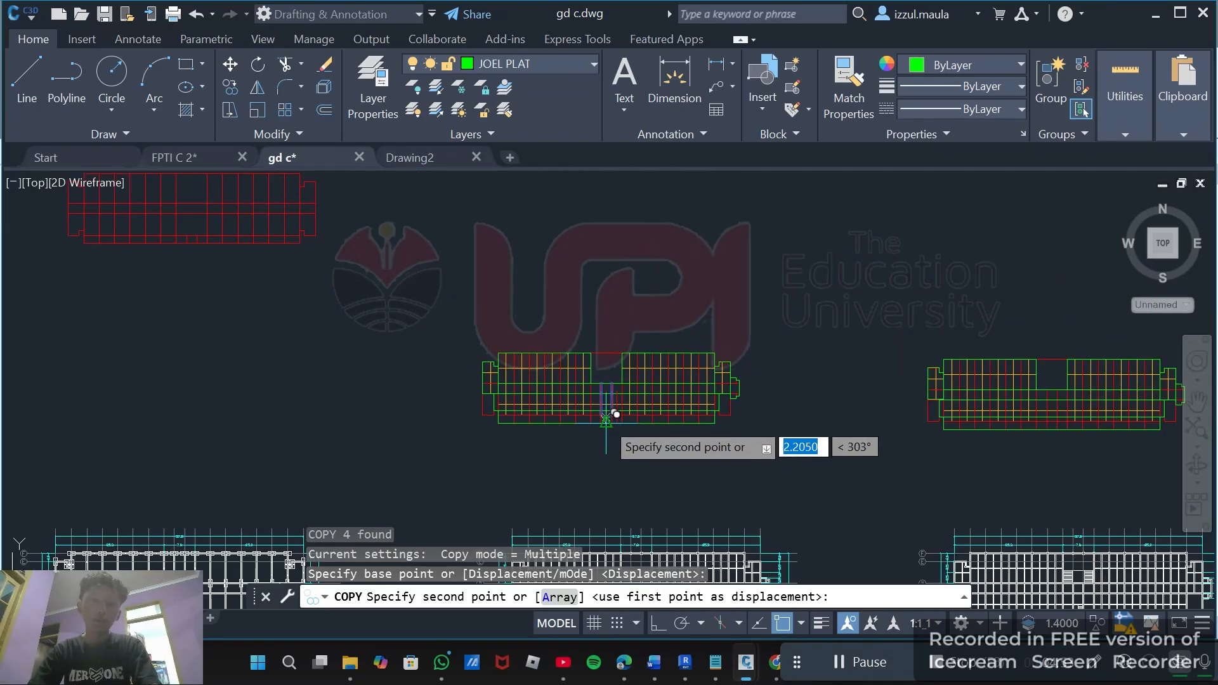
{"action": "scroll", "coordinate": [318, 266], "scroll_direction": "up", "scroll_amount": 5}
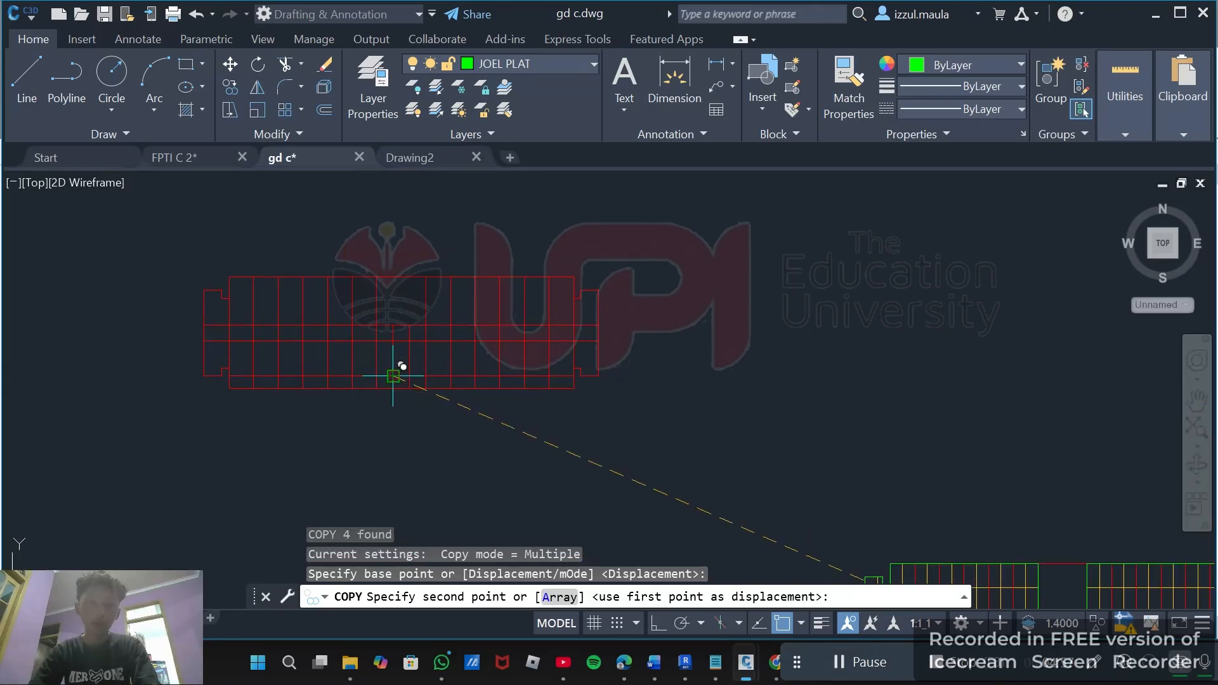
{"action": "key", "text": "Escape"}
{"action": "scroll", "coordinate": [666, 345], "scroll_direction": "down", "scroll_amount": 5}
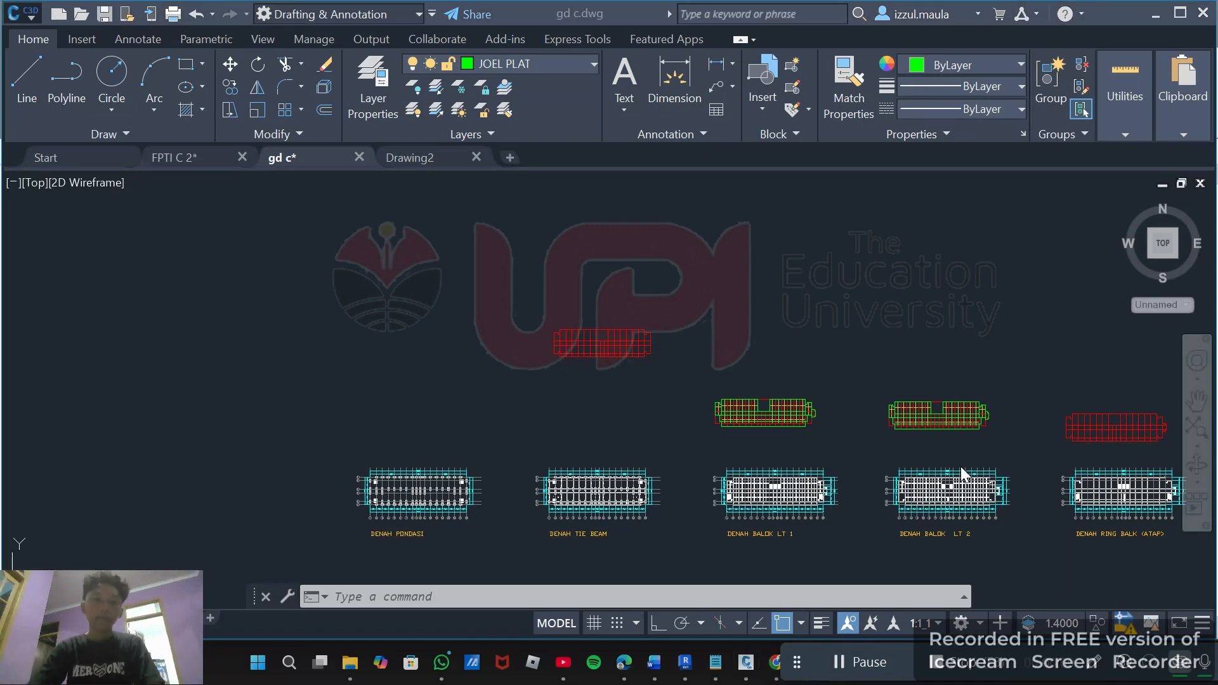
Orbit the drawing into a 3D view and zoom in to inspect the modelled vertical and beam elements.
{"action": "scroll", "coordinate": [634, 363], "scroll_direction": "up", "scroll_amount": 6}
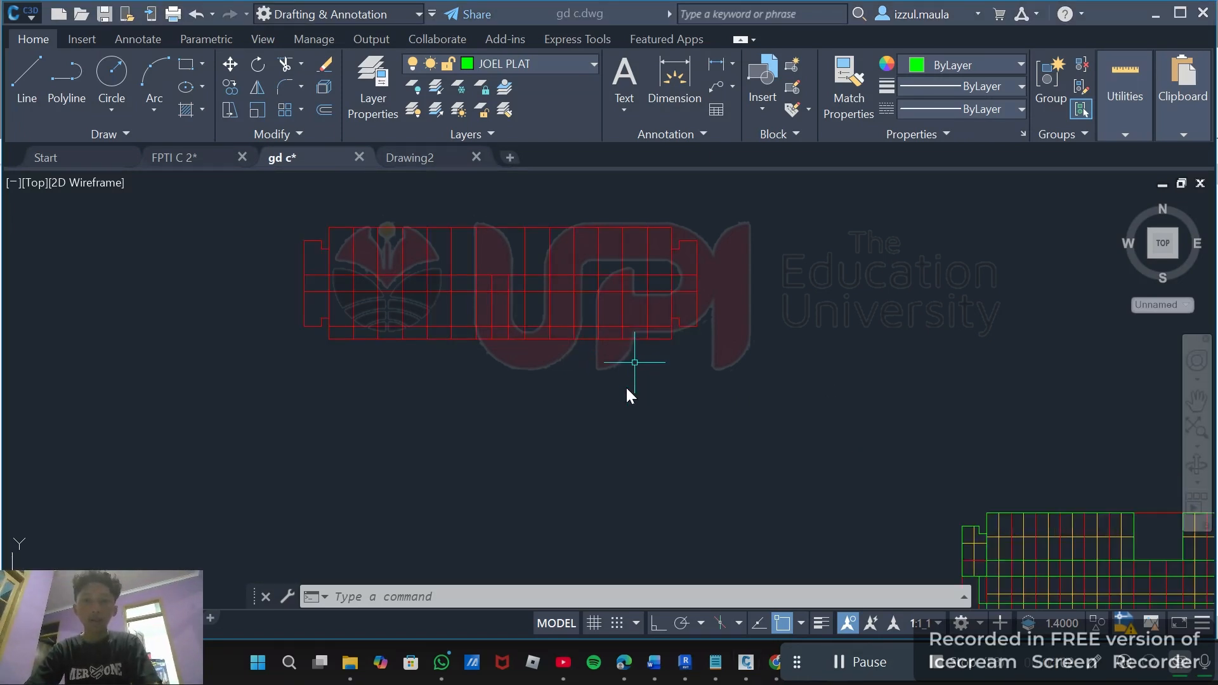
{"action": "scroll", "coordinate": [625, 386], "scroll_direction": "down", "scroll_amount": 2}
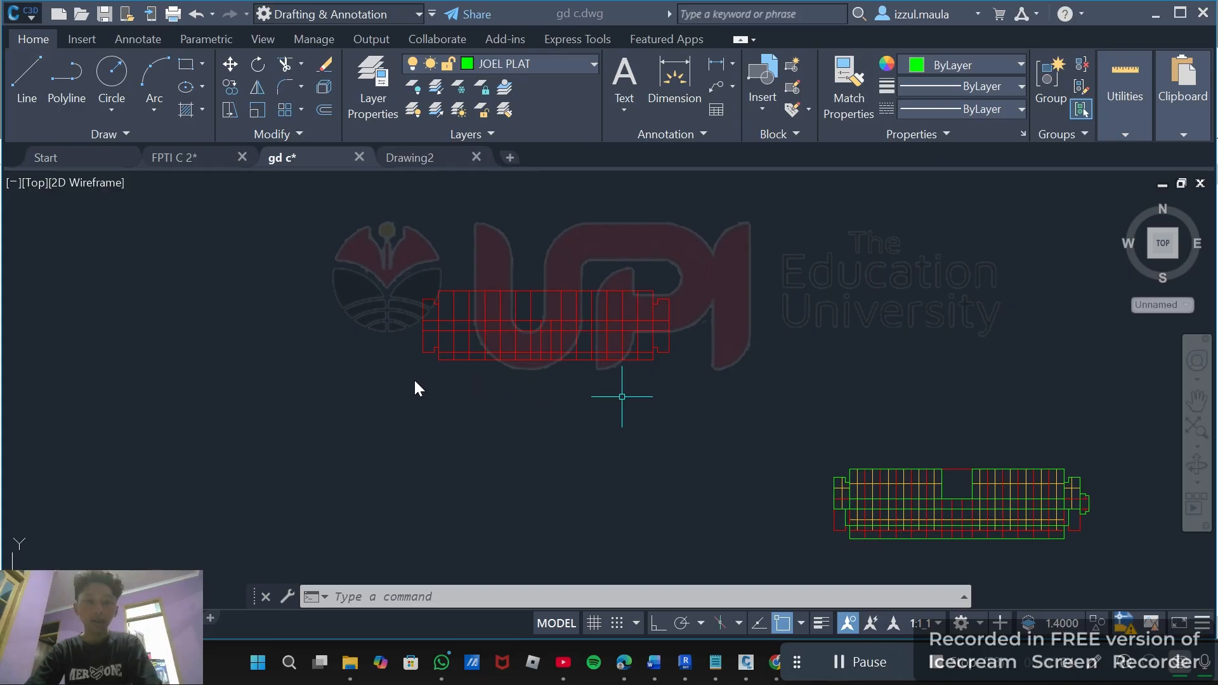
{"action": "left_click", "coordinate": [491, 394]}
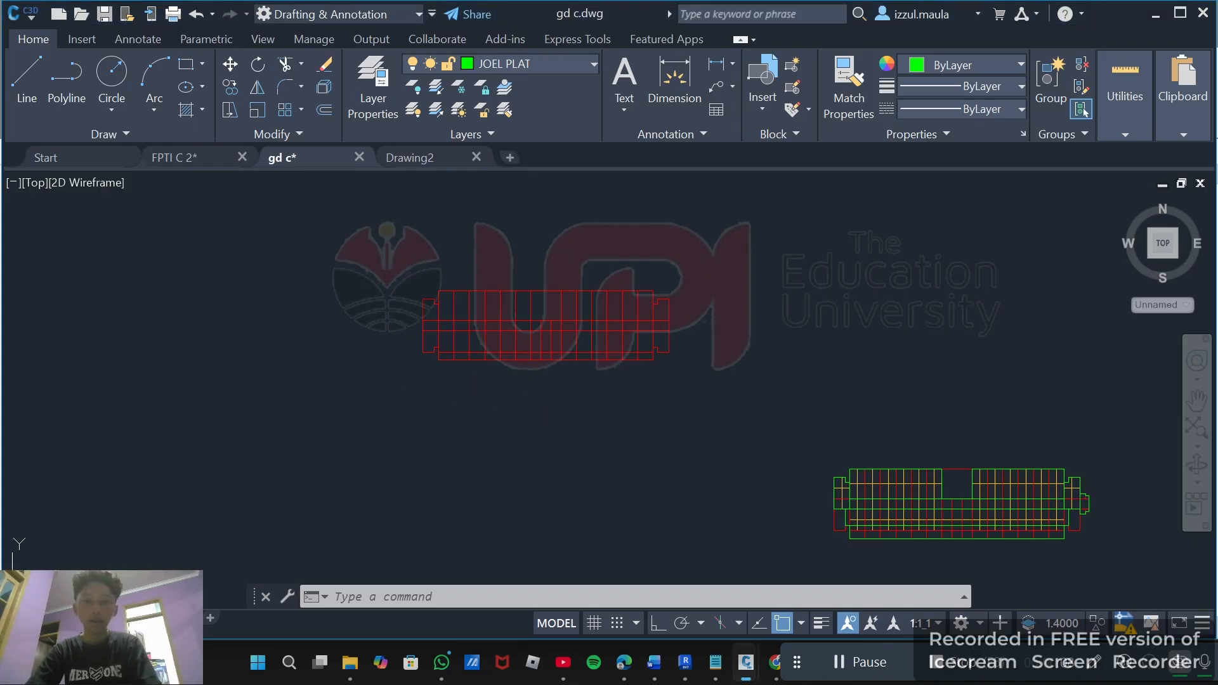
{"action": "middle_click_drag", "start_coordinate": [560, 307], "coordinate": [539, 228], "text": "shift"}
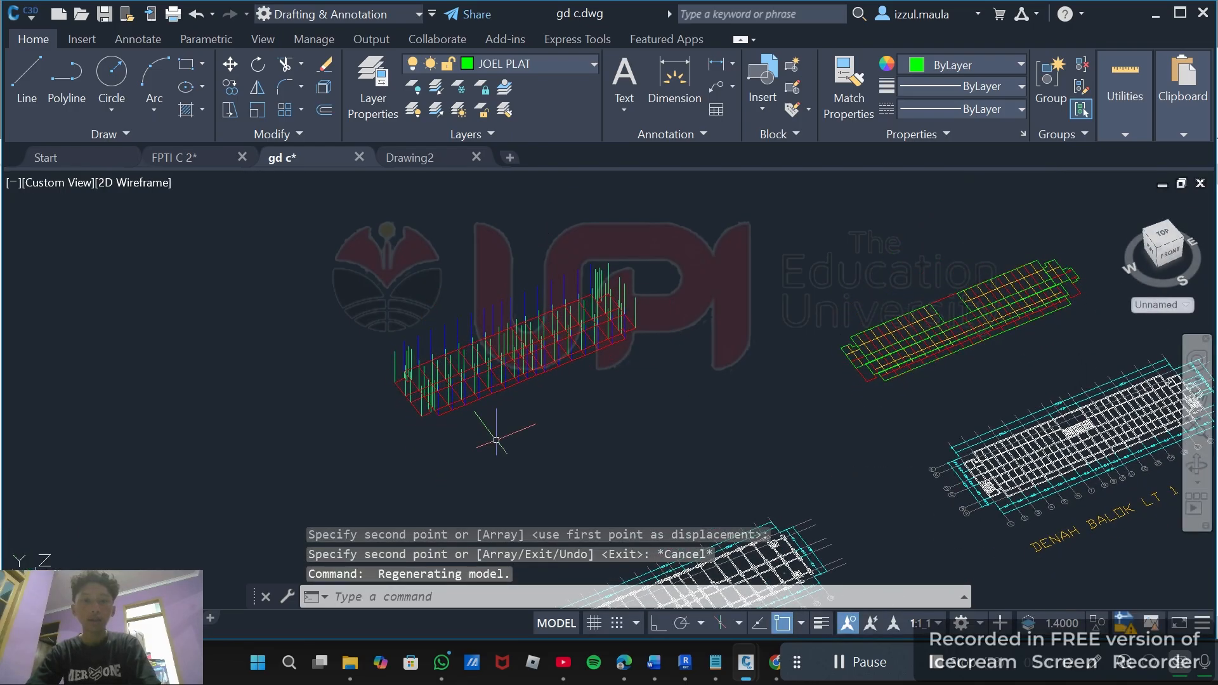
{"action": "scroll", "coordinate": [394, 430], "scroll_direction": "up", "scroll_amount": 4}
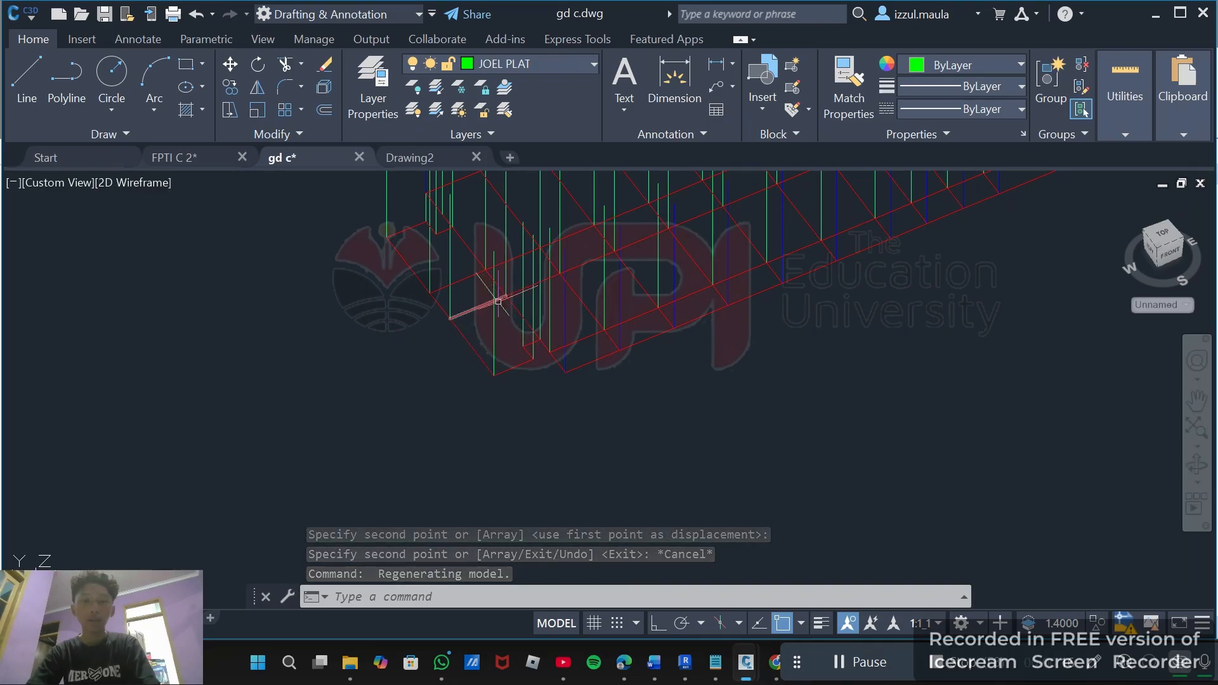
Pan, zoom and orbit across the 3D structural model and the plan layouts to inspect them.
{"action": "scroll", "coordinate": [492, 326], "scroll_direction": "down", "scroll_amount": 5}
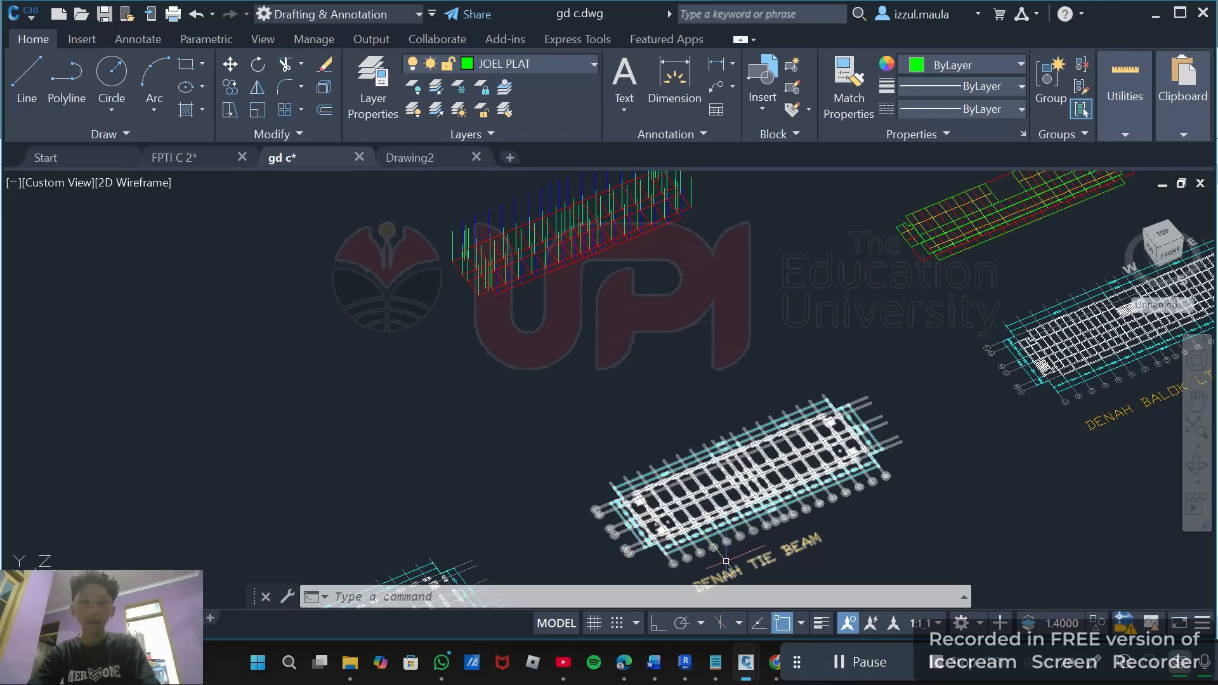
{"action": "scroll", "coordinate": [726, 561], "scroll_direction": "up", "scroll_amount": 5}
{"action": "scroll", "coordinate": [512, 427], "scroll_direction": "up", "scroll_amount": 8}
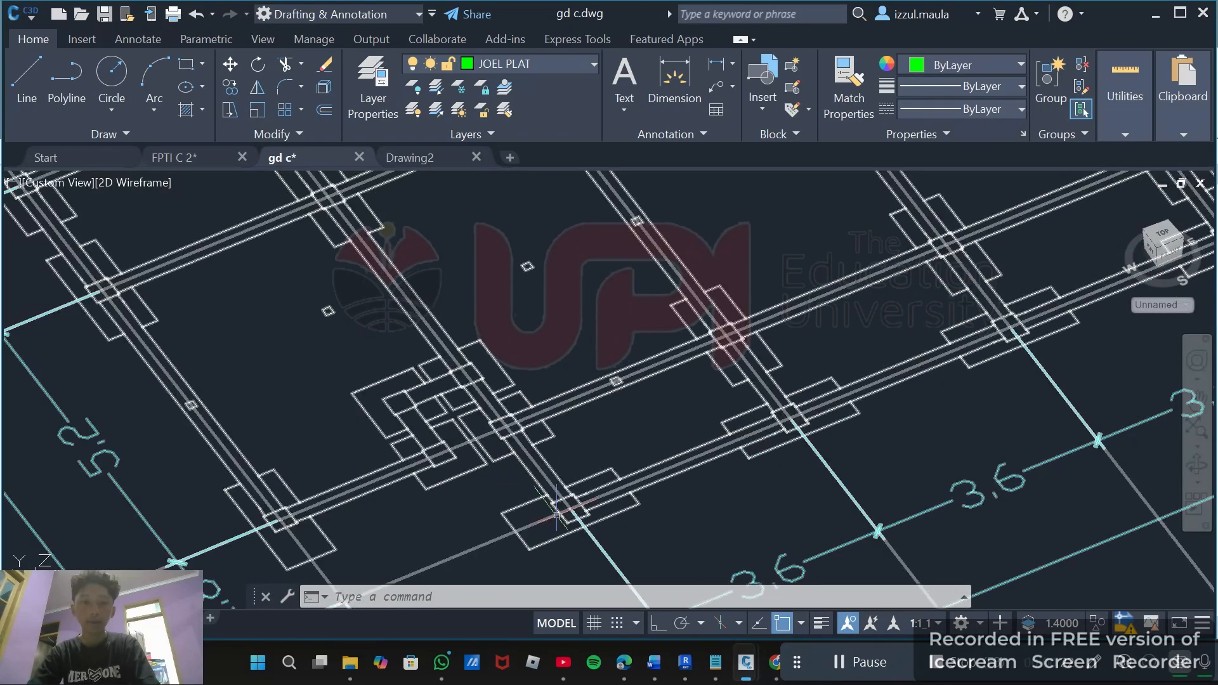
{"action": "scroll", "coordinate": [562, 524], "scroll_direction": "down", "scroll_amount": 10}
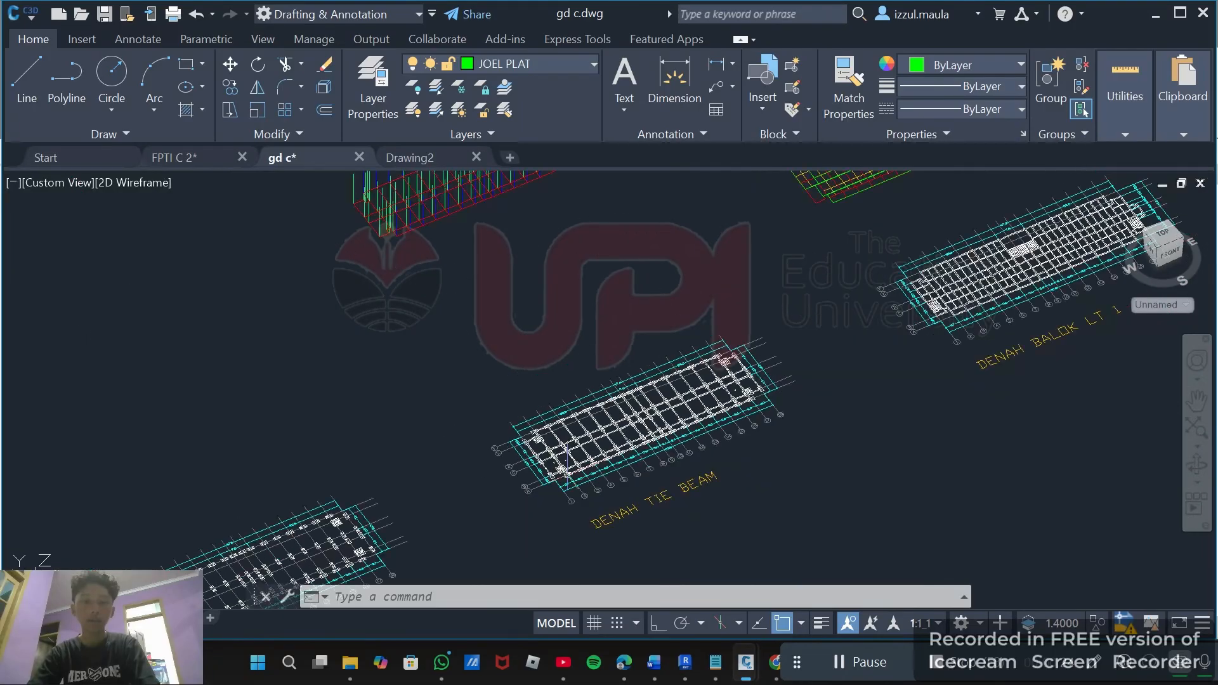
{"action": "middle_click_drag", "start_coordinate": [461, 312], "coordinate": [486, 436]}
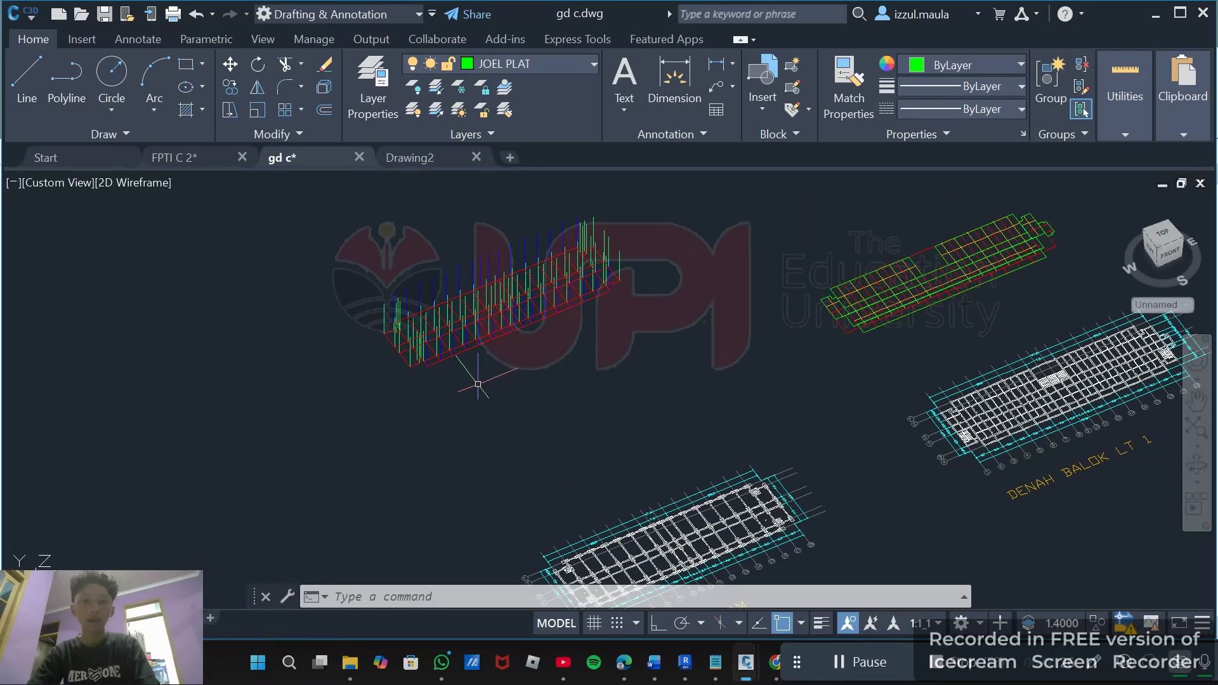
{"action": "middle_click_drag", "start_coordinate": [490, 370], "coordinate": [581, 378], "text": "shift"}
{"action": "scroll", "coordinate": [369, 374], "scroll_direction": "up", "scroll_amount": 5}
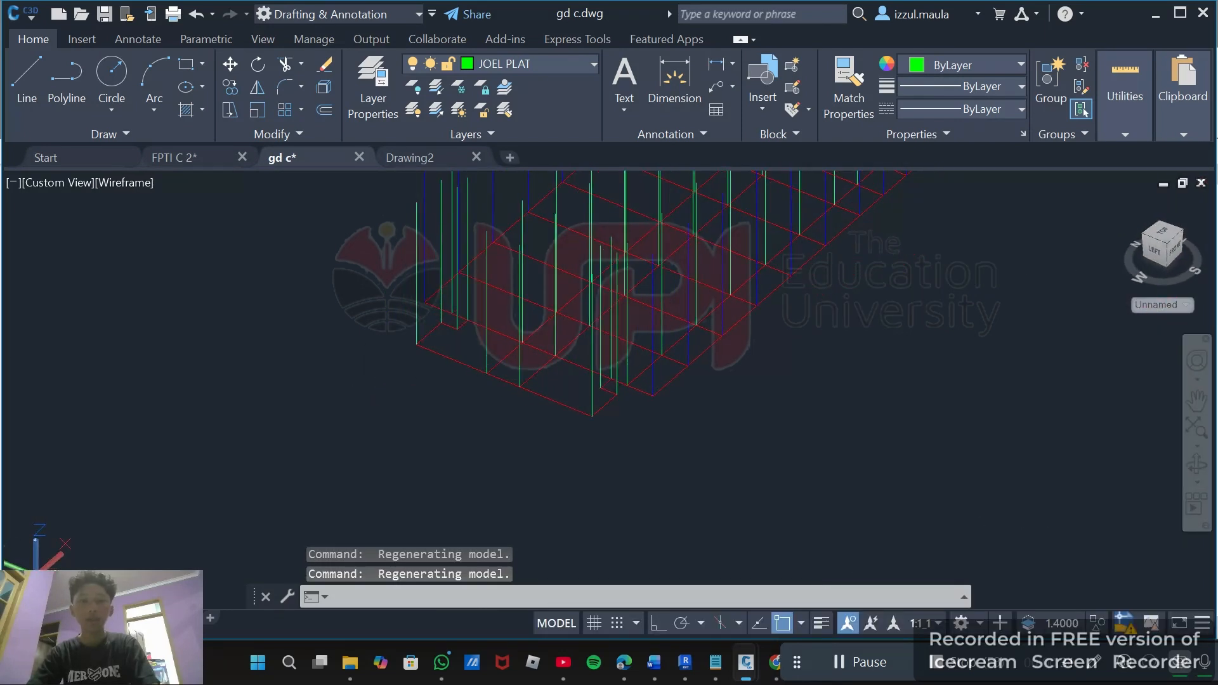
Select column lines on the JOEL K35 X 35 layer in the 3D model to inspect them, then clear the selection.
{"action": "left_click", "coordinate": [593, 392]}
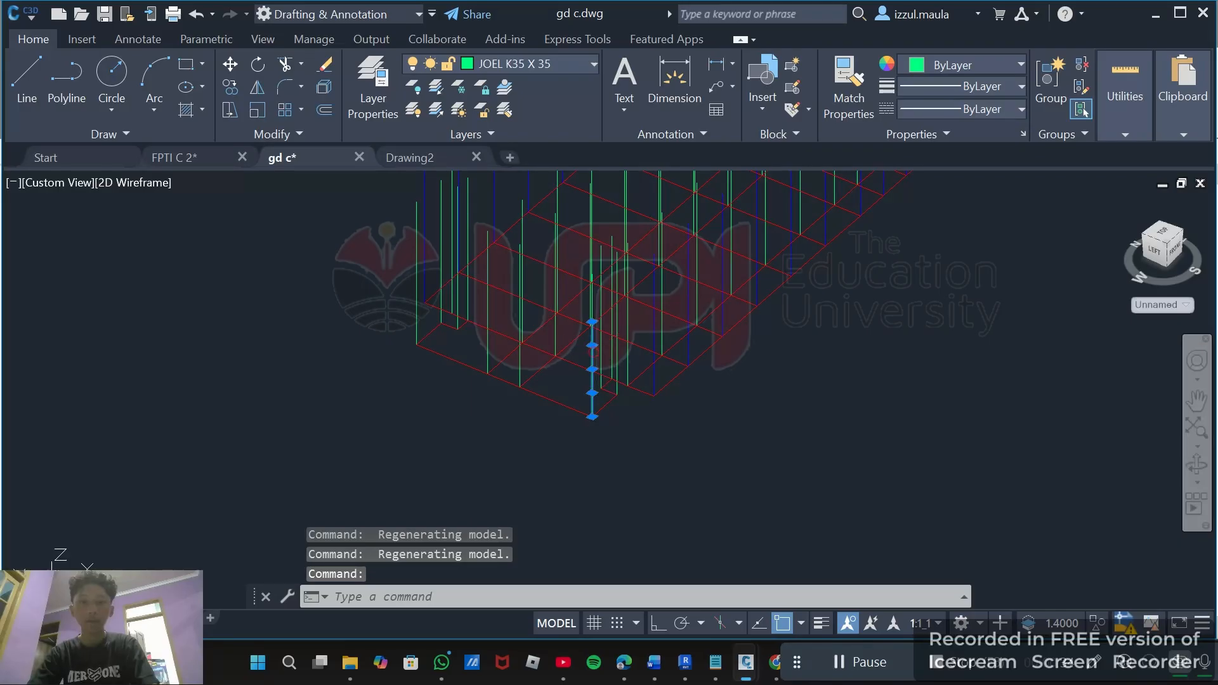
{"action": "left_click", "coordinate": [590, 303]}
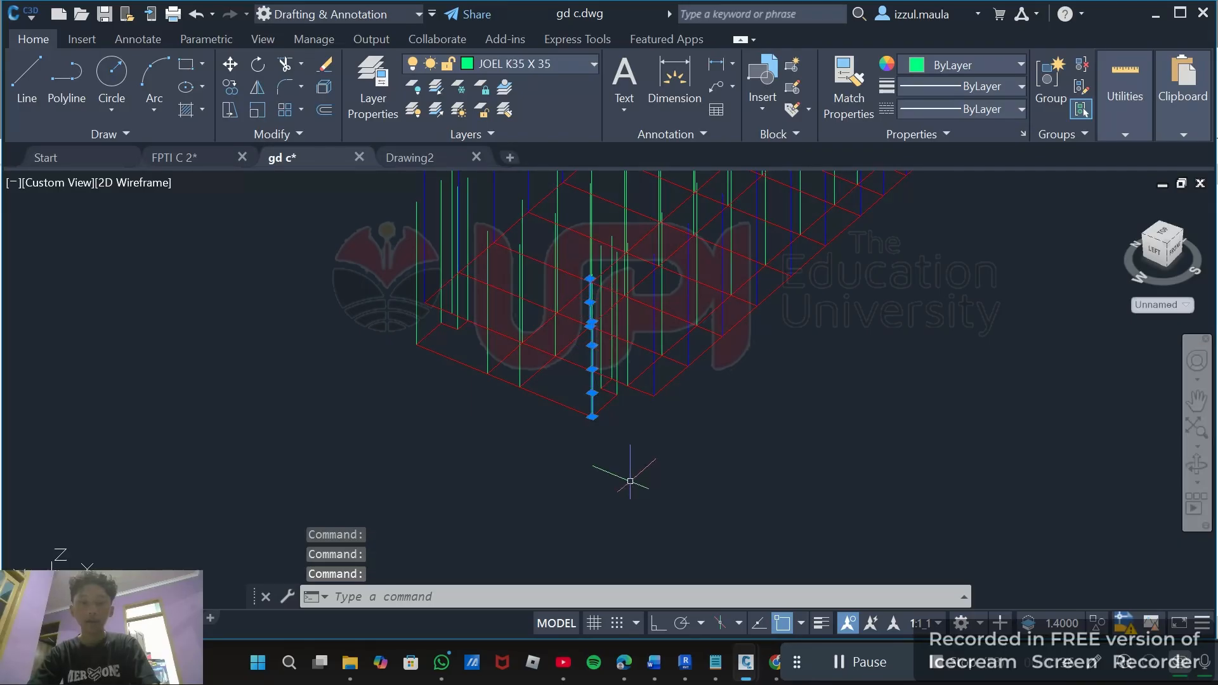
{"action": "middle_click_drag", "start_coordinate": [629, 481], "coordinate": [668, 461], "text": "shift"}
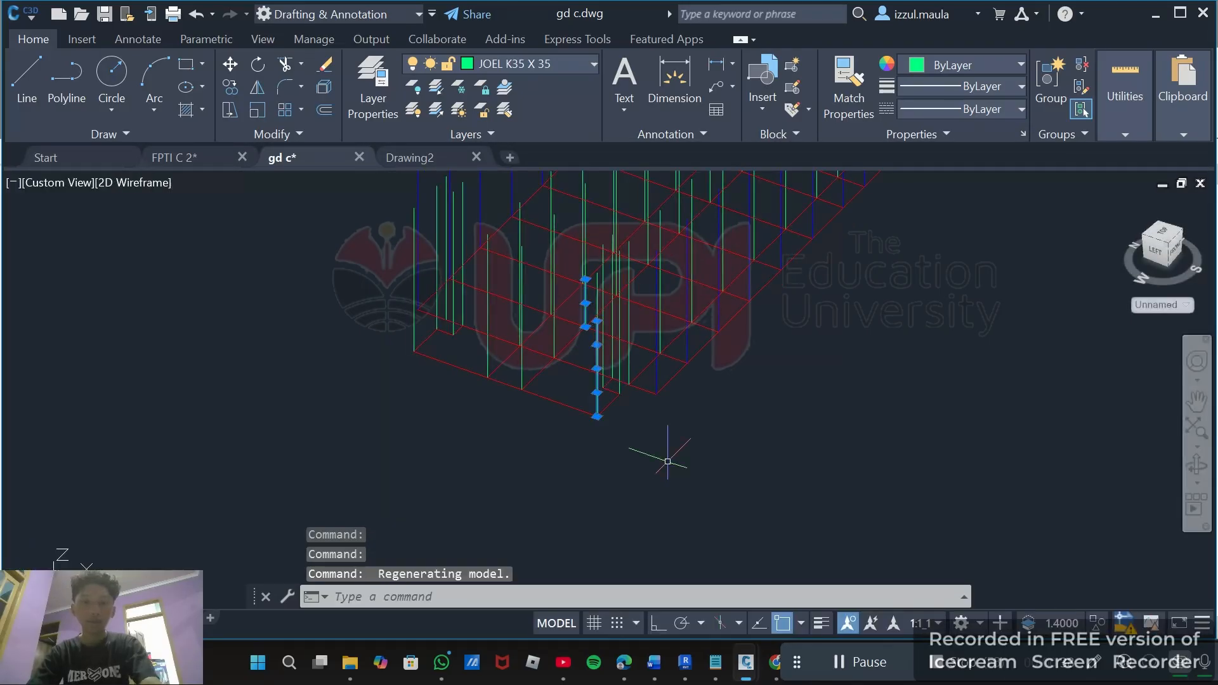
{"action": "key", "text": "Escape"}
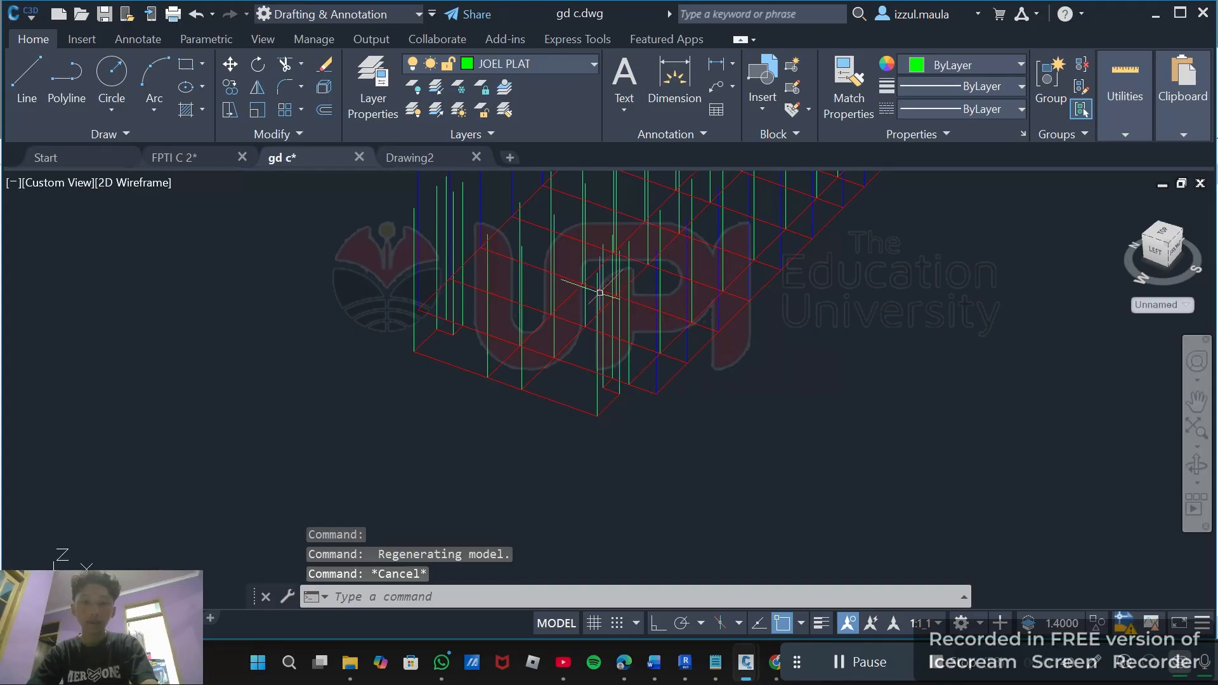
{"action": "scroll", "coordinate": [599, 293], "scroll_direction": "up", "scroll_amount": 5}
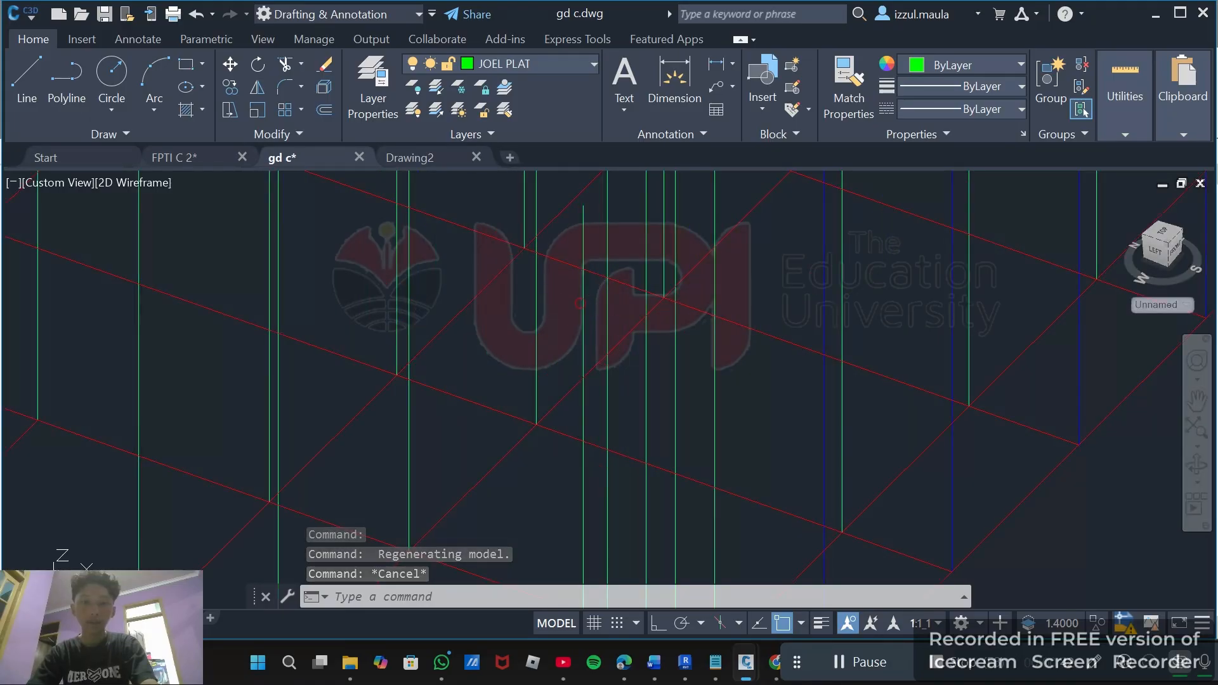
{"action": "scroll", "coordinate": [578, 303], "scroll_direction": "down", "scroll_amount": 4}
{"action": "left_click", "coordinate": [584, 305]}
{"action": "left_click", "coordinate": [583, 381]}
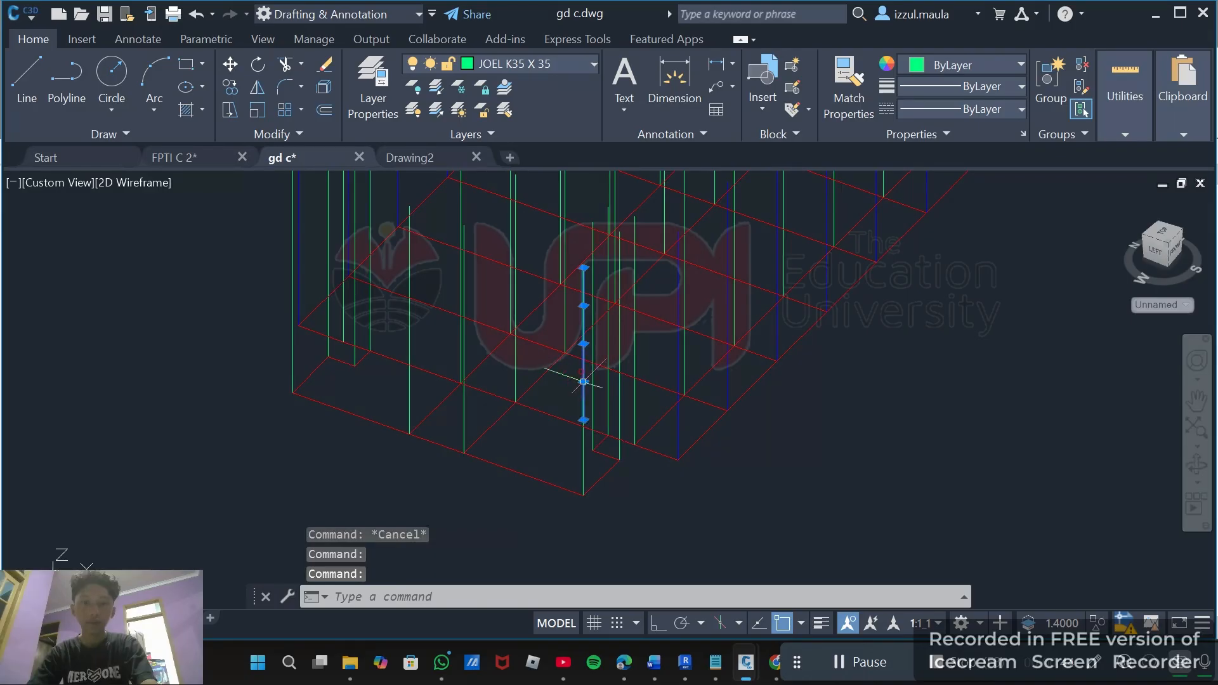
{"action": "scroll", "coordinate": [602, 471], "scroll_direction": "down", "scroll_amount": 6}
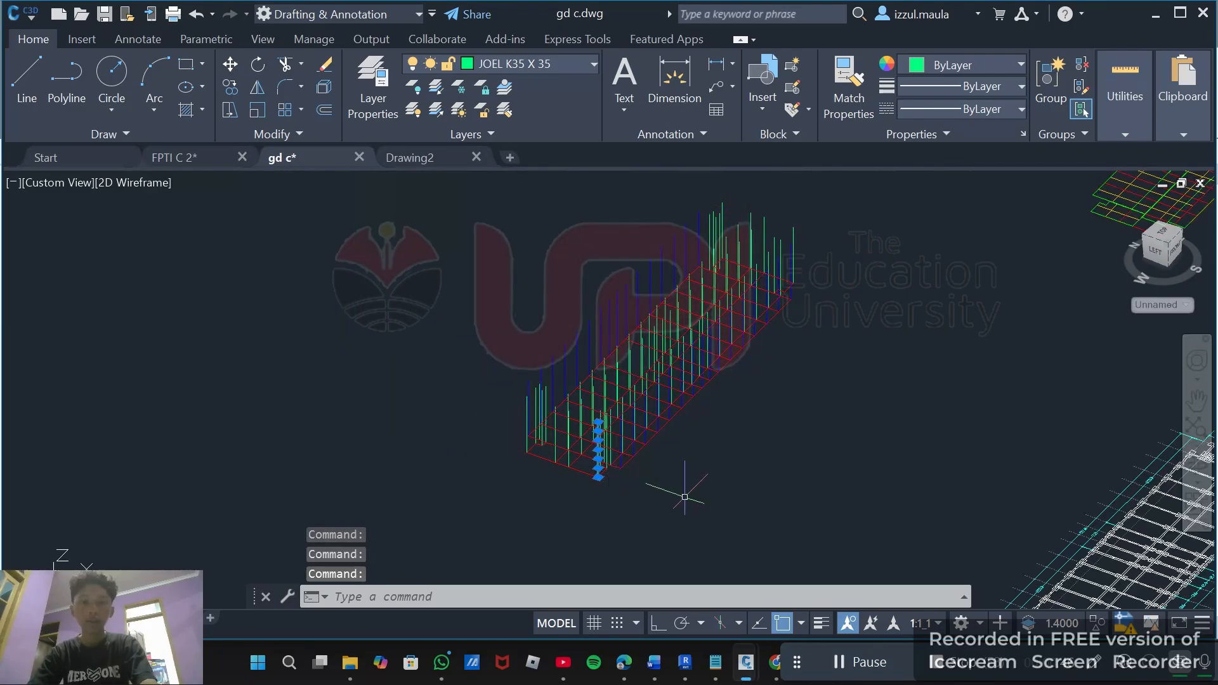
{"action": "scroll", "coordinate": [647, 484], "scroll_direction": "up", "scroll_amount": 1}
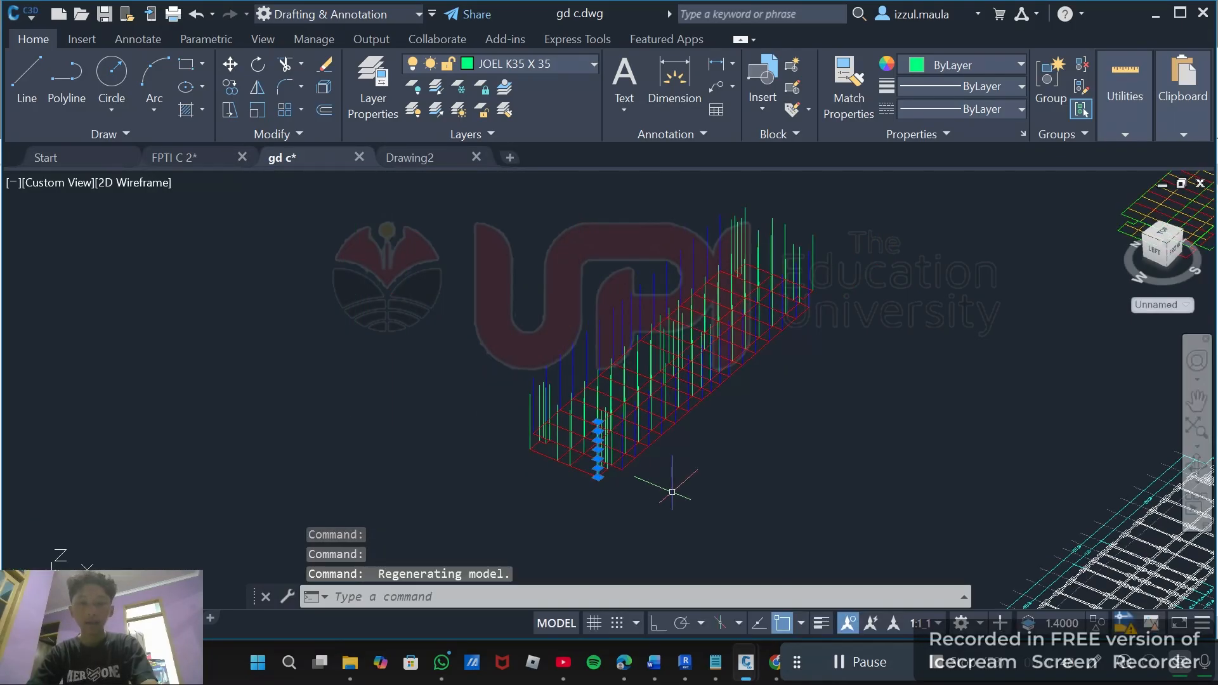
{"action": "key", "text": "Escape"}
Orbit and zoom the 3D model and open the layer list to check the JOEL beam and slab layers.
{"action": "scroll", "coordinate": [715, 453], "scroll_direction": "down", "scroll_amount": 2}
{"action": "middle_click_drag", "start_coordinate": [749, 452], "coordinate": [682, 458], "text": "shift"}
{"action": "scroll", "coordinate": [699, 406], "scroll_direction": "up", "scroll_amount": 4}
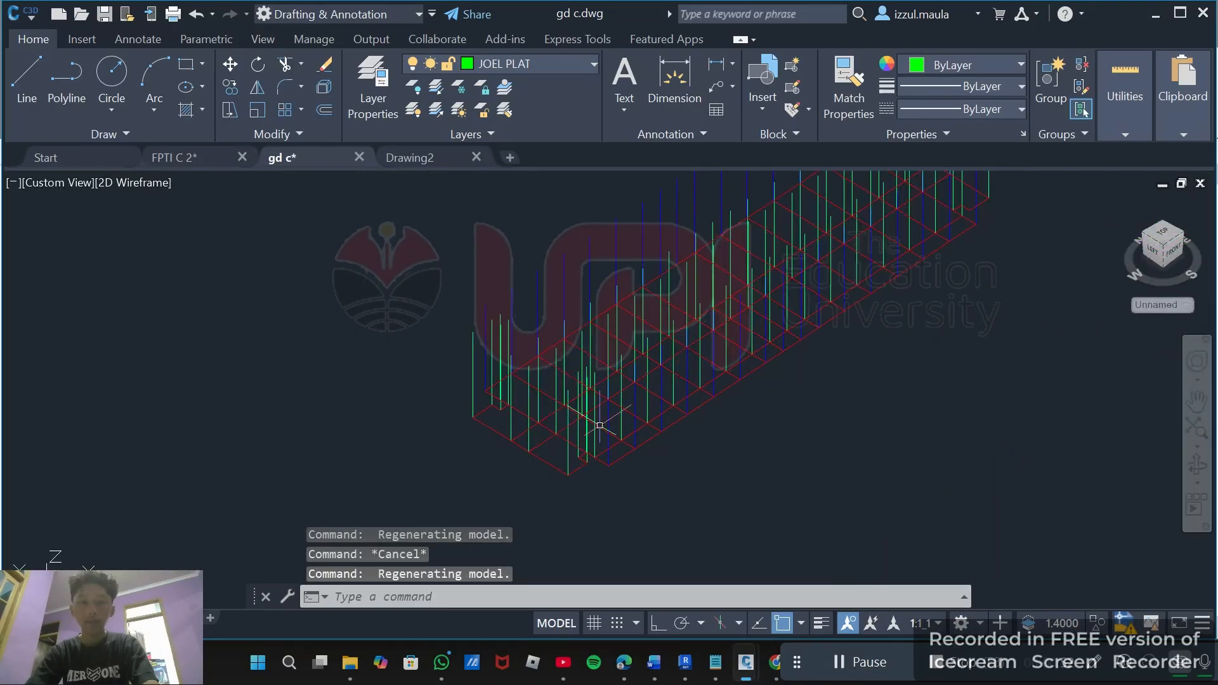
{"action": "scroll", "coordinate": [580, 425], "scroll_direction": "up", "scroll_amount": 2}
{"action": "left_click", "coordinate": [534, 71]}
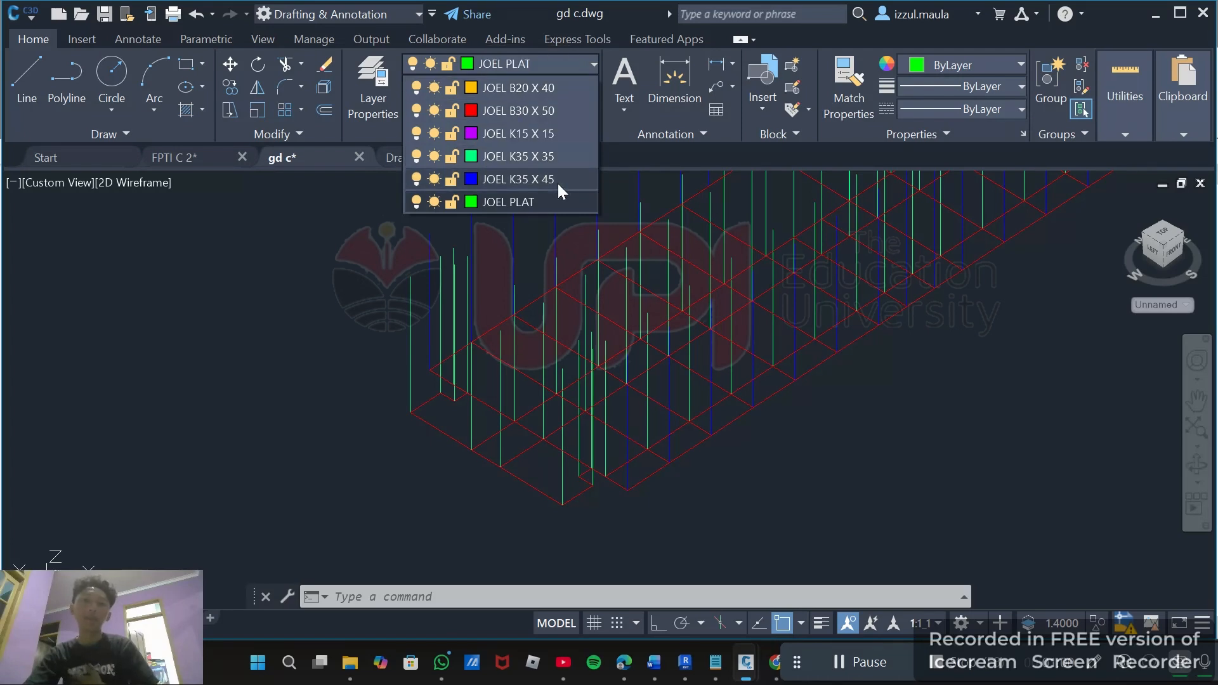
{"action": "left_click", "coordinate": [576, 56]}
{"action": "scroll", "coordinate": [331, 276], "scroll_direction": "down", "scroll_amount": 5}
{"action": "key", "text": "Escape"}
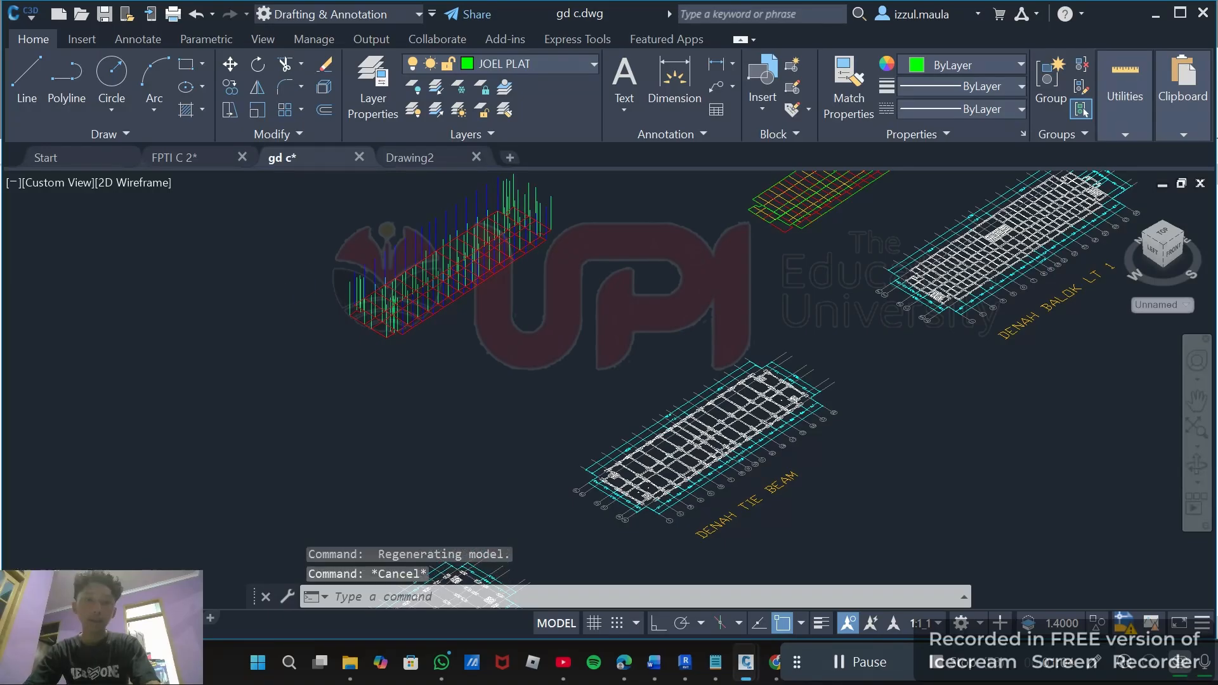
{"action": "scroll", "coordinate": [529, 266], "scroll_direction": "up", "scroll_amount": 3}
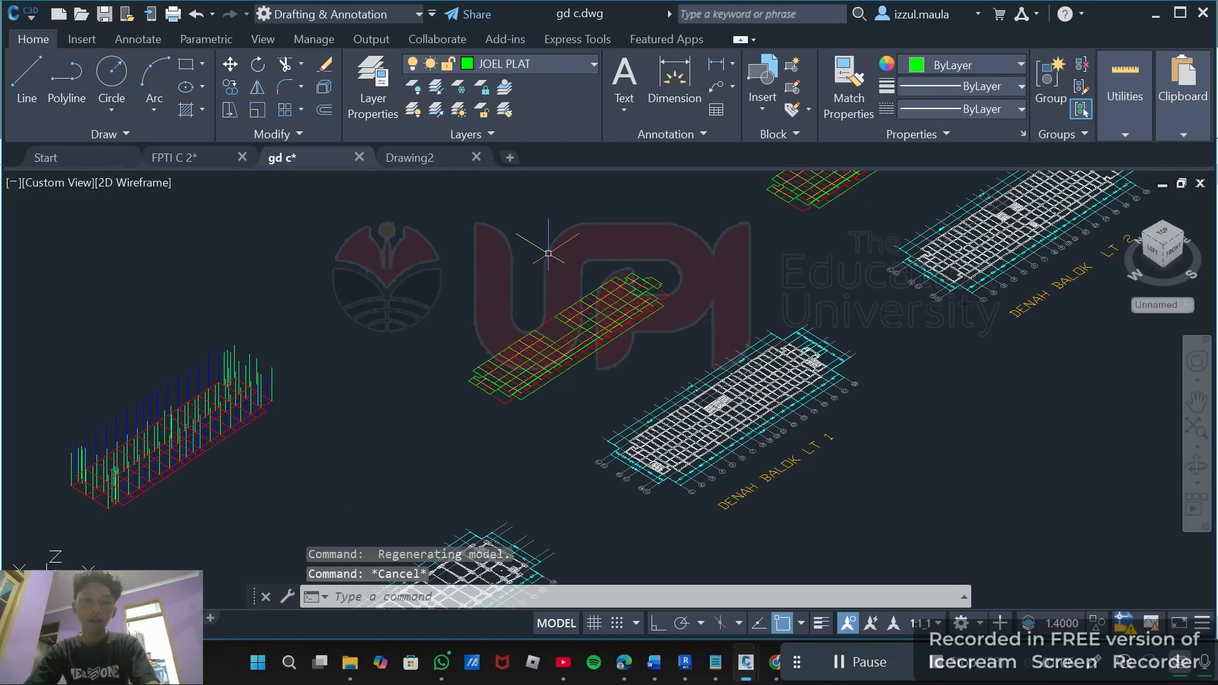
{"action": "left_click", "coordinate": [390, 338]}
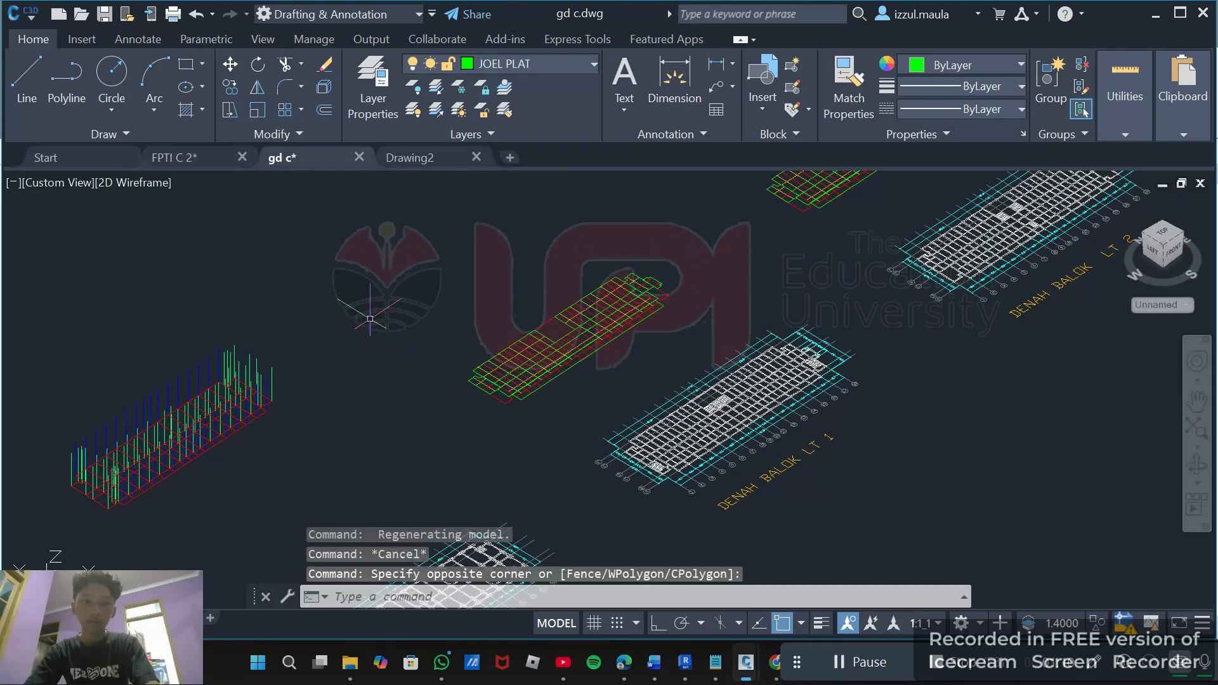
{"action": "scroll", "coordinate": [370, 318], "scroll_direction": "down", "scroll_amount": 3}
{"action": "middle_click_drag", "start_coordinate": [370, 319], "coordinate": [353, 331], "text": "shift"}
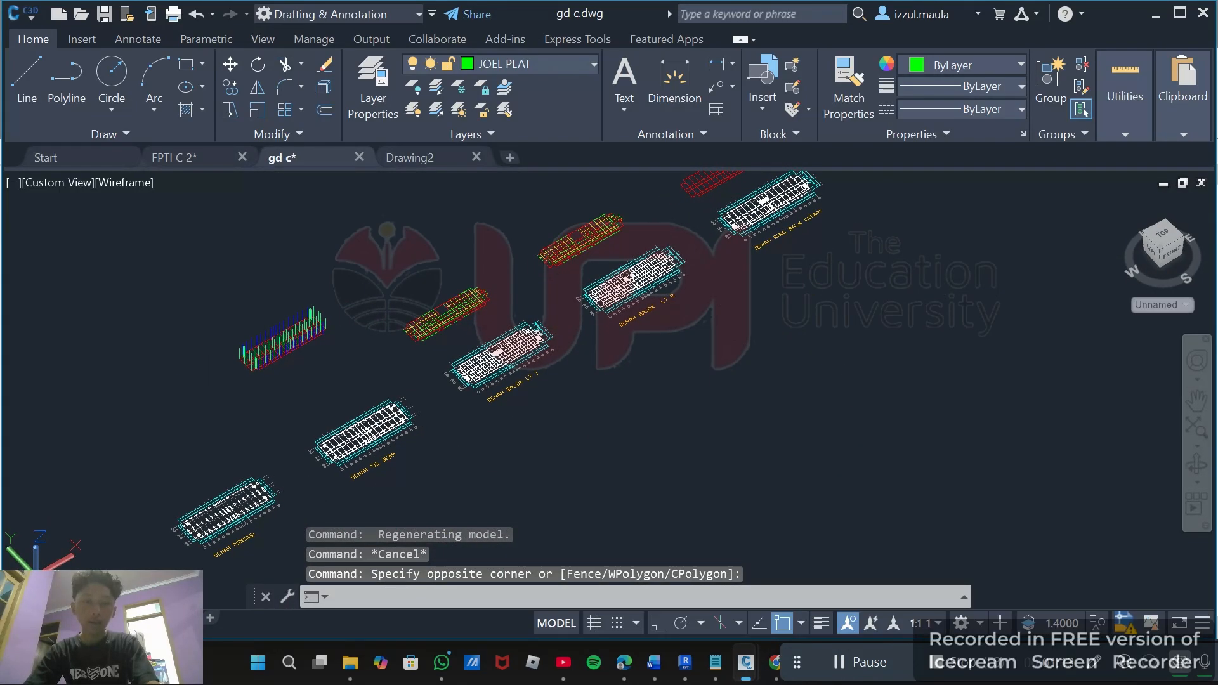
{"action": "left_click", "coordinate": [370, 302]}
{"action": "left_click", "coordinate": [370, 296]}
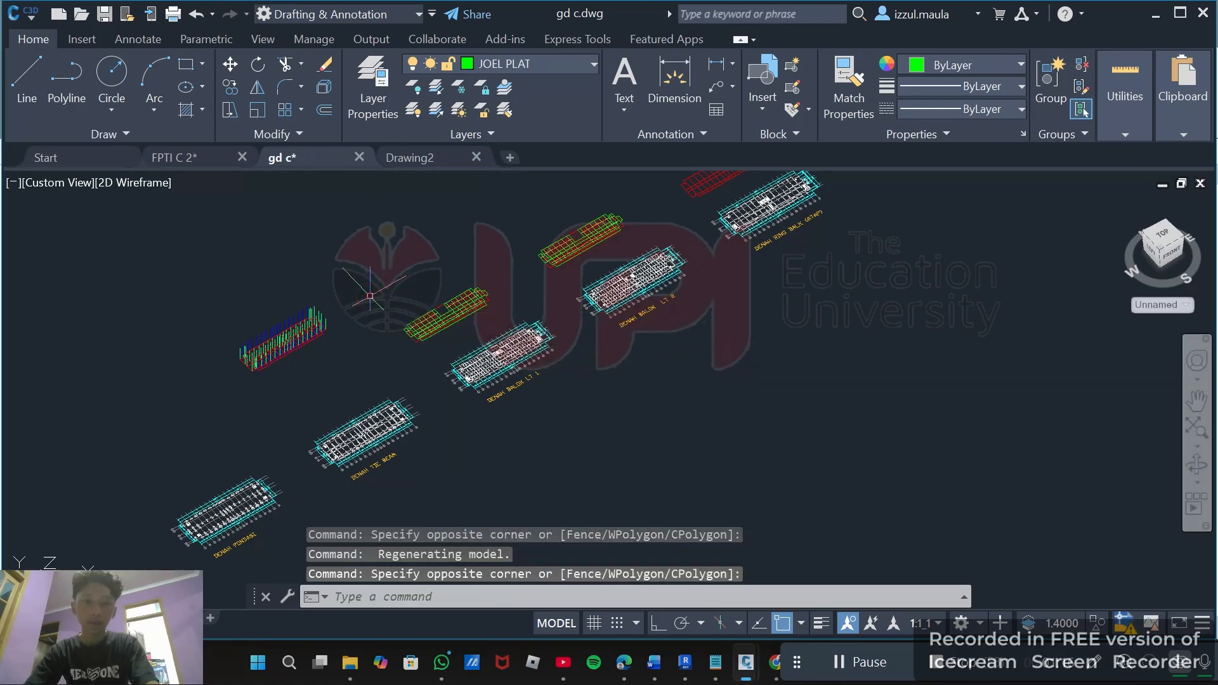
{"action": "middle_click_drag", "start_coordinate": [379, 296], "coordinate": [349, 307], "text": "shift"}
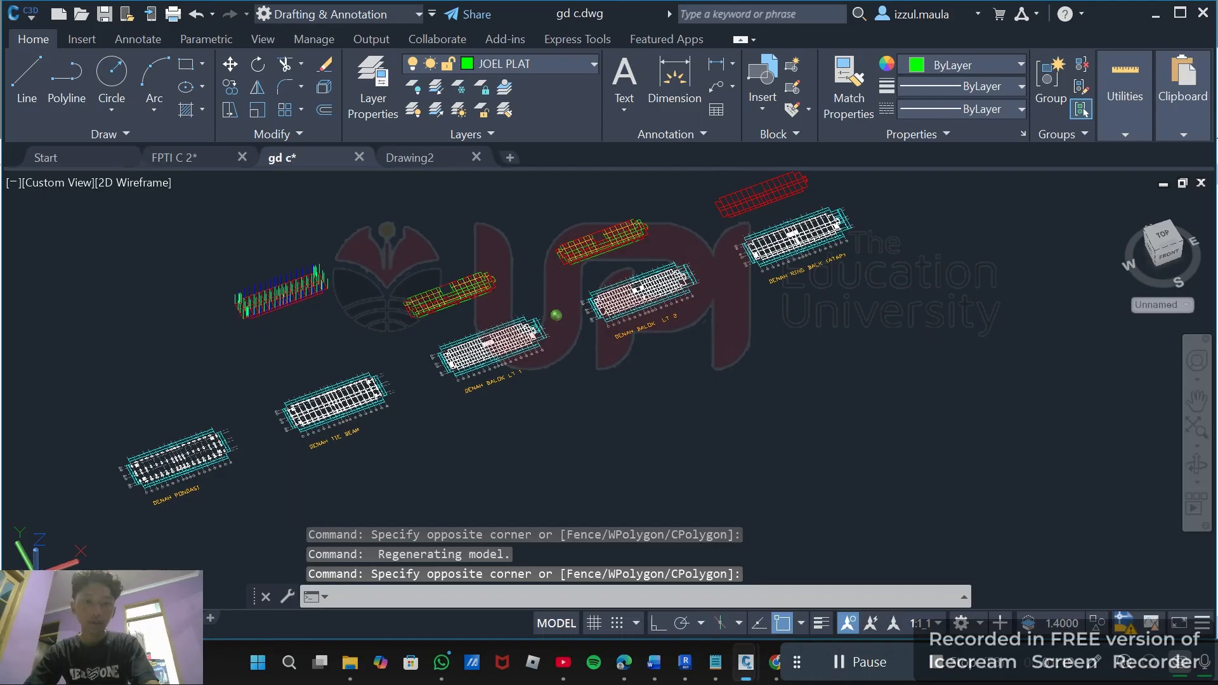
Select the slab plan layout on the JOEL PLAT layer with a window and try to move it.
{"action": "left_click", "coordinate": [375, 274]}
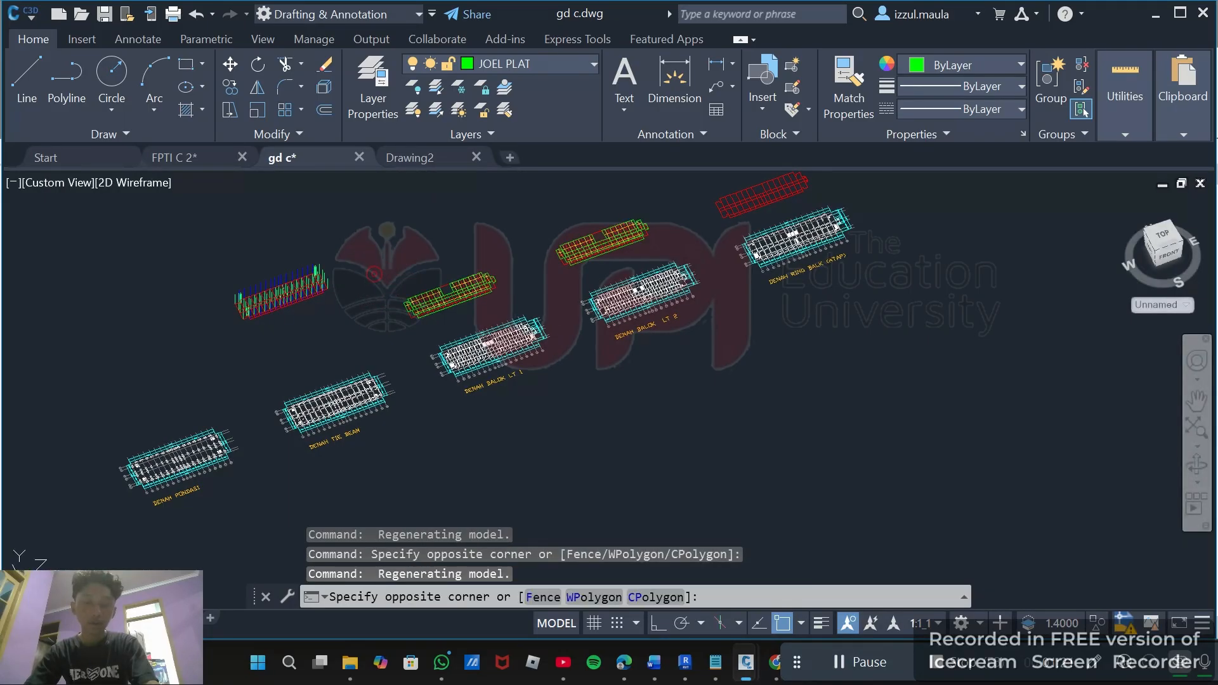
{"action": "left_click", "coordinate": [522, 298]}
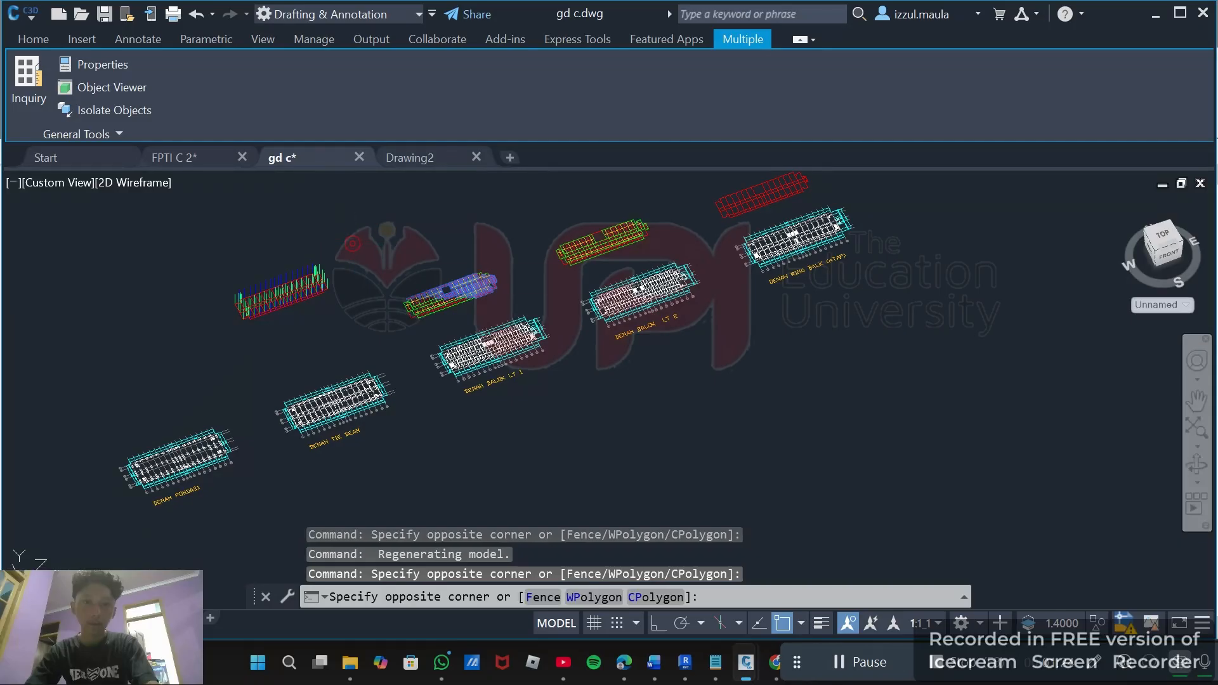
{"action": "left_click", "coordinate": [353, 243]}
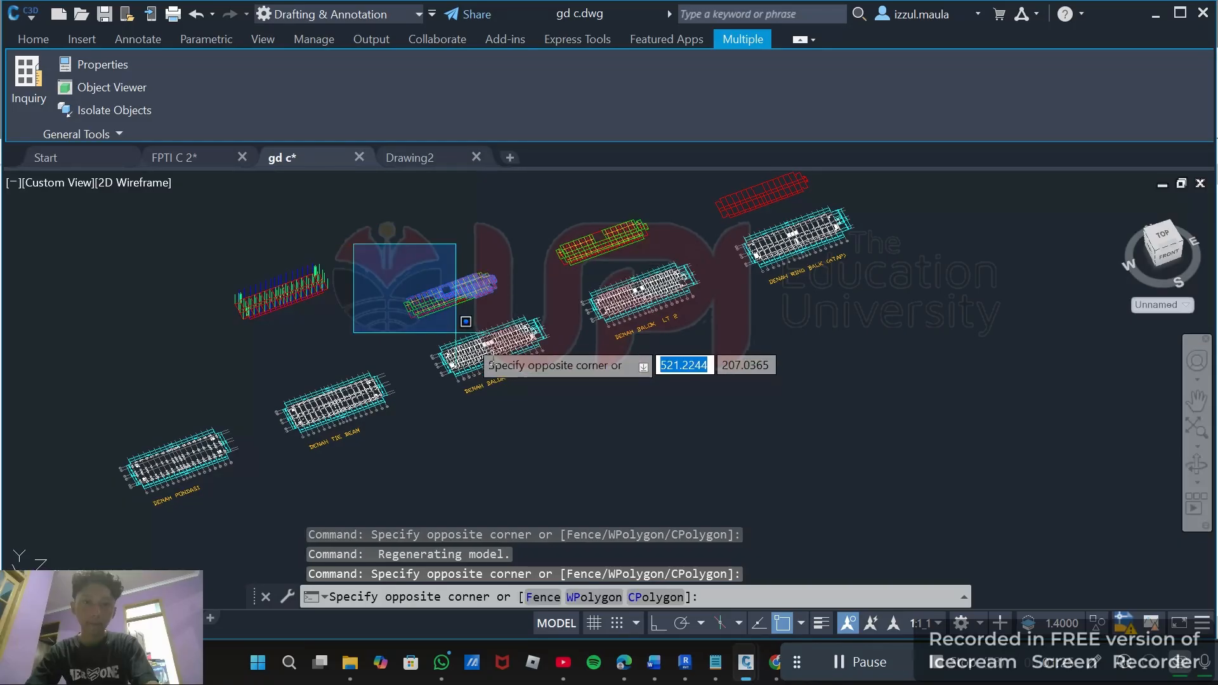
{"action": "left_click", "coordinate": [536, 321]}
{"action": "scroll", "coordinate": [379, 320], "scroll_direction": "up", "scroll_amount": 4}
{"action": "scroll", "coordinate": [380, 321], "scroll_direction": "up", "scroll_amount": 3}
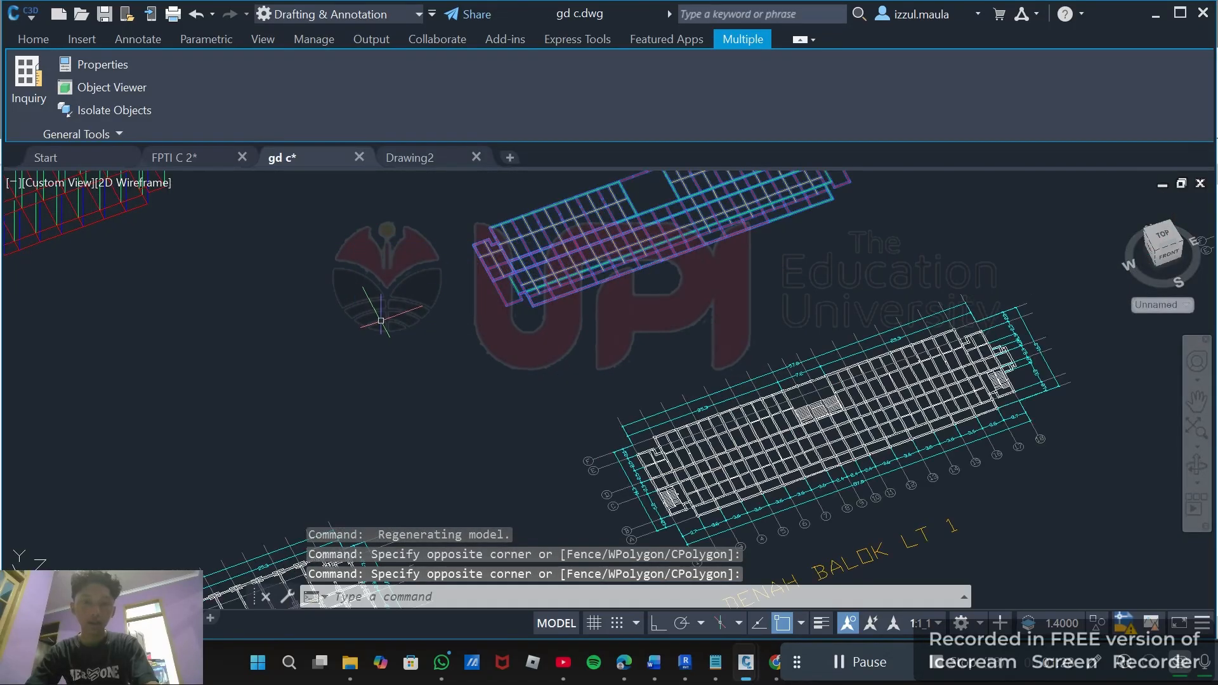
{"action": "scroll", "coordinate": [385, 321], "scroll_direction": "down", "scroll_amount": 5}
{"action": "type", "text": "m"}
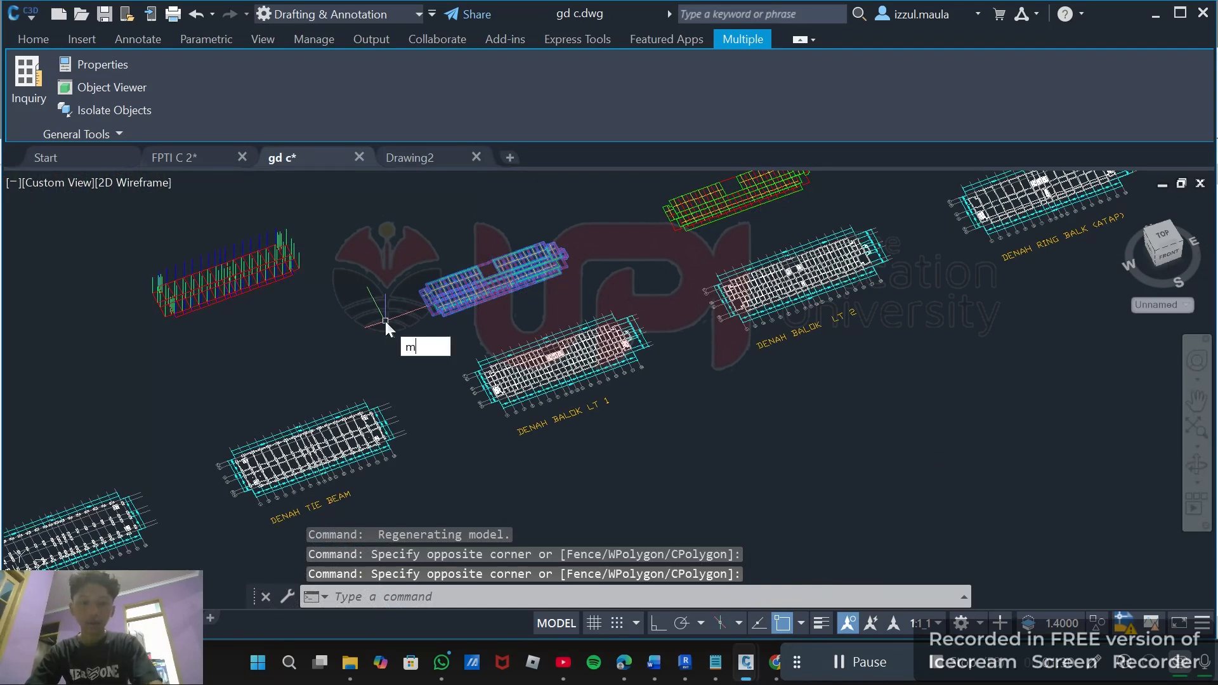
{"action": "key", "text": "Return"}
{"action": "key", "text": "Return"}
{"action": "scroll", "coordinate": [413, 313], "scroll_direction": "up", "scroll_amount": 5}
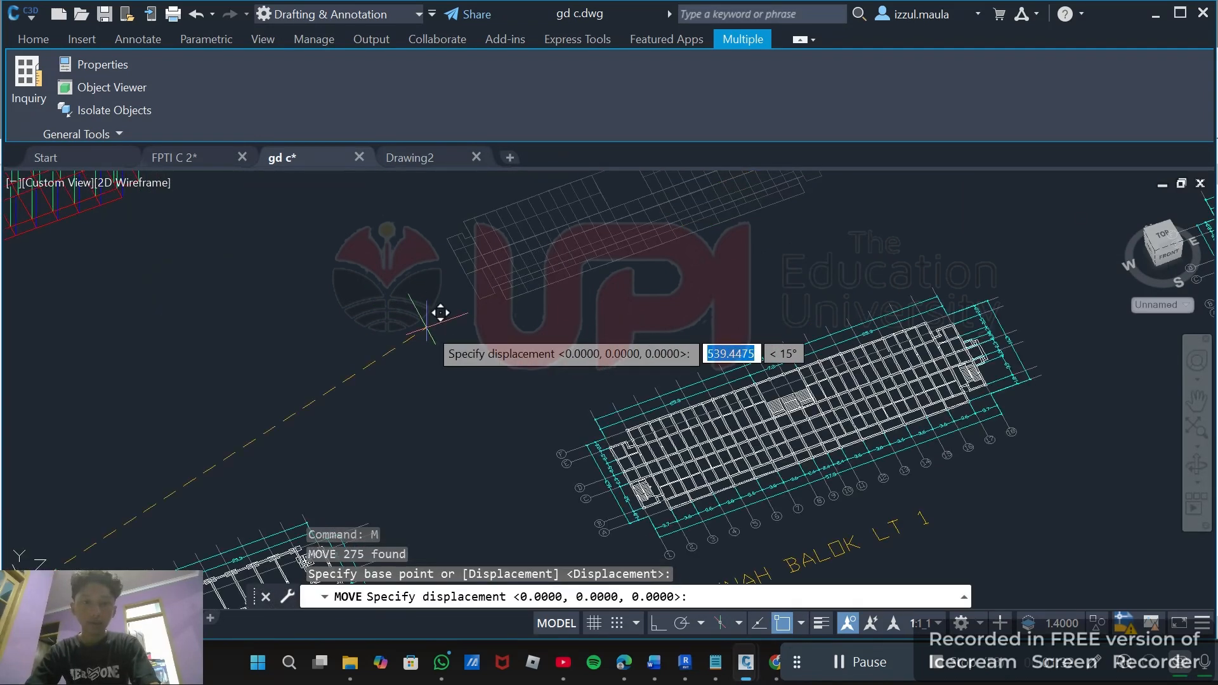
{"action": "key", "text": "Escape"}
Reselect the JOEL PLAT slab plan layout with a window and move it from its corner to a corner point in the 3D structural model.
{"action": "scroll", "coordinate": [428, 282], "scroll_direction": "down", "scroll_amount": 7}
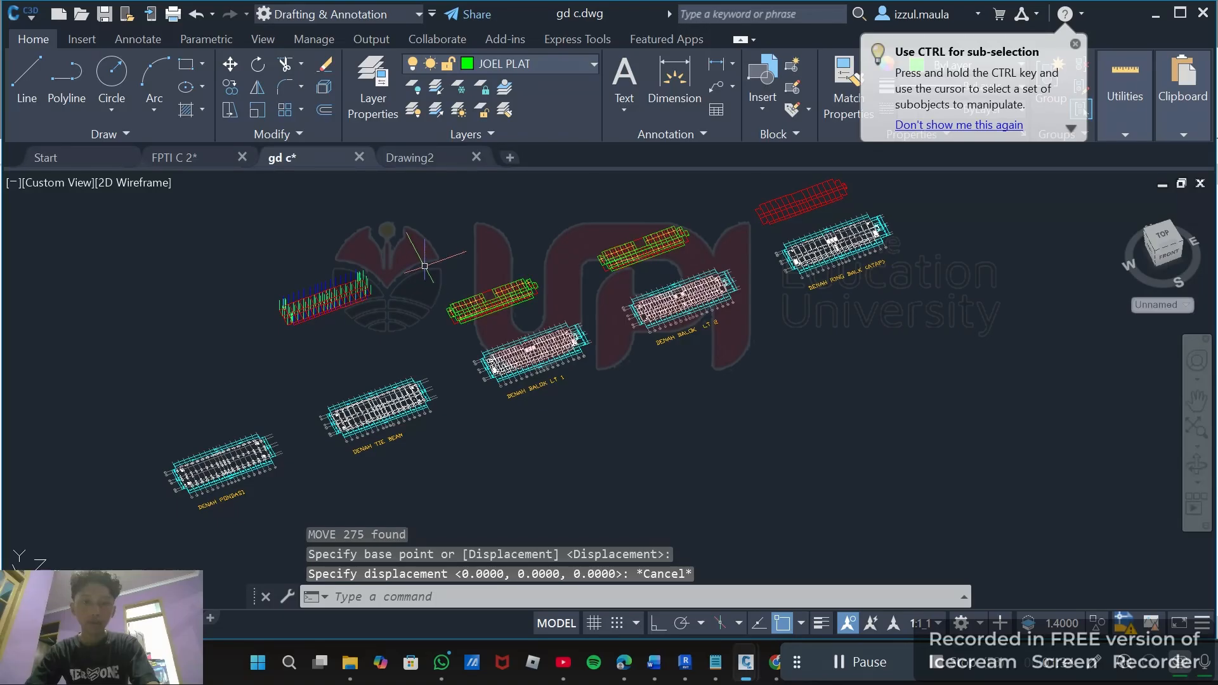
{"action": "middle_click_drag", "start_coordinate": [389, 296], "coordinate": [390, 293], "text": "shift"}
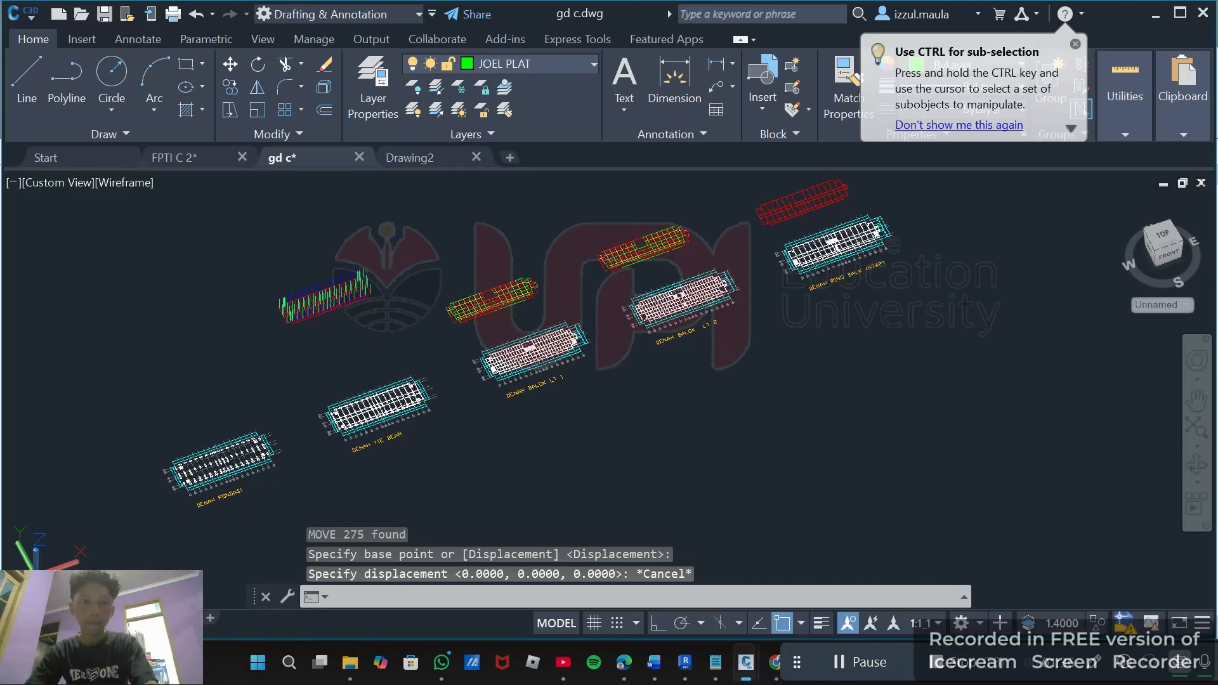
{"action": "left_click", "coordinate": [410, 273]}
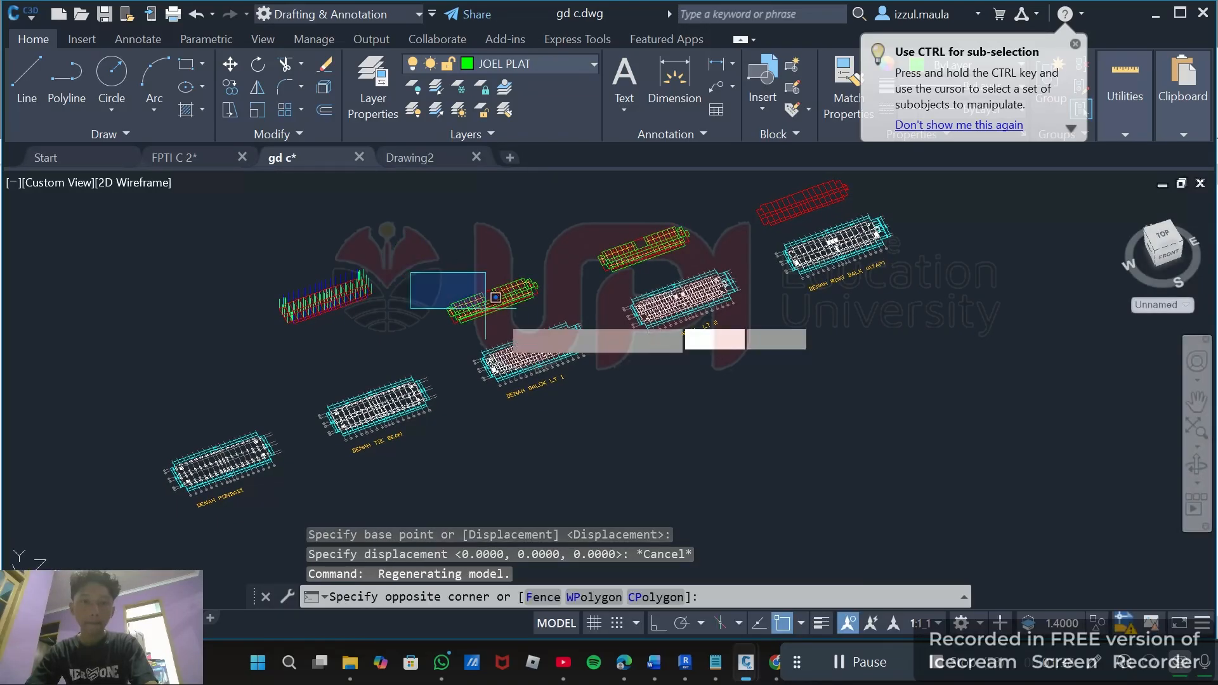
{"action": "left_click", "coordinate": [580, 334]}
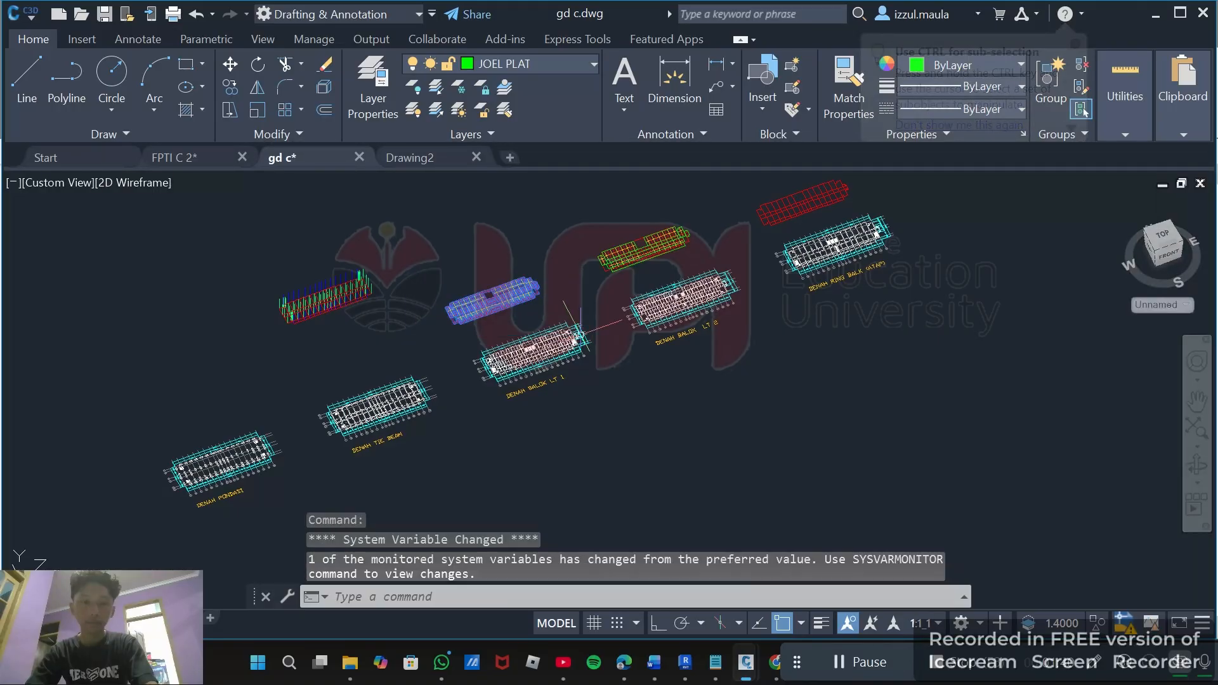
{"action": "scroll", "coordinate": [418, 315], "scroll_direction": "up", "scroll_amount": 6}
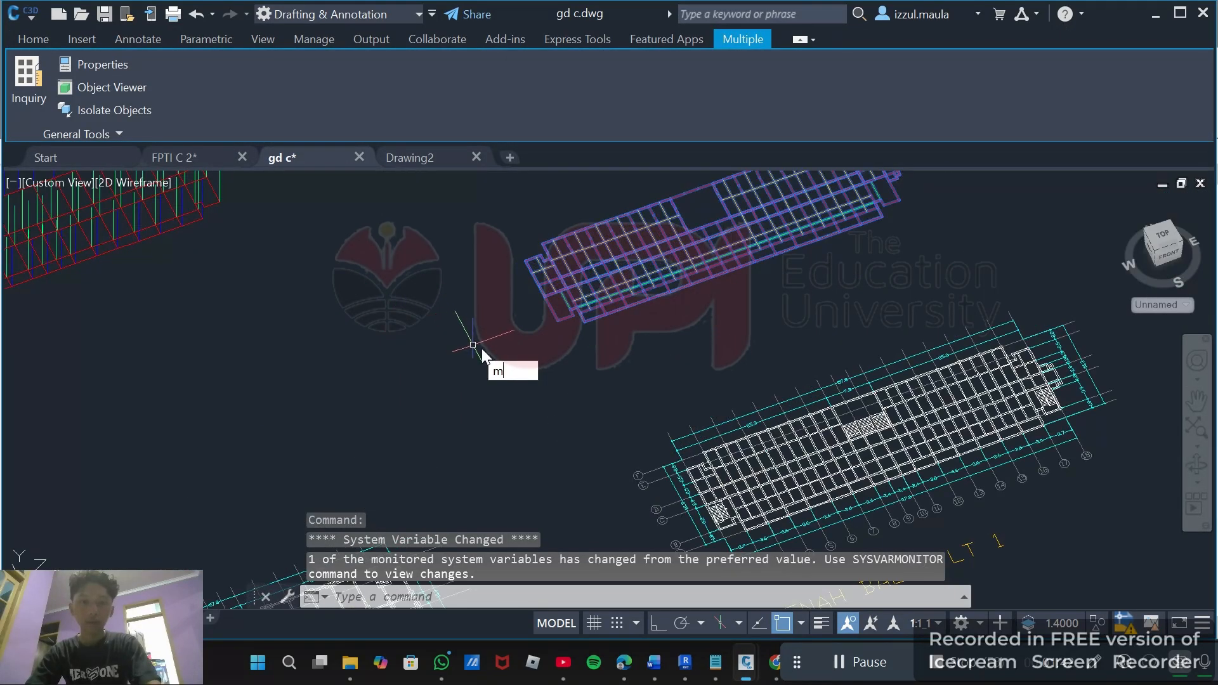
{"action": "type", "text": "m"}
{"action": "key", "text": "Return"}
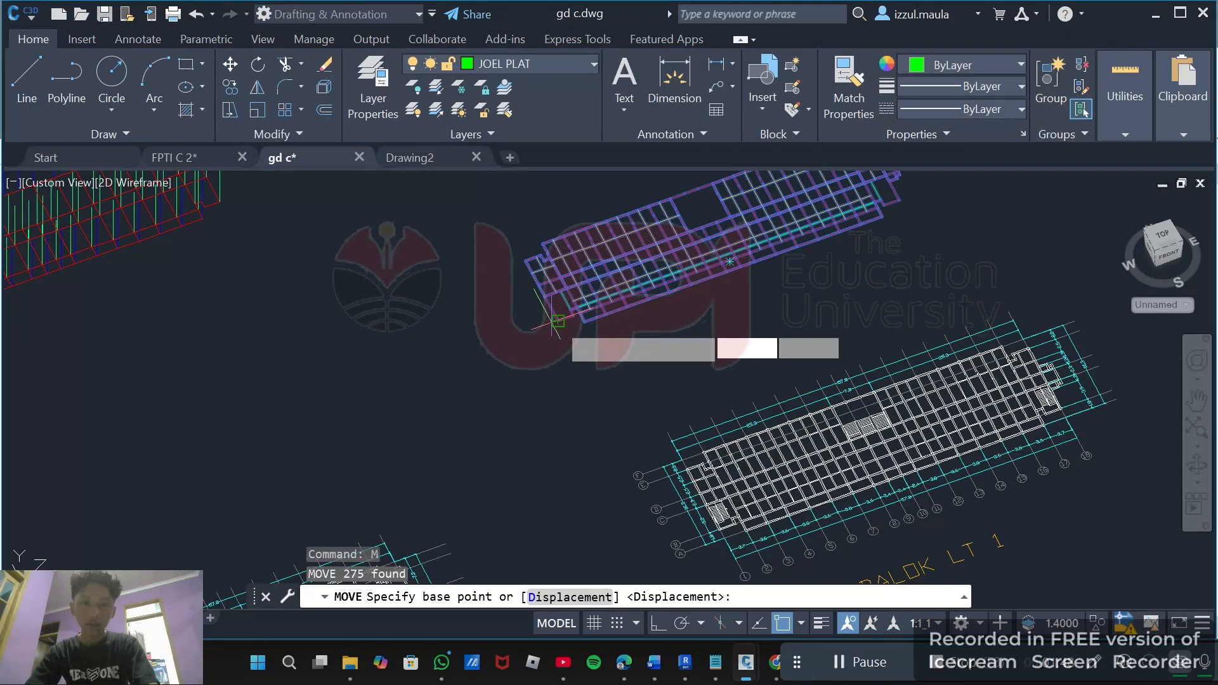
{"action": "left_click", "coordinate": [558, 321]}
{"action": "scroll", "coordinate": [558, 321], "scroll_direction": "down", "scroll_amount": 4}
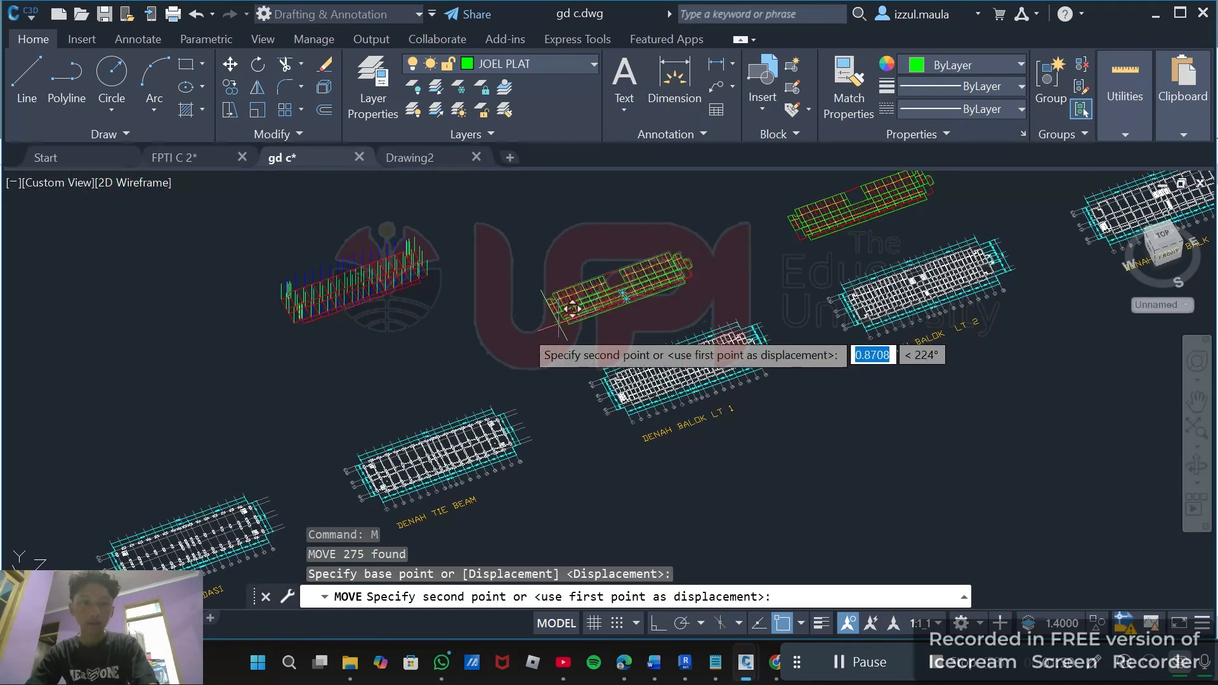
{"action": "scroll", "coordinate": [318, 336], "scroll_direction": "up", "scroll_amount": 5}
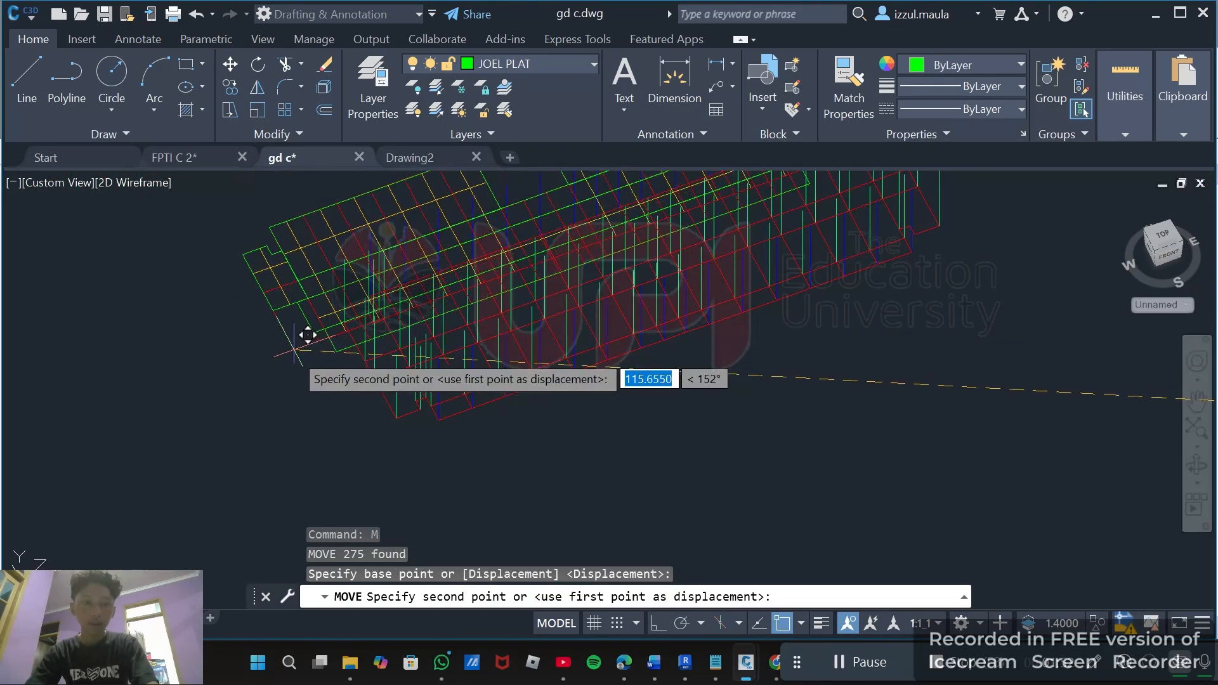
{"action": "middle_click_drag", "start_coordinate": [308, 350], "coordinate": [312, 321], "text": "shift"}
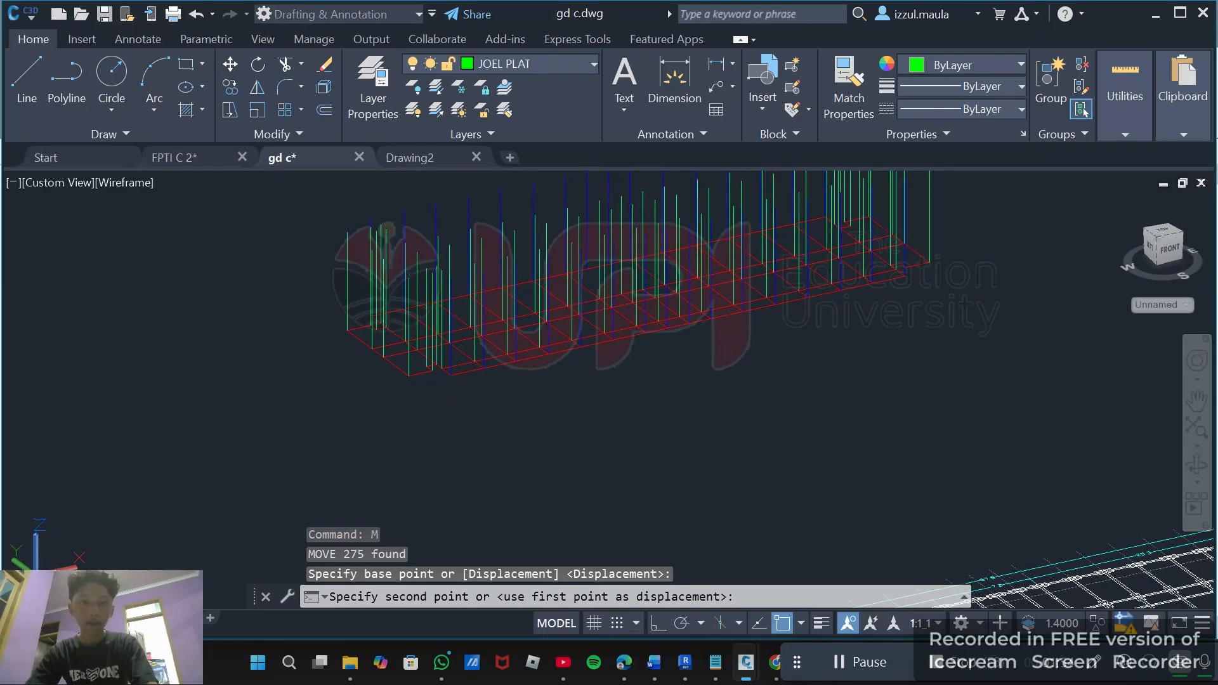
{"action": "scroll", "coordinate": [313, 296], "scroll_direction": "up", "scroll_amount": 5}
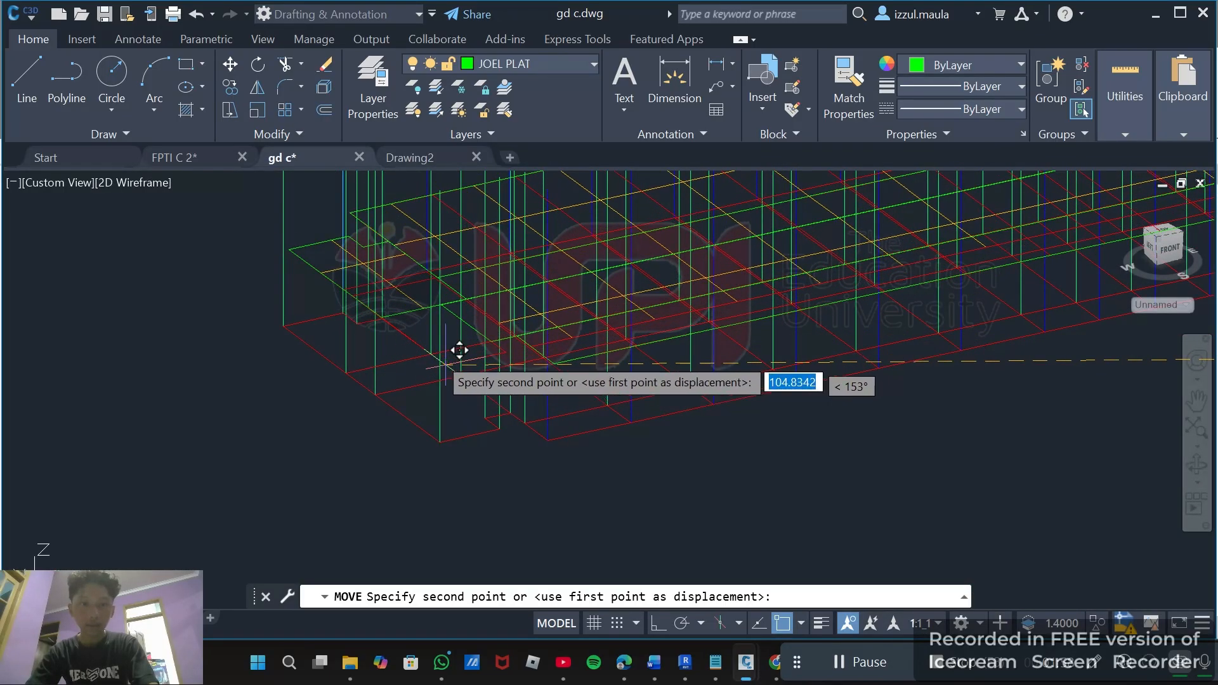
{"action": "mouse_move", "coordinate": [444, 340]}
{"action": "middle_mouse_down", "text": "shift"}
{"action": "mouse_move", "coordinate": [441, 351]}
{"action": "mouse_move", "coordinate": [470, 349]}
{"action": "middle_mouse_up", "text": "shift"}
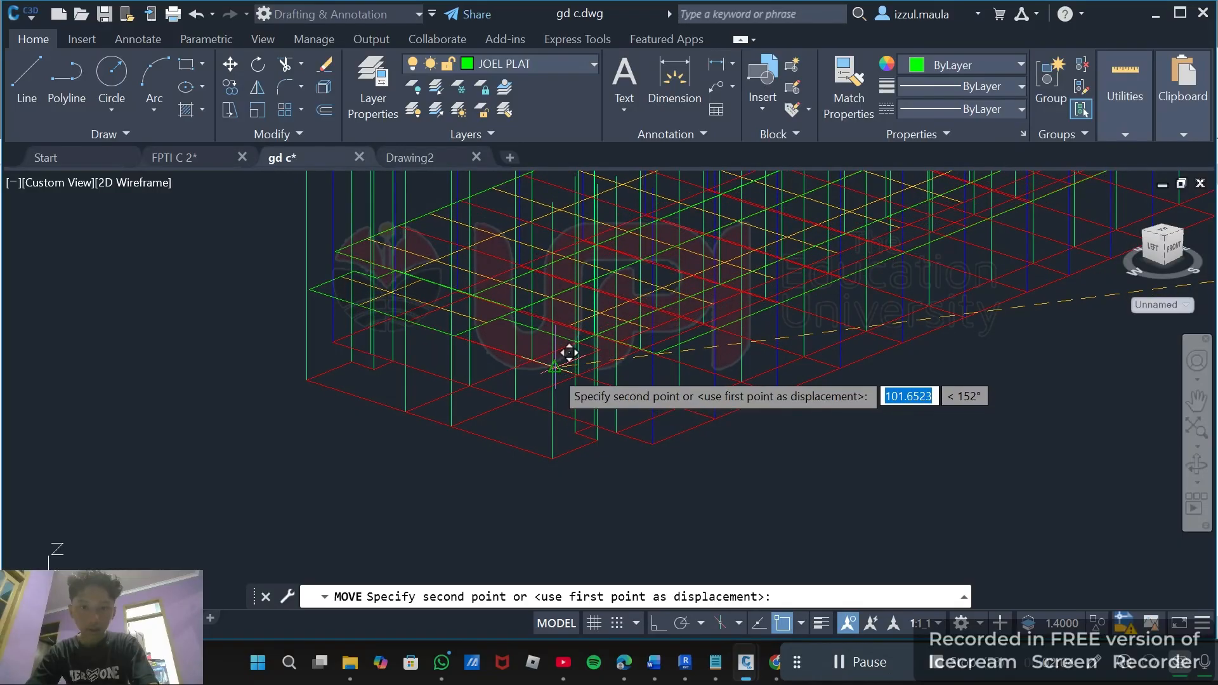
{"action": "left_click", "coordinate": [548, 387]}
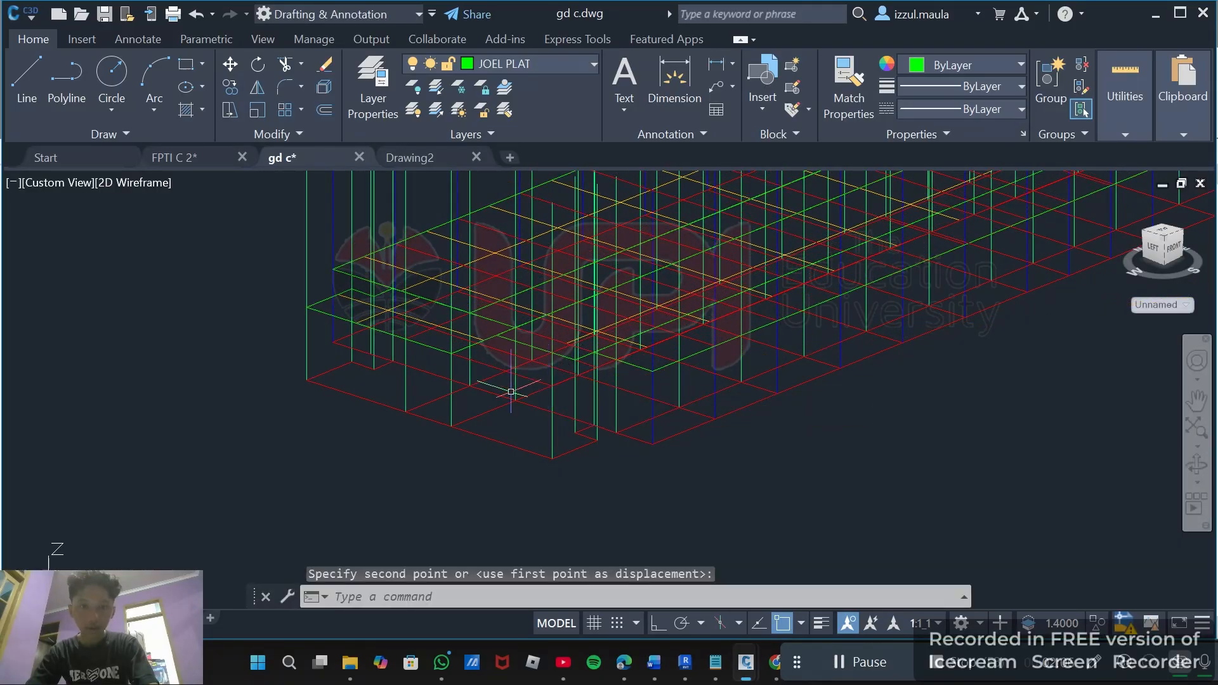
Select a column line in the 3D model and open its properties to check its start and end heights.
{"action": "scroll", "coordinate": [511, 391], "scroll_direction": "down", "scroll_amount": 4}
{"action": "middle_click_drag", "start_coordinate": [501, 406], "coordinate": [498, 438], "text": "shift"}
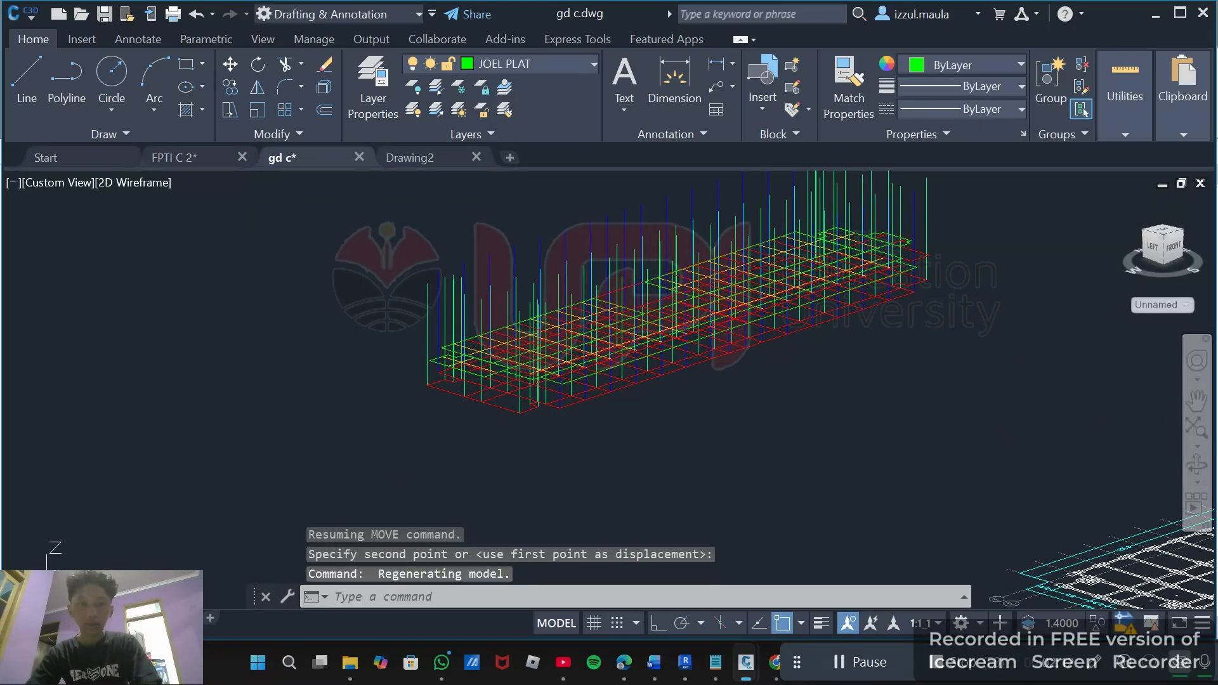
{"action": "scroll", "coordinate": [847, 553], "scroll_direction": "up", "scroll_amount": 5}
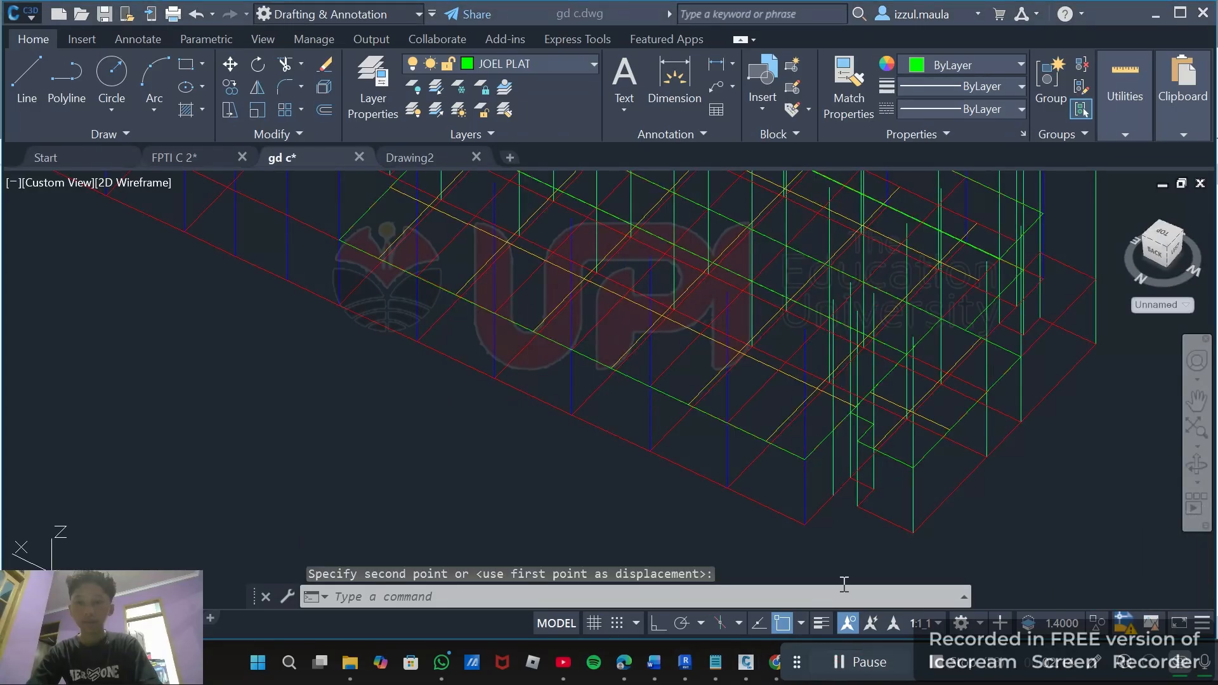
{"action": "left_click", "coordinate": [1006, 499]}
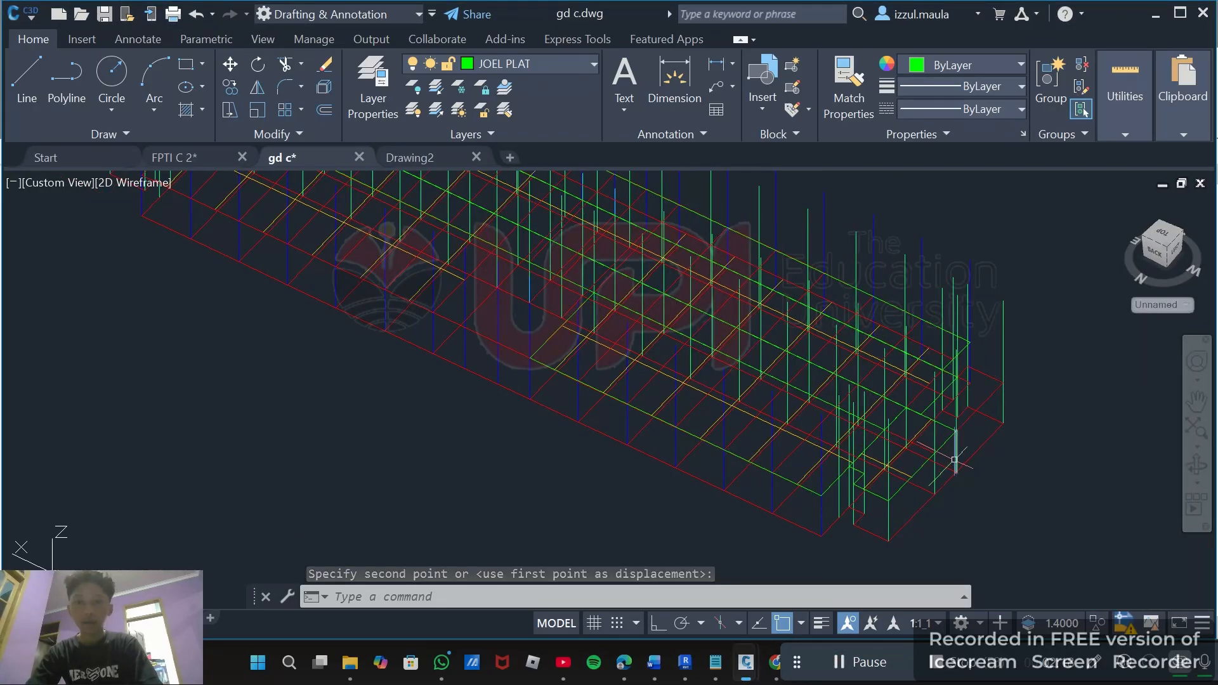
{"action": "scroll", "coordinate": [954, 459], "scroll_direction": "down", "scroll_amount": 4}
{"action": "mouse_move", "coordinate": [954, 460]}
{"action": "middle_mouse_down", "text": "shift"}
{"action": "mouse_move", "coordinate": [956, 440]}
{"action": "mouse_move", "coordinate": [965, 467]}
{"action": "middle_mouse_up", "text": "shift"}
{"action": "scroll", "coordinate": [955, 470], "scroll_direction": "up", "scroll_amount": 3}
{"action": "scroll", "coordinate": [955, 471], "scroll_direction": "up", "scroll_amount": 5}
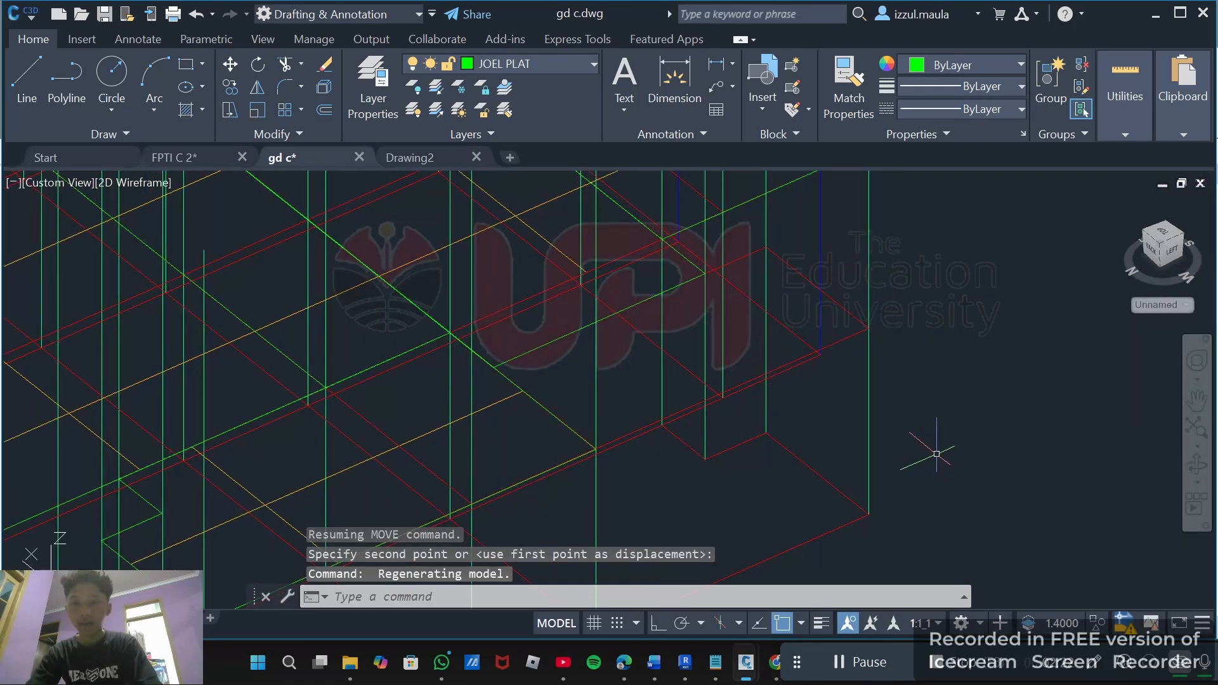
{"action": "left_click", "coordinate": [870, 411]}
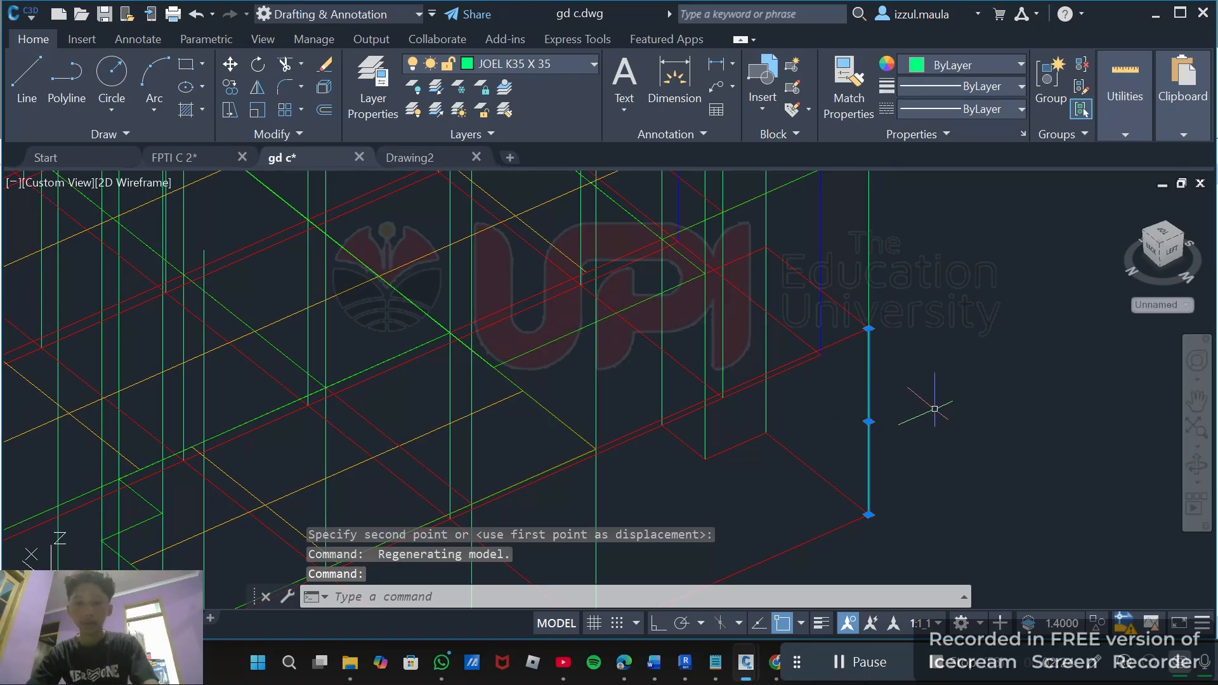
{"action": "type", "text": "r"}
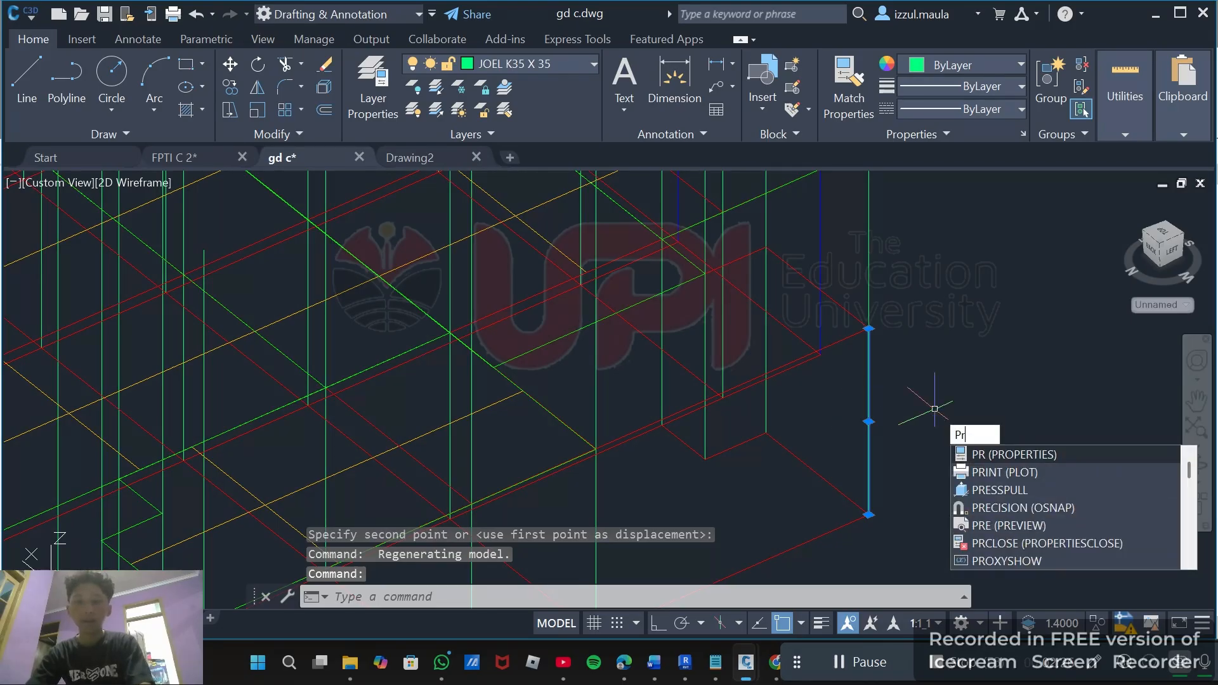
{"action": "key", "text": "Escape"}
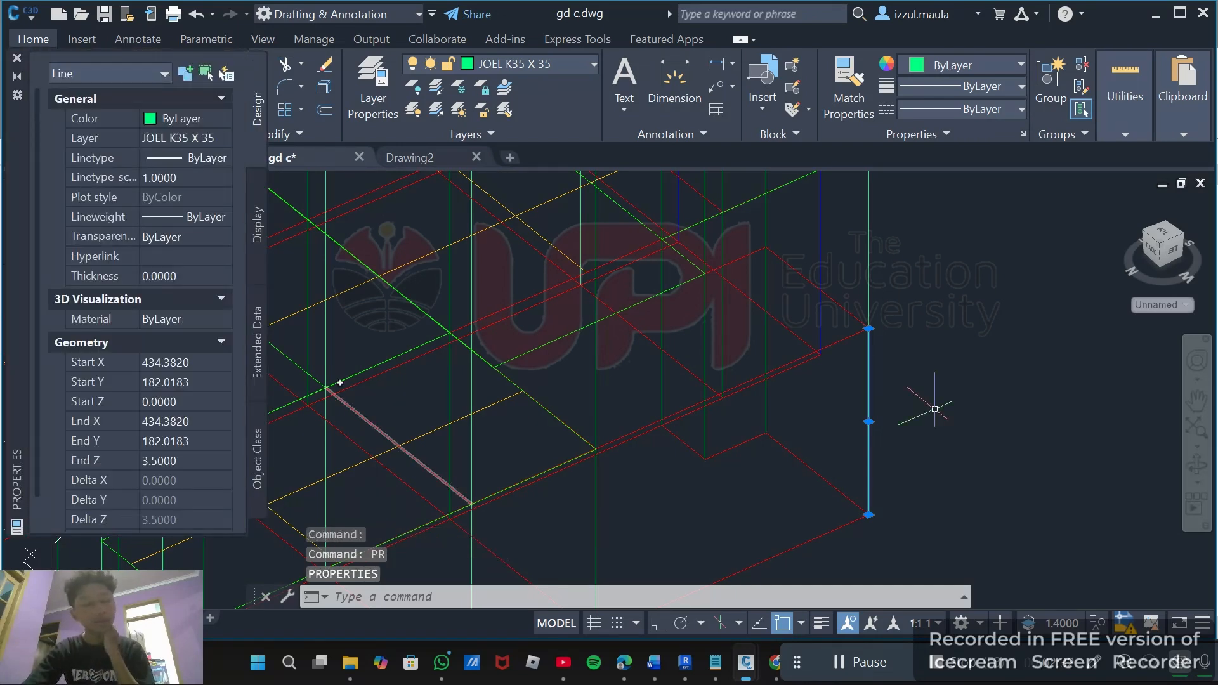
{"action": "scroll", "coordinate": [333, 391], "scroll_direction": "down", "scroll_amount": 6}
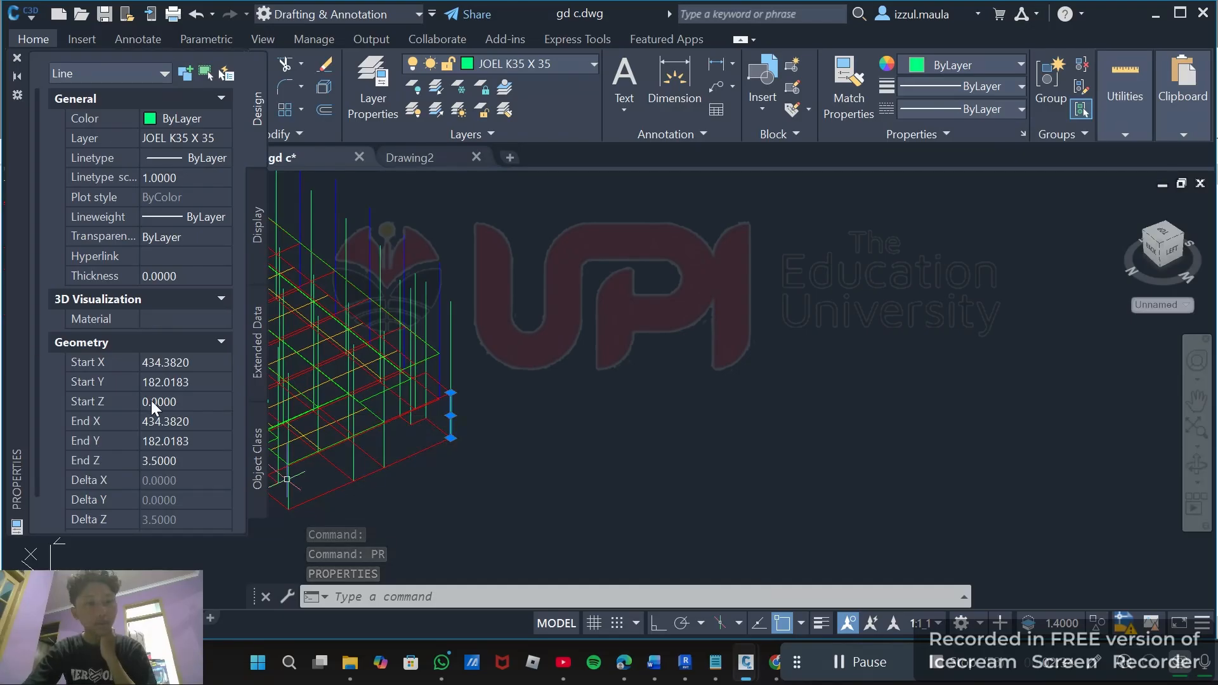
{"action": "scroll", "coordinate": [151, 401], "scroll_direction": "down", "scroll_amount": 2}
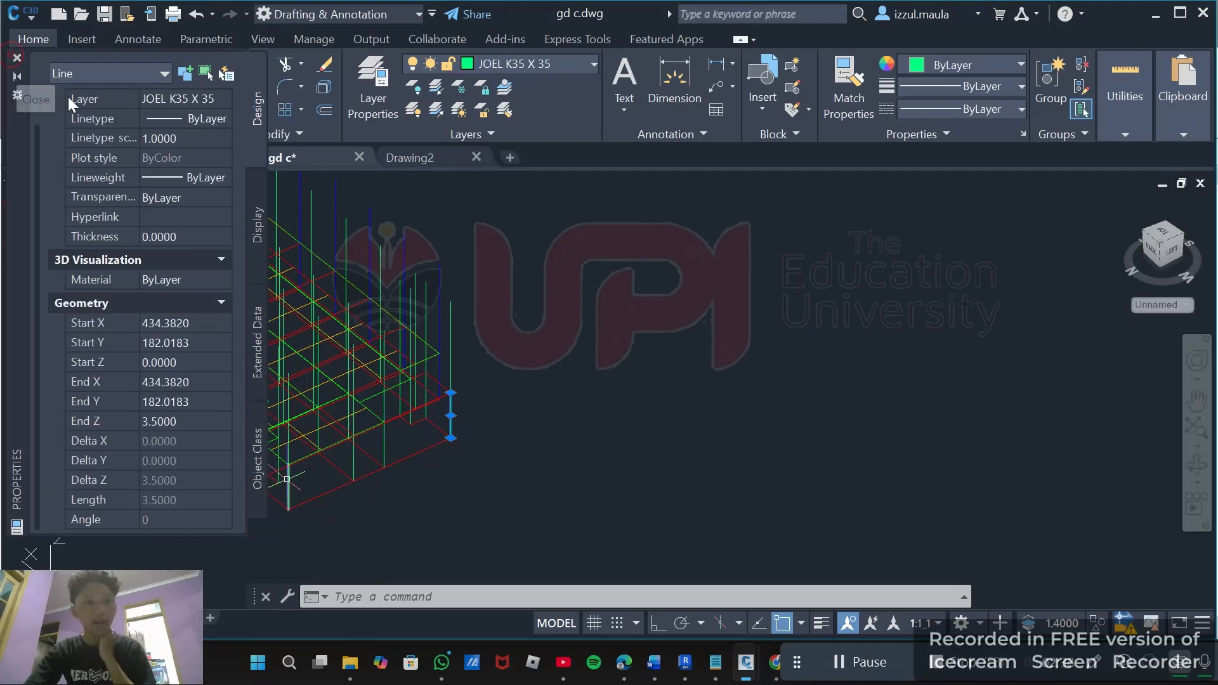
{"action": "scroll", "coordinate": [352, 283], "scroll_direction": "down", "scroll_amount": 4}
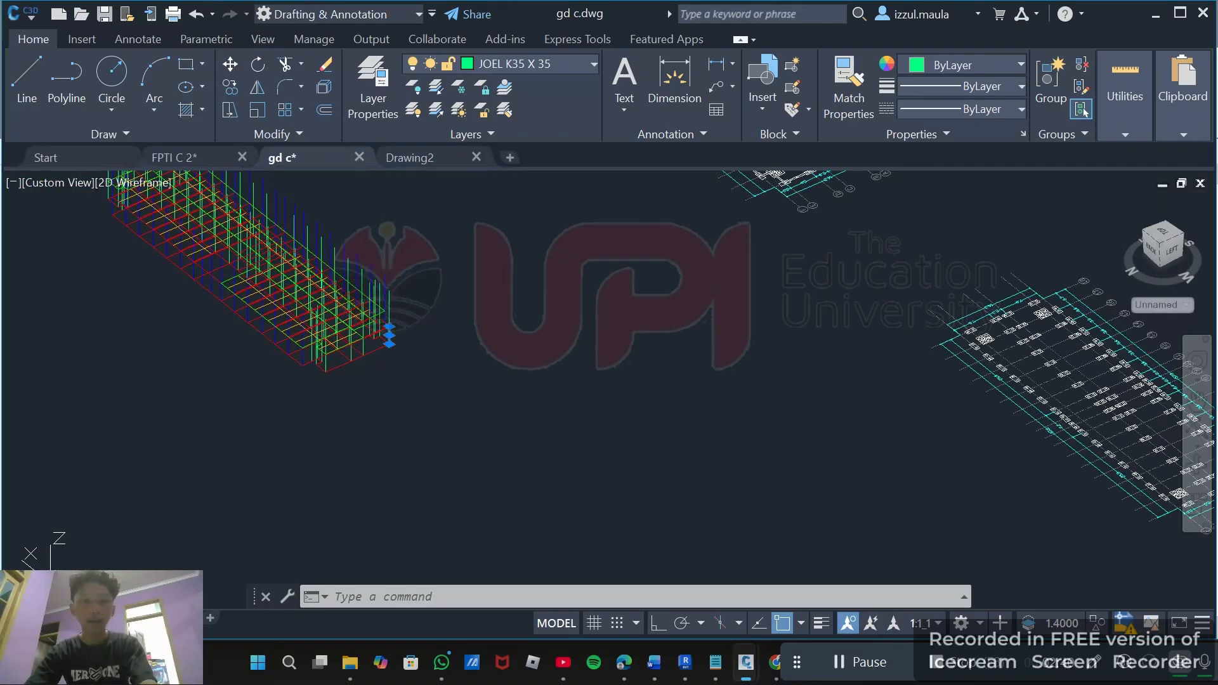
{"action": "key", "text": "Escape"}
Copy the beam layout above the level 2 beam plan from its corner to a matching corner point of the 3D structural model.
{"action": "scroll", "coordinate": [459, 302], "scroll_direction": "down", "scroll_amount": 5}
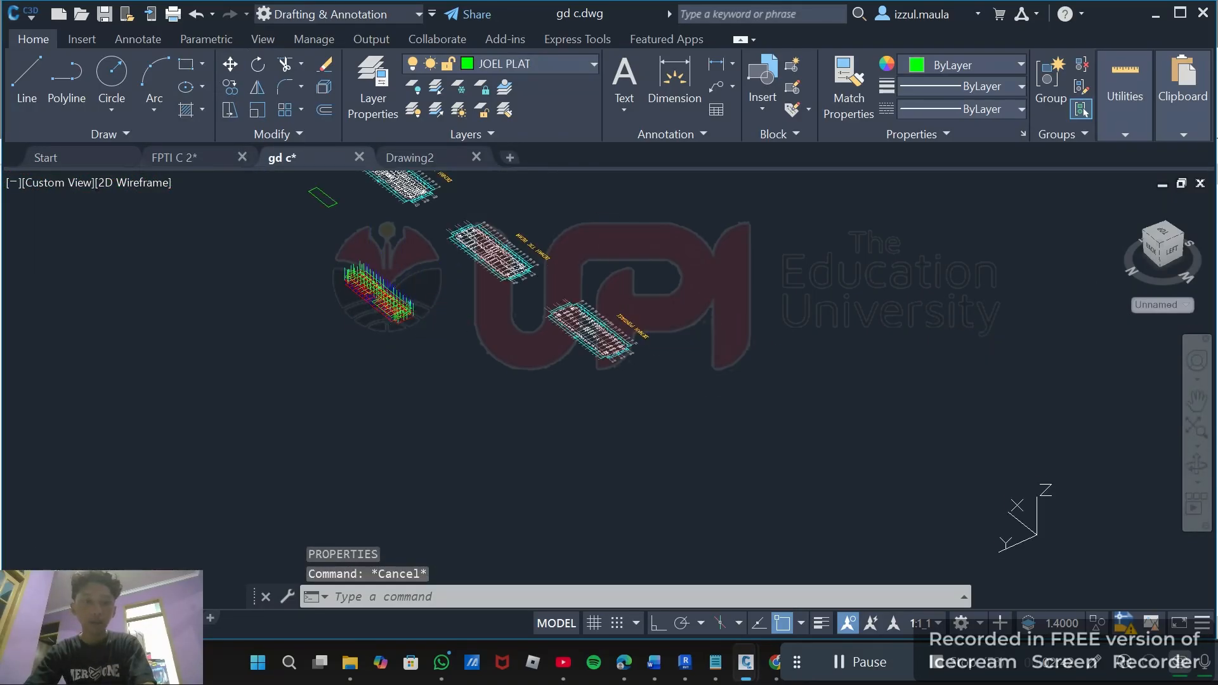
{"action": "middle_click_drag", "start_coordinate": [406, 330], "coordinate": [225, 390], "text": "shift"}
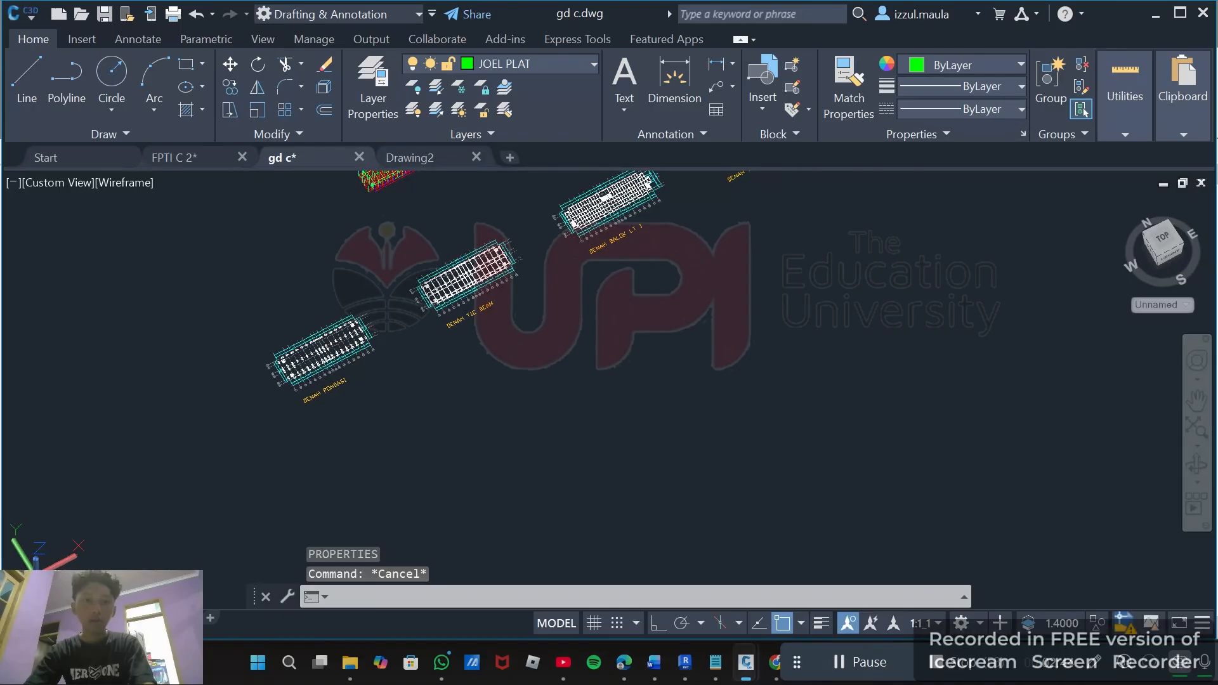
{"action": "scroll", "coordinate": [406, 317], "scroll_direction": "down", "scroll_amount": 4}
{"action": "middle_click_drag", "start_coordinate": [426, 355], "coordinate": [329, 353], "text": "shift"}
{"action": "scroll", "coordinate": [437, 274], "scroll_direction": "up", "scroll_amount": 9}
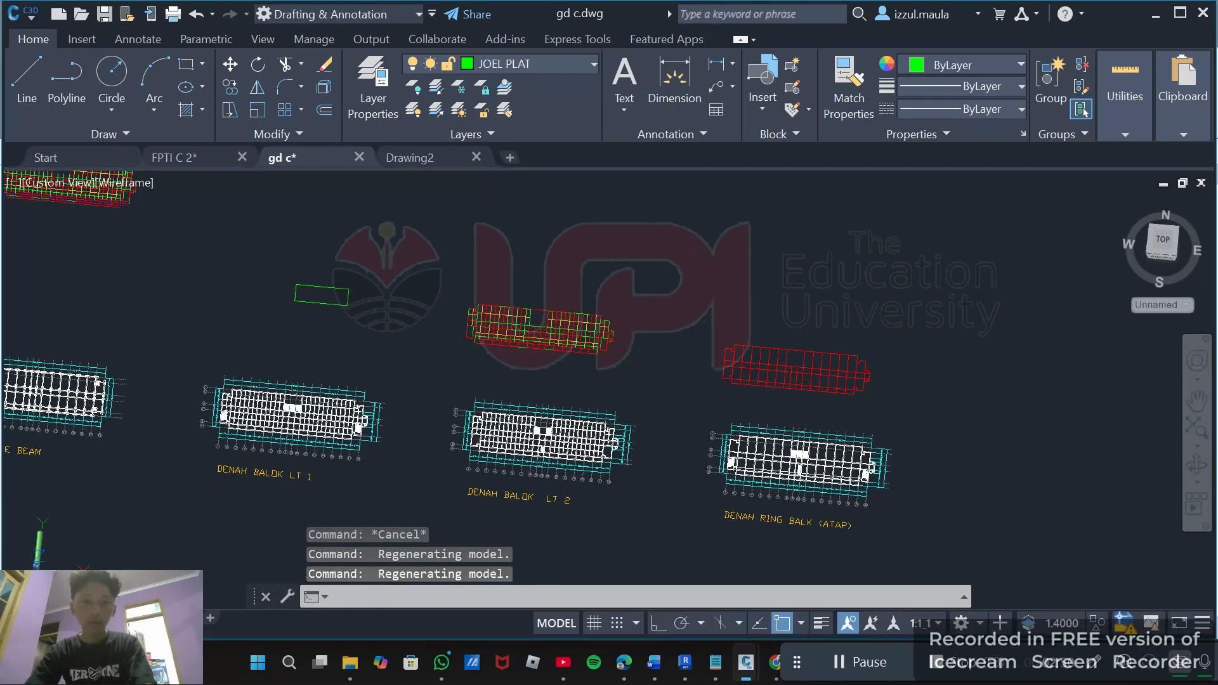
{"action": "left_click", "coordinate": [431, 257]}
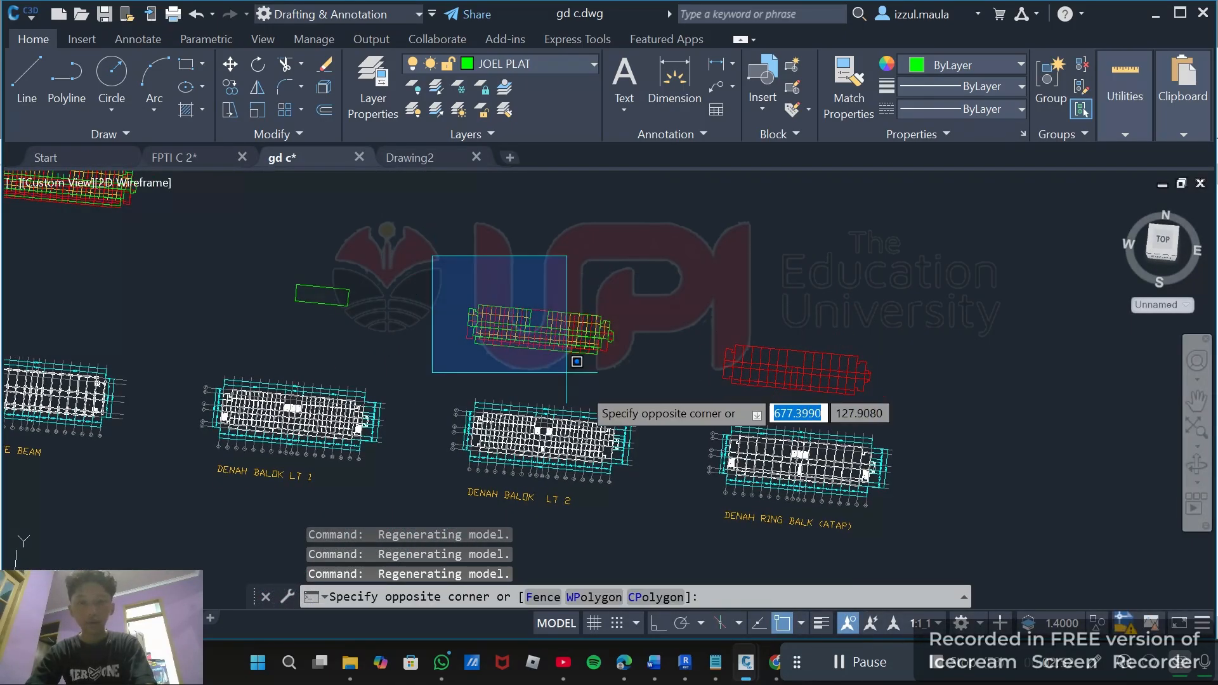
{"action": "left_click", "coordinate": [662, 381]}
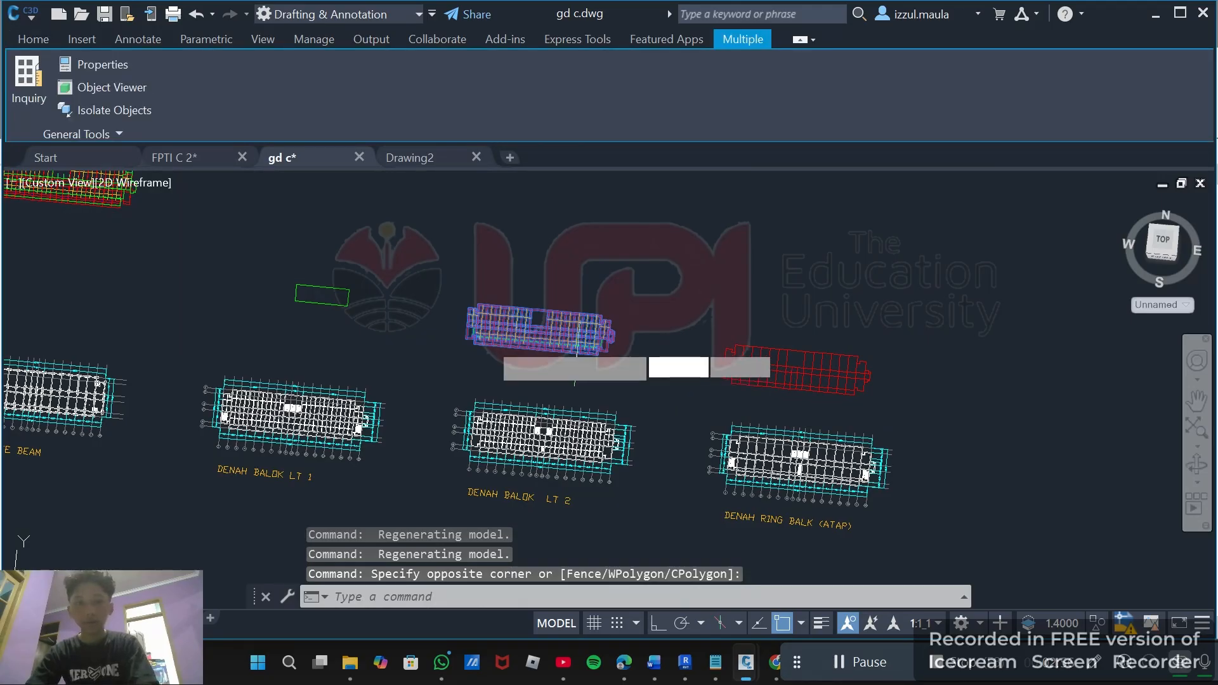
{"action": "type", "text": "co"}
{"action": "key", "text": "Return"}
{"action": "scroll", "coordinate": [463, 330], "scroll_direction": "up", "scroll_amount": 4}
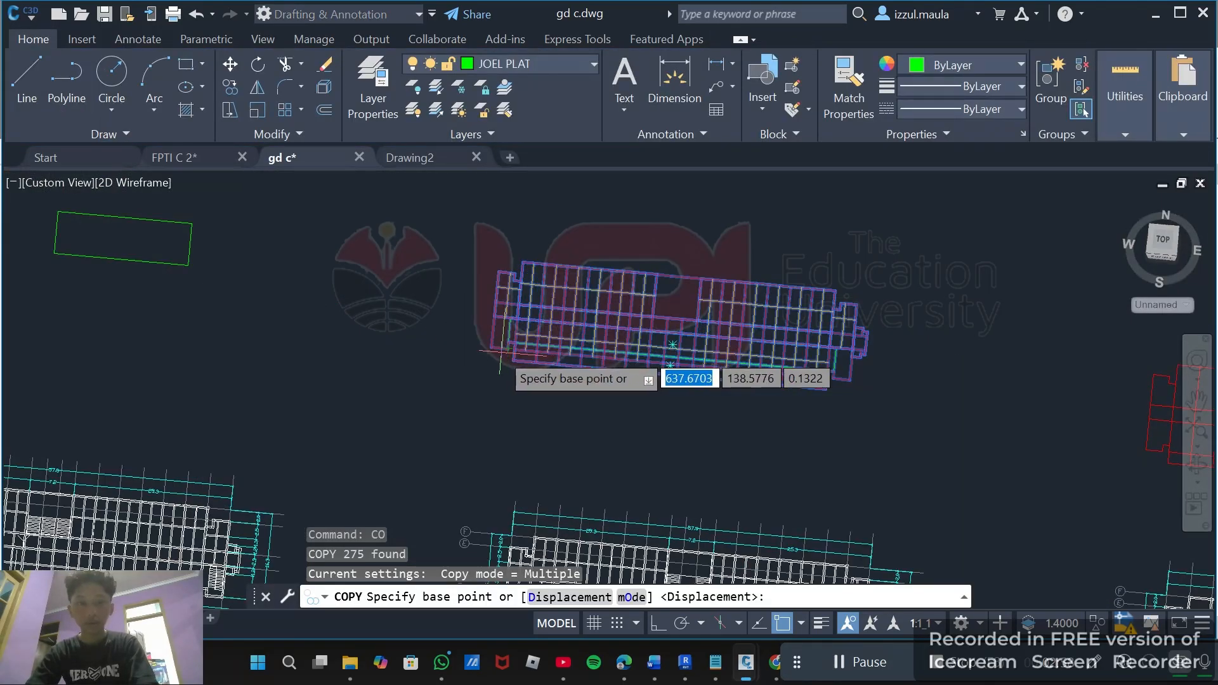
{"action": "left_click", "coordinate": [490, 346]}
{"action": "scroll", "coordinate": [497, 342], "scroll_direction": "down", "scroll_amount": 5}
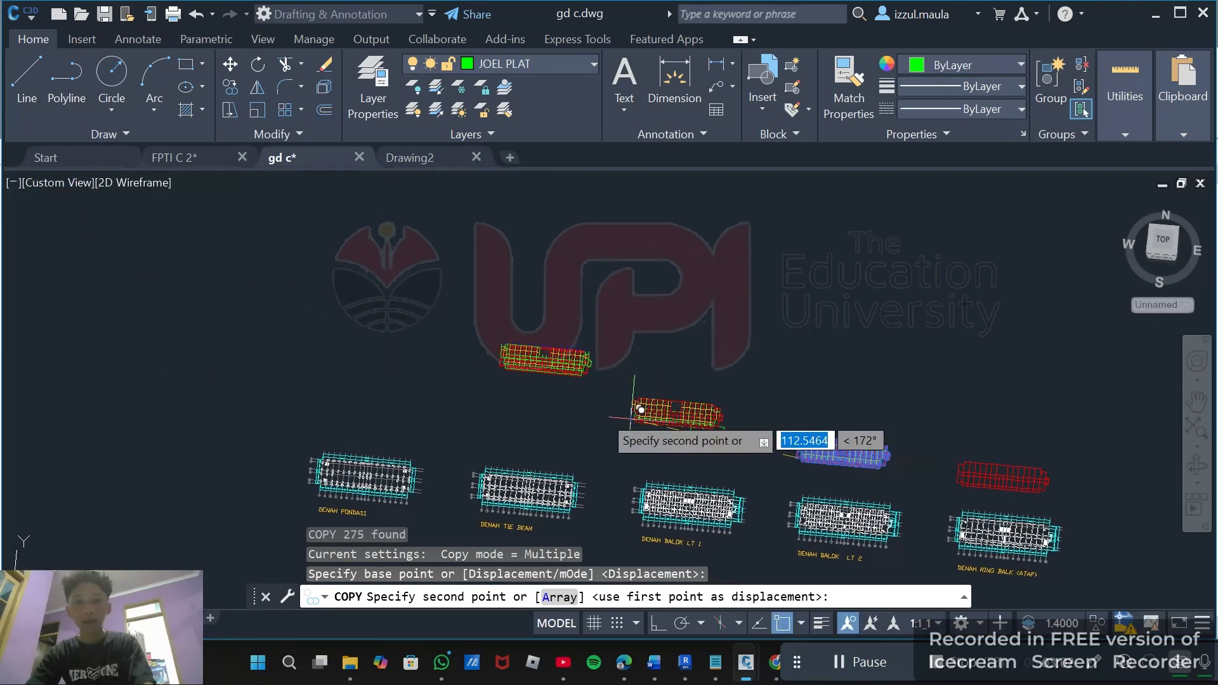
{"action": "mouse_move", "coordinate": [504, 360]}
{"action": "middle_mouse_down", "text": "shift"}
{"action": "mouse_move", "coordinate": [674, 380]}
{"action": "mouse_move", "coordinate": [701, 366]}
{"action": "middle_mouse_up", "text": "shift"}
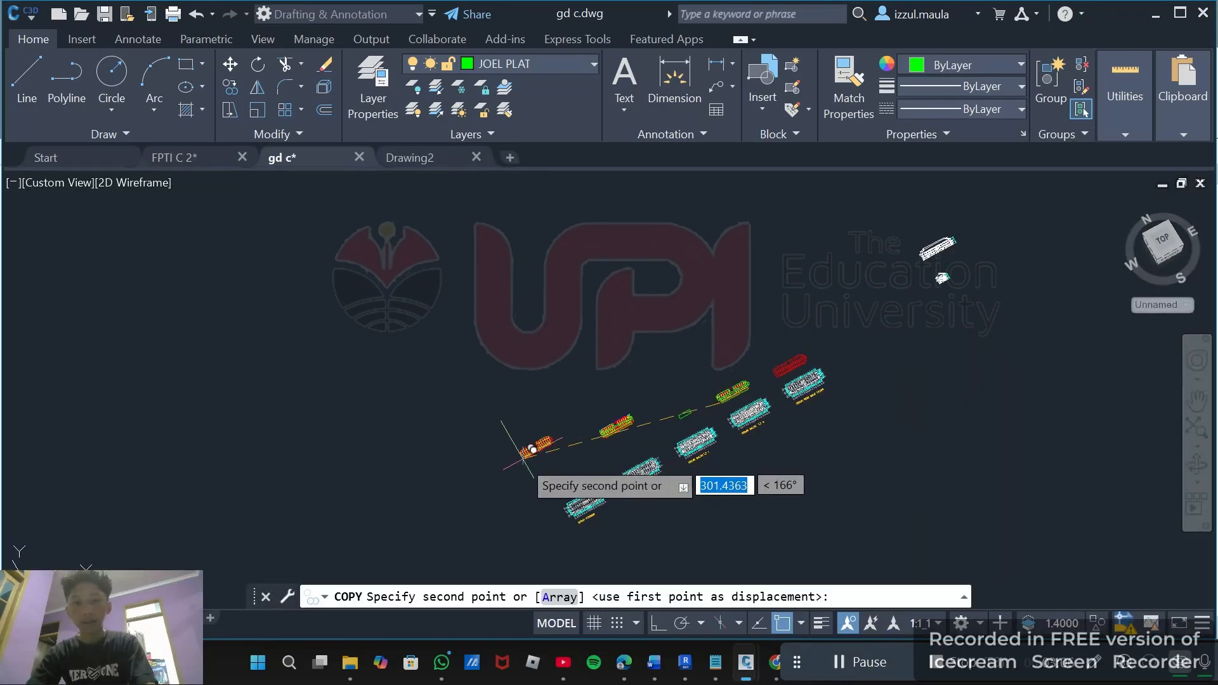
{"action": "middle_click_drag", "start_coordinate": [523, 455], "coordinate": [753, 473], "text": "shift"}
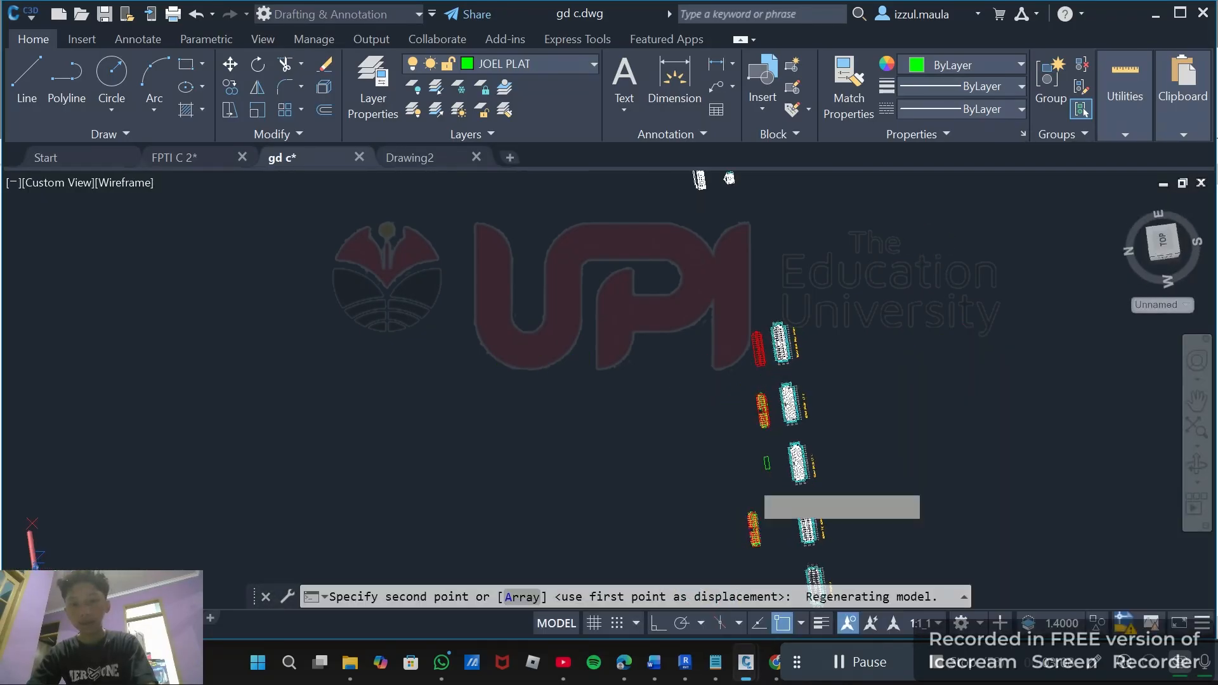
{"action": "scroll", "coordinate": [751, 444], "scroll_direction": "up", "scroll_amount": 8}
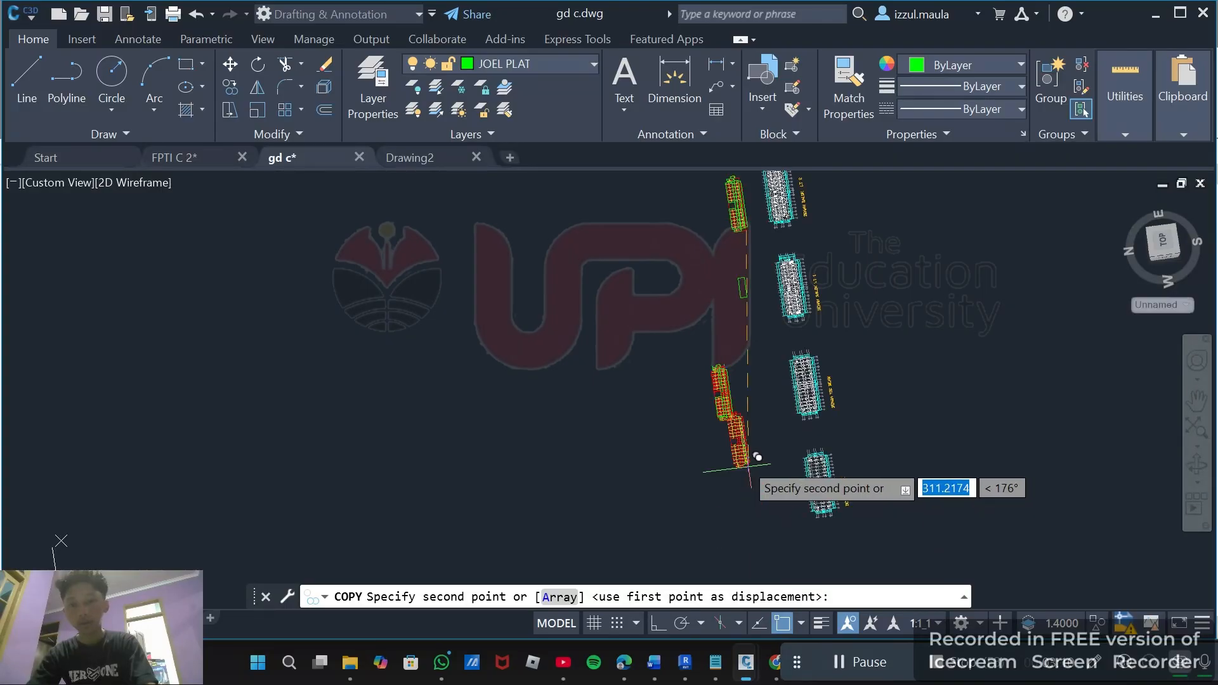
{"action": "middle_click_drag", "start_coordinate": [750, 441], "coordinate": [795, 294], "text": "shift"}
{"action": "scroll", "coordinate": [795, 293], "scroll_direction": "up", "scroll_amount": 5}
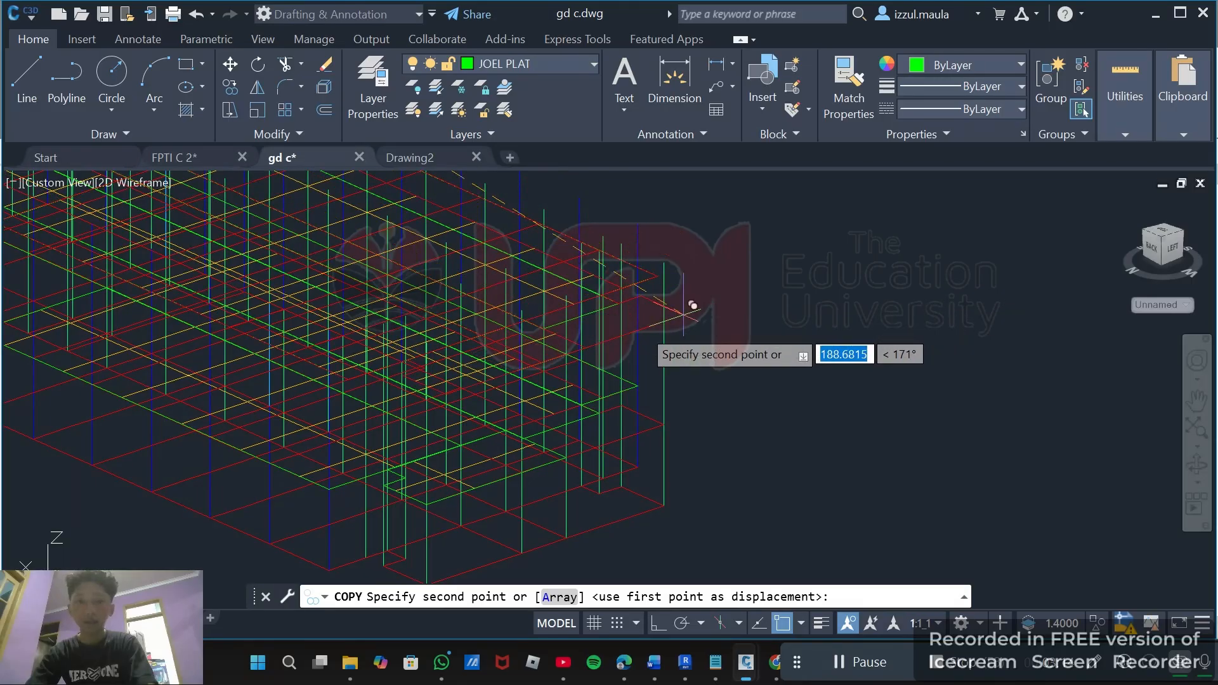
{"action": "scroll", "coordinate": [637, 343], "scroll_direction": "up", "scroll_amount": 5}
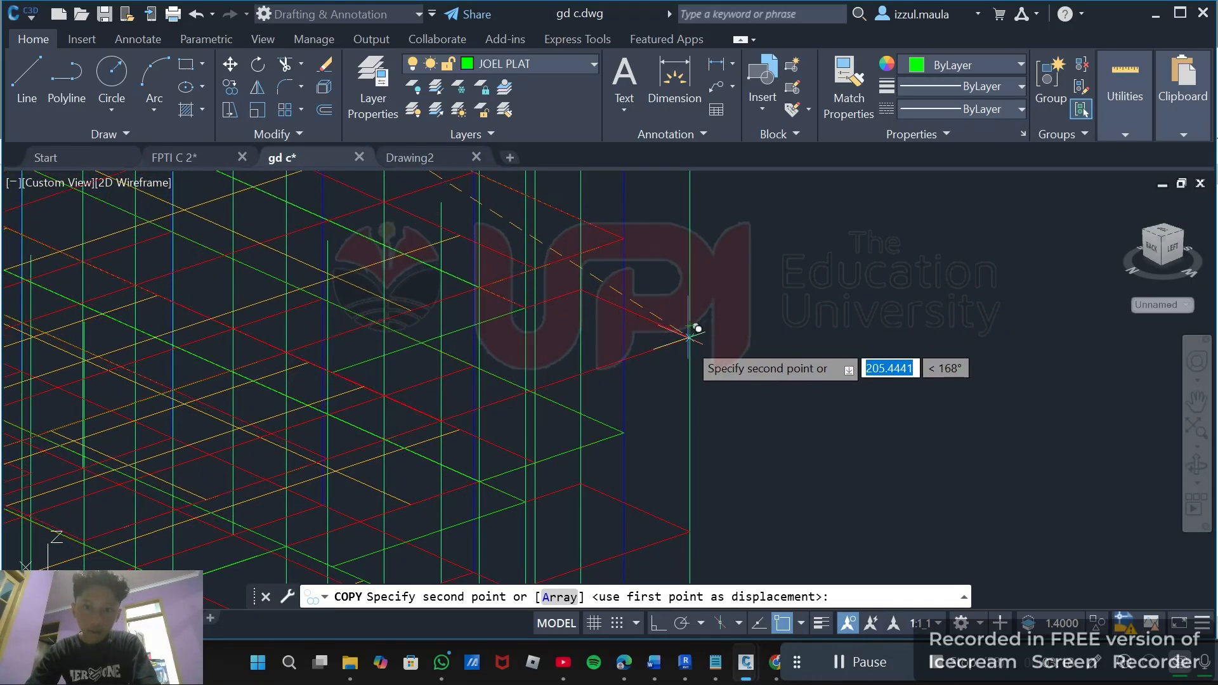
{"action": "left_click", "coordinate": [696, 321]}
{"action": "scroll", "coordinate": [701, 320], "scroll_direction": "down", "scroll_amount": 5}
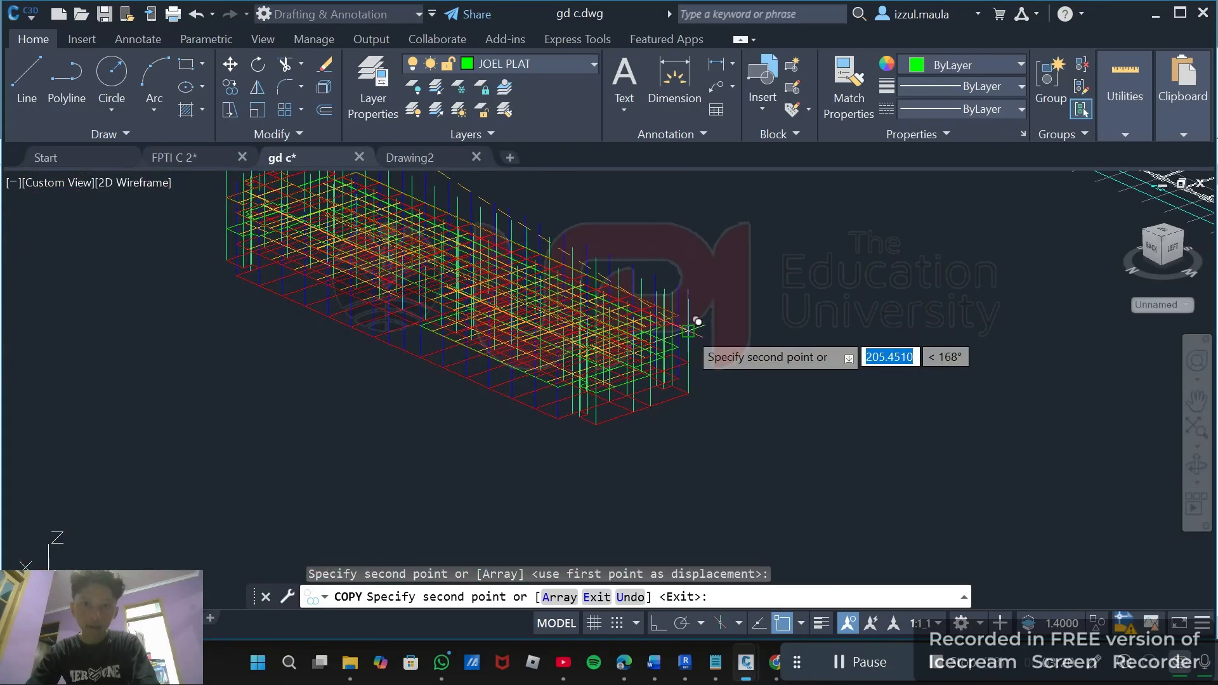
{"action": "key", "text": "Escape"}
Select the red roof ring beam layout with a window and move it from its corner to the top corner of the 3D model.
{"action": "scroll", "coordinate": [723, 298], "scroll_direction": "down", "scroll_amount": 6}
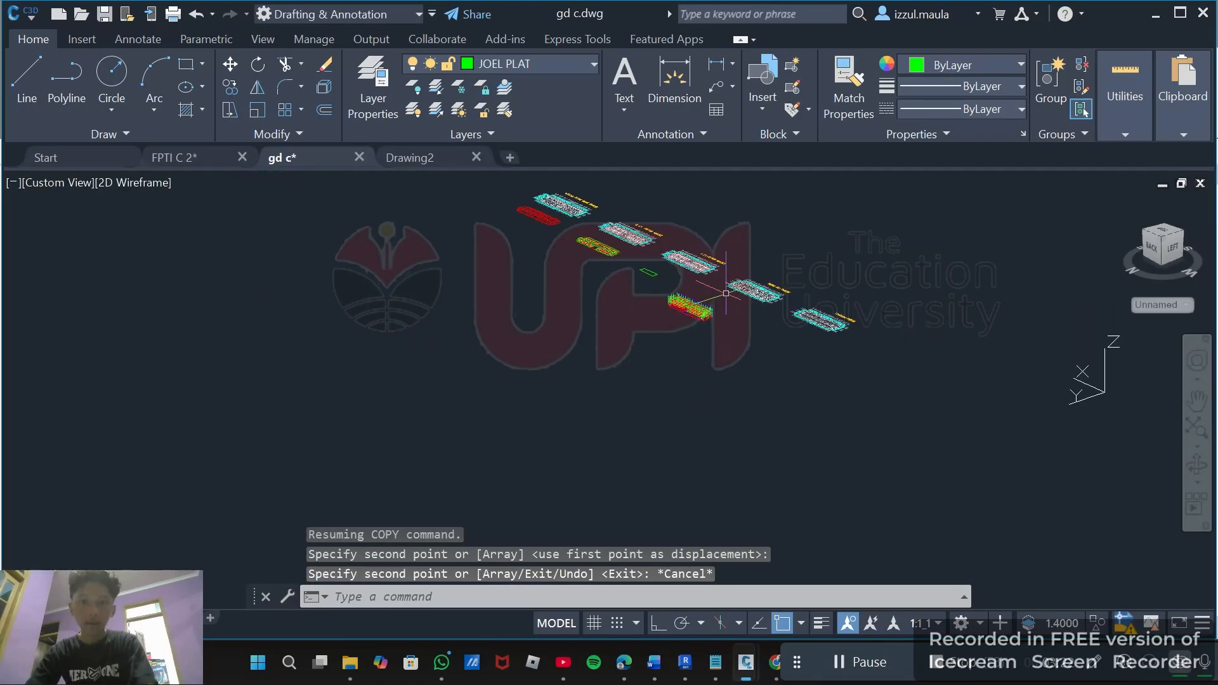
{"action": "middle_click_drag", "start_coordinate": [647, 331], "coordinate": [447, 375], "text": "shift"}
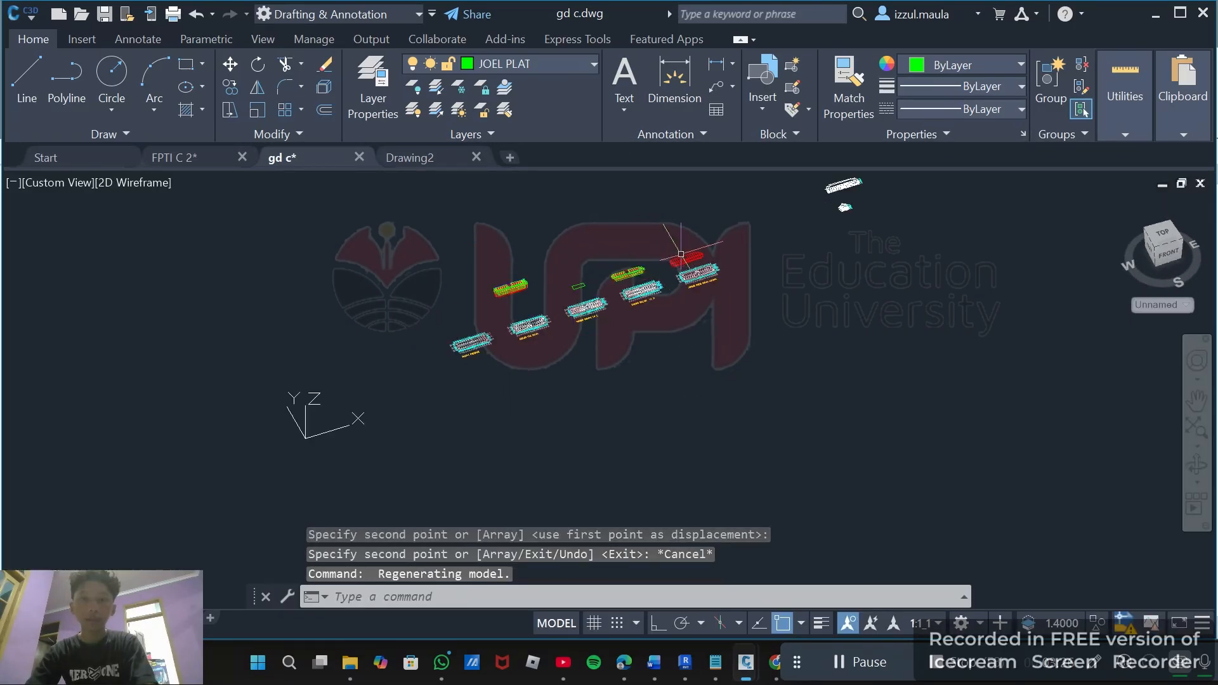
{"action": "scroll", "coordinate": [666, 305], "scroll_direction": "up", "scroll_amount": 6}
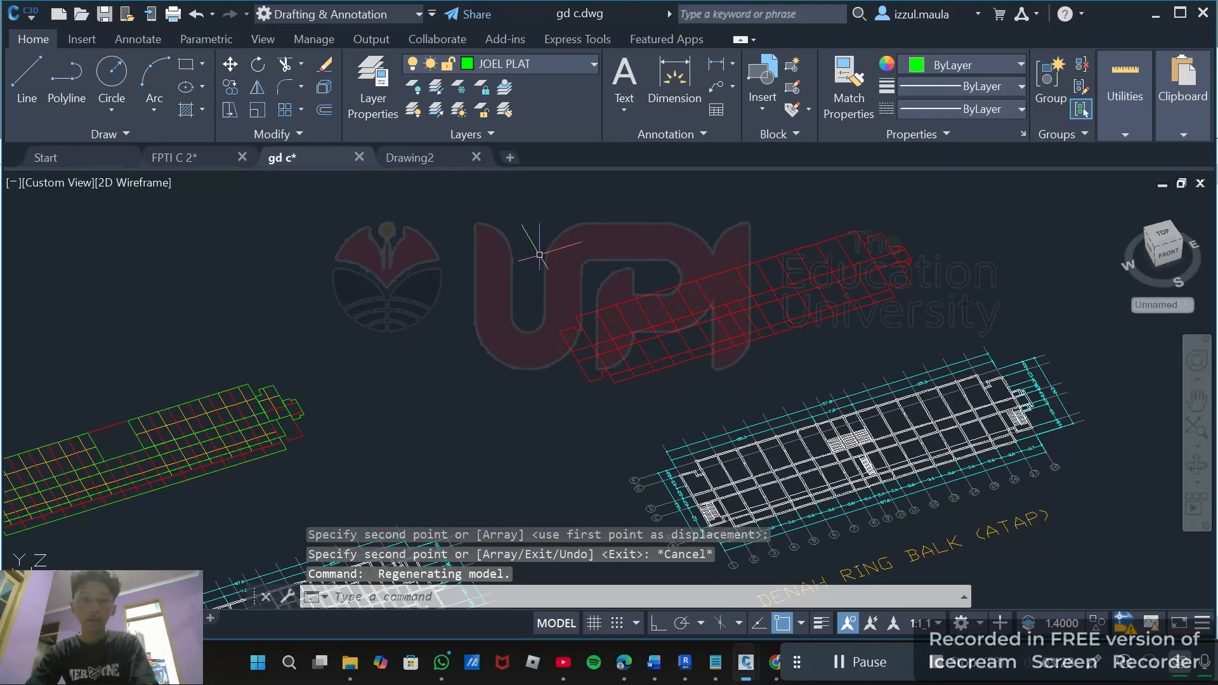
{"action": "mouse_move", "coordinate": [539, 255]}
{"action": "middle_mouse_down", "text": "shift"}
{"action": "mouse_move", "coordinate": [468, 271]}
{"action": "mouse_move", "coordinate": [524, 251]}
{"action": "middle_mouse_up", "text": "shift"}
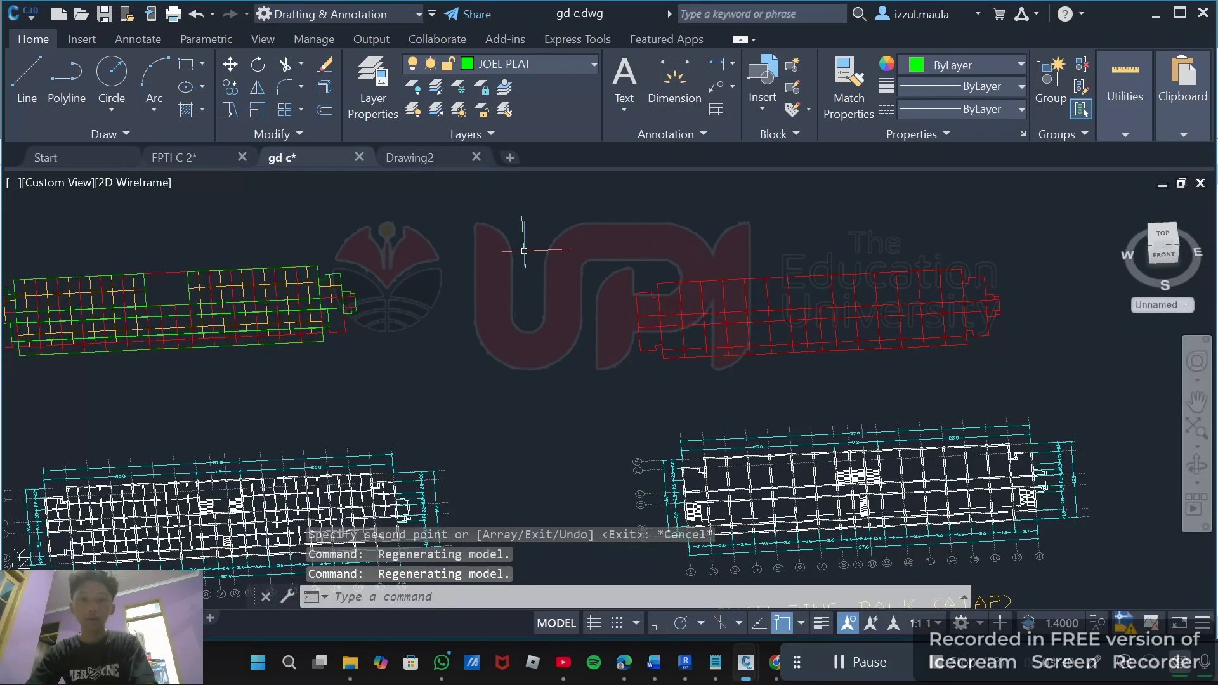
{"action": "left_click", "coordinate": [559, 213]}
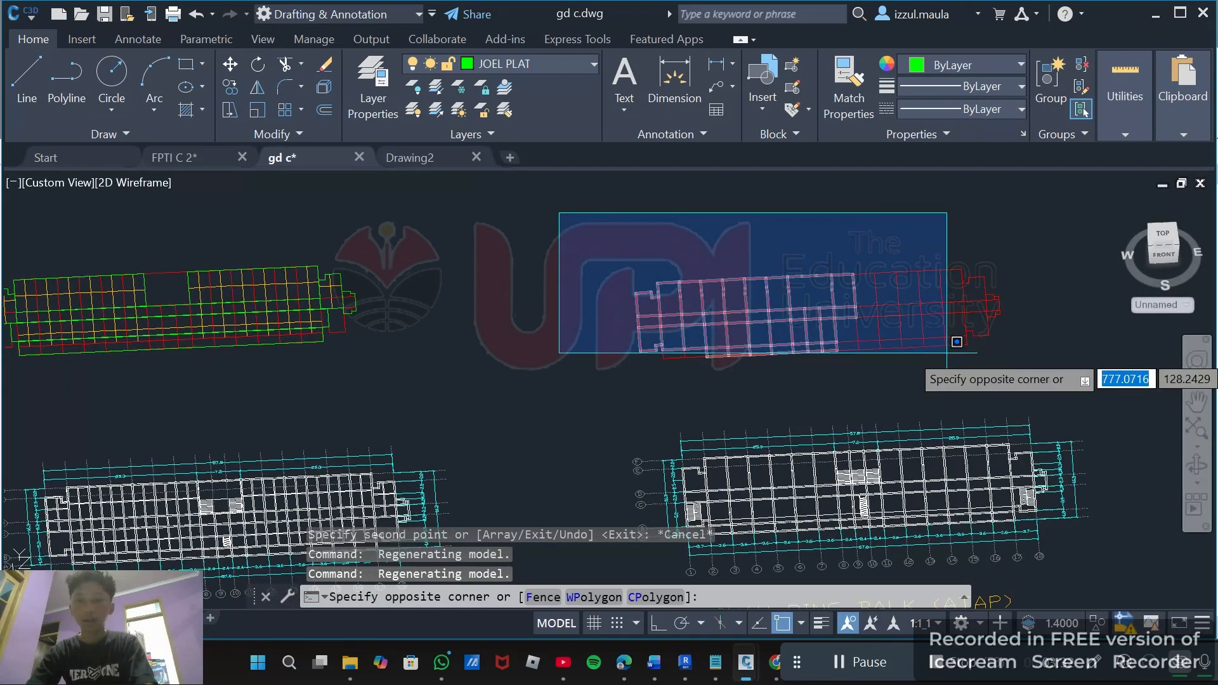
{"action": "left_click", "coordinate": [1032, 373]}
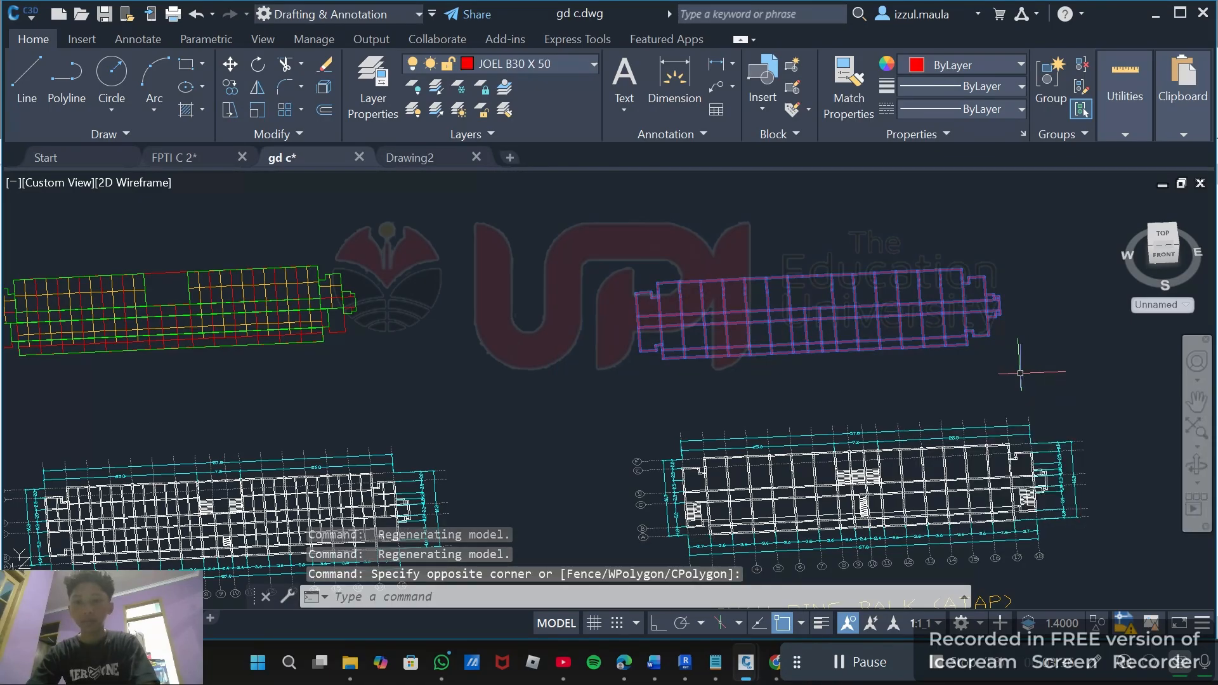
{"action": "type", "text": "m"}
{"action": "key", "text": "Return"}
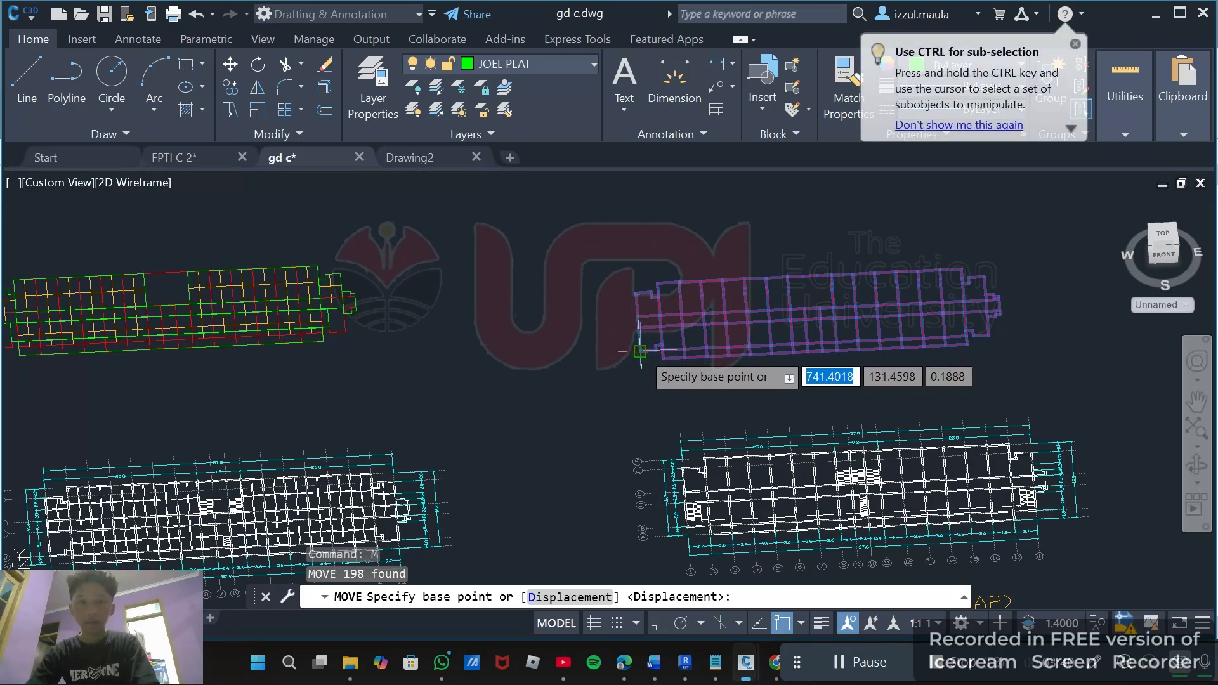
{"action": "left_click", "coordinate": [640, 351]}
{"action": "scroll", "coordinate": [558, 340], "scroll_direction": "down", "scroll_amount": 6}
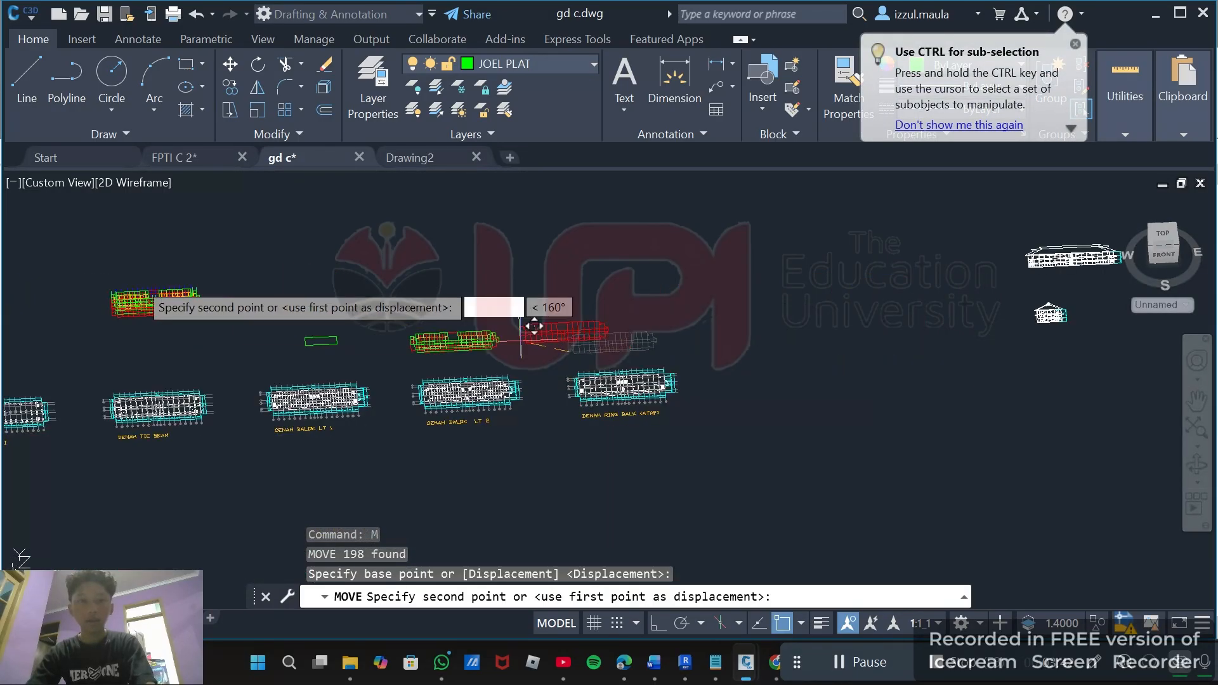
{"action": "middle_click_drag", "start_coordinate": [118, 294], "coordinate": [525, 365], "text": "shift"}
{"action": "scroll", "coordinate": [525, 346], "scroll_direction": "down", "scroll_amount": 3}
{"action": "scroll", "coordinate": [524, 346], "scroll_direction": "down", "scroll_amount": 5}
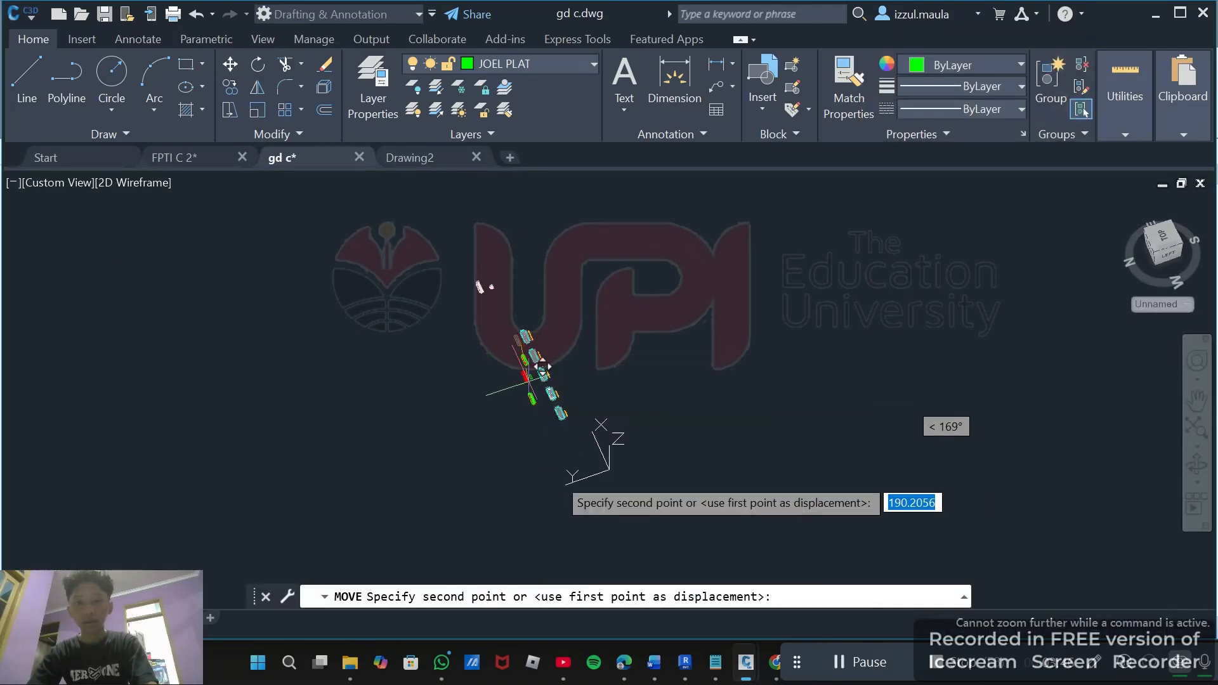
{"action": "scroll", "coordinate": [544, 464], "scroll_direction": "up", "scroll_amount": 4}
{"action": "scroll", "coordinate": [525, 421], "scroll_direction": "up", "scroll_amount": 4}
{"action": "middle_click_drag", "start_coordinate": [534, 377], "coordinate": [725, 520]}
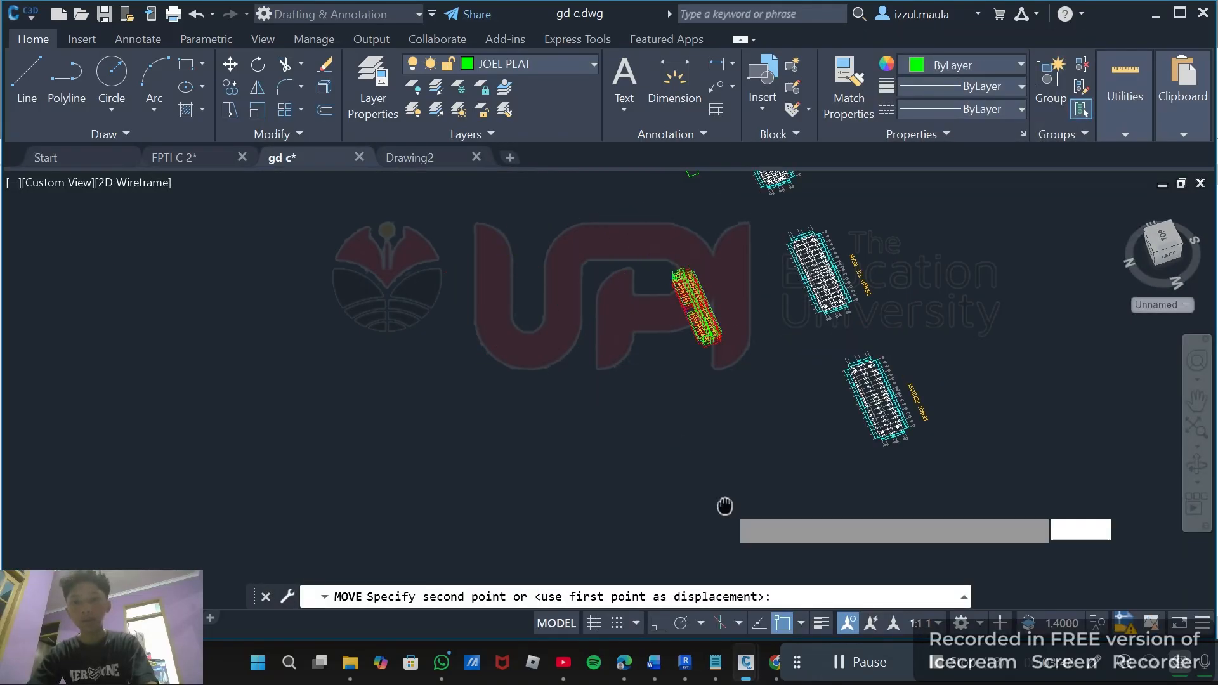
{"action": "middle_click_drag", "start_coordinate": [799, 421], "coordinate": [1002, 398], "text": "shift"}
{"action": "scroll", "coordinate": [846, 379], "scroll_direction": "up", "scroll_amount": 4}
{"action": "scroll", "coordinate": [847, 378], "scroll_direction": "up", "scroll_amount": 8}
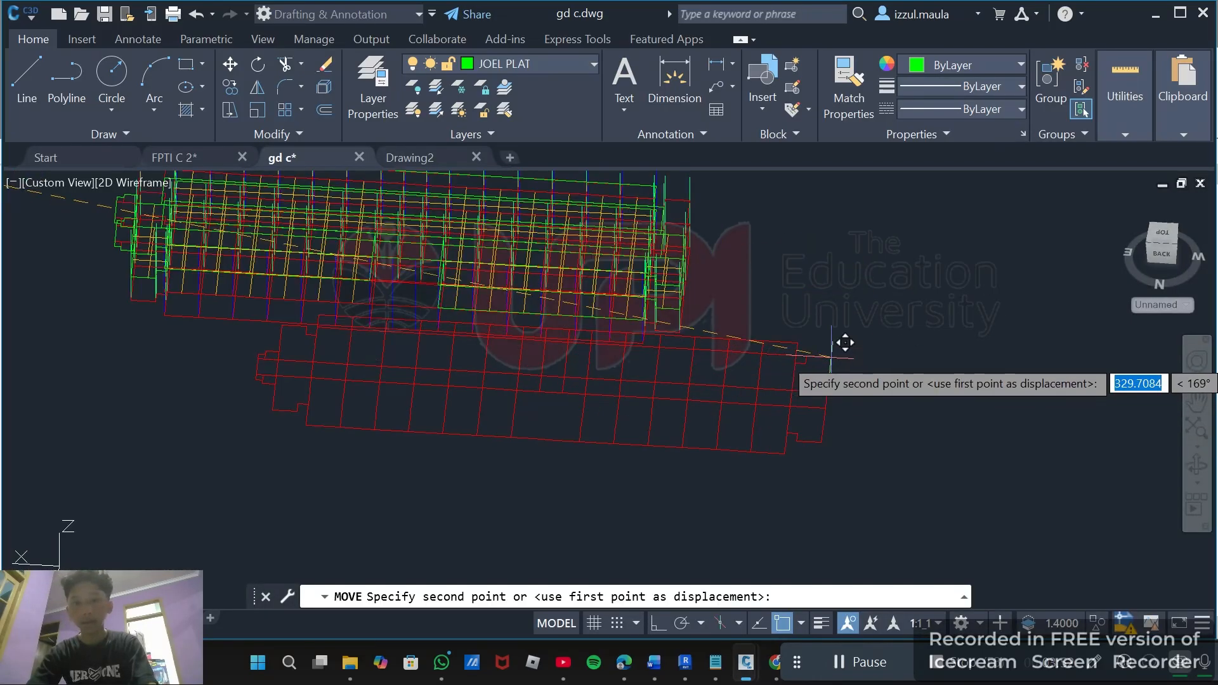
{"action": "middle_click_drag", "start_coordinate": [843, 343], "coordinate": [704, 330], "text": "shift"}
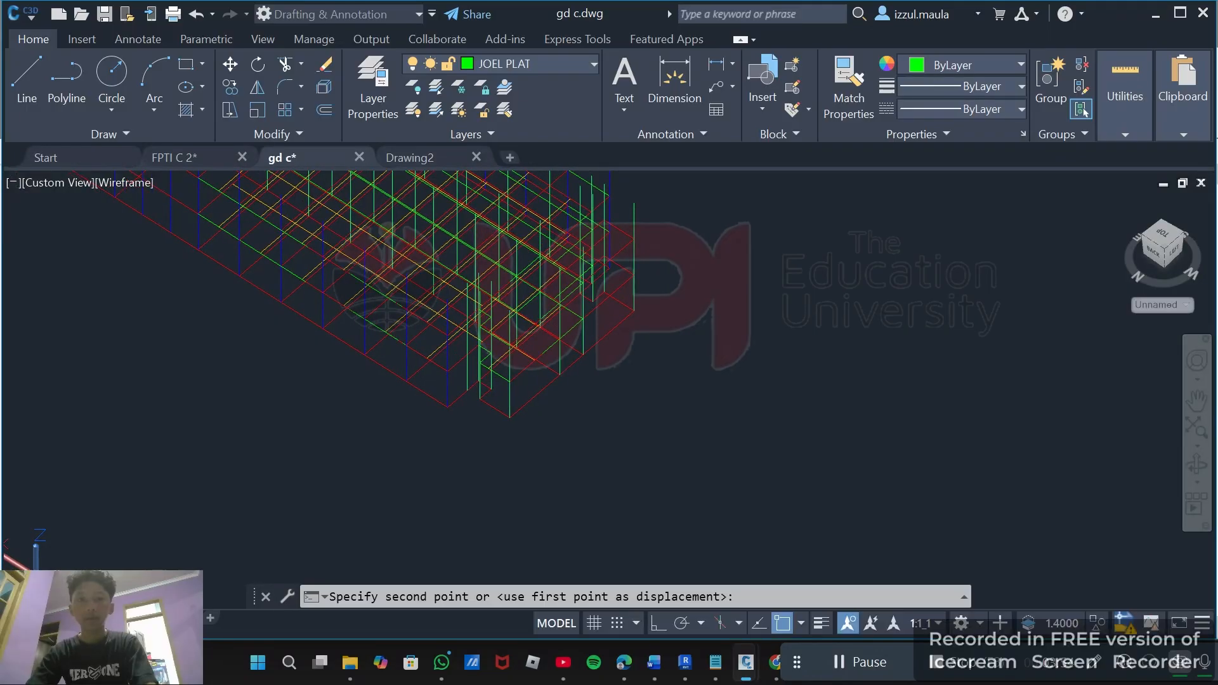
{"action": "left_click", "coordinate": [634, 205]}
Select the assembled 3D structural model with a window and copy it to the clipboard.
{"action": "scroll", "coordinate": [634, 204], "scroll_direction": "down", "scroll_amount": 8}
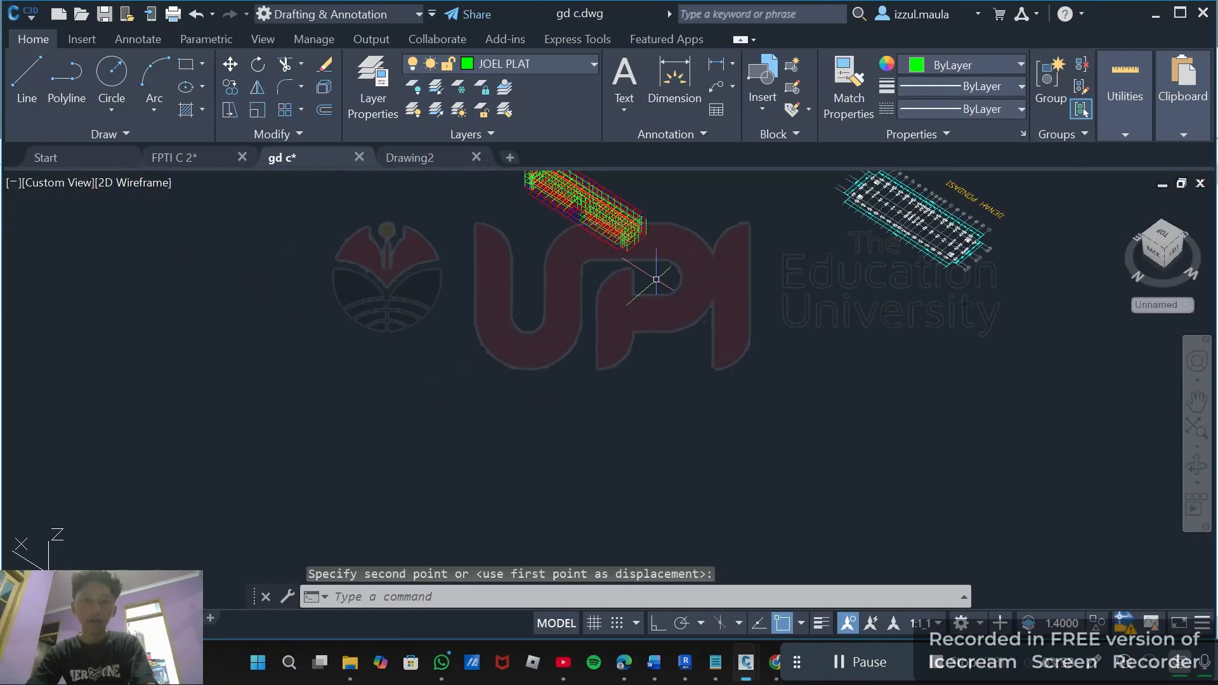
{"action": "left_click", "coordinate": [864, 661]}
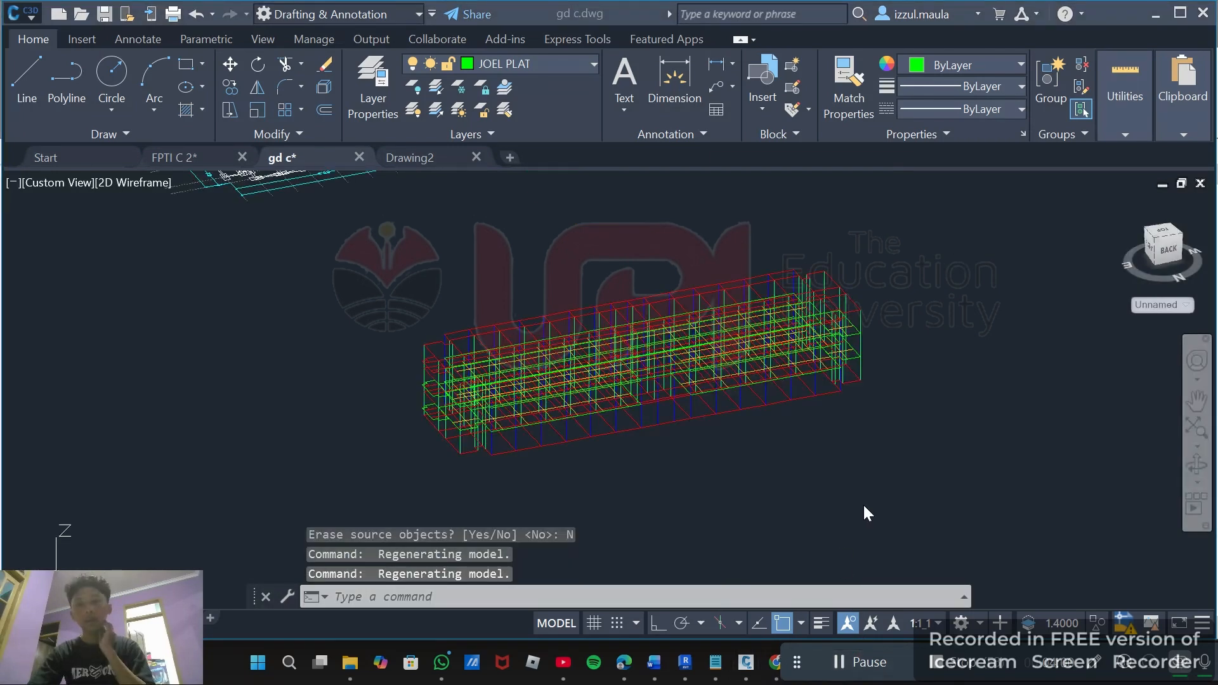
{"action": "scroll", "coordinate": [863, 505], "scroll_direction": "down", "scroll_amount": 3}
{"action": "left_click", "coordinate": [876, 486]}
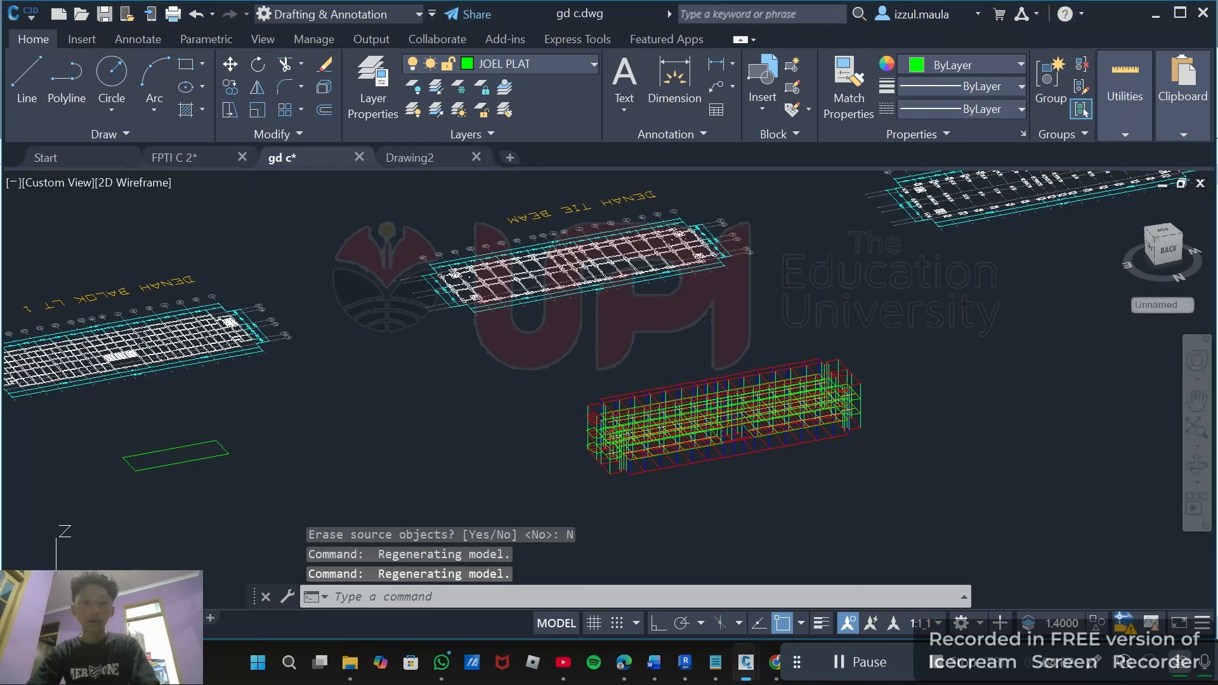
{"action": "middle_click_drag", "start_coordinate": [862, 474], "coordinate": [711, 432], "text": "shift"}
{"action": "scroll", "coordinate": [593, 452], "scroll_direction": "up", "scroll_amount": 2}
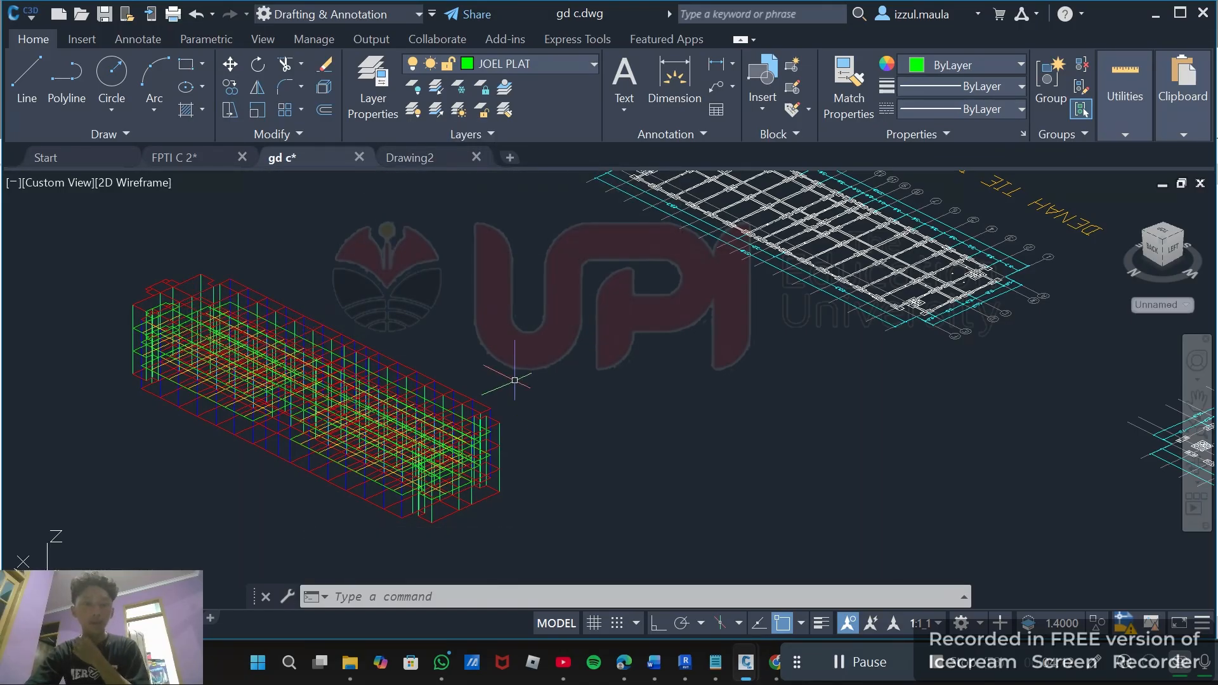
{"action": "scroll", "coordinate": [517, 376], "scroll_direction": "down", "scroll_amount": 2}
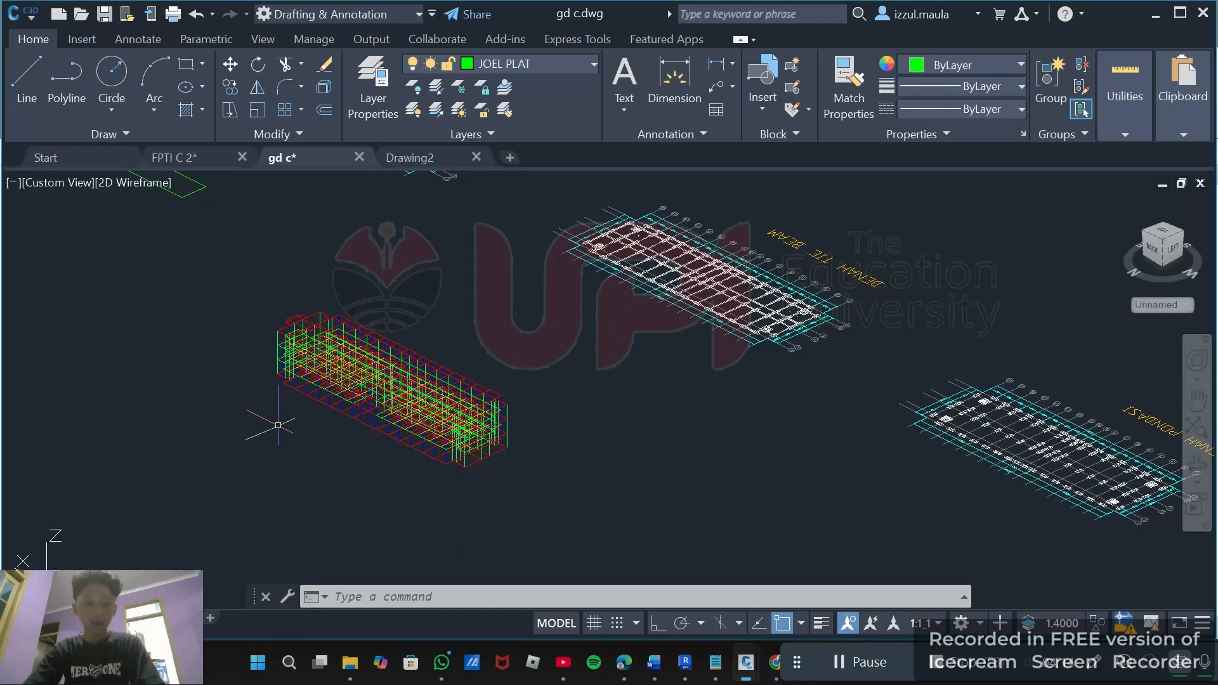
{"action": "middle_click_drag", "start_coordinate": [278, 425], "coordinate": [407, 419], "text": "shift"}
{"action": "scroll", "coordinate": [372, 433], "scroll_direction": "down", "scroll_amount": 4}
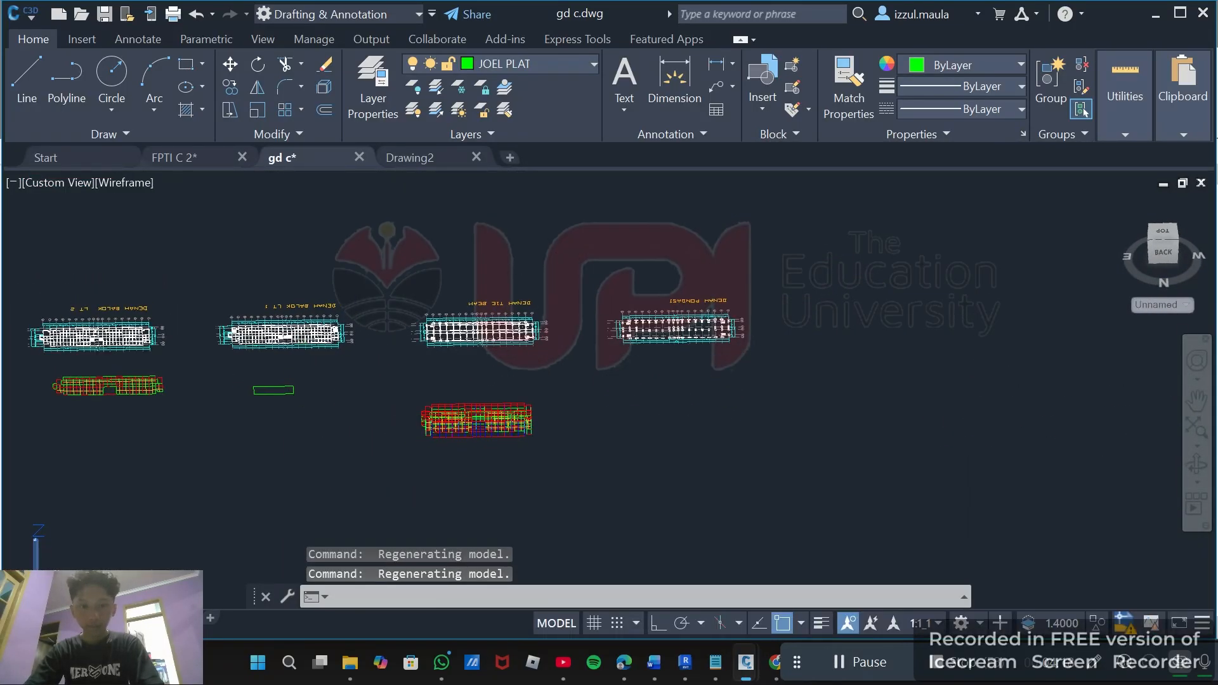
{"action": "left_click", "coordinate": [396, 386]}
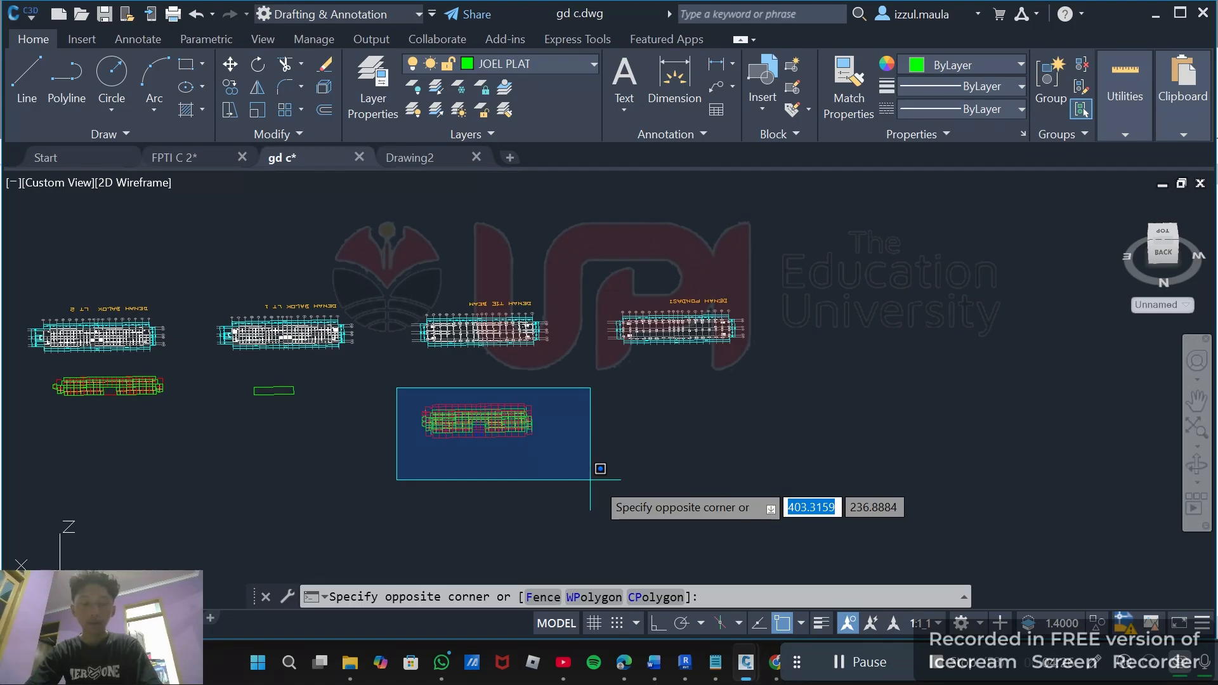
{"action": "left_click", "coordinate": [565, 483]}
{"action": "left_click", "coordinate": [593, 465]}
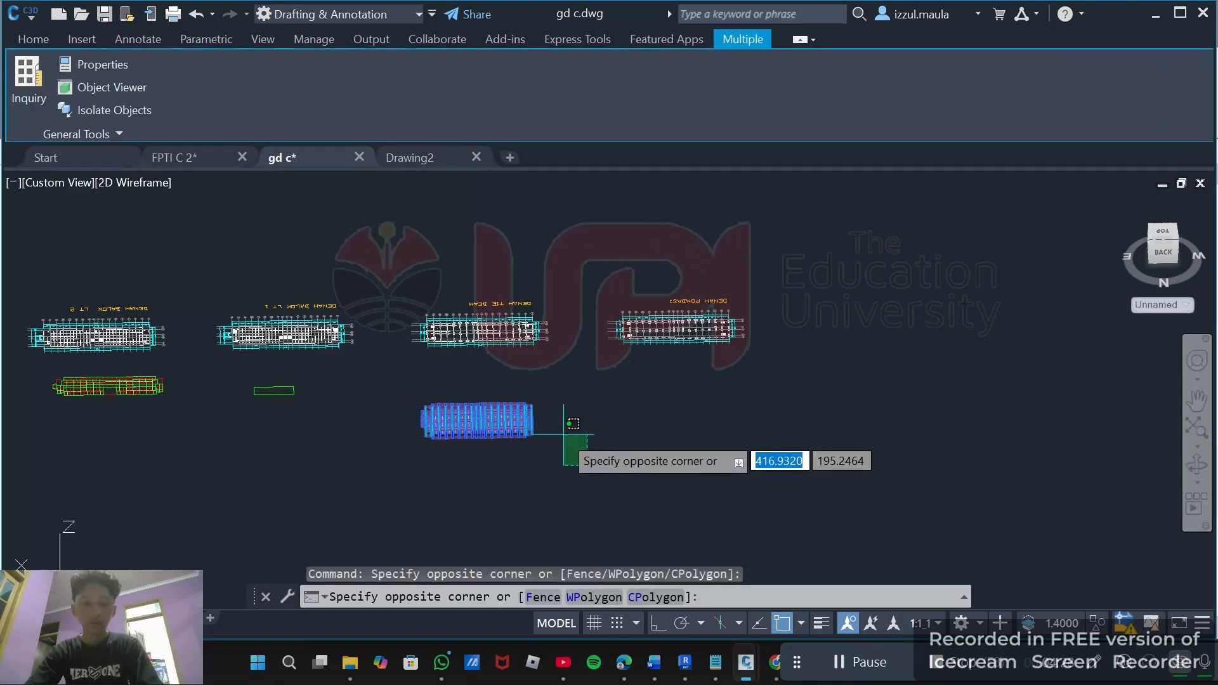
{"action": "key", "text": "ctrl+c"}
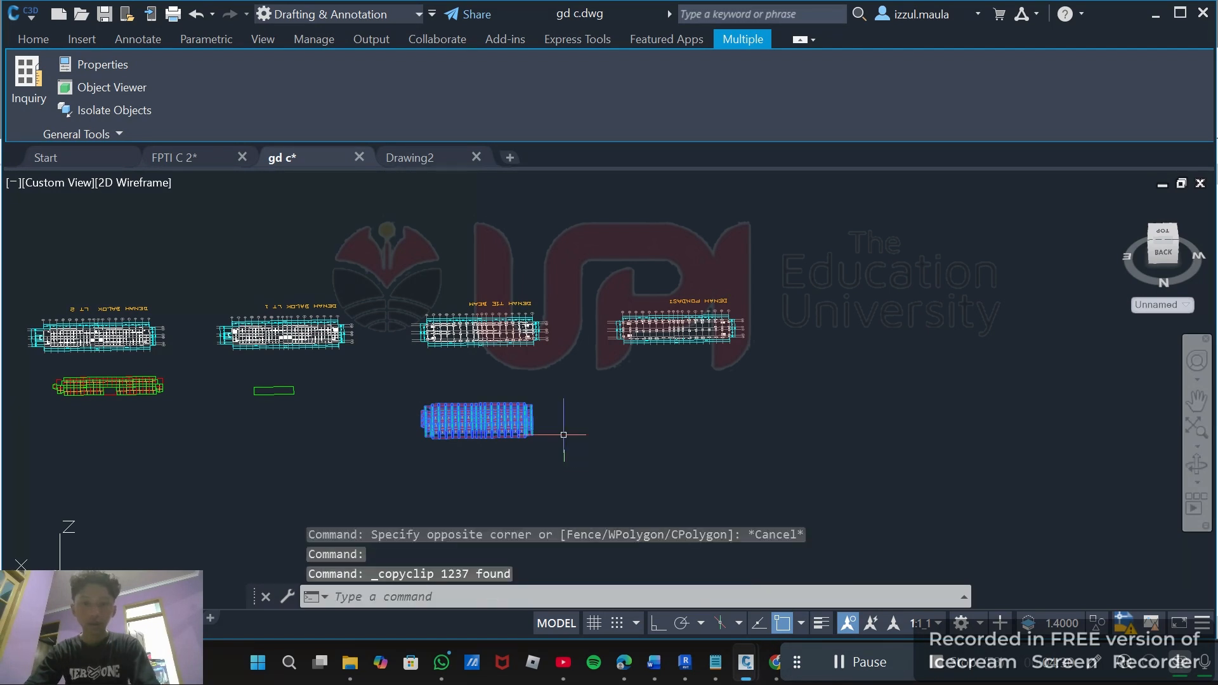
Start a new drawing from the acad3D.dwt template in the AutoCAD Template folder.
{"action": "left_click", "coordinate": [25, 13]}
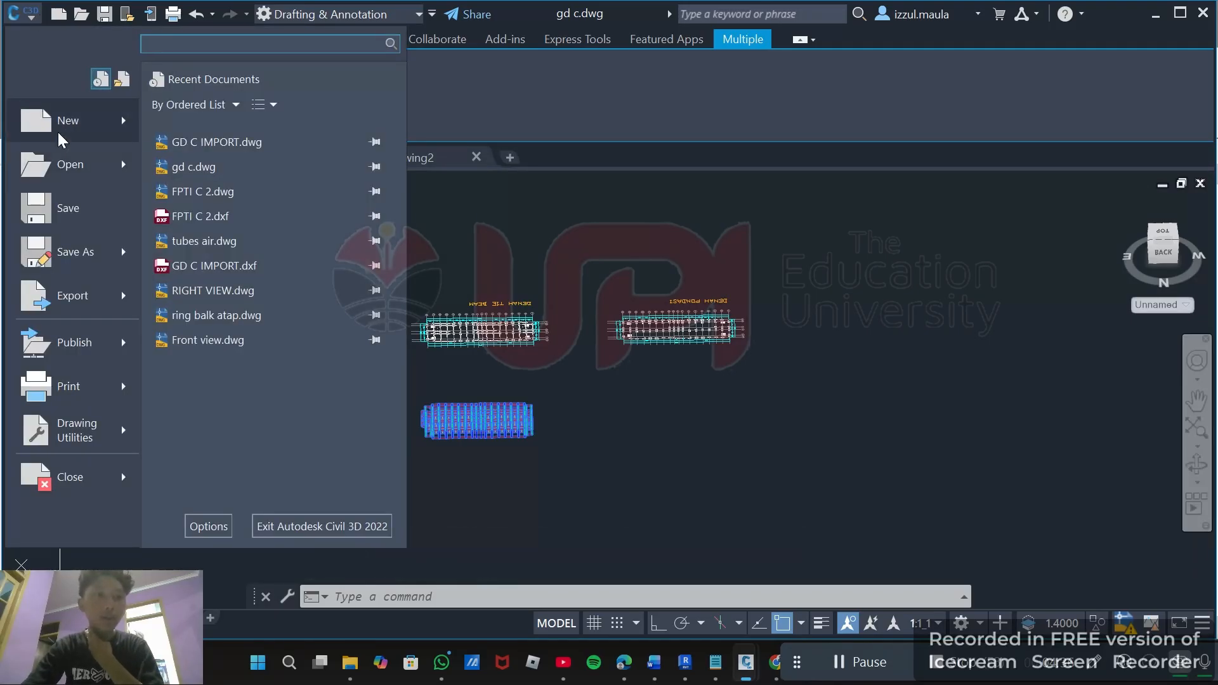
{"action": "key", "text": "Escape"}
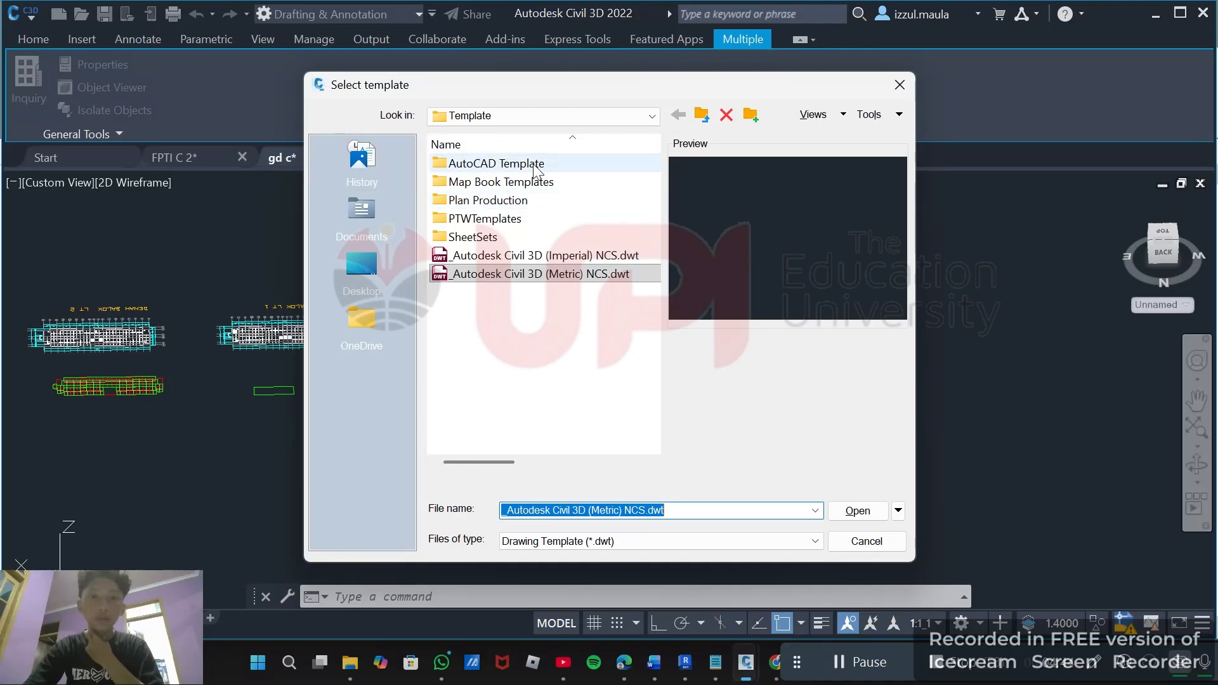
{"action": "double_click", "coordinate": [506, 166]}
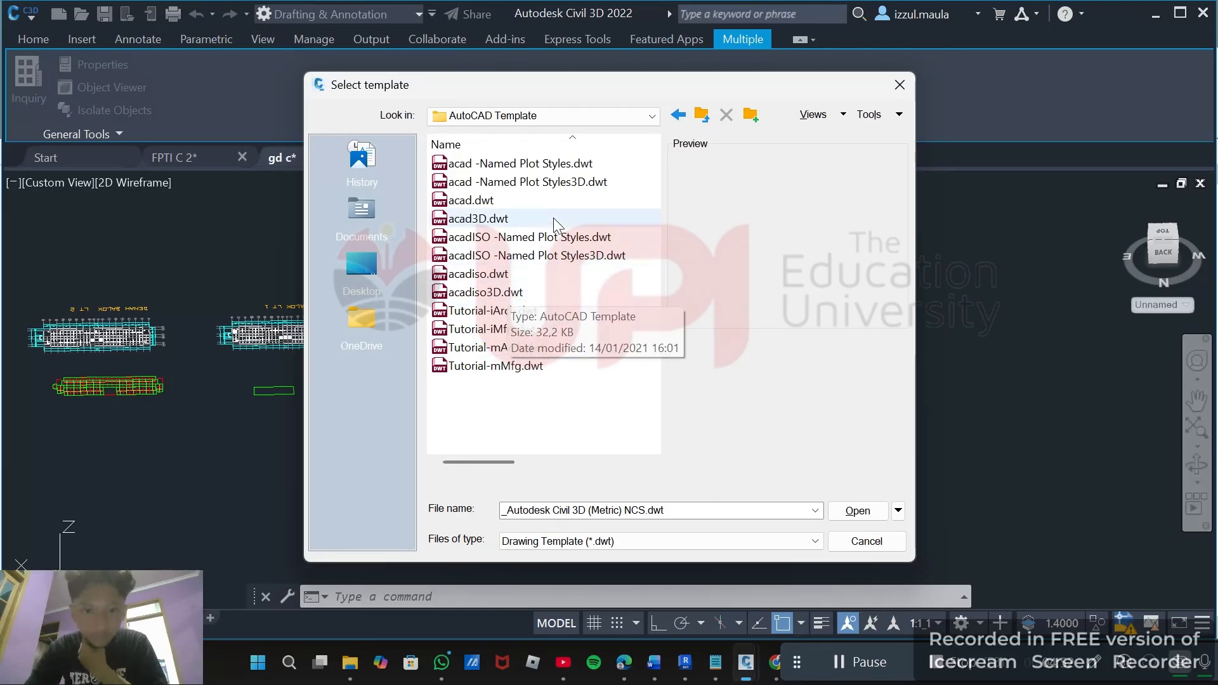
{"action": "double_click", "coordinate": [510, 218]}
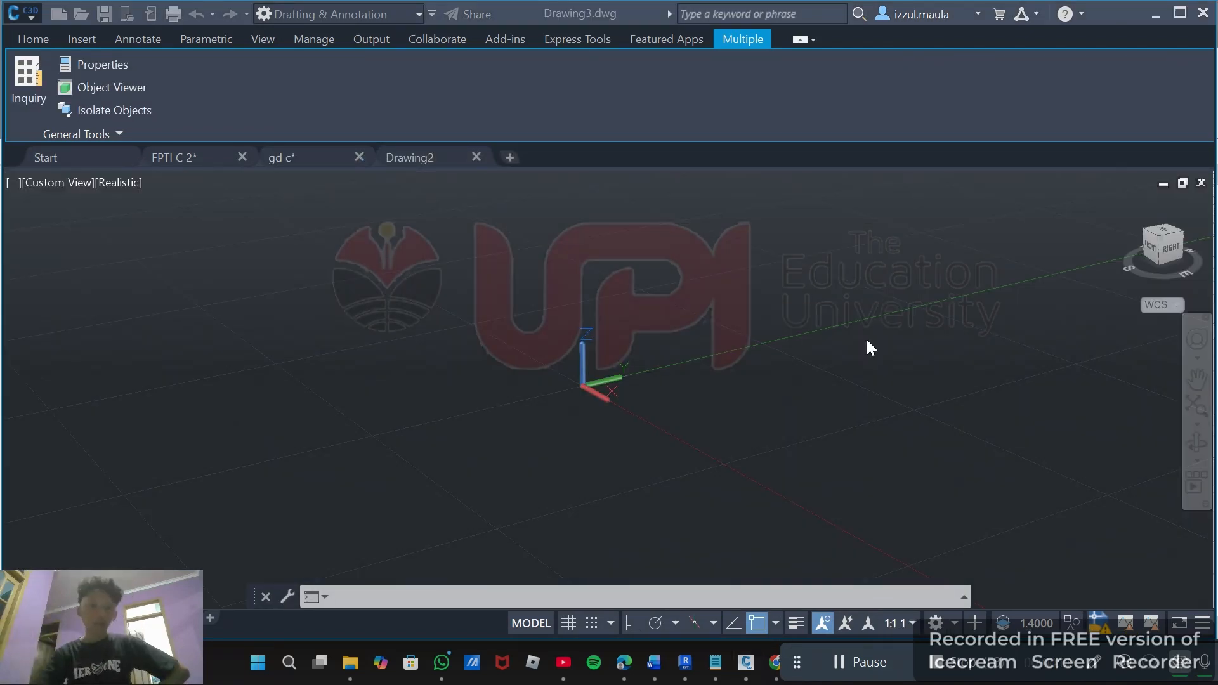
Paste the copied 3D structural model into the new drawing near the origin.
{"action": "scroll", "coordinate": [646, 397], "scroll_direction": "up", "scroll_amount": 1}
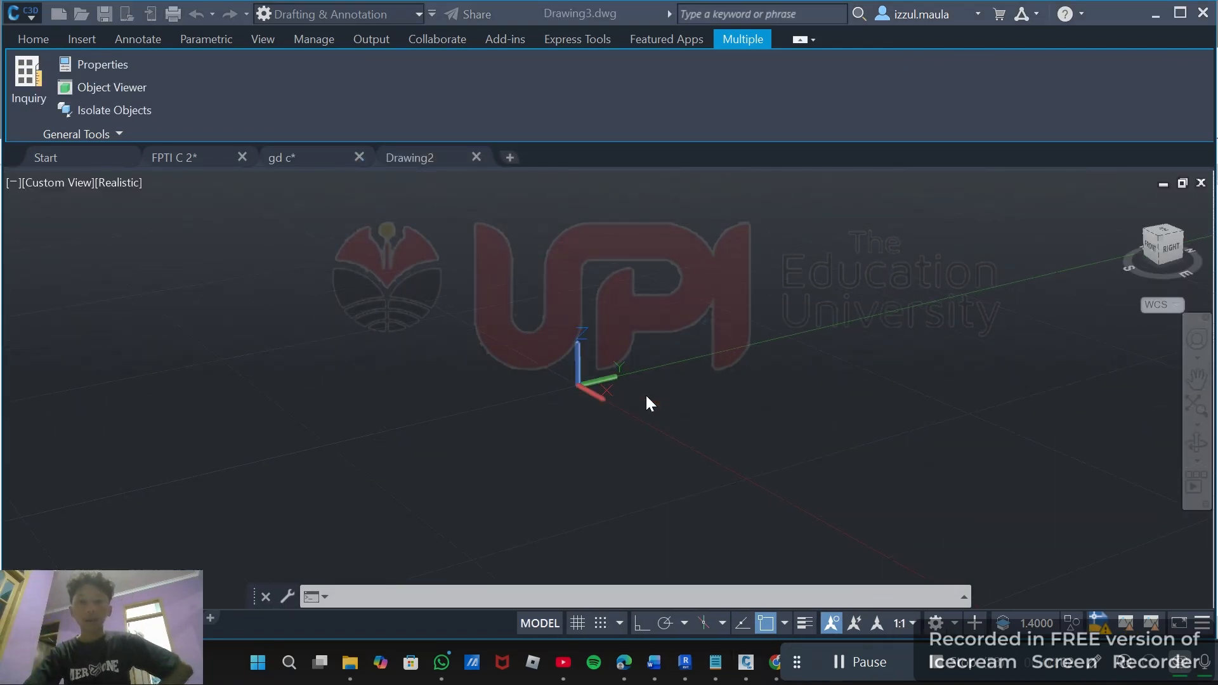
{"action": "scroll", "coordinate": [651, 396], "scroll_direction": "up", "scroll_amount": 3}
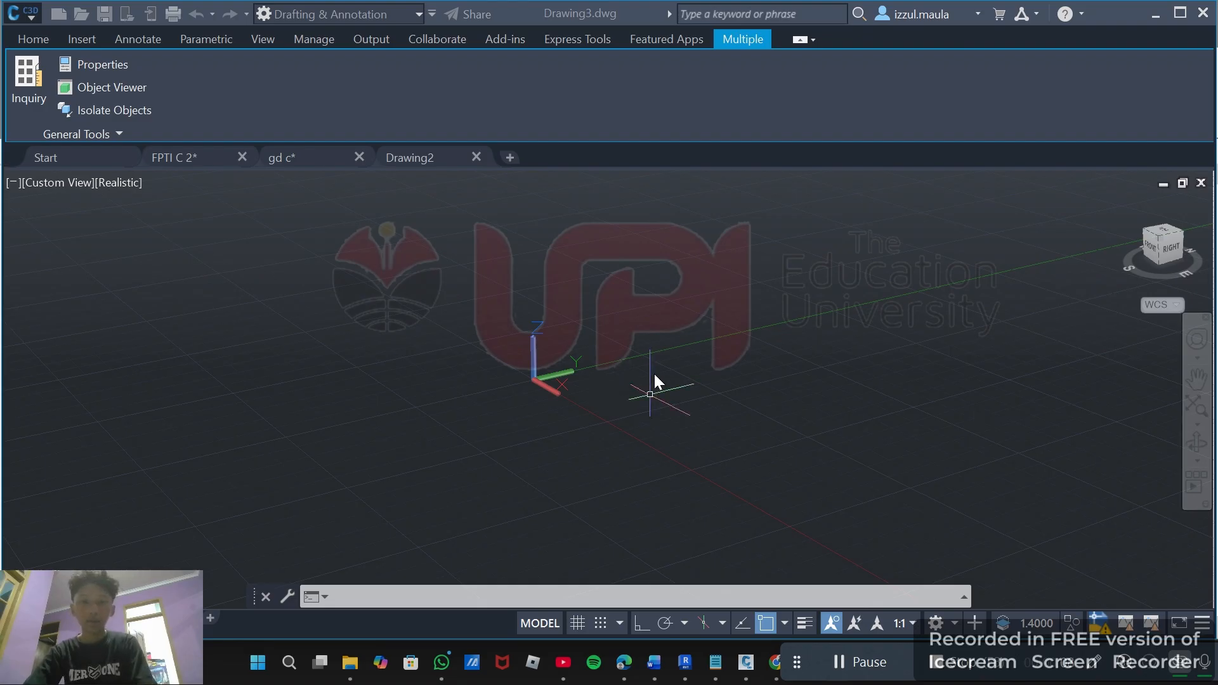
{"action": "left_click", "coordinate": [606, 383]}
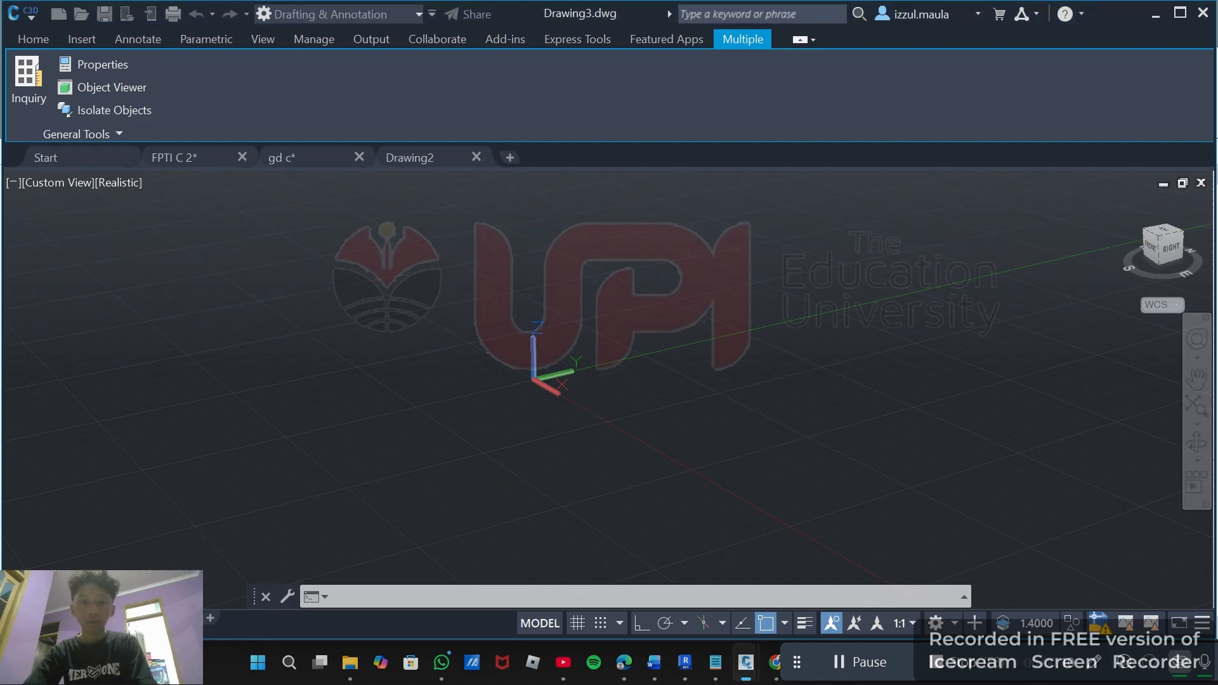
{"action": "scroll", "coordinate": [606, 385], "scroll_direction": "up", "scroll_amount": 3}
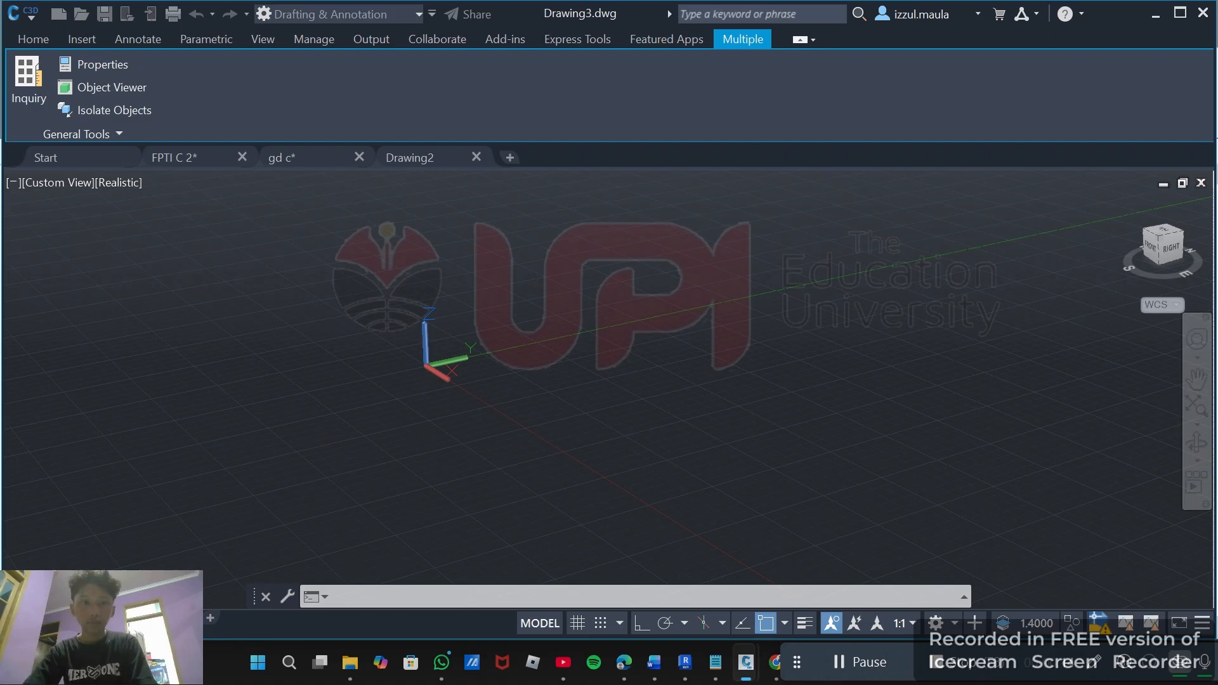
{"action": "scroll", "coordinate": [608, 389], "scroll_direction": "down", "scroll_amount": 3}
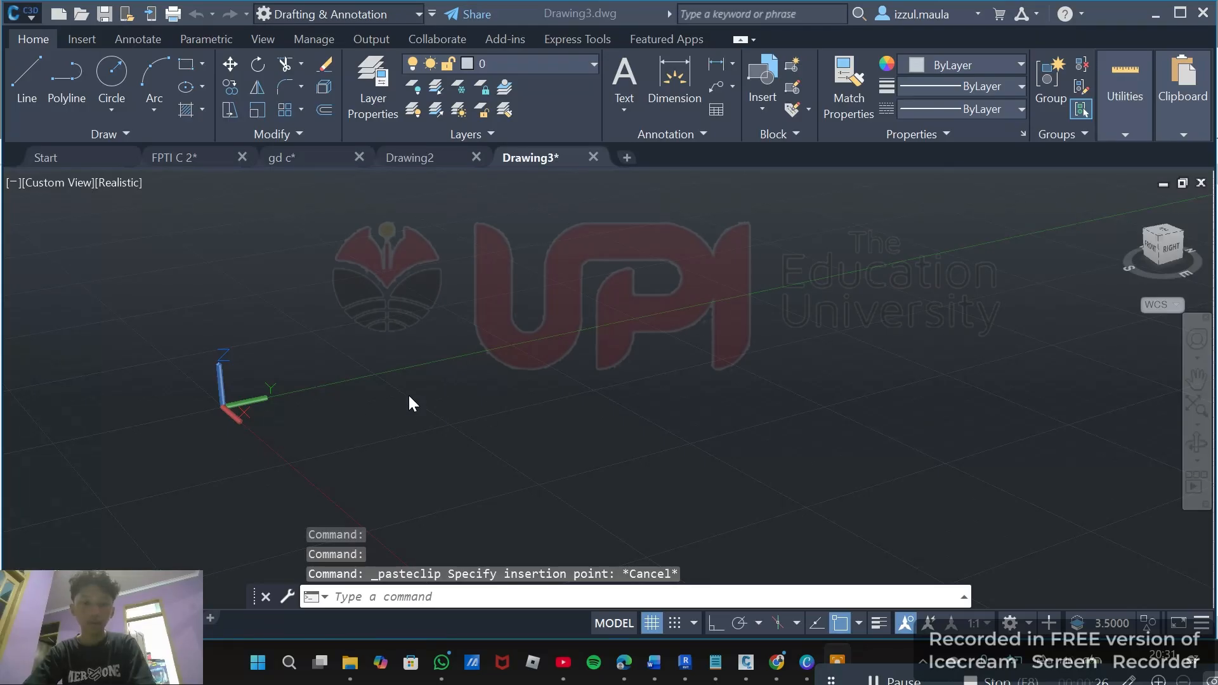
{"action": "left_click", "coordinate": [452, 376]}
{"action": "key", "text": "ctrl+v"}
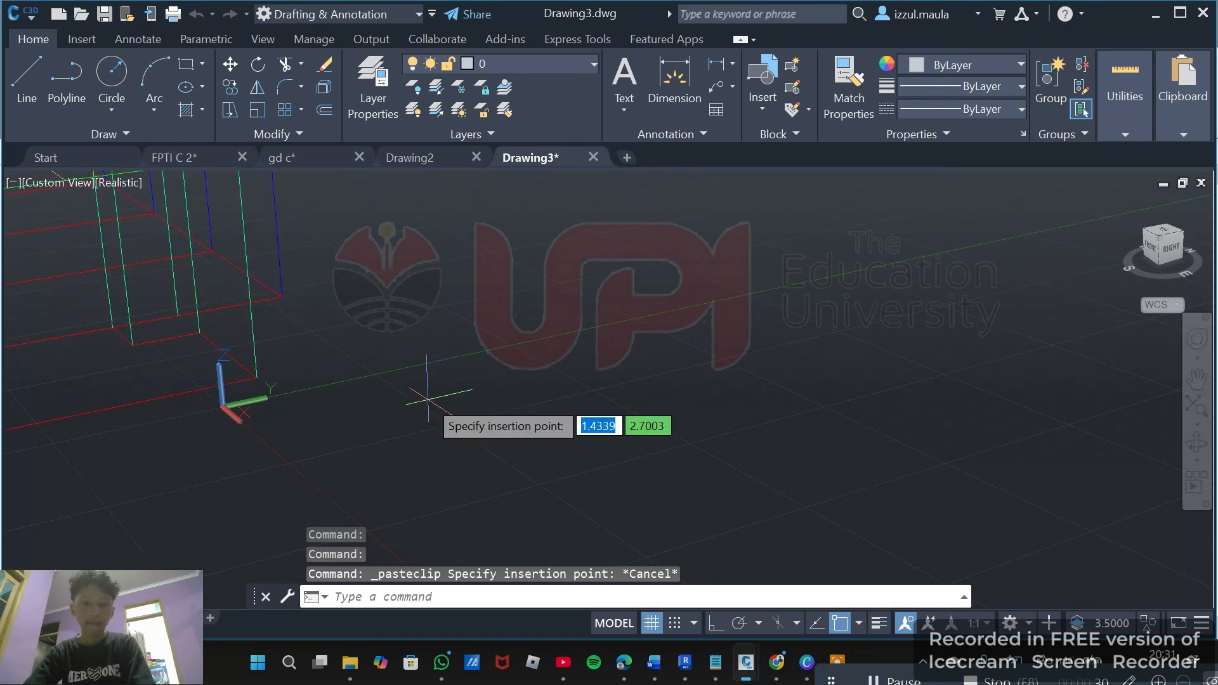
{"action": "key", "text": "ctrl+v"}
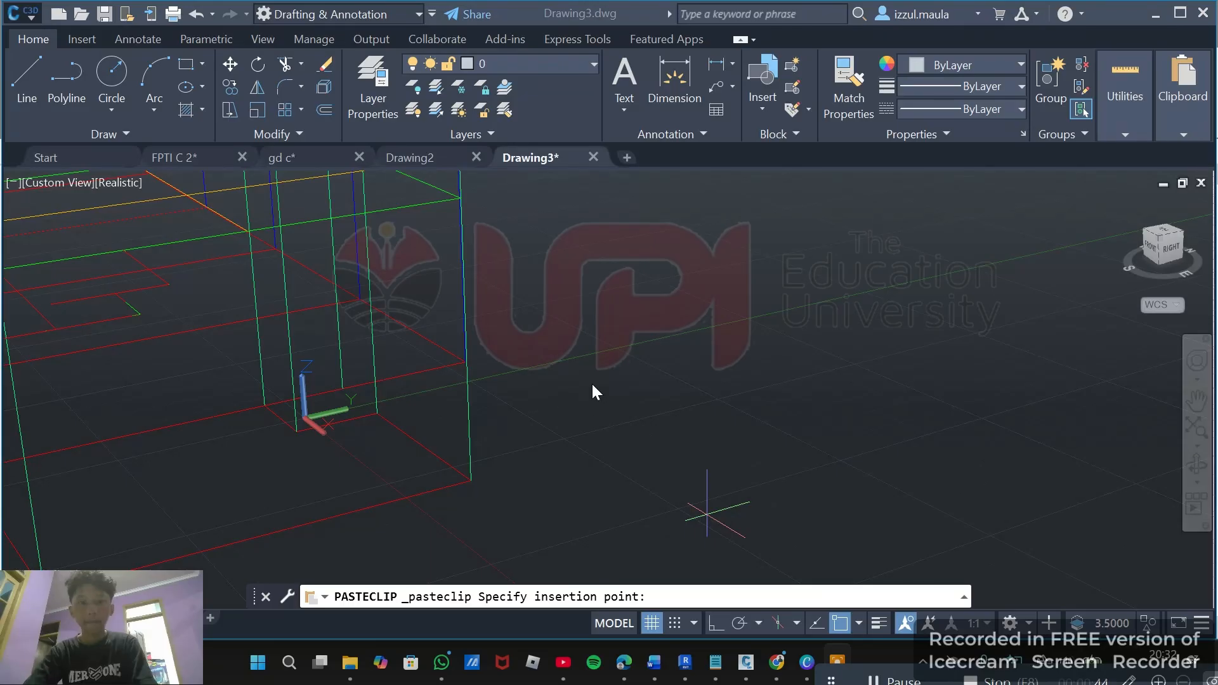
{"action": "scroll", "coordinate": [593, 390], "scroll_direction": "down", "scroll_amount": 3}
{"action": "left_click", "coordinate": [590, 413]}
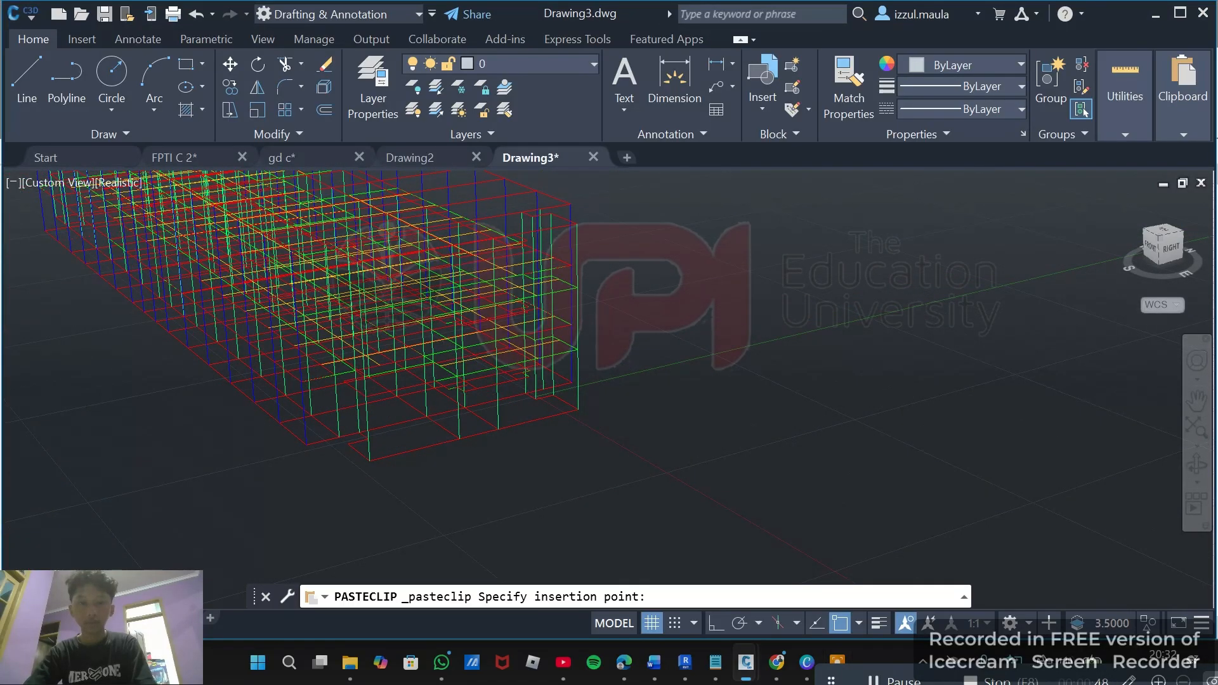
{"action": "left_click", "coordinate": [895, 680]}
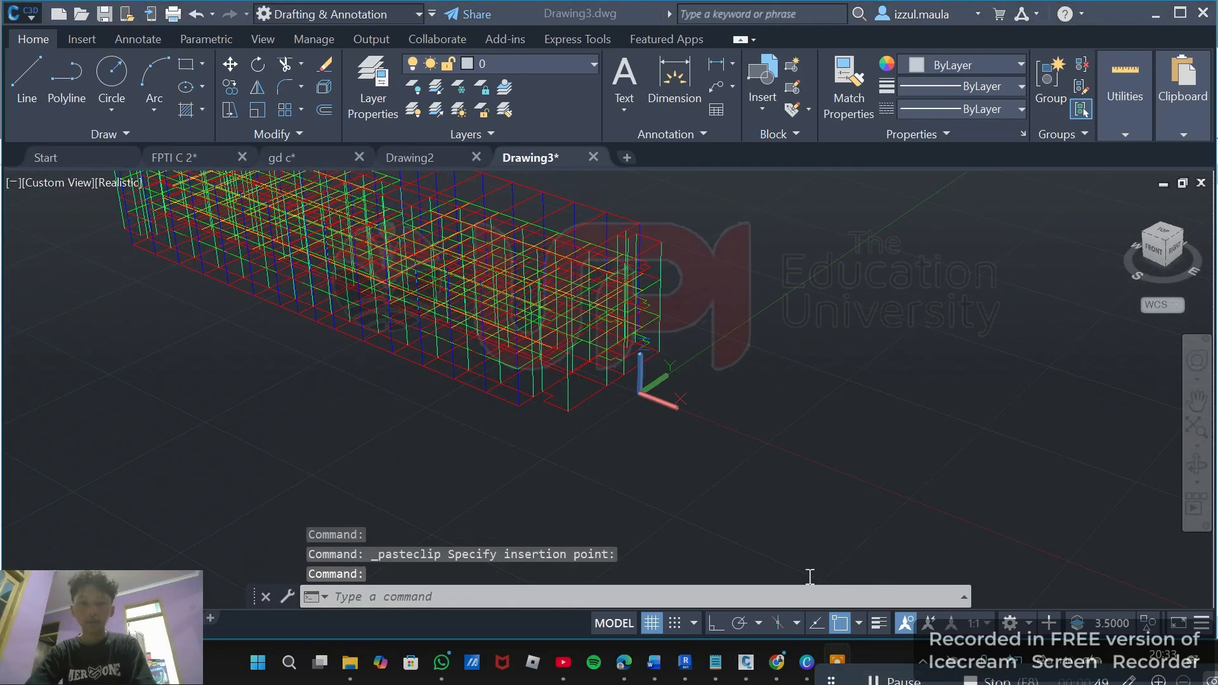
Examine the pasted model and the layer list of the new drawing.
{"action": "scroll", "coordinate": [797, 465], "scroll_direction": "down", "scroll_amount": 3}
{"action": "left_click", "coordinate": [738, 365]}
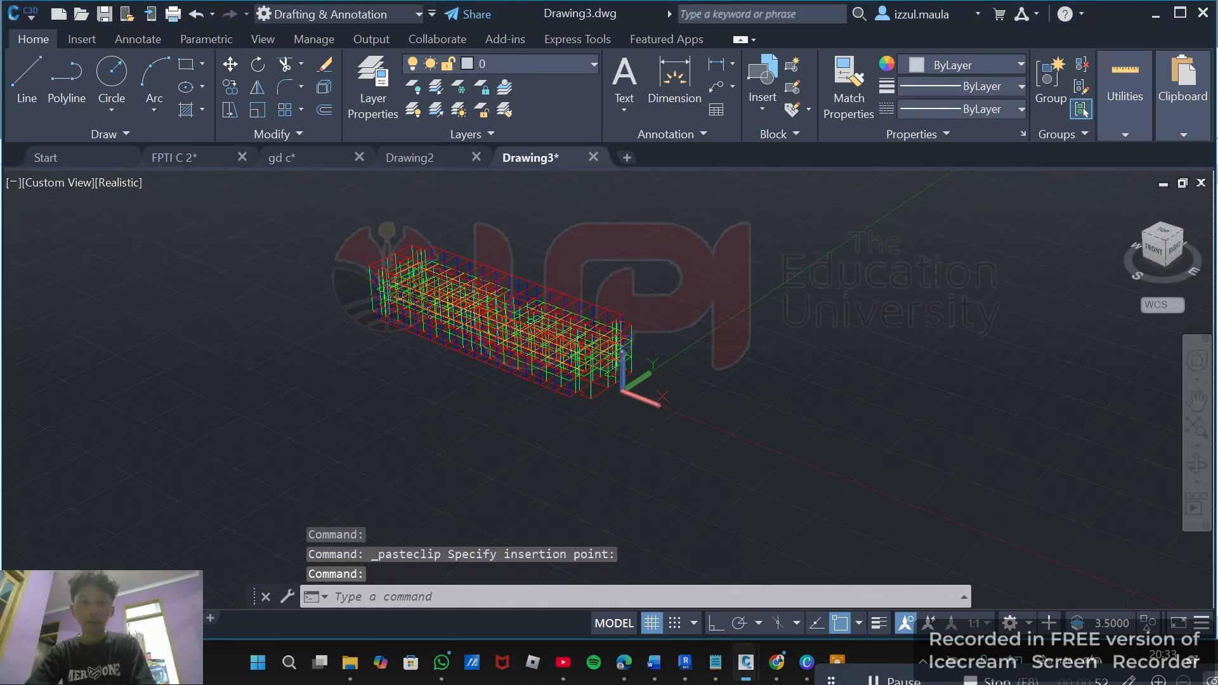
{"action": "middle_click_drag", "start_coordinate": [404, 360], "coordinate": [319, 362]}
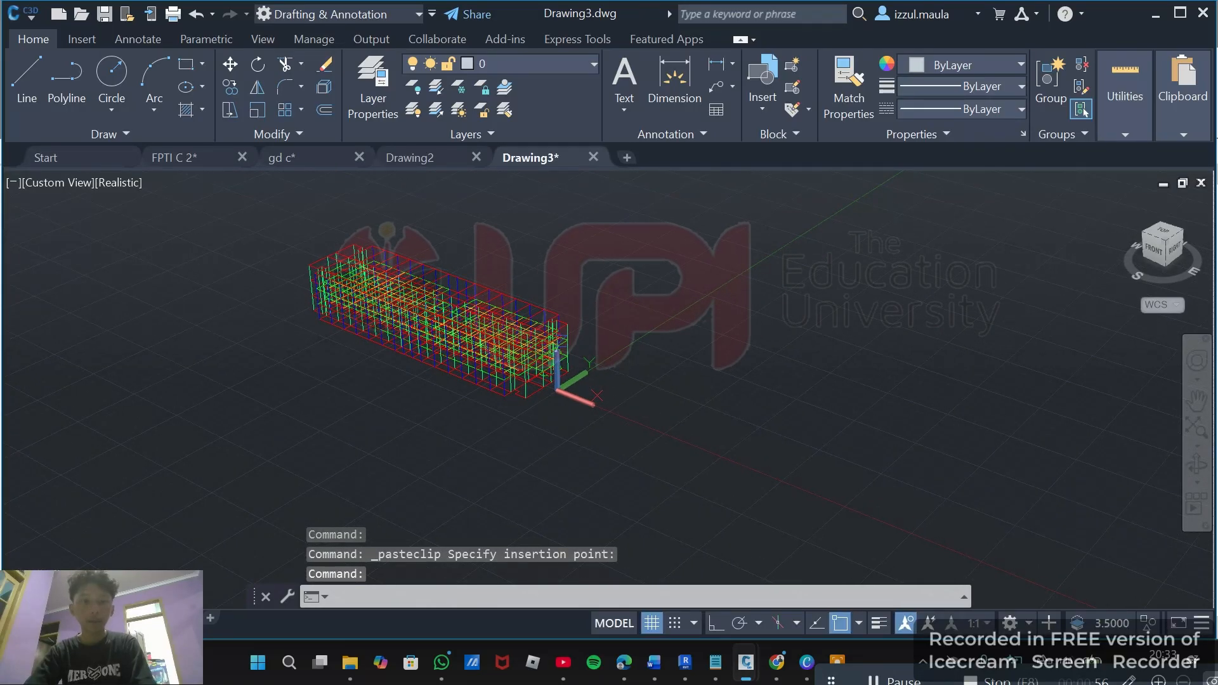
{"action": "middle_click_drag", "start_coordinate": [402, 183], "coordinate": [524, 96]}
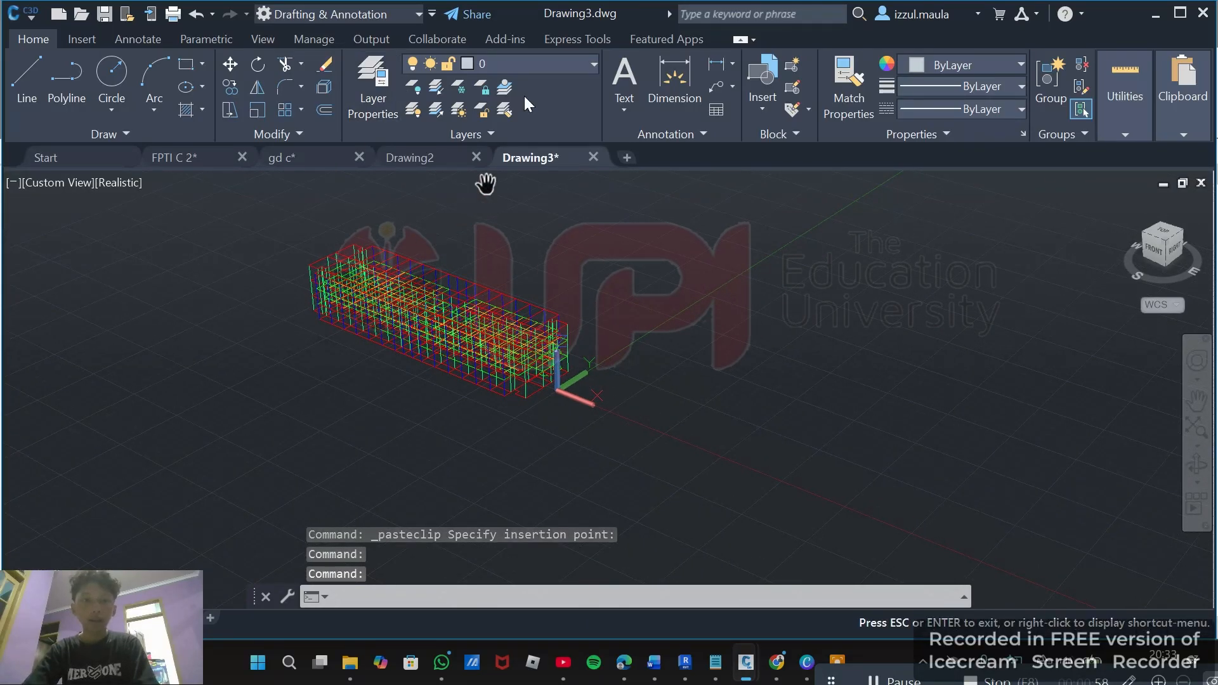
{"action": "left_click", "coordinate": [536, 68]}
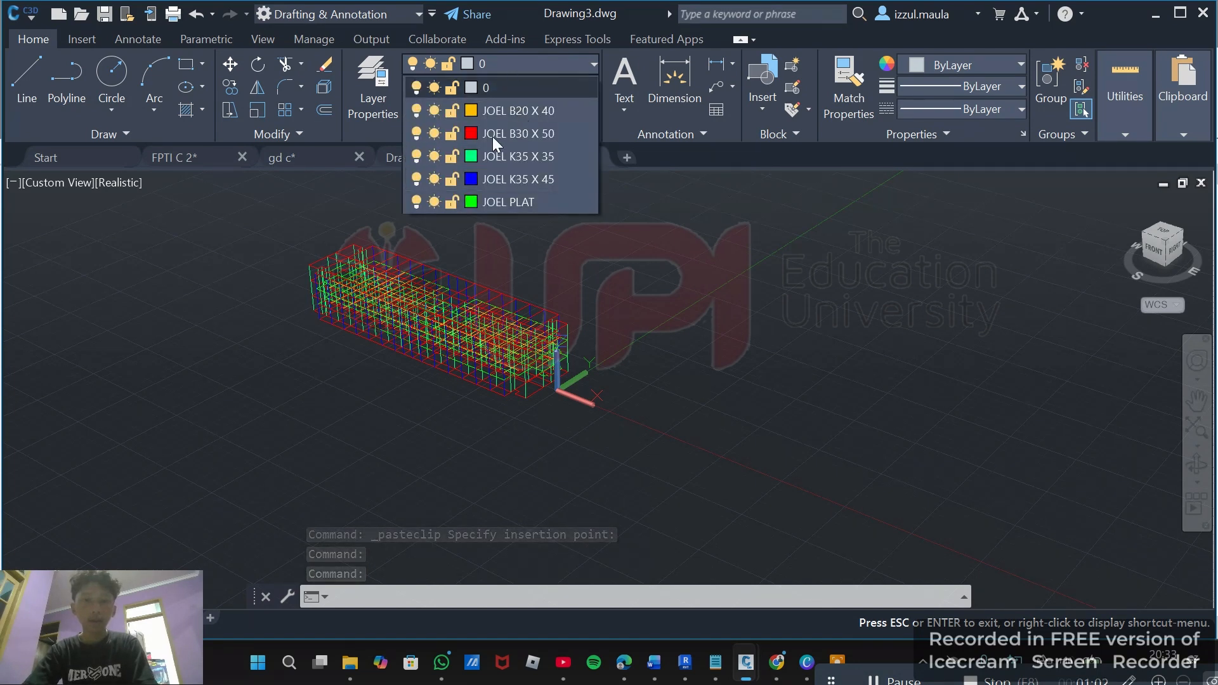
{"action": "left_click", "coordinate": [557, 58]}
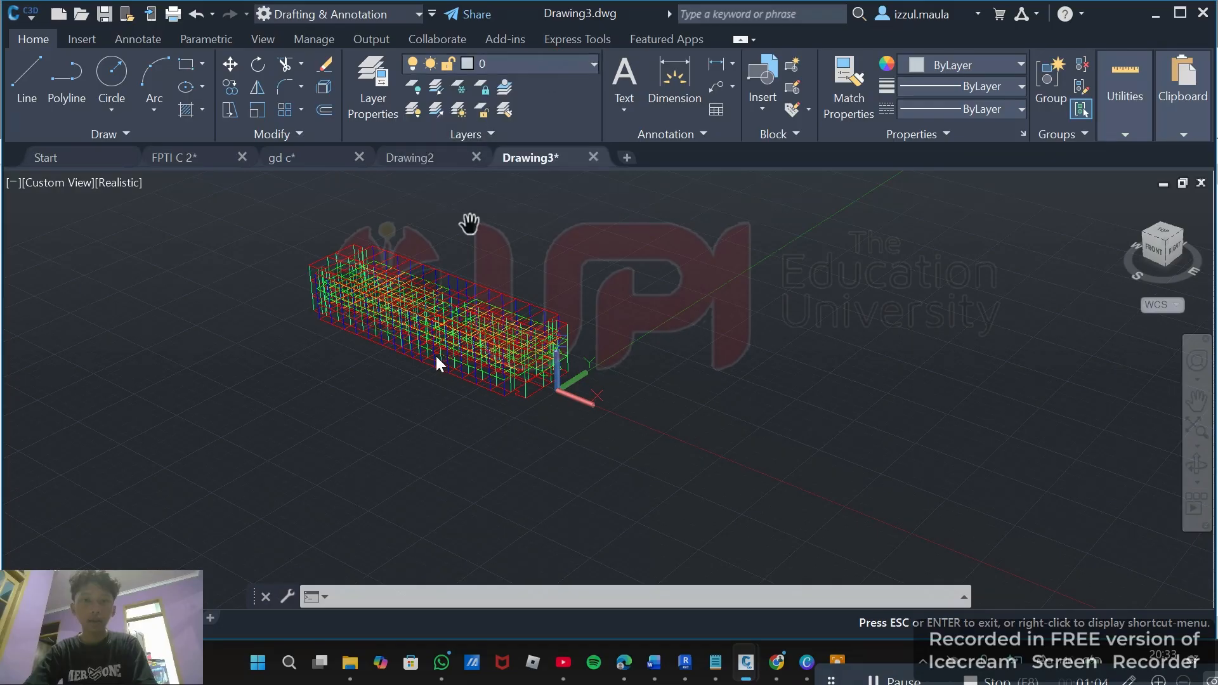
{"action": "scroll", "coordinate": [438, 356], "scroll_direction": "down", "scroll_amount": 2}
{"action": "left_click", "coordinate": [562, 63]}
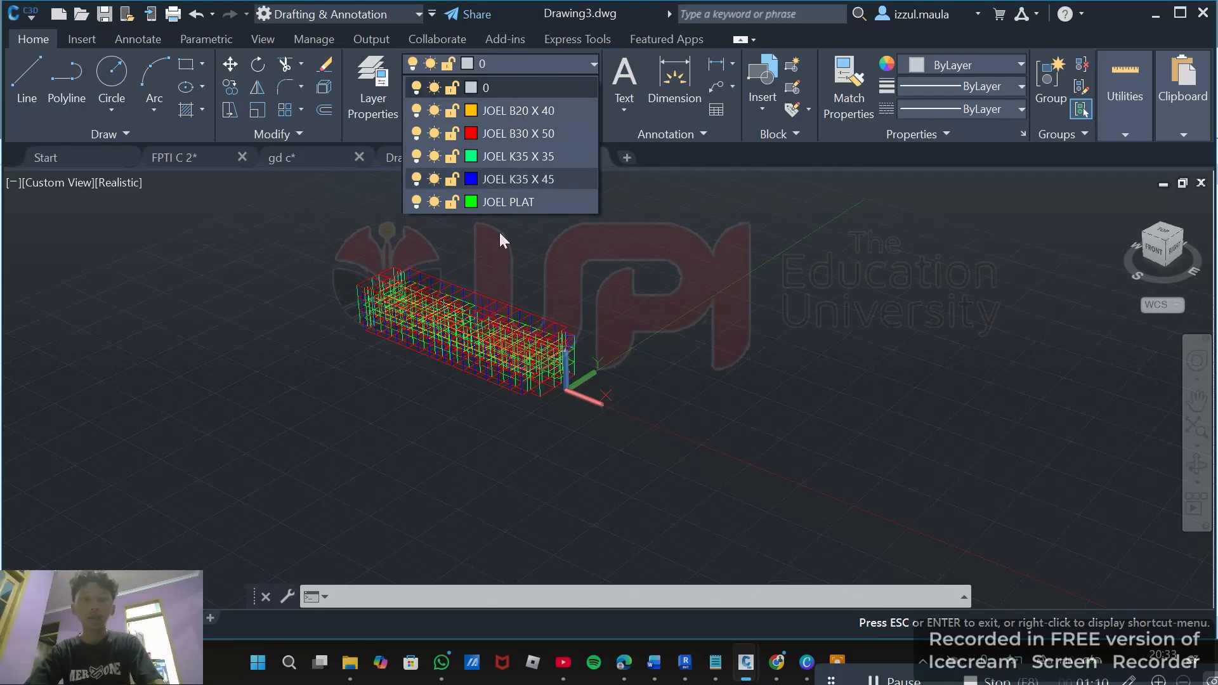
{"action": "left_click", "coordinate": [516, 62]}
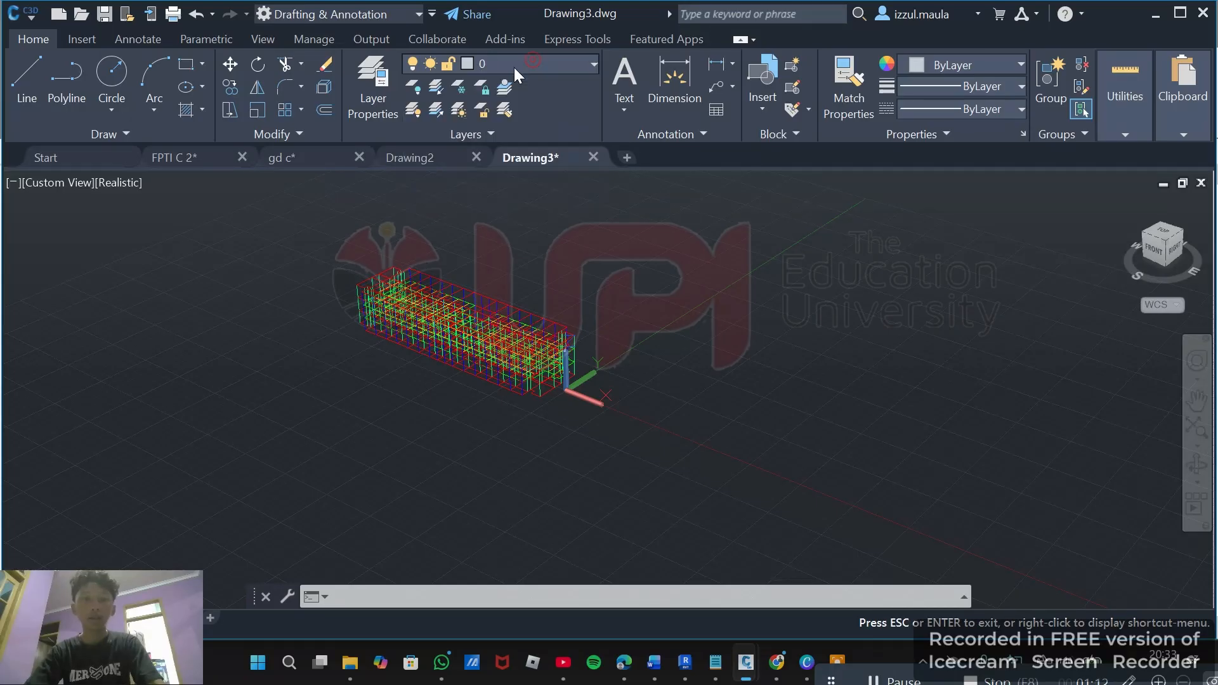
{"action": "scroll", "coordinate": [468, 245], "scroll_direction": "down", "scroll_amount": 2}
{"action": "left_click_drag", "start_coordinate": [557, 297], "coordinate": [474, 356]}
{"action": "left_click_drag", "start_coordinate": [525, 389], "coordinate": [601, 329]}
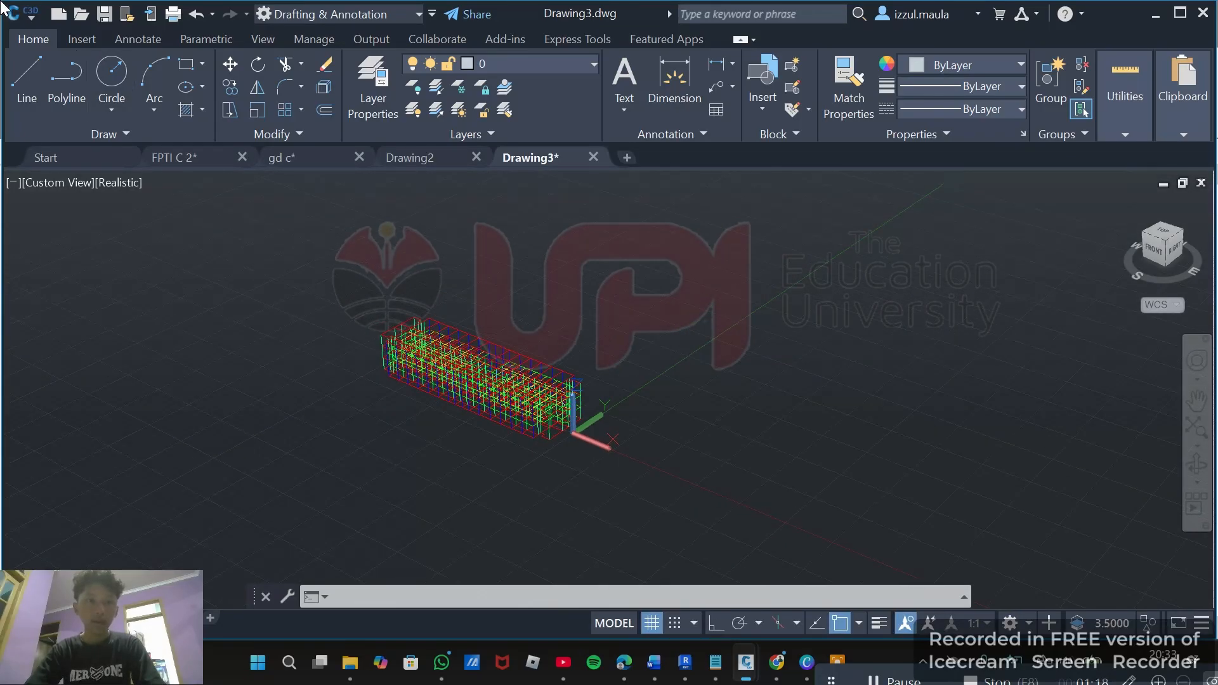
Save the new drawing as CONTOH in AutoCAD 2018 DXF format.
{"action": "left_click", "coordinate": [108, 17]}
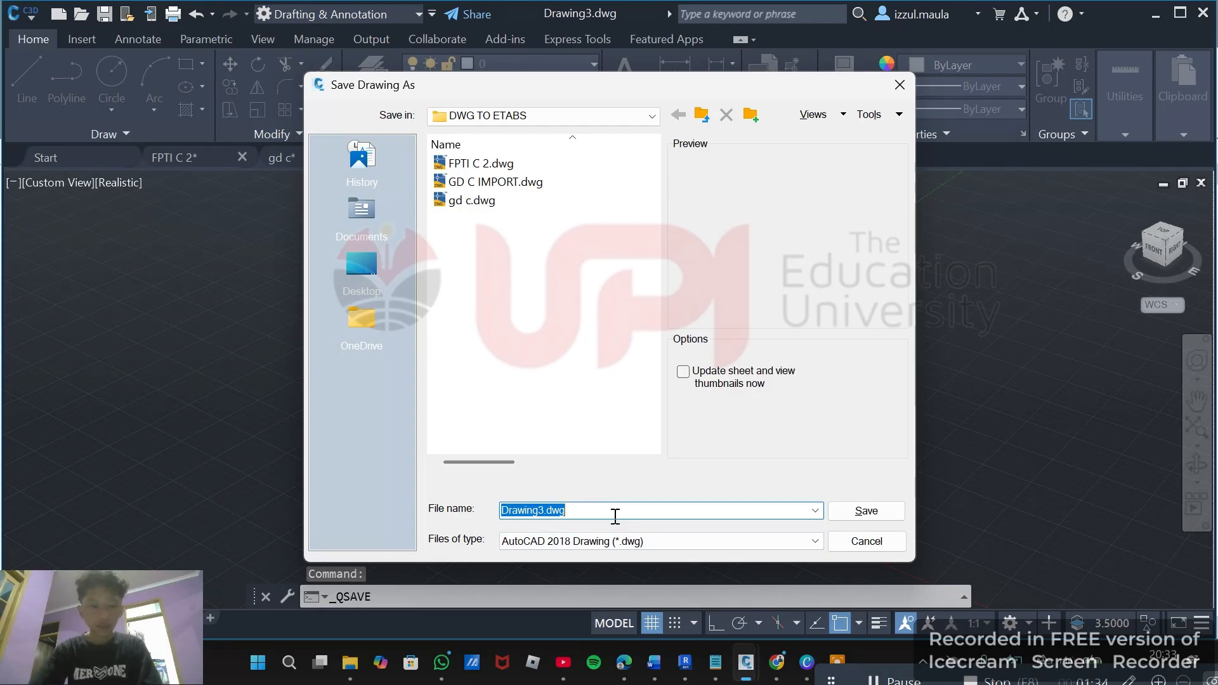
{"action": "type", "text": "CONTOH"}
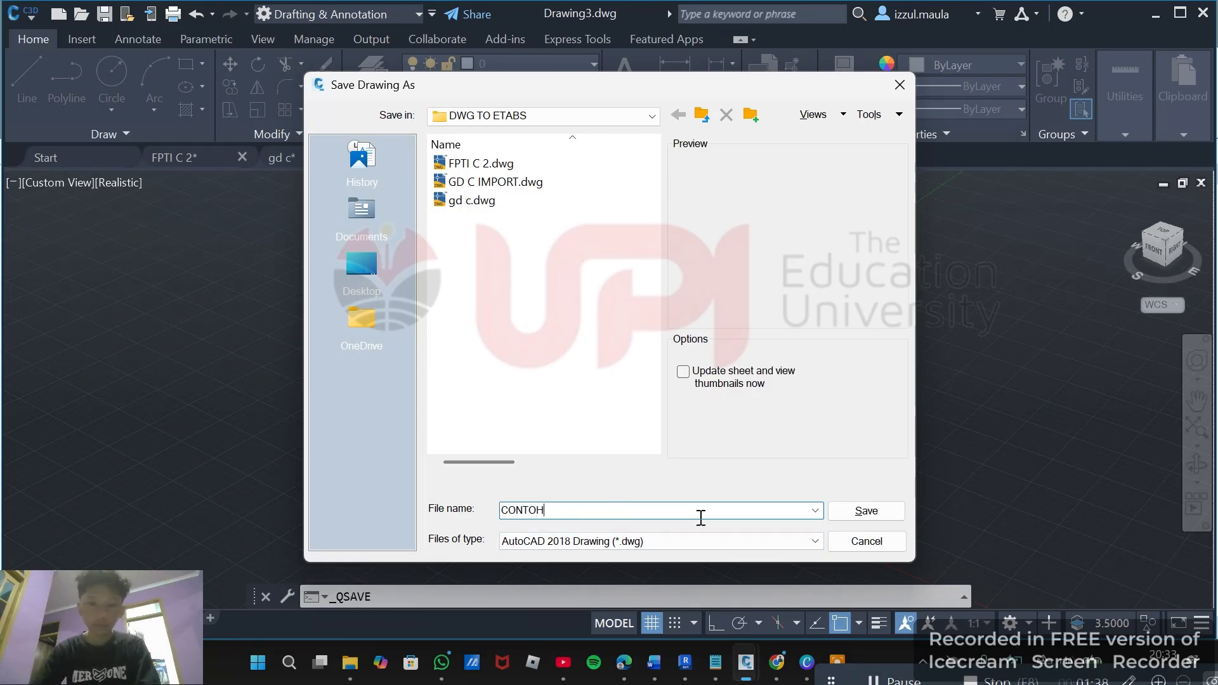
{"action": "left_click", "coordinate": [729, 541]}
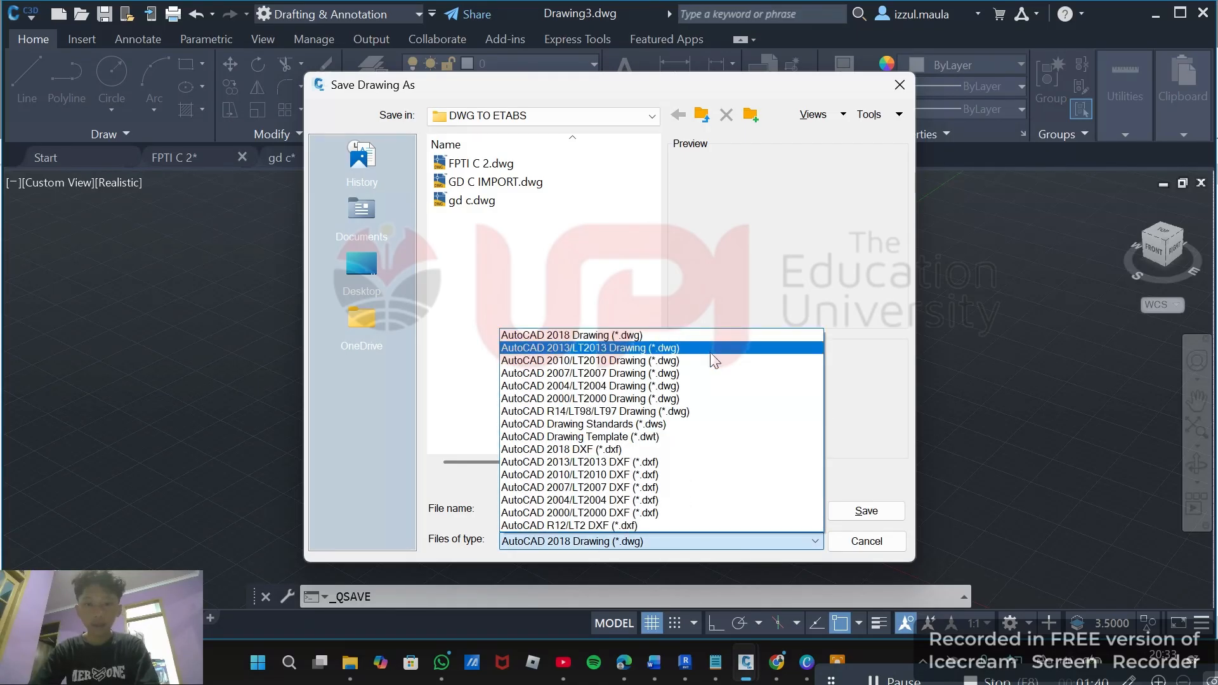
{"action": "left_click", "coordinate": [590, 449]}
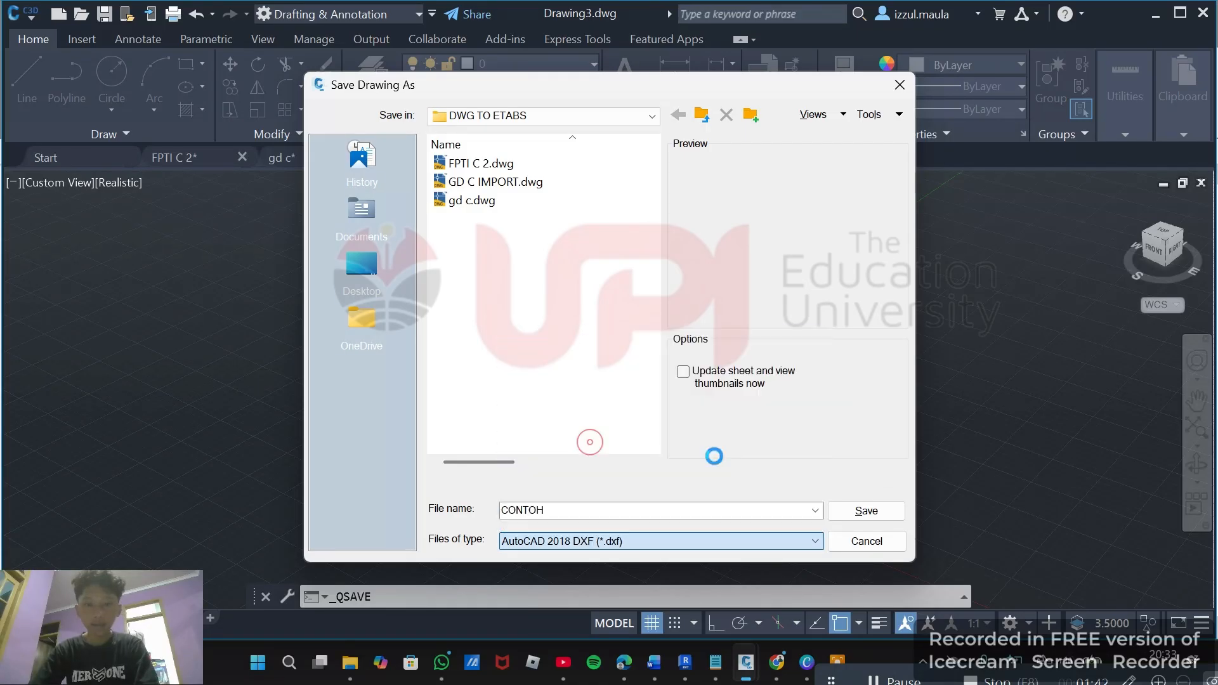
{"action": "left_click", "coordinate": [864, 511]}
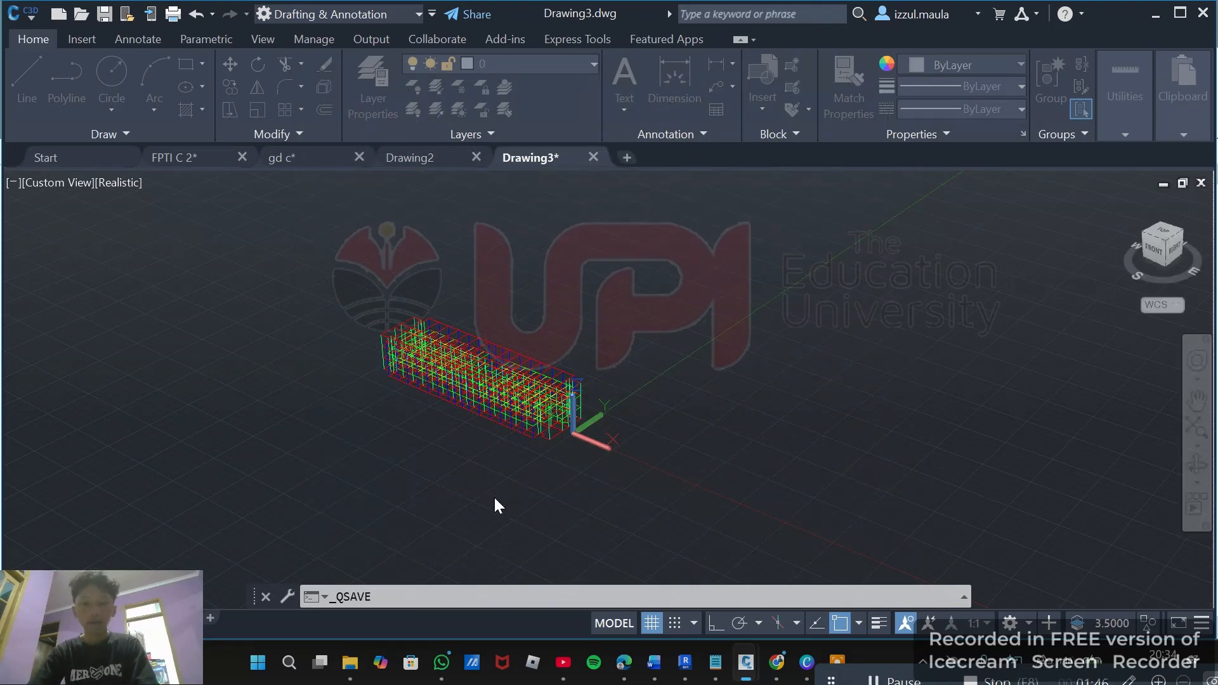
Launch ETABS 22 from the system search and confirm saving changes to CONTOH.dxf.
{"action": "left_click", "coordinate": [257, 663]}
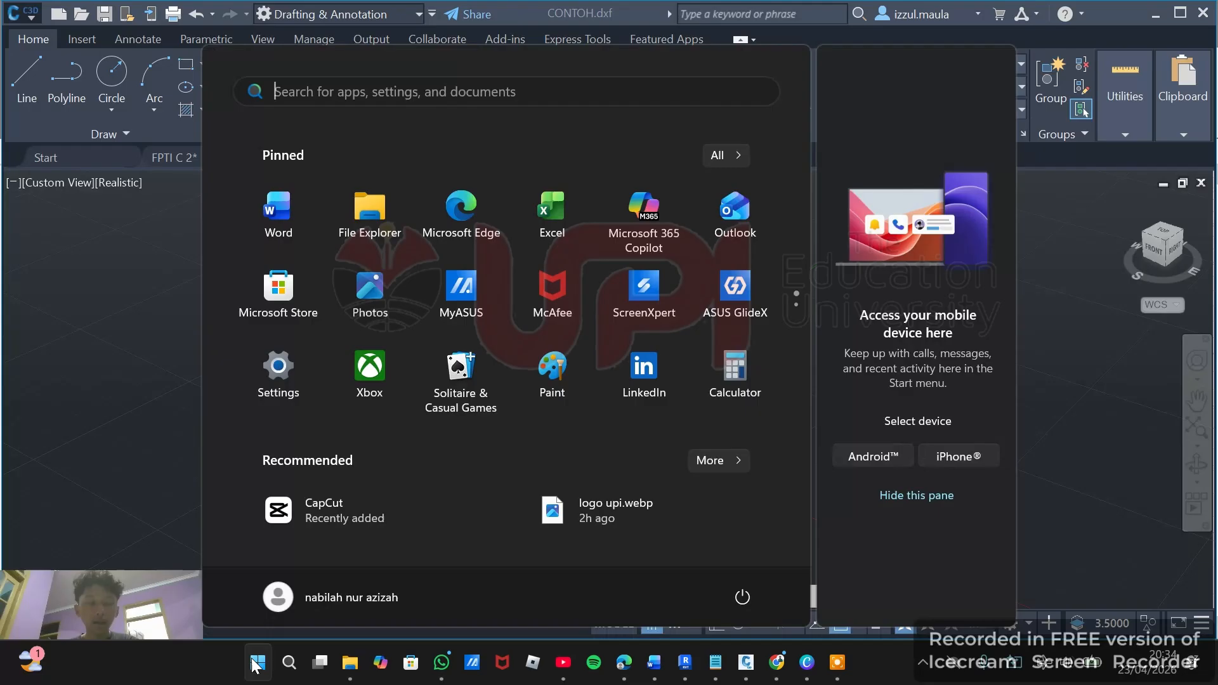
{"action": "left_click", "coordinate": [411, 89]}
{"action": "type", "text": "eta"}
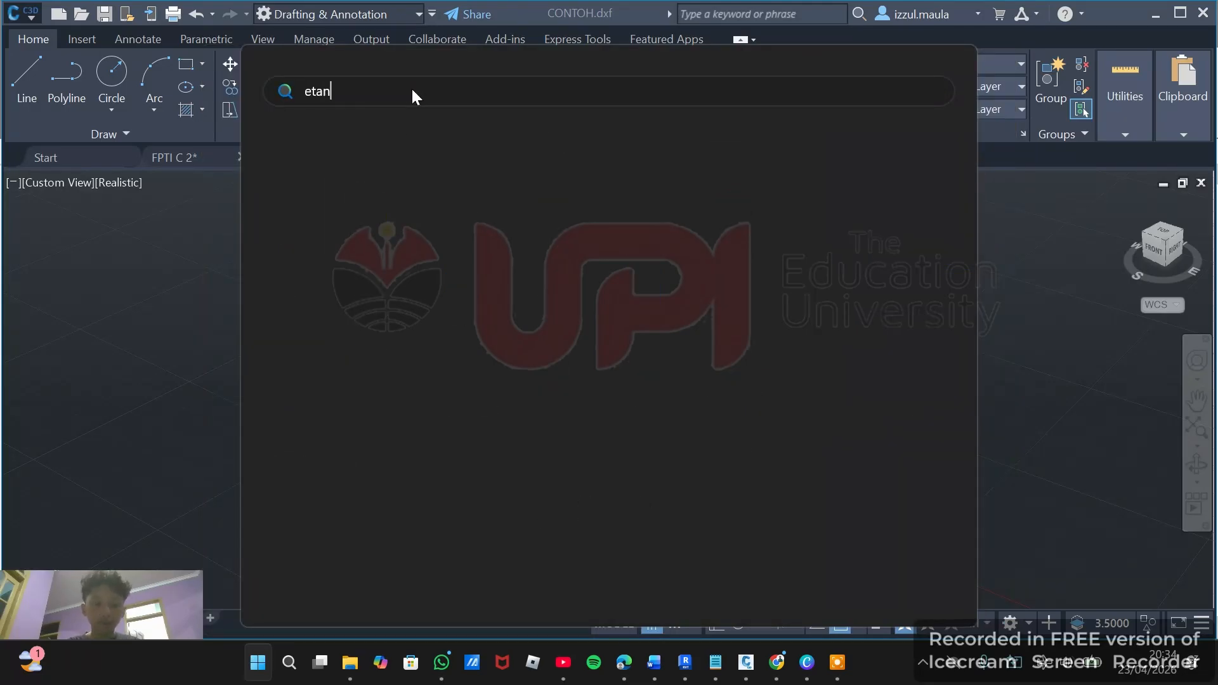
{"action": "type", "text": "bs"}
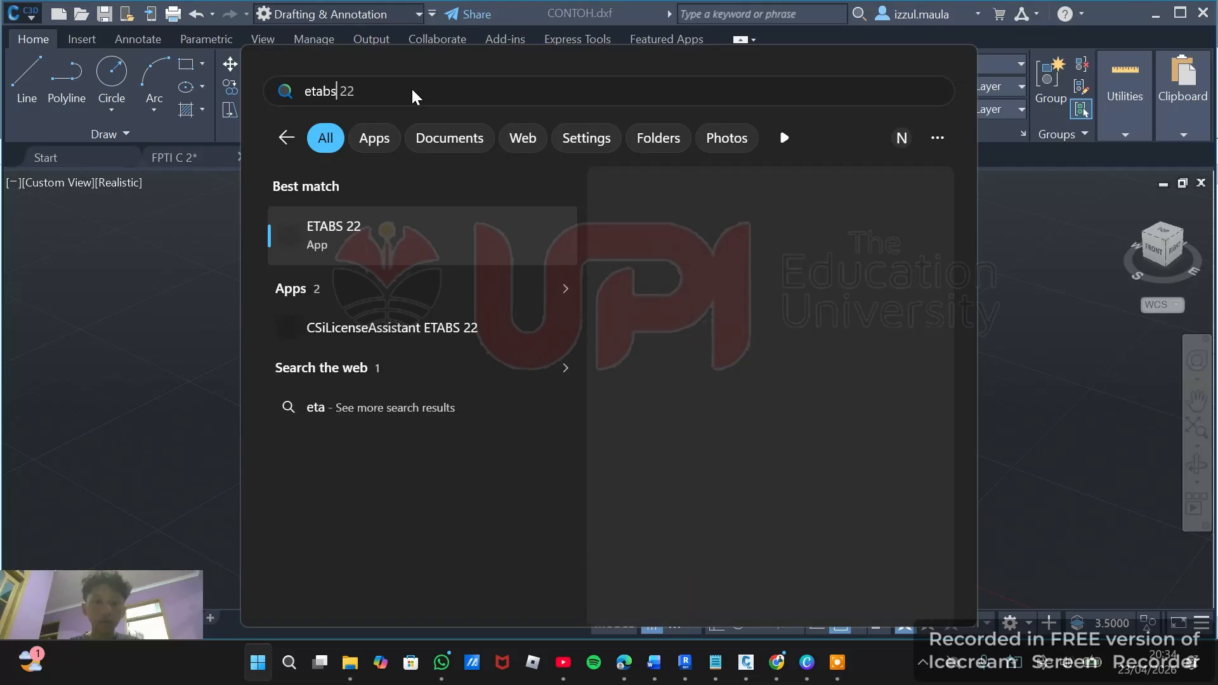
{"action": "left_click", "coordinate": [380, 234]}
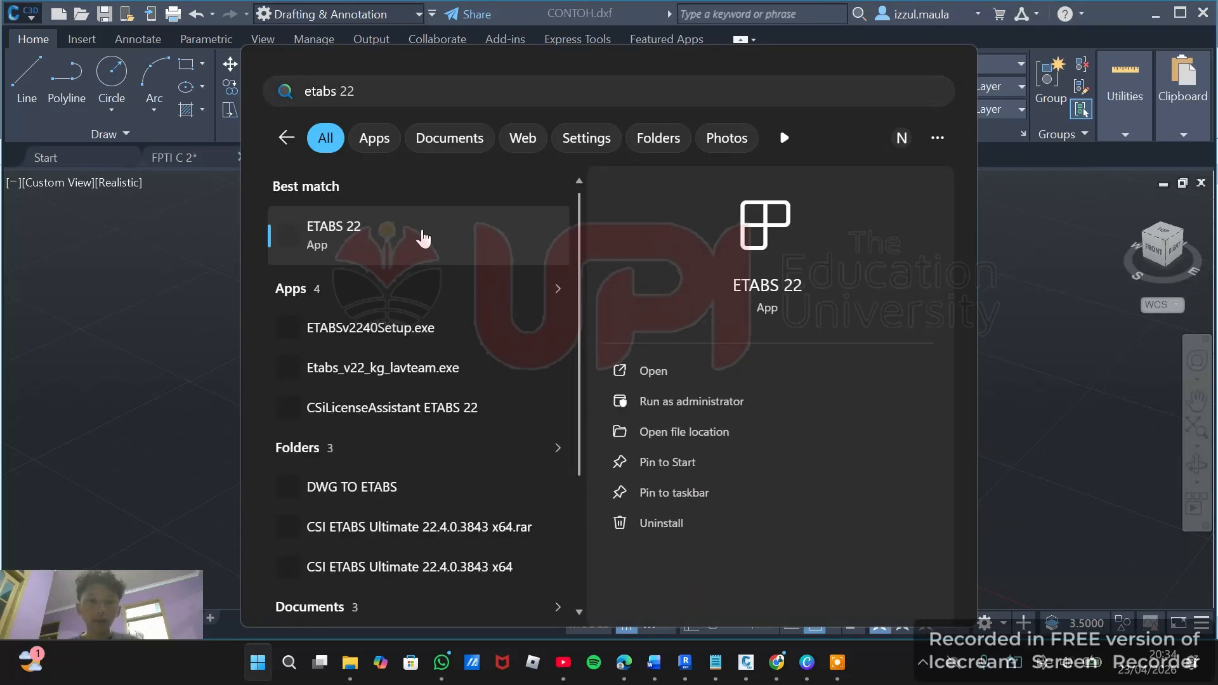
{"action": "left_click", "coordinate": [406, 244]}
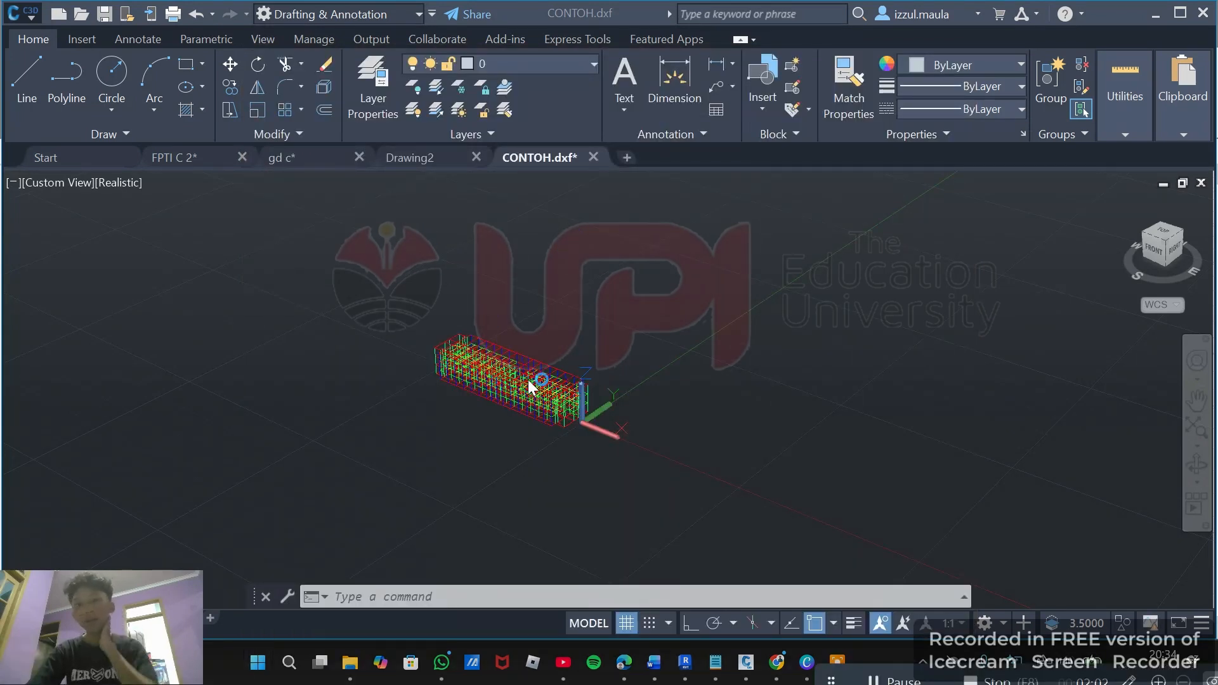
{"action": "scroll", "coordinate": [445, 392], "scroll_direction": "up", "scroll_amount": 3}
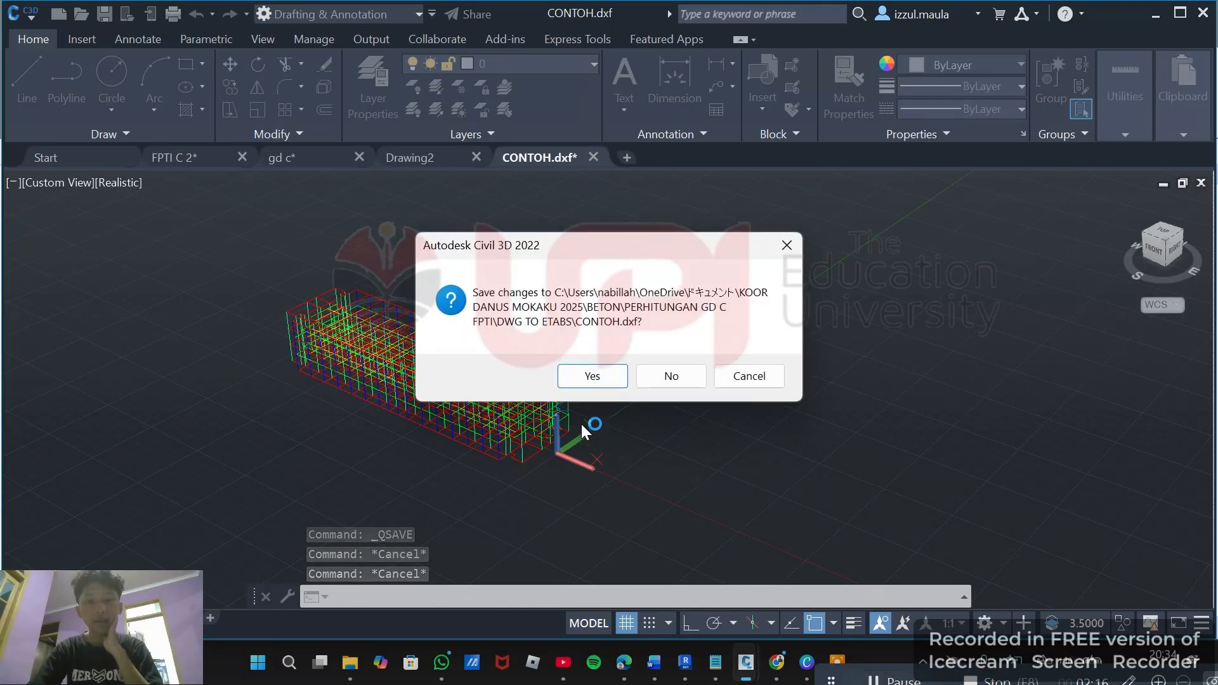
{"action": "left_click", "coordinate": [585, 375]}
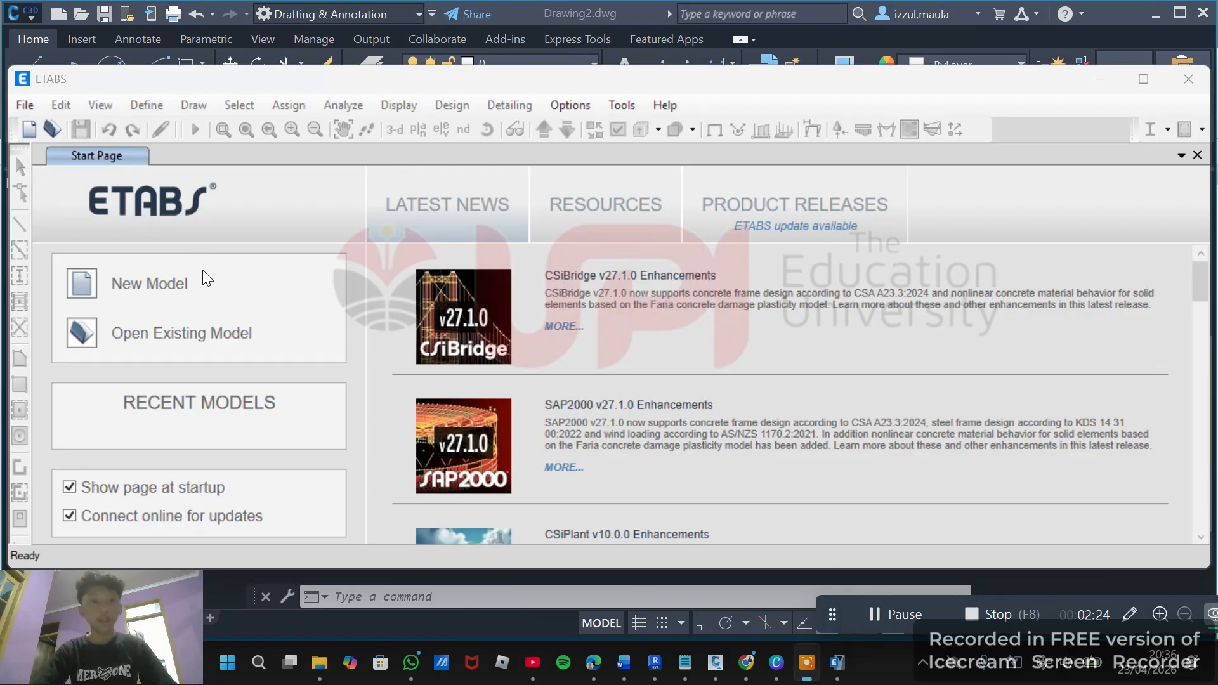
Start a new model using built-in settings with Metric SI display units and User as the region for default materials.
{"action": "left_click", "coordinate": [164, 283]}
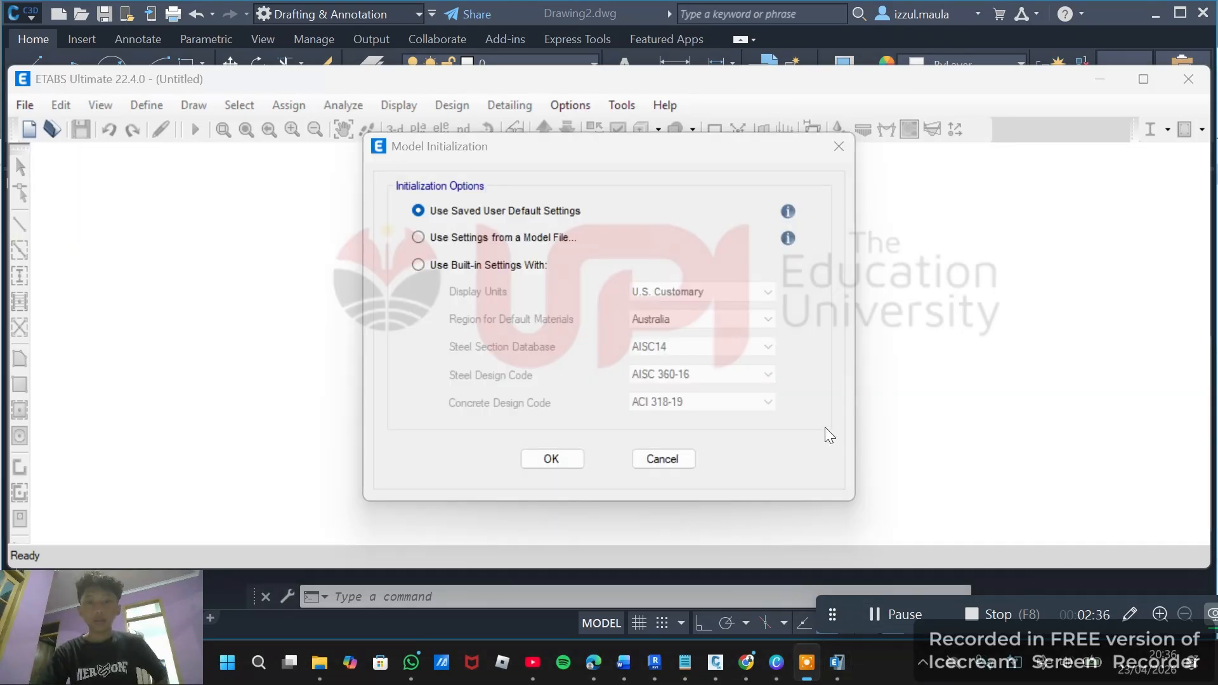
{"action": "left_click", "coordinate": [418, 266]}
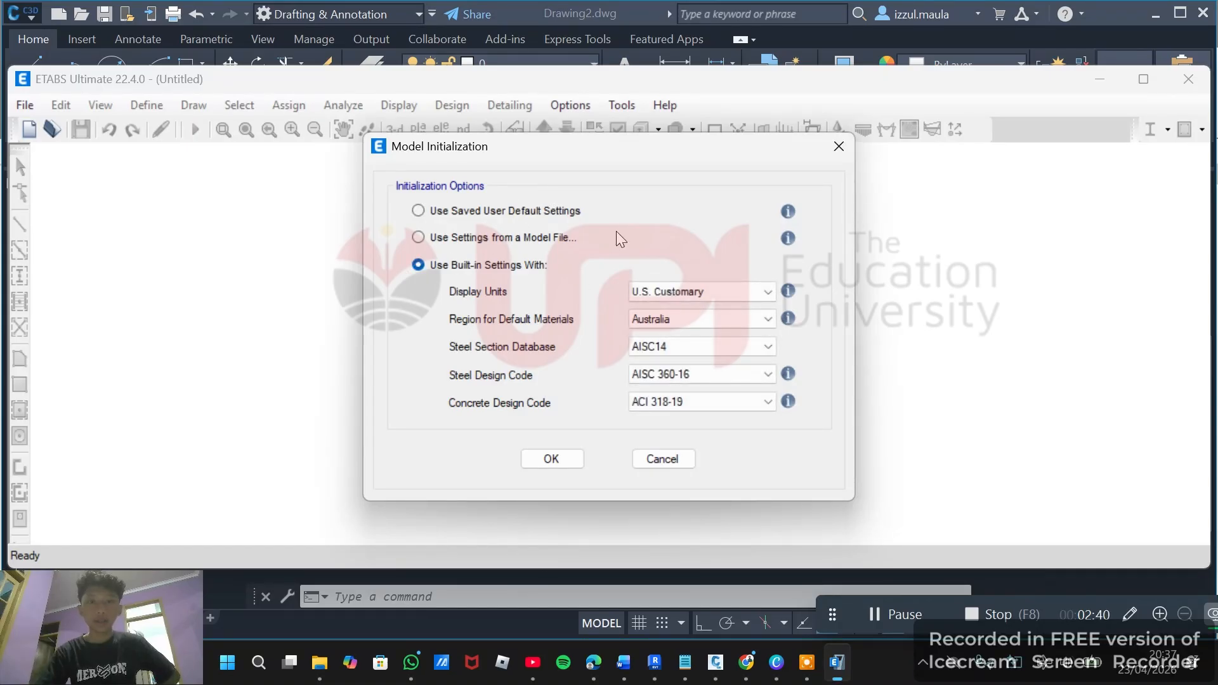
{"action": "left_click", "coordinate": [706, 292]}
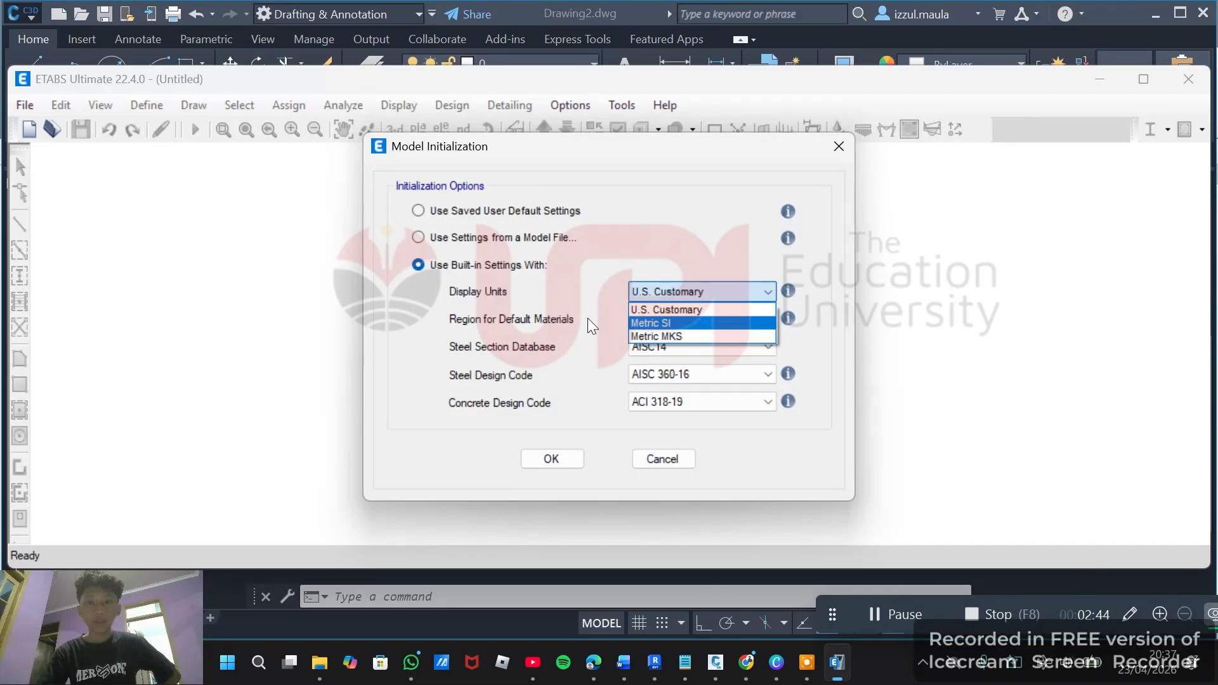
{"action": "left_click", "coordinate": [663, 323]}
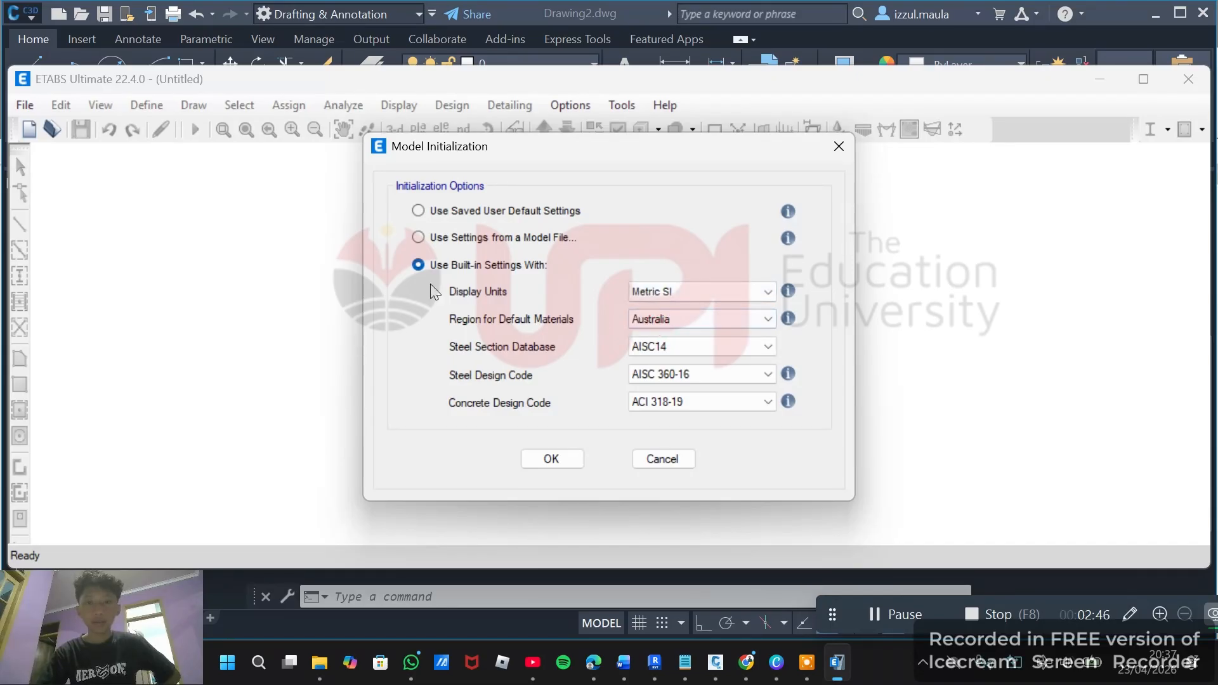
{"action": "left_click", "coordinate": [694, 325]}
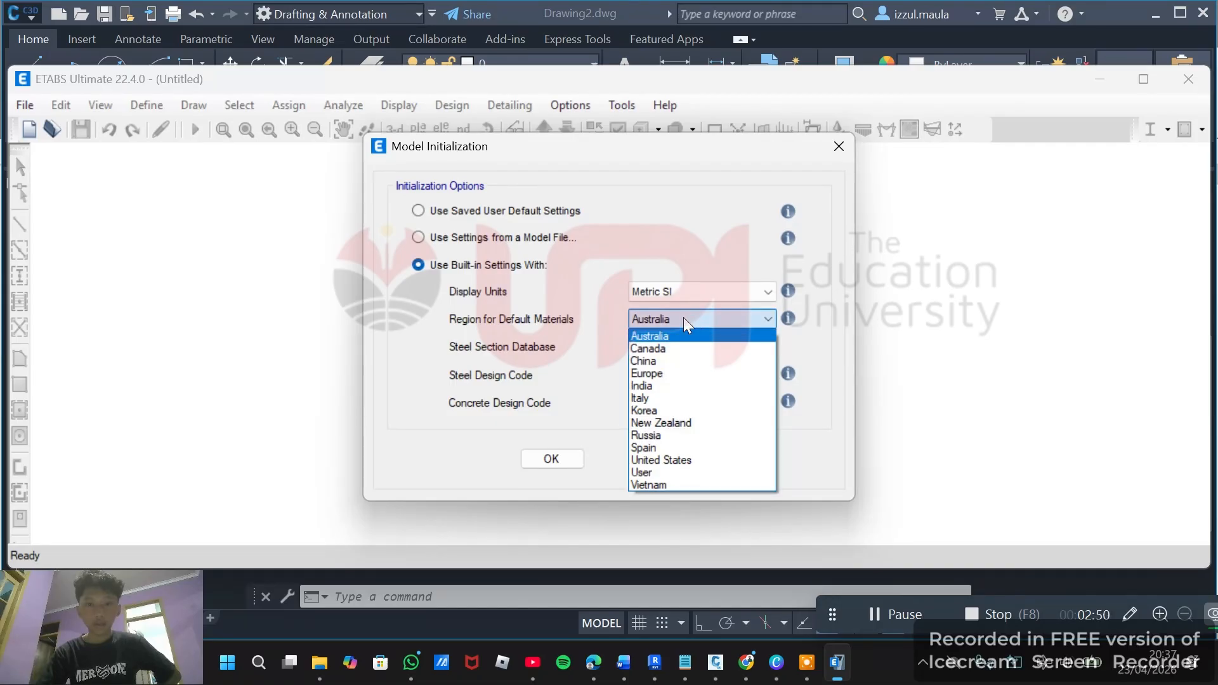
{"action": "left_click", "coordinate": [642, 472]}
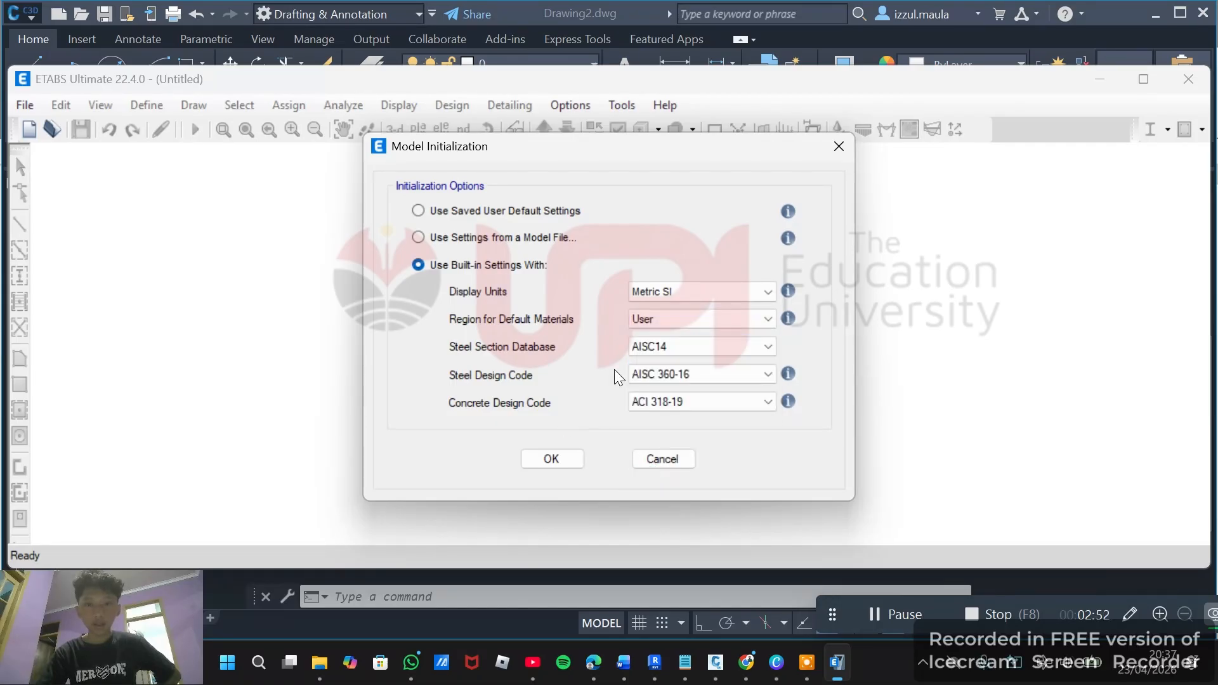
{"action": "left_click", "coordinate": [560, 458]}
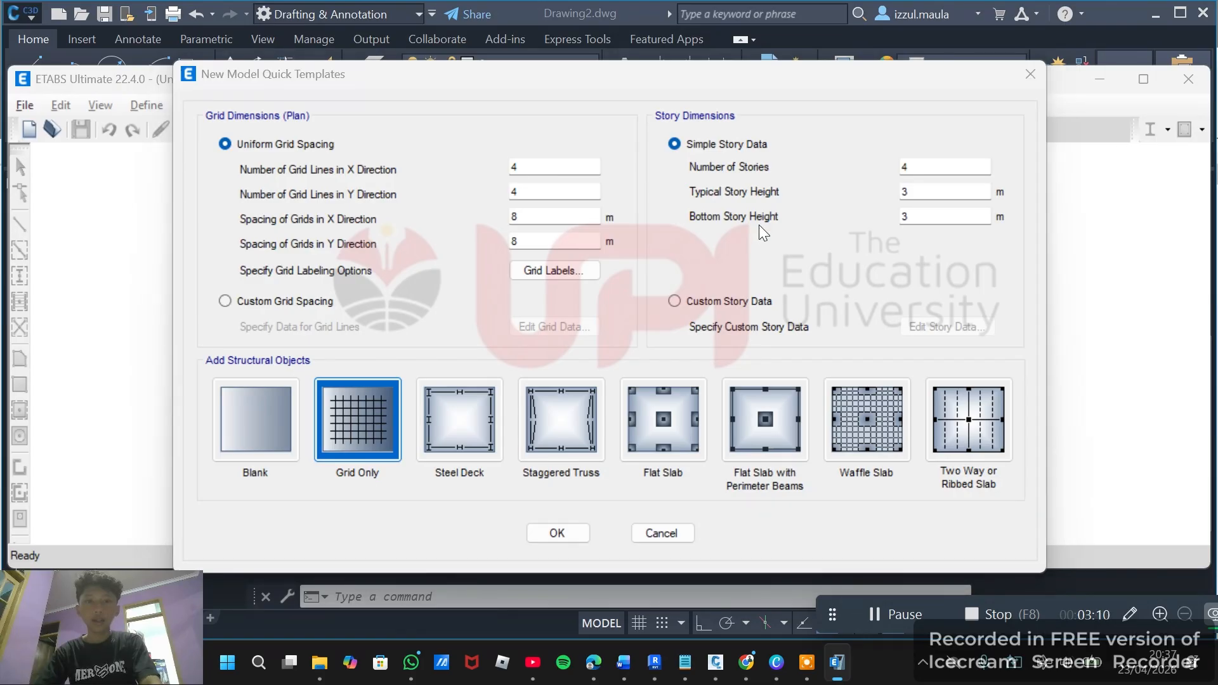
Set the typical and bottom story heights to 3,5 m for the 4-story grid and create it as a Blank template.
{"action": "key", "text": "alt+Tab"}
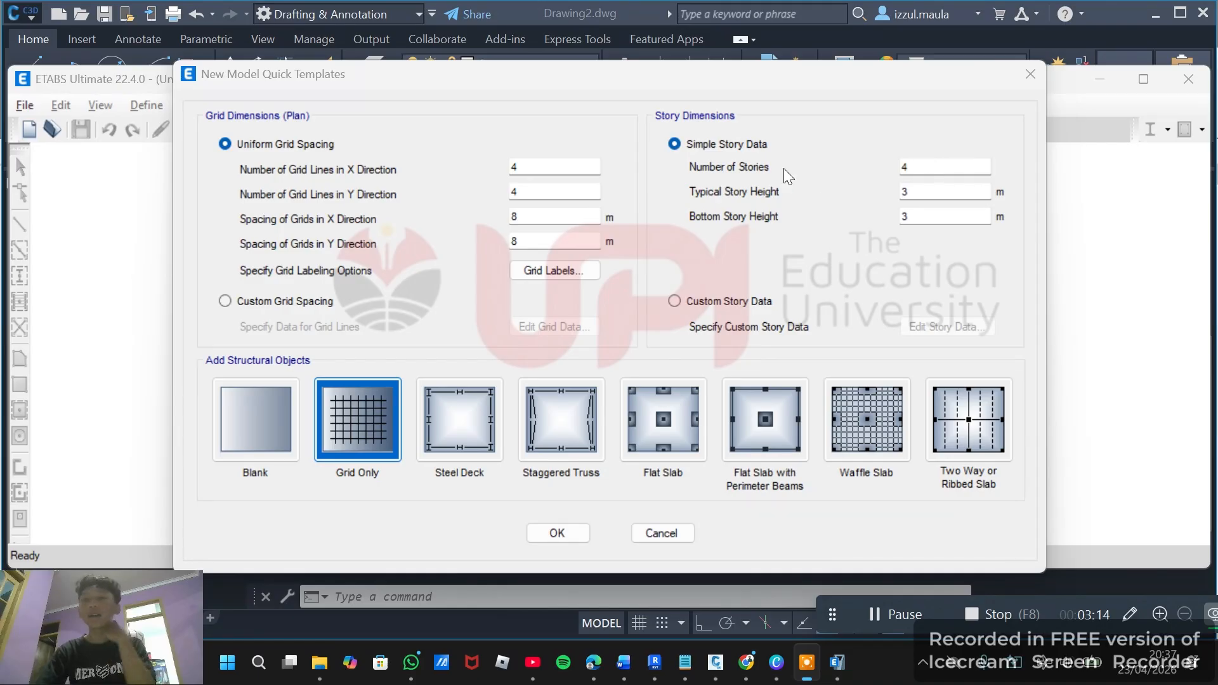
{"action": "left_click", "coordinate": [918, 165]}
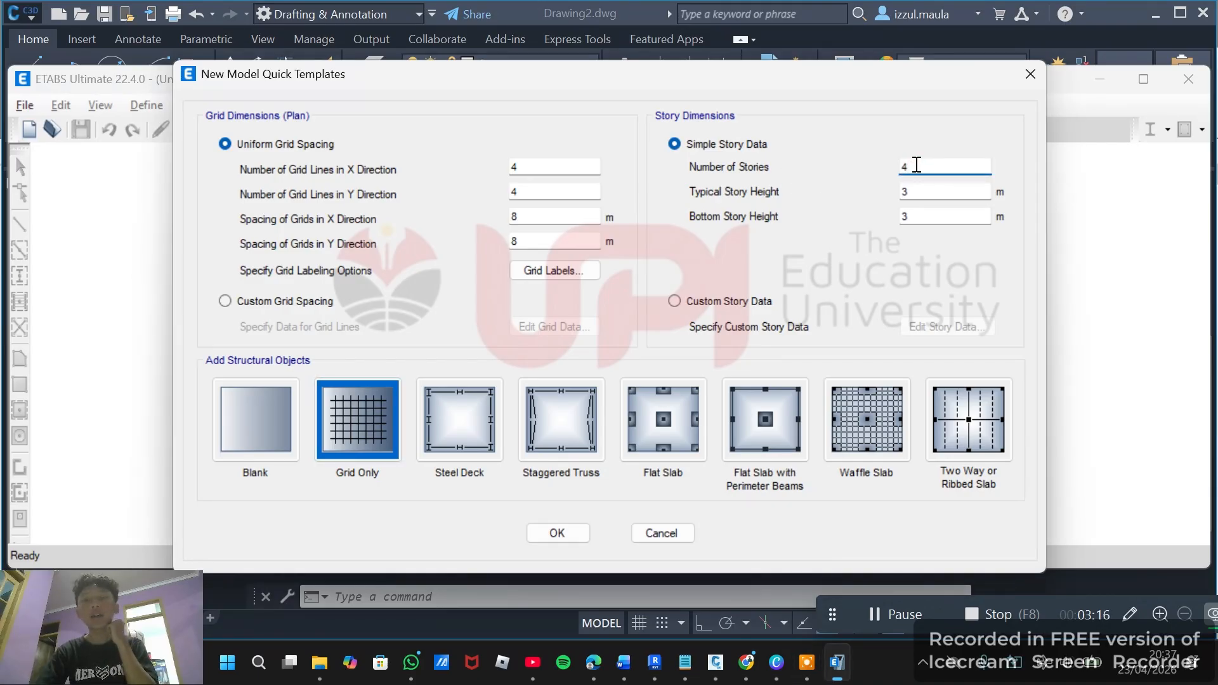
{"action": "left_click_drag", "start_coordinate": [909, 166], "coordinate": [896, 169]}
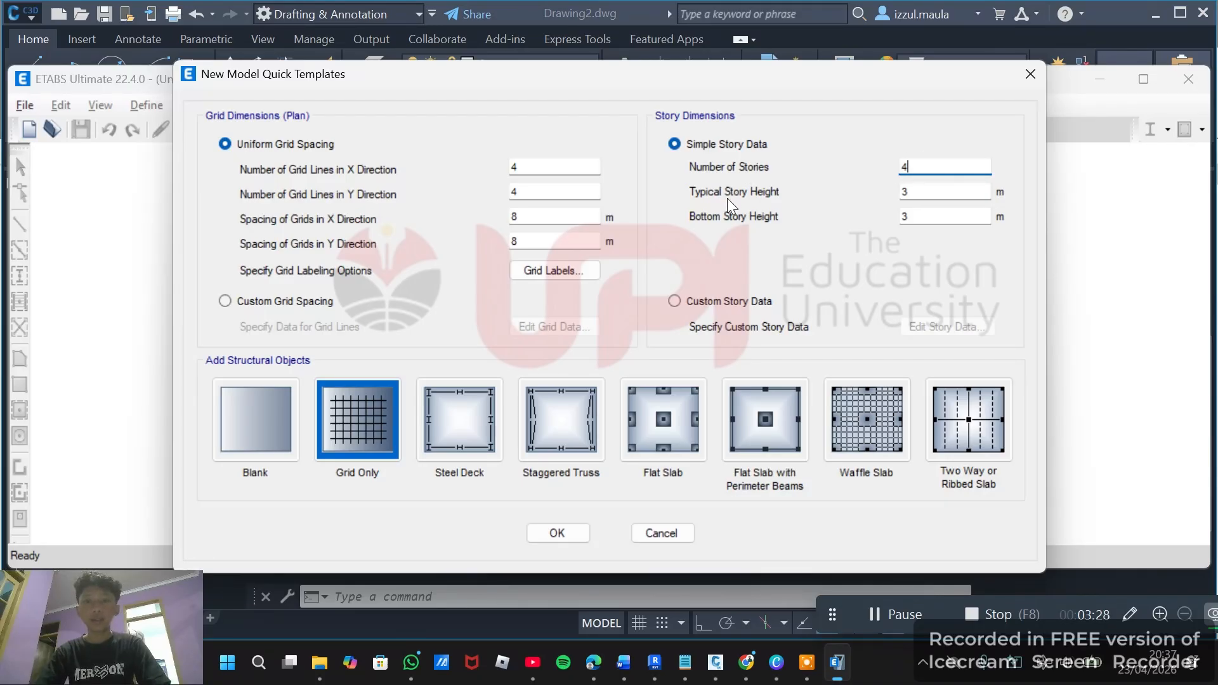
{"action": "left_click", "coordinate": [925, 191]}
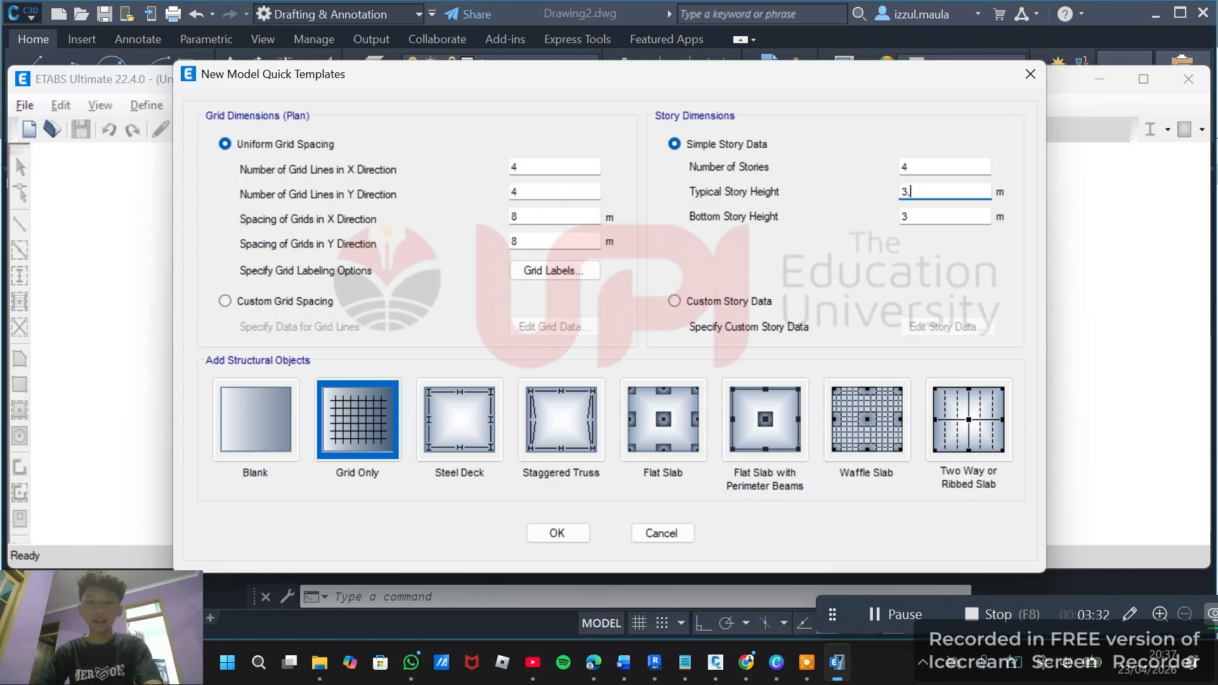
{"action": "type", "text": "5"}
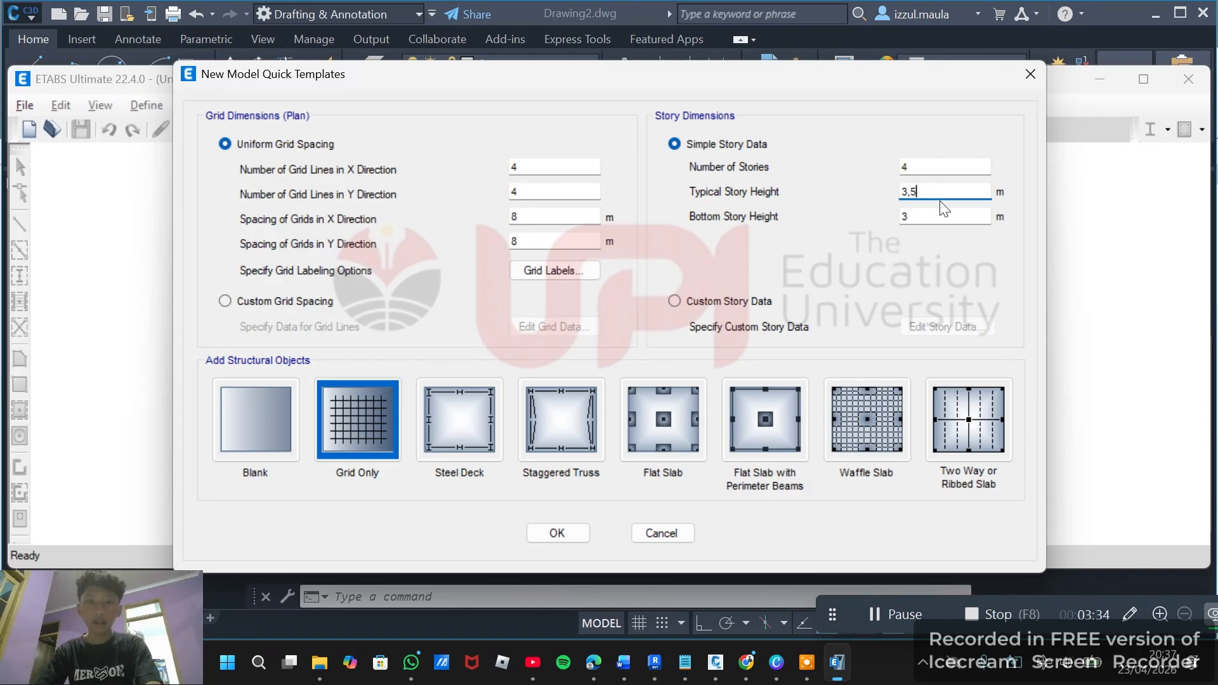
{"action": "left_click", "coordinate": [935, 215]}
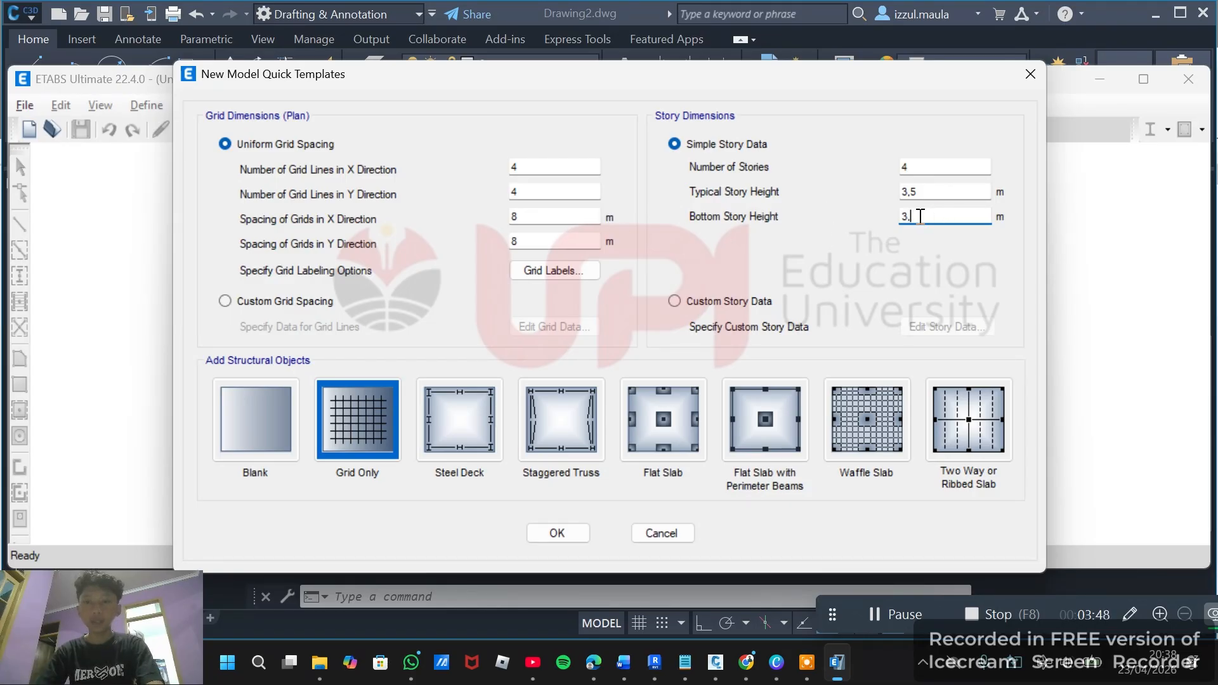
{"action": "type", "text": "5"}
{"action": "double_click", "coordinate": [906, 217]}
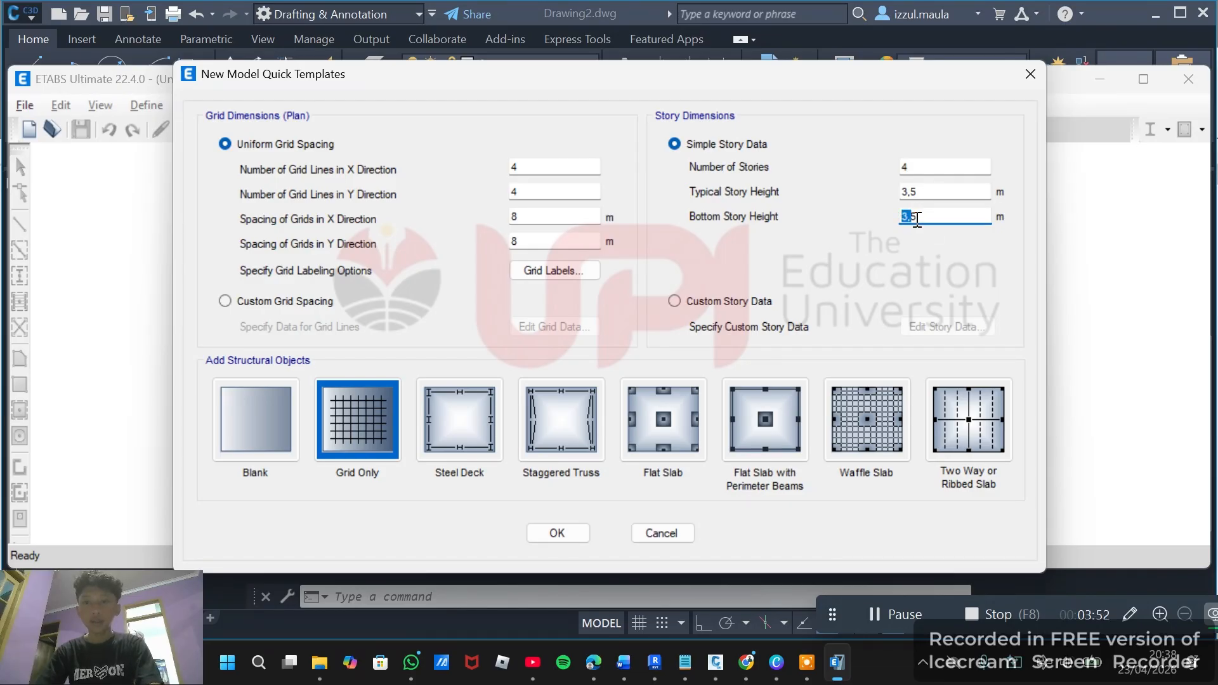
{"action": "left_click", "coordinate": [917, 219]}
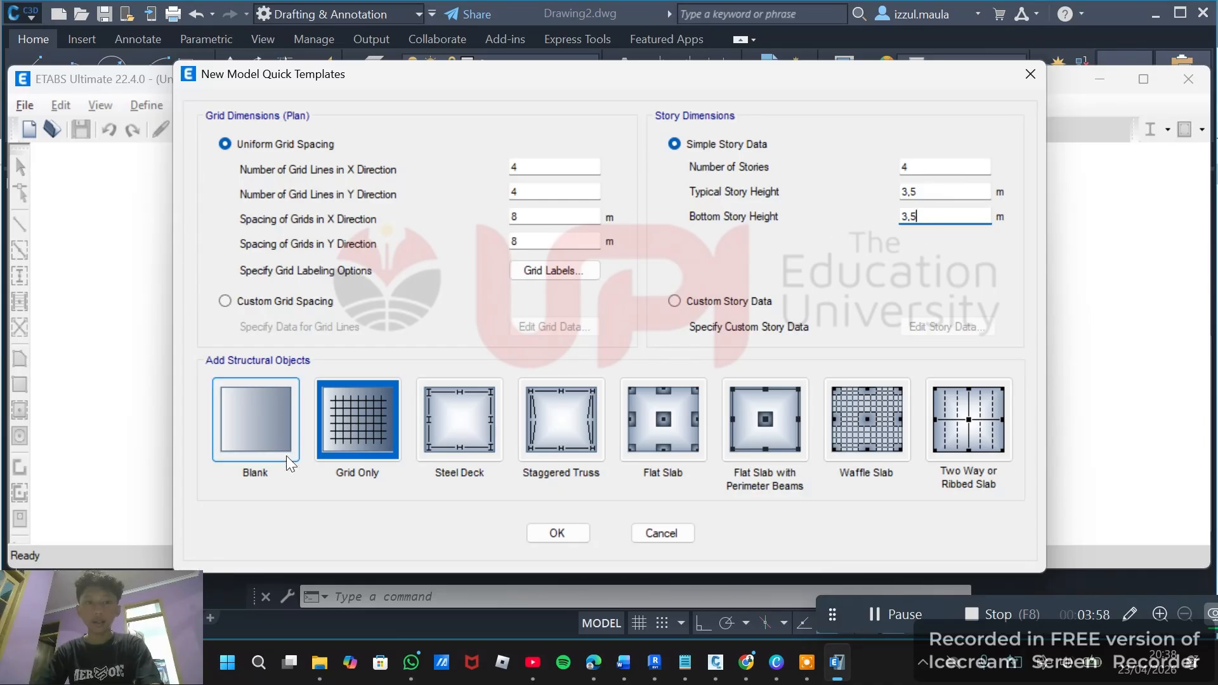
{"action": "left_click", "coordinate": [265, 433]}
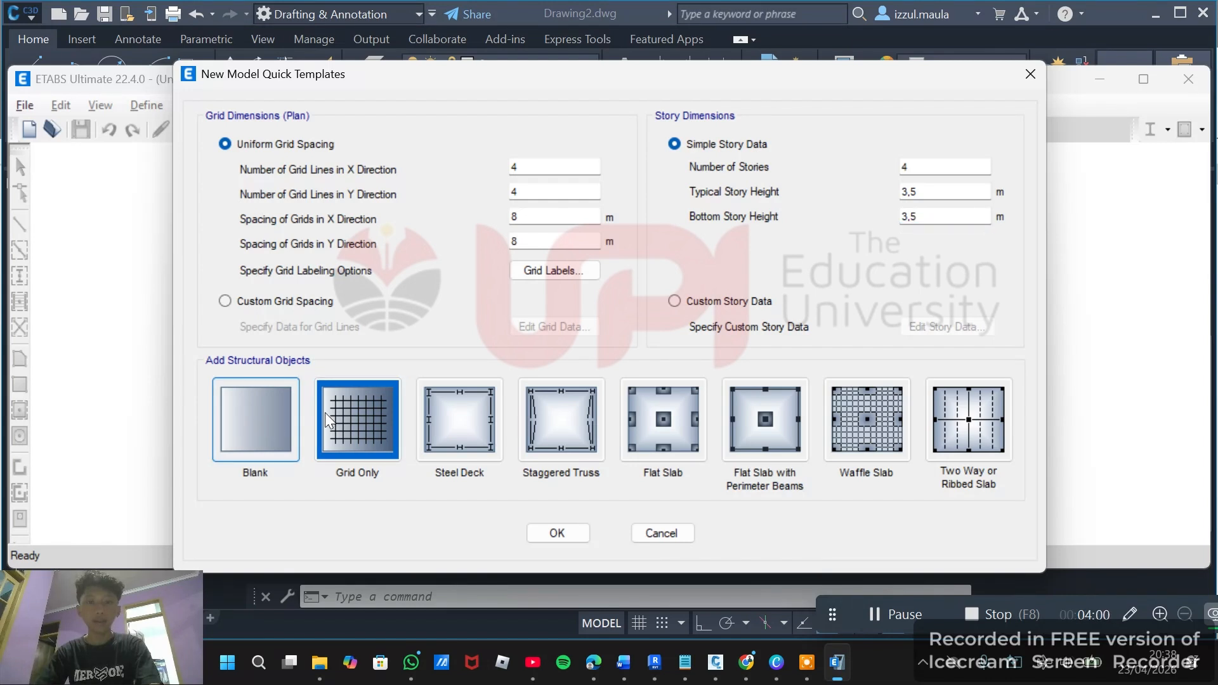
{"action": "left_click", "coordinate": [564, 538]}
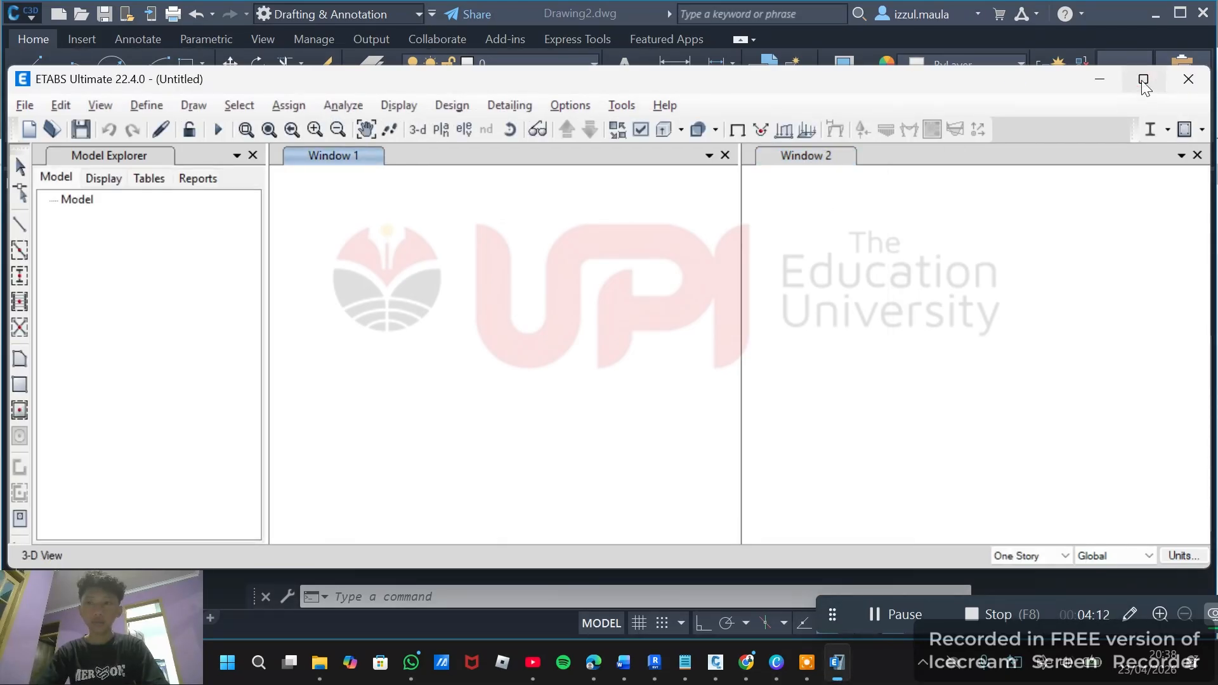
Open the frame section definitions and add a new concrete rectangular frame section.
{"action": "mouse_move", "coordinate": [1142, 82]}
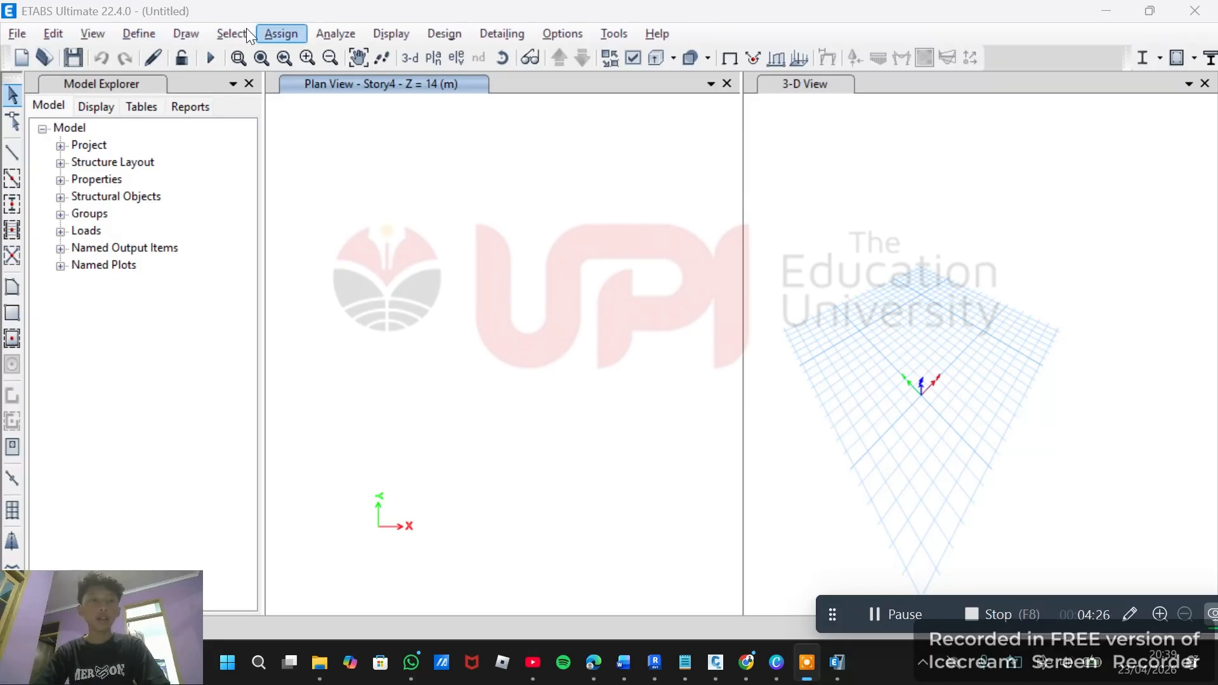
{"action": "left_click", "coordinate": [153, 34]}
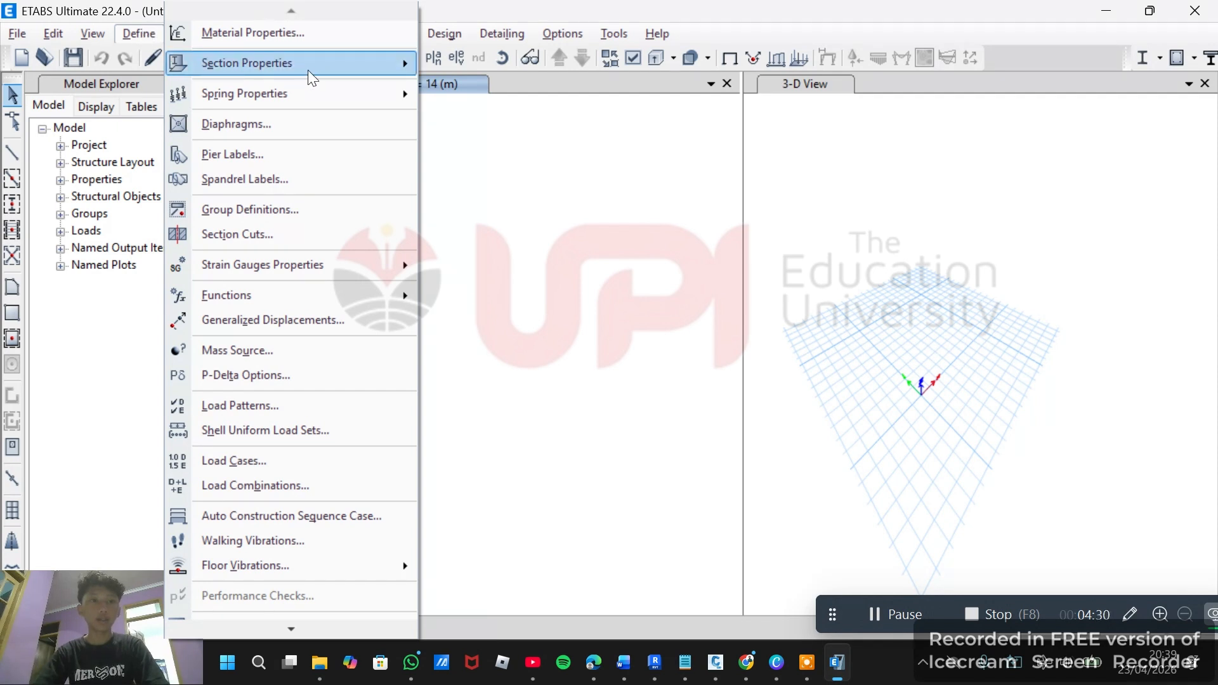
{"action": "mouse_move", "coordinate": [356, 66]}
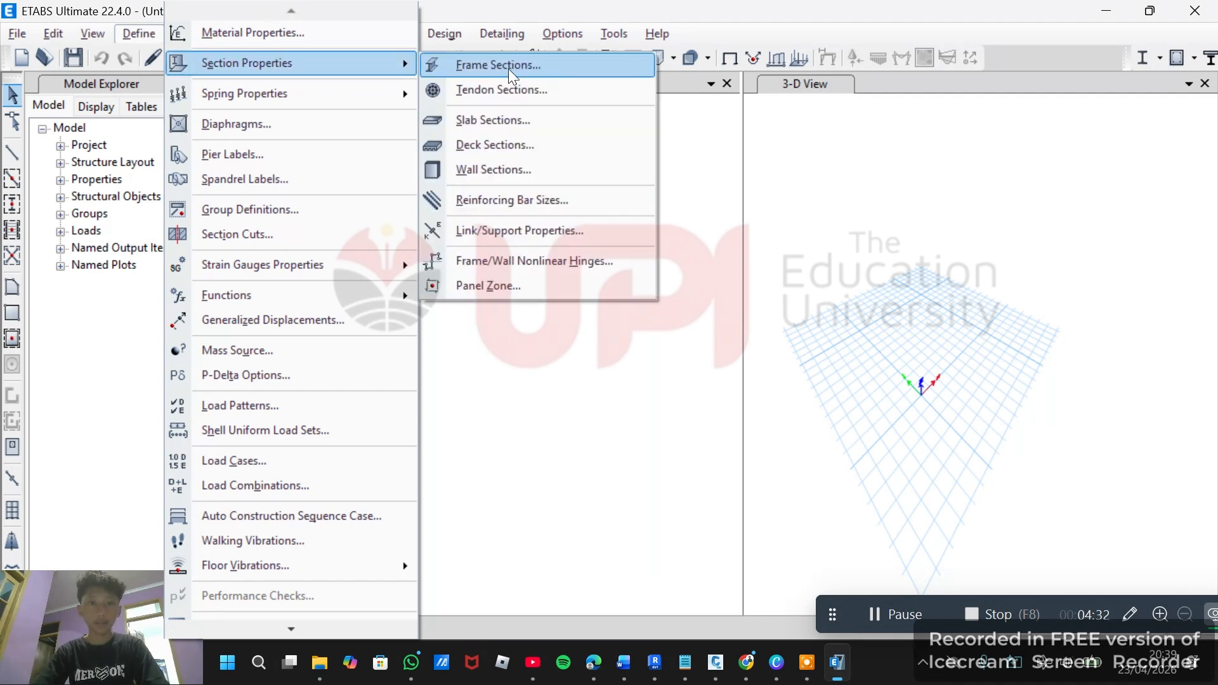
{"action": "left_click", "coordinate": [531, 66]}
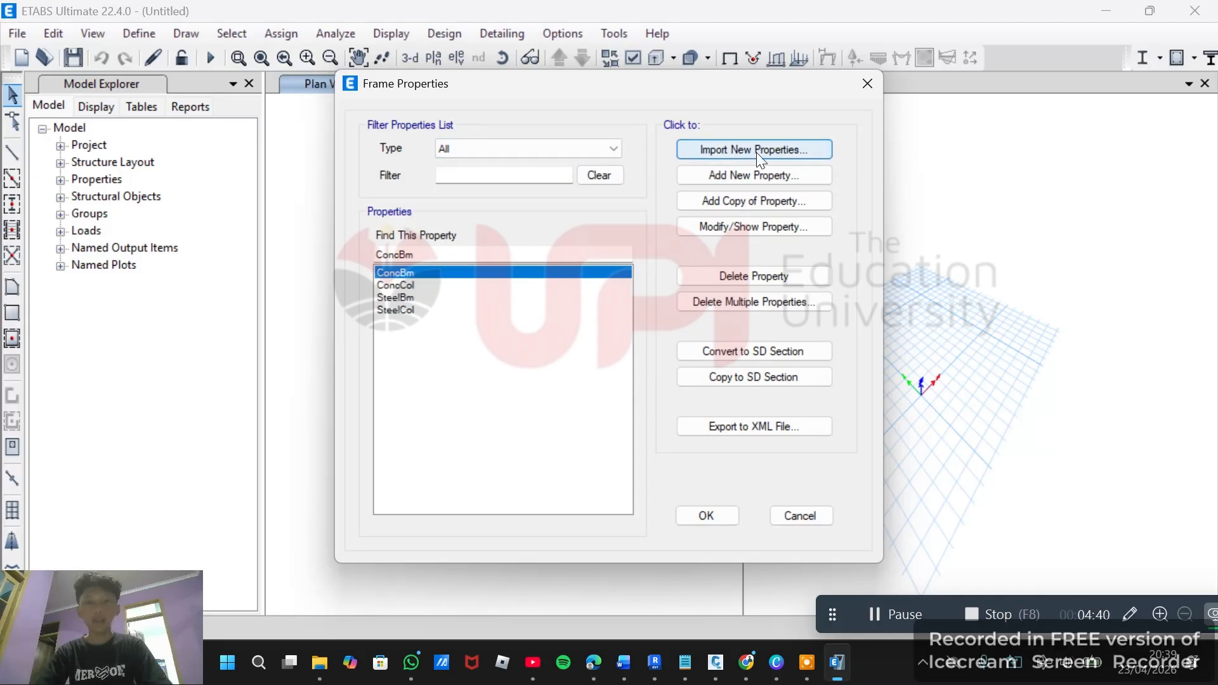
{"action": "left_click", "coordinate": [740, 182]}
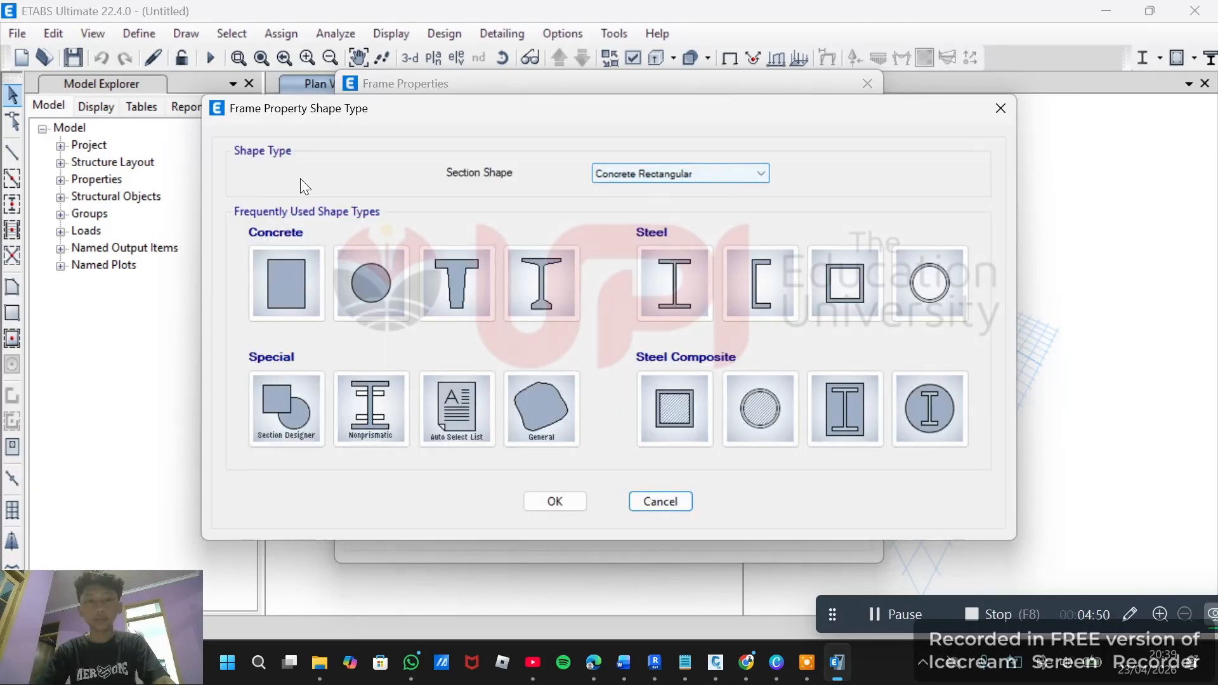
{"action": "left_click", "coordinate": [286, 272]}
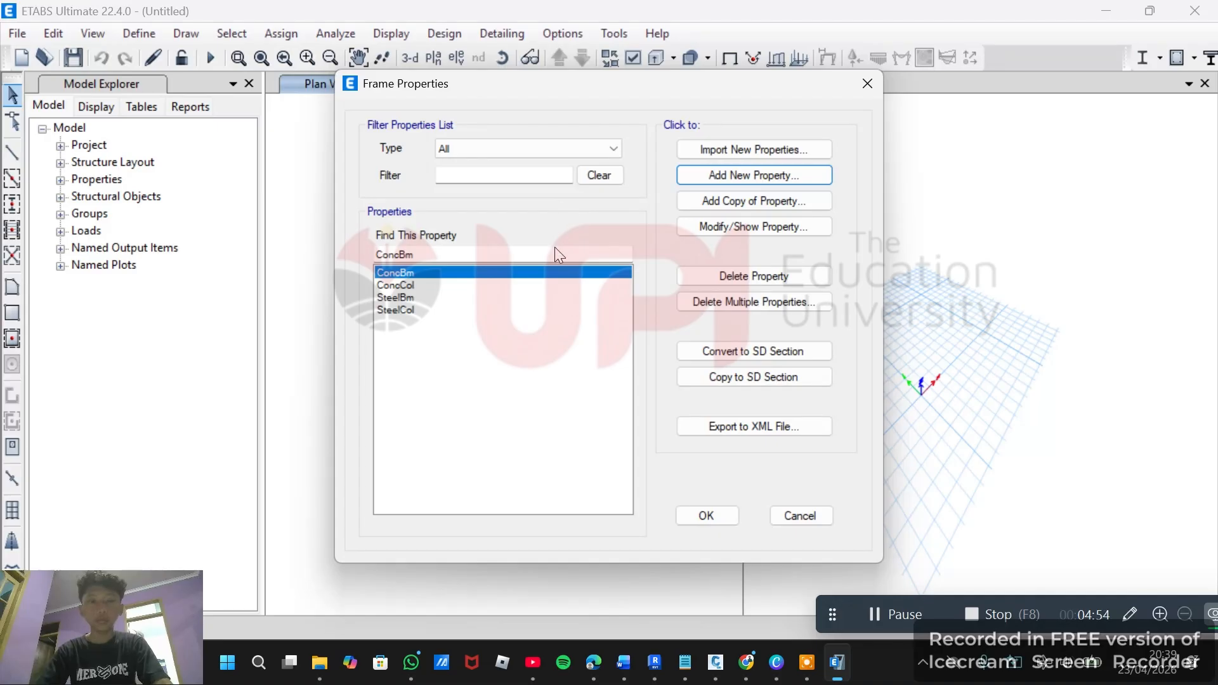
{"action": "left_click", "coordinate": [710, 177]}
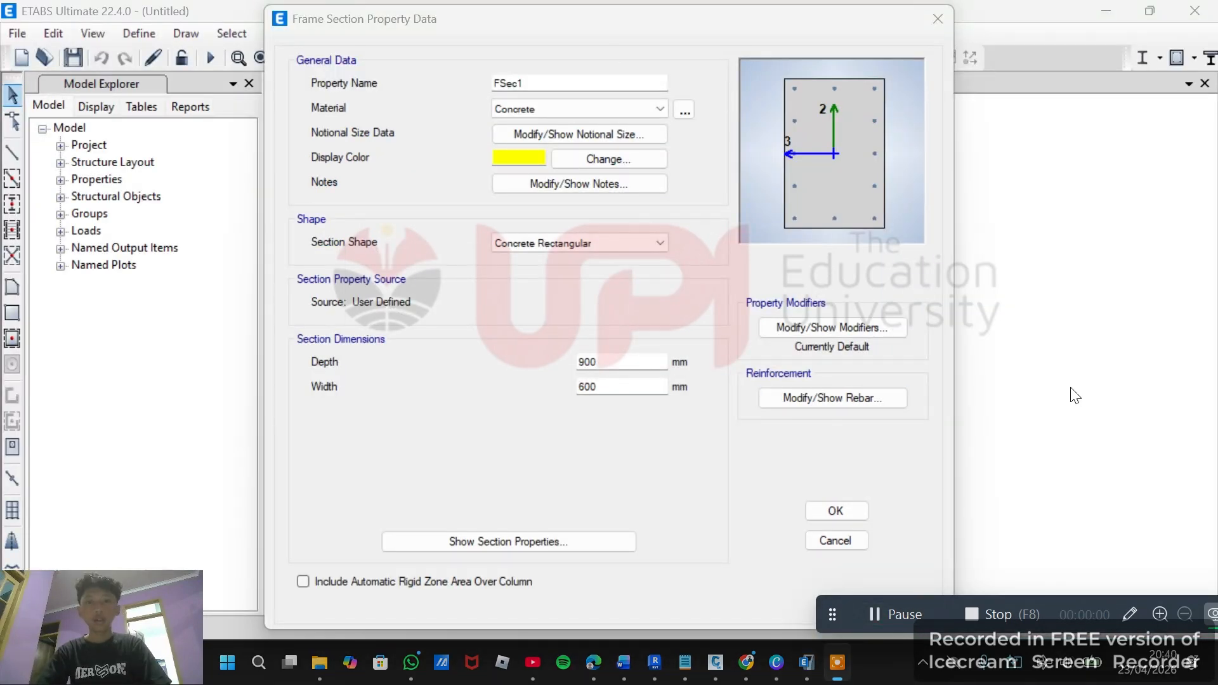
Name the new frame section B50/50.
{"action": "left_click", "coordinate": [590, 79]}
{"action": "left_click_drag", "start_coordinate": [557, 79], "coordinate": [487, 86]}
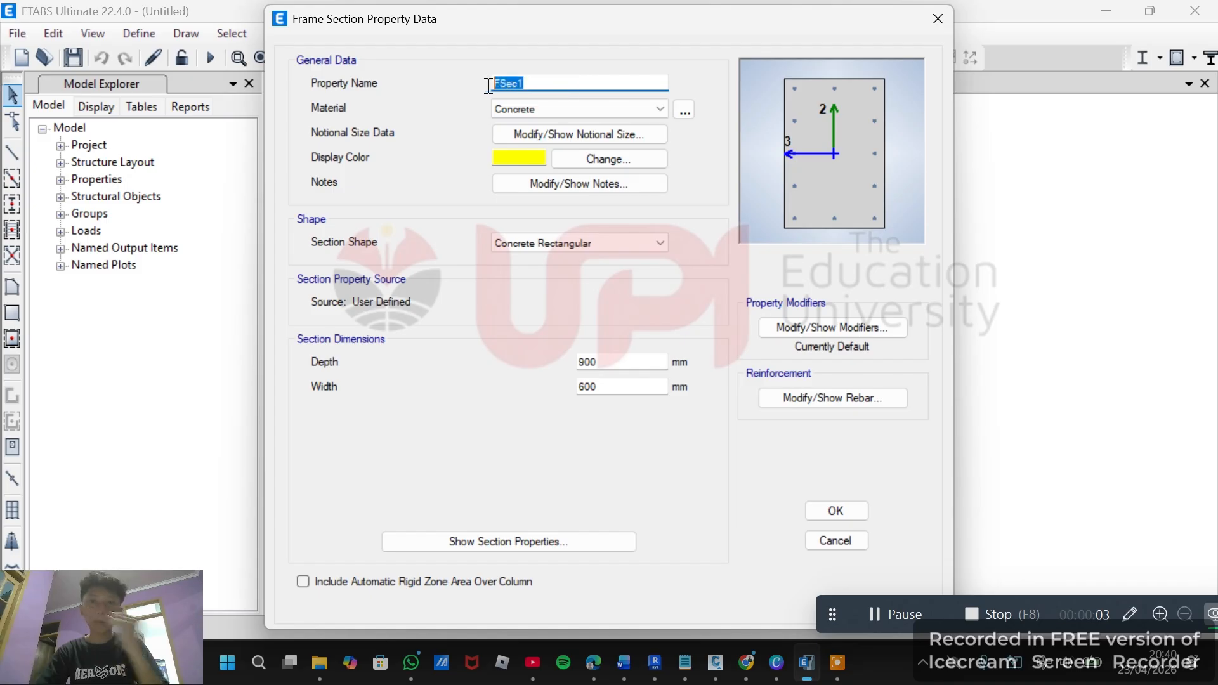
{"action": "type", "text": "B"}
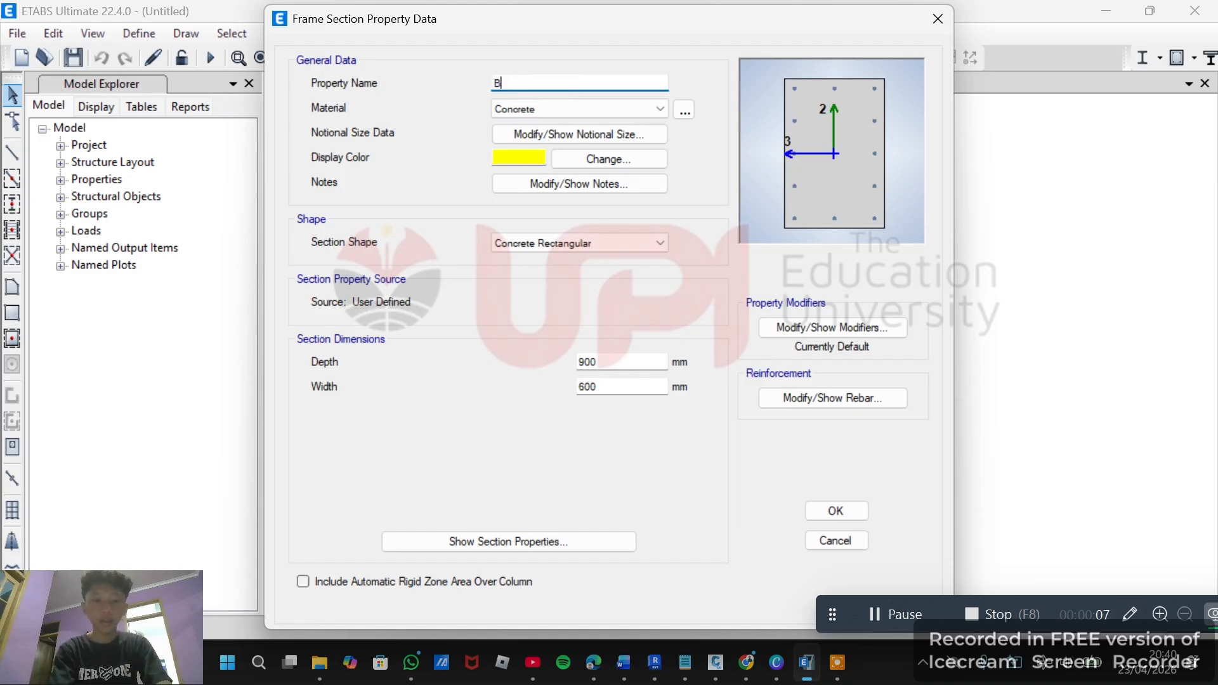
{"action": "type", "text": "50"}
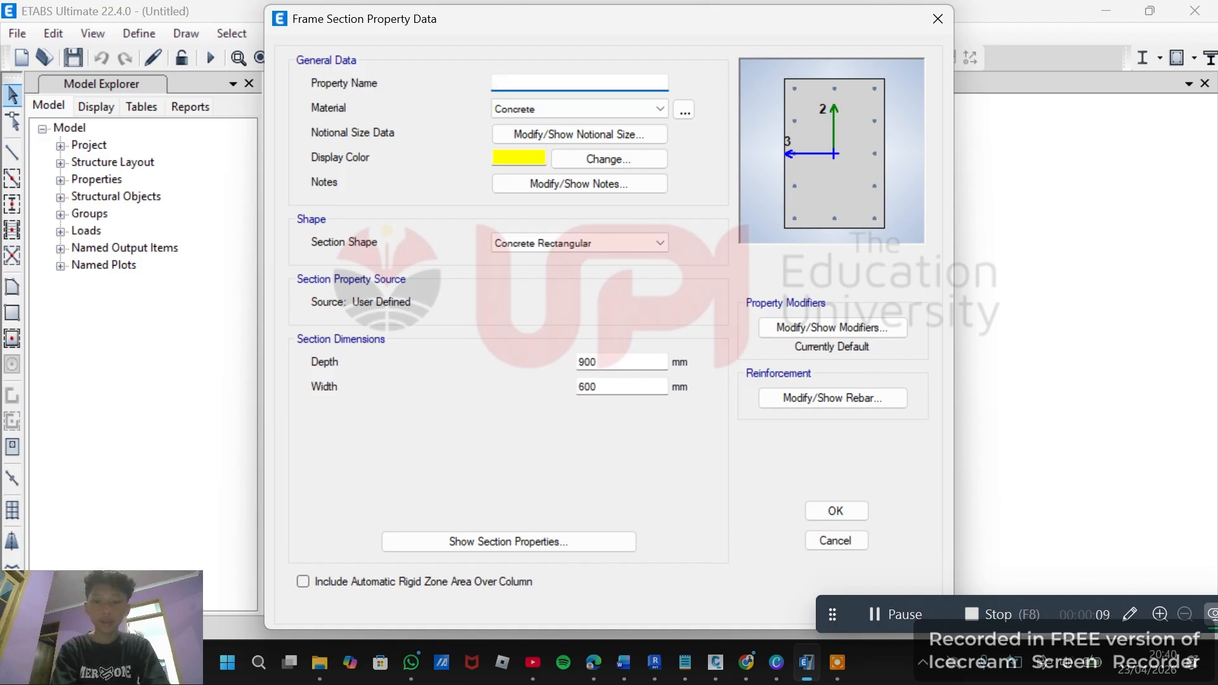
{"action": "type", "text": "/"}
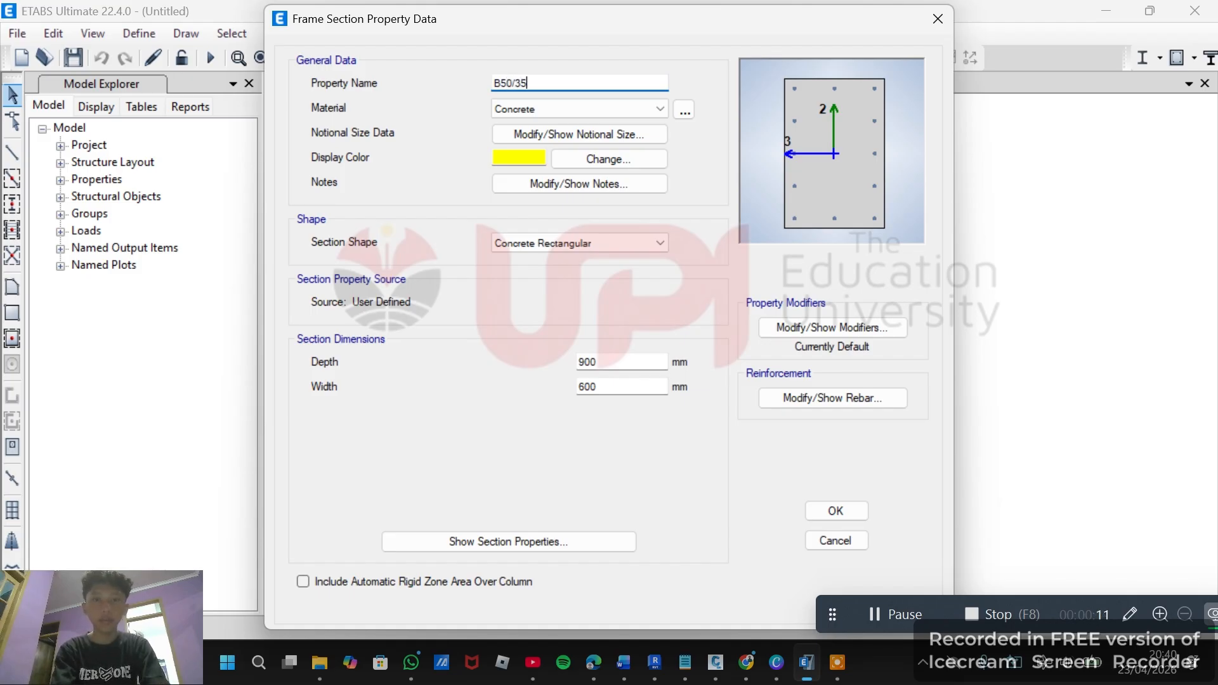
{"action": "type", "text": "5"}
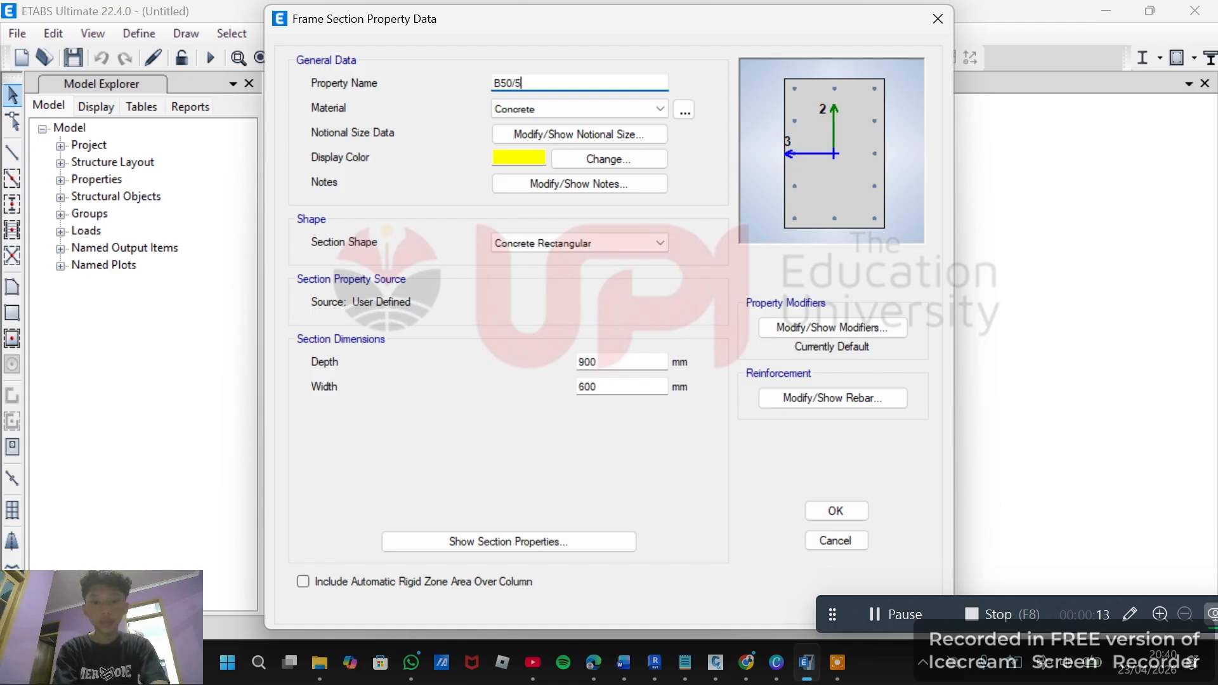
{"action": "type", "text": "0"}
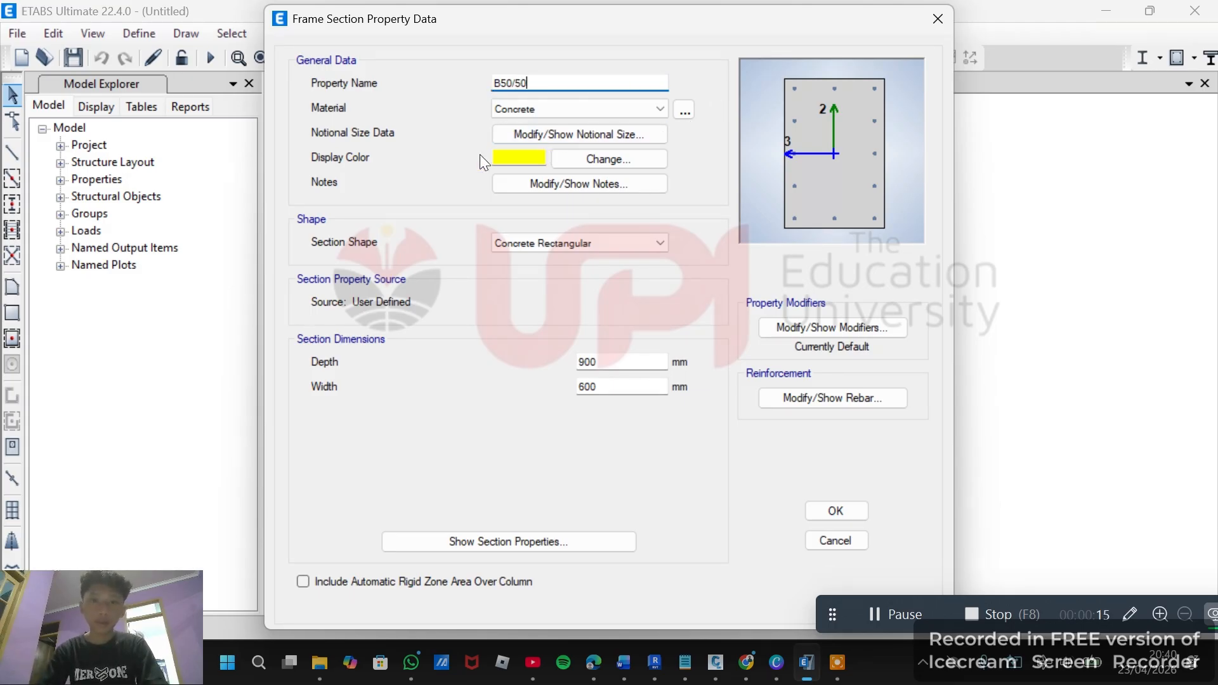
Set the frame section's display color to red.
{"action": "left_click", "coordinate": [528, 157]}
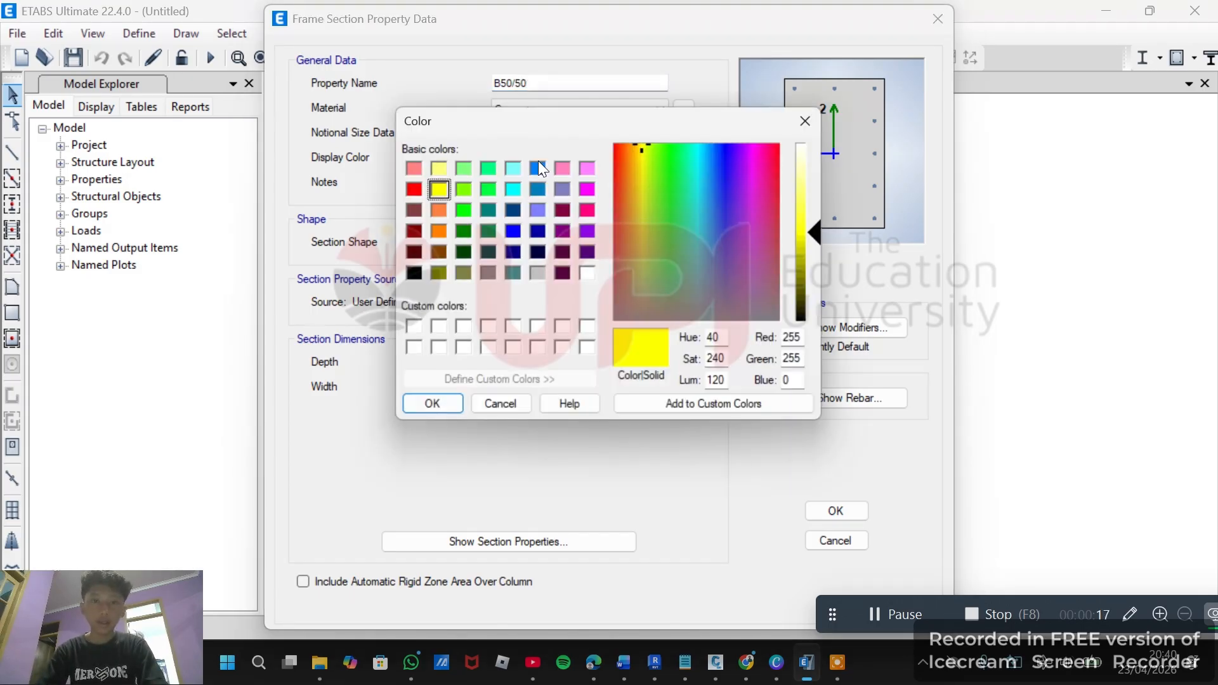
{"action": "left_click", "coordinate": [413, 189]}
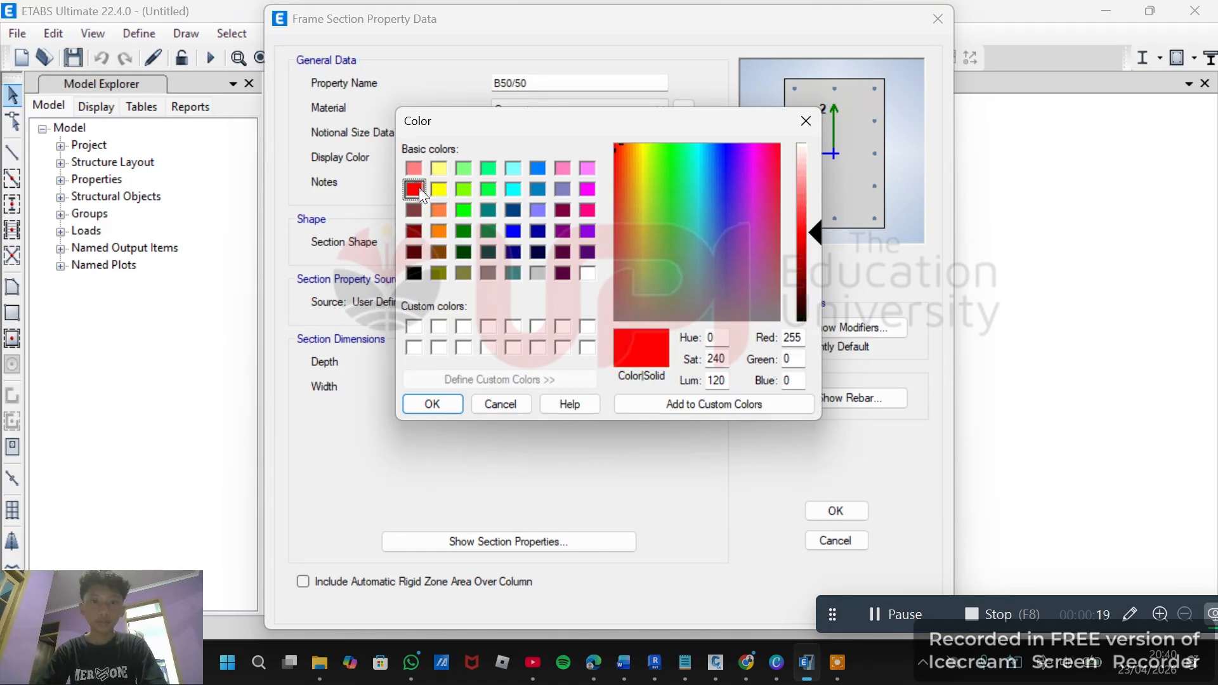
{"action": "left_click", "coordinate": [432, 404]}
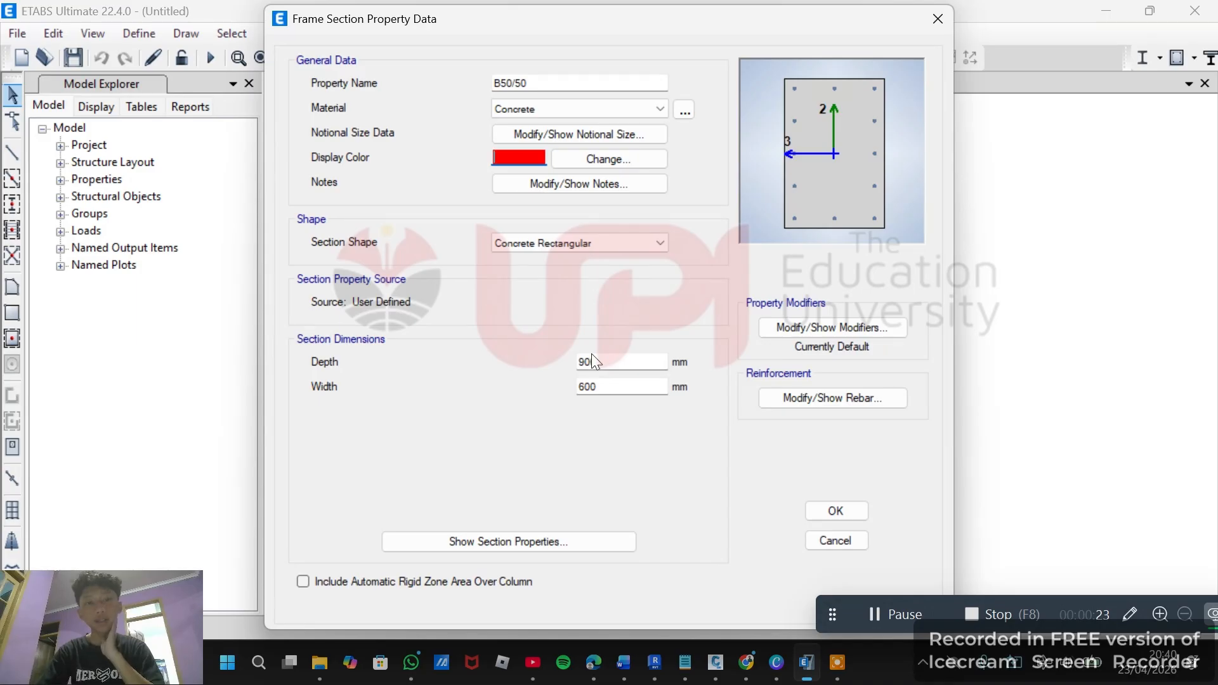
Rename the frame section B30/50 and set its depth to 500 mm and width to 300 mm.
{"action": "left_click_drag", "start_coordinate": [636, 365], "coordinate": [509, 368]}
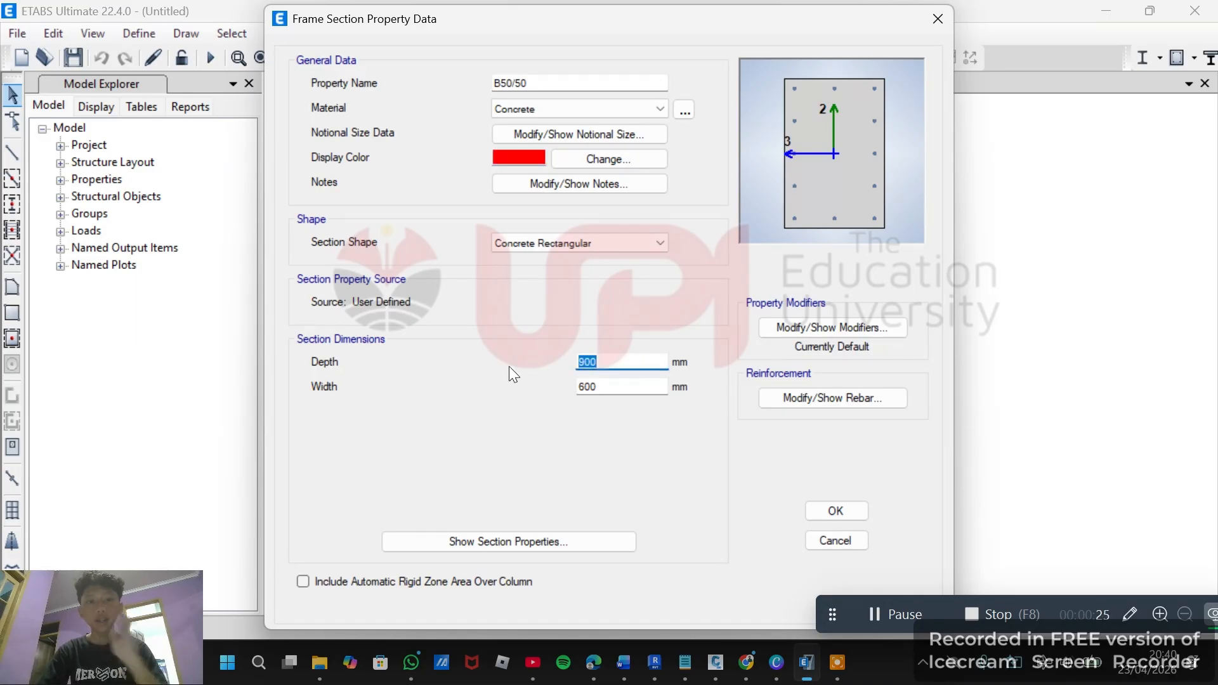
{"action": "left_click", "coordinate": [503, 80]}
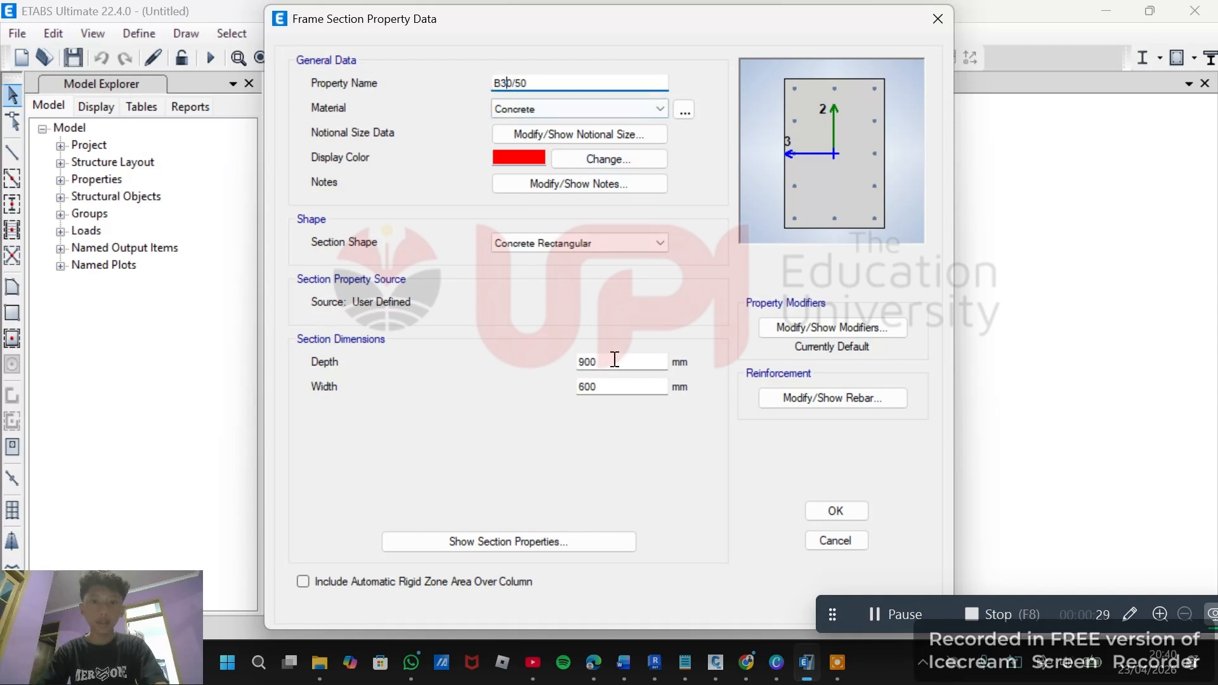
{"action": "left_click_drag", "start_coordinate": [600, 356], "coordinate": [583, 357]}
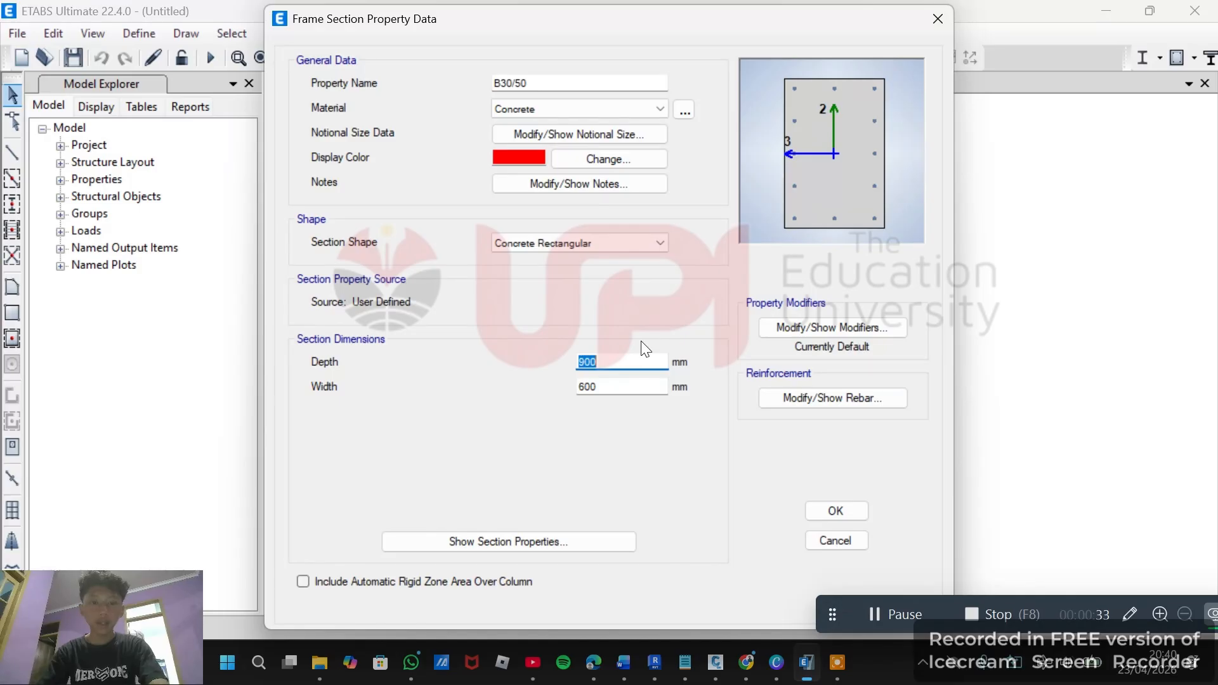
{"action": "type", "text": "500"}
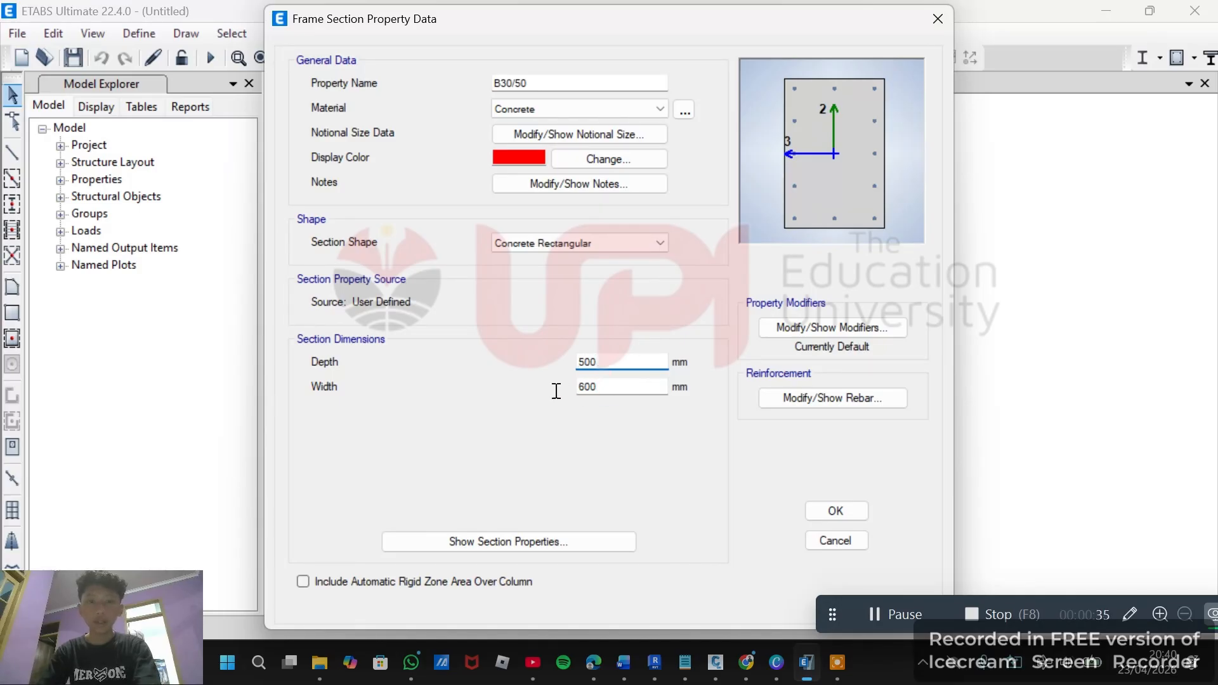
{"action": "left_click_drag", "start_coordinate": [577, 388], "coordinate": [595, 388]}
{"action": "type", "text": "300"}
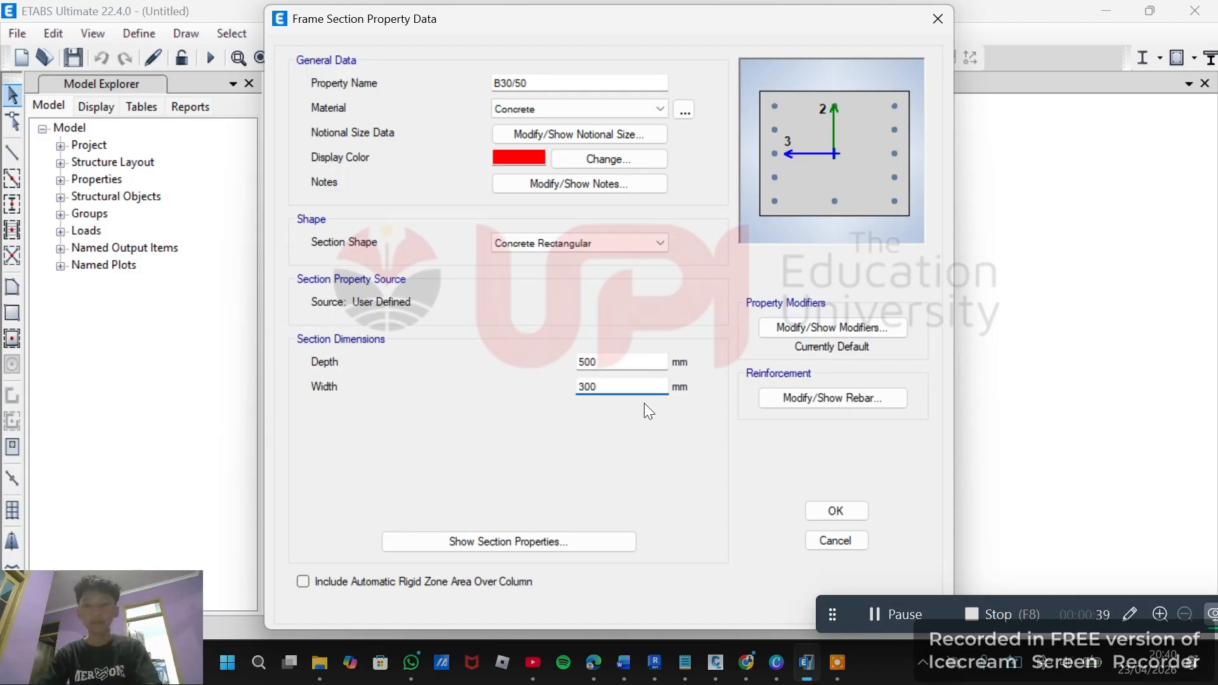
{"action": "key", "text": "Return"}
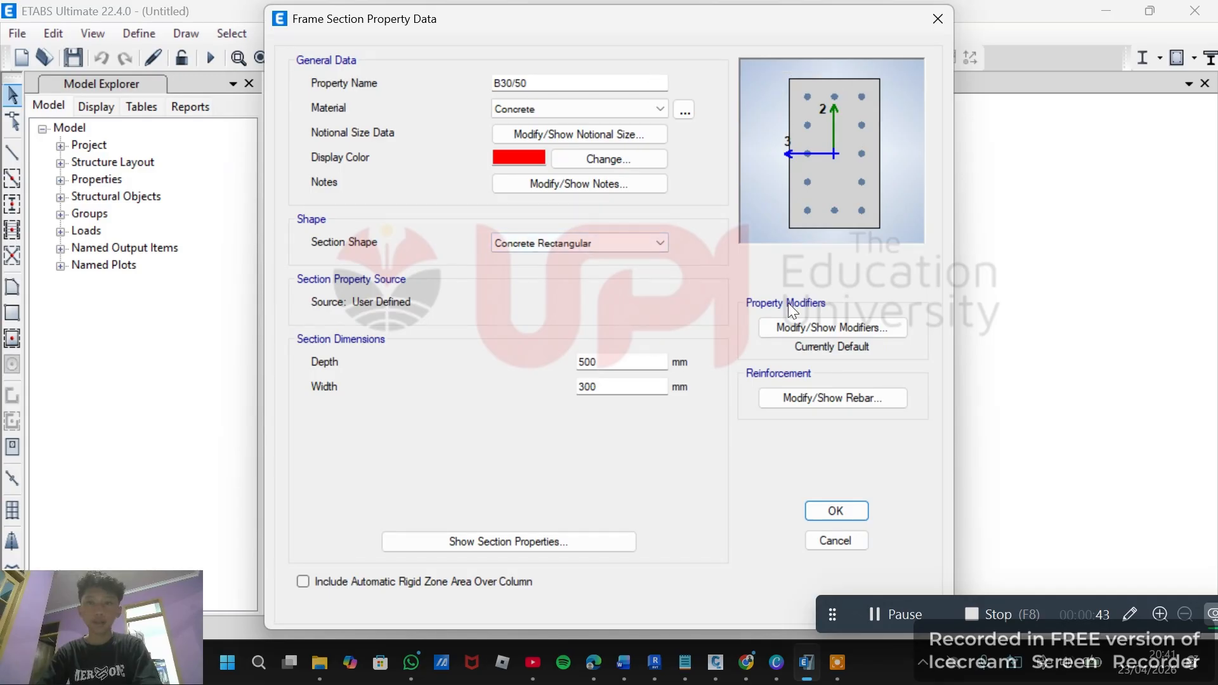
Inspect the section's property modifiers without changes, and open its reinforcement data.
{"action": "left_click", "coordinate": [829, 323]}
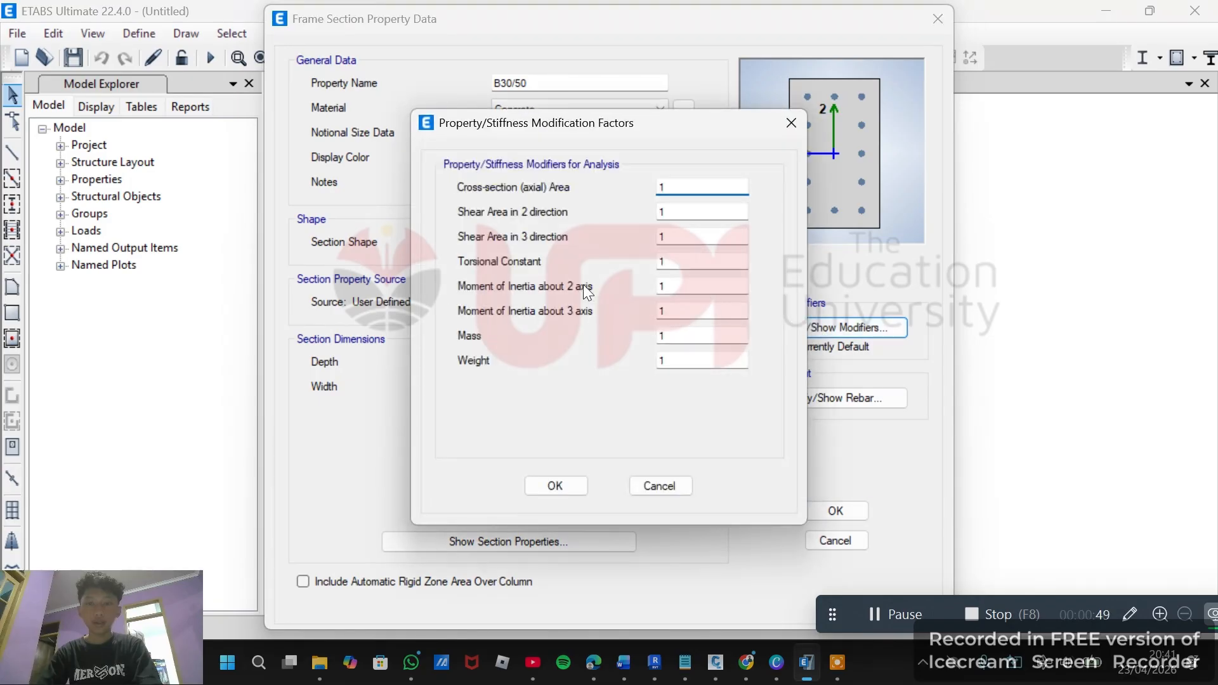
{"action": "left_click", "coordinate": [790, 122]}
{"action": "left_click", "coordinate": [843, 406]}
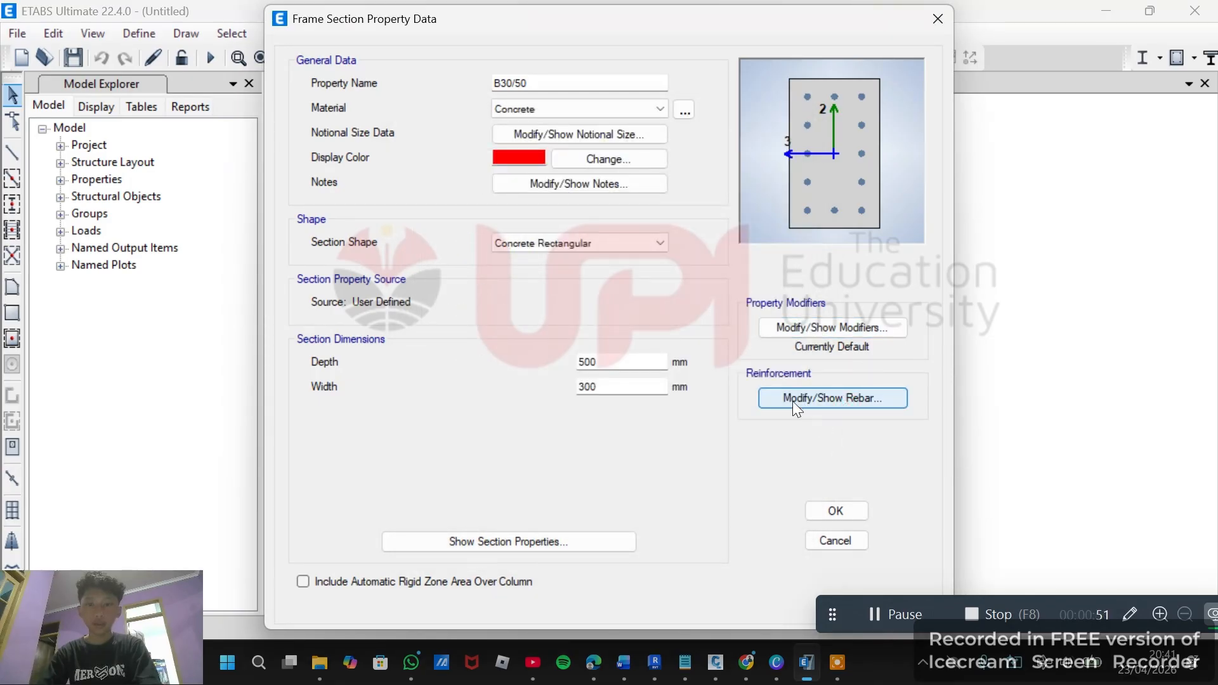
{"action": "left_click", "coordinate": [845, 400]}
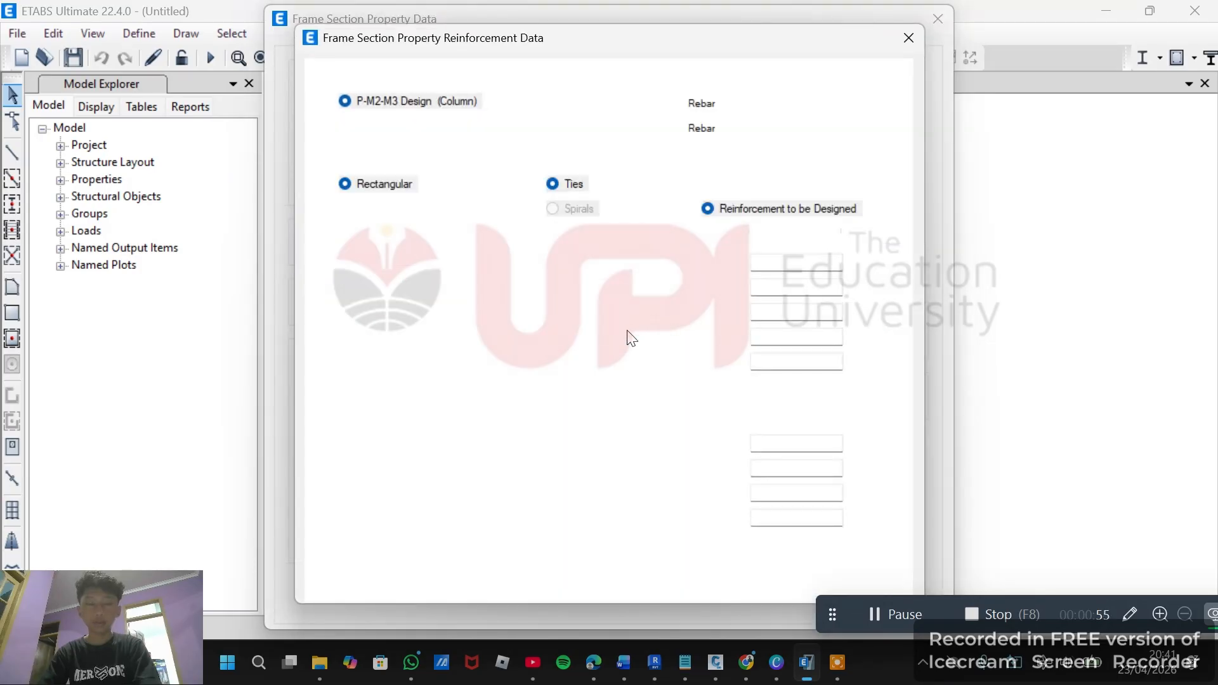
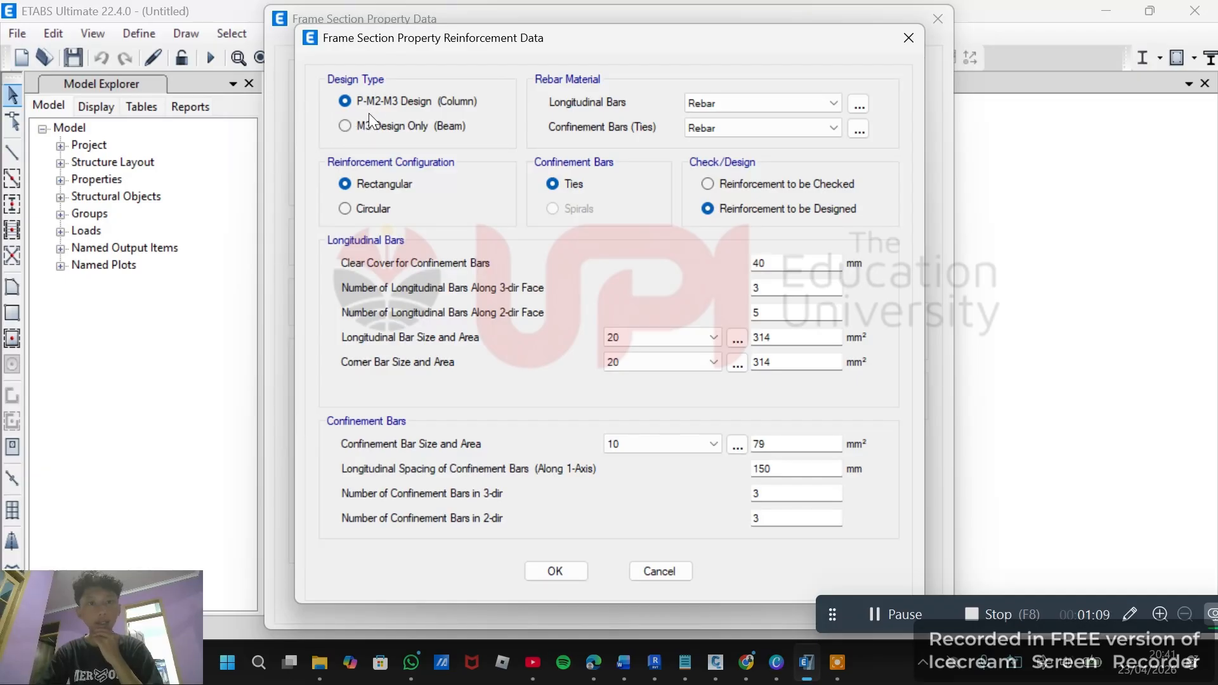
Set the section's design type to M3 Design Only (Beam) and confirm the B30/50 section.
{"action": "left_click", "coordinate": [347, 124]}
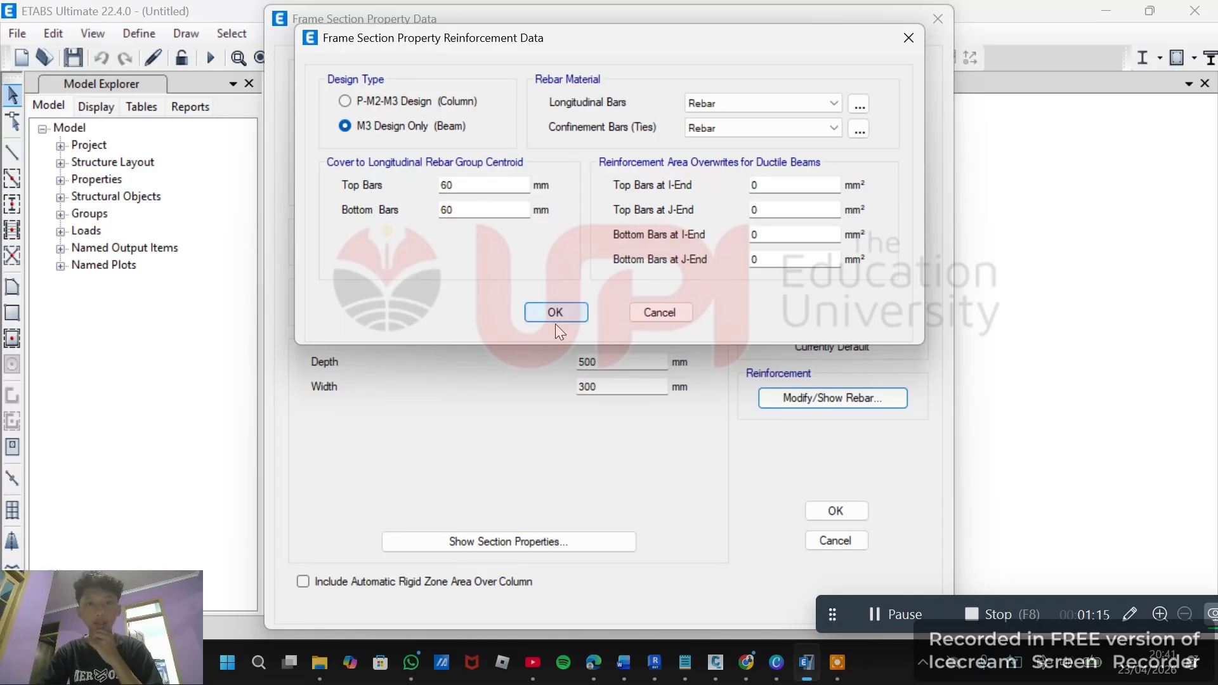
{"action": "left_click", "coordinate": [558, 307]}
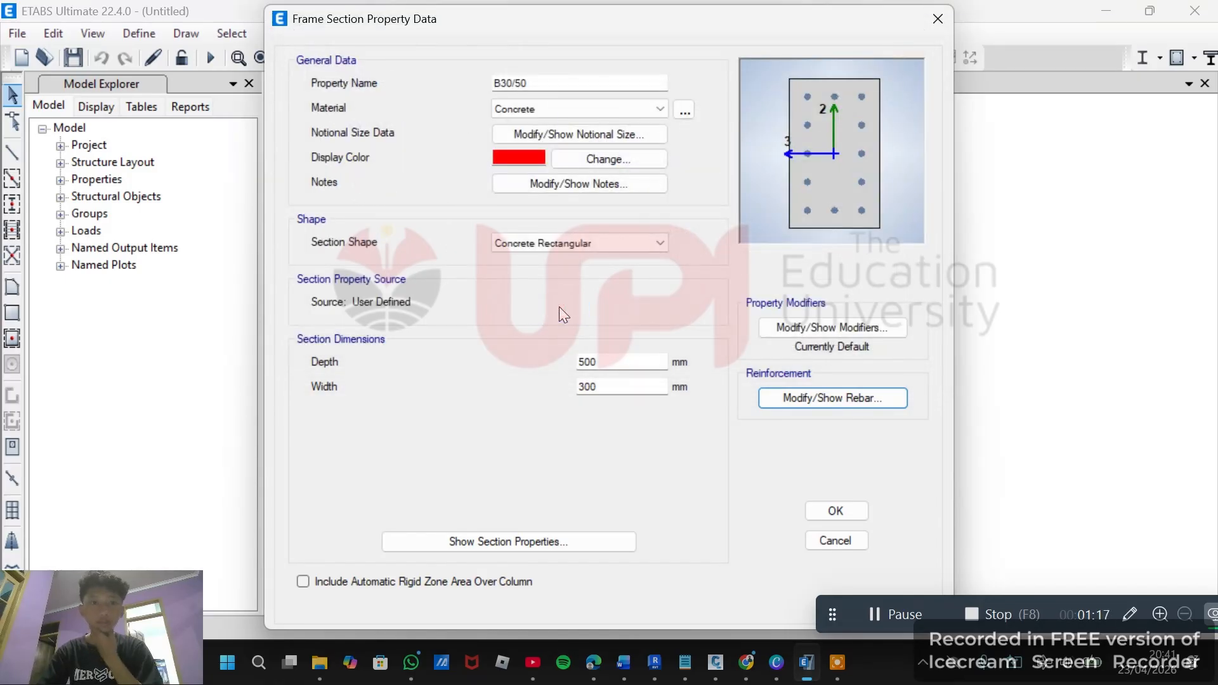
{"action": "left_click", "coordinate": [847, 509]}
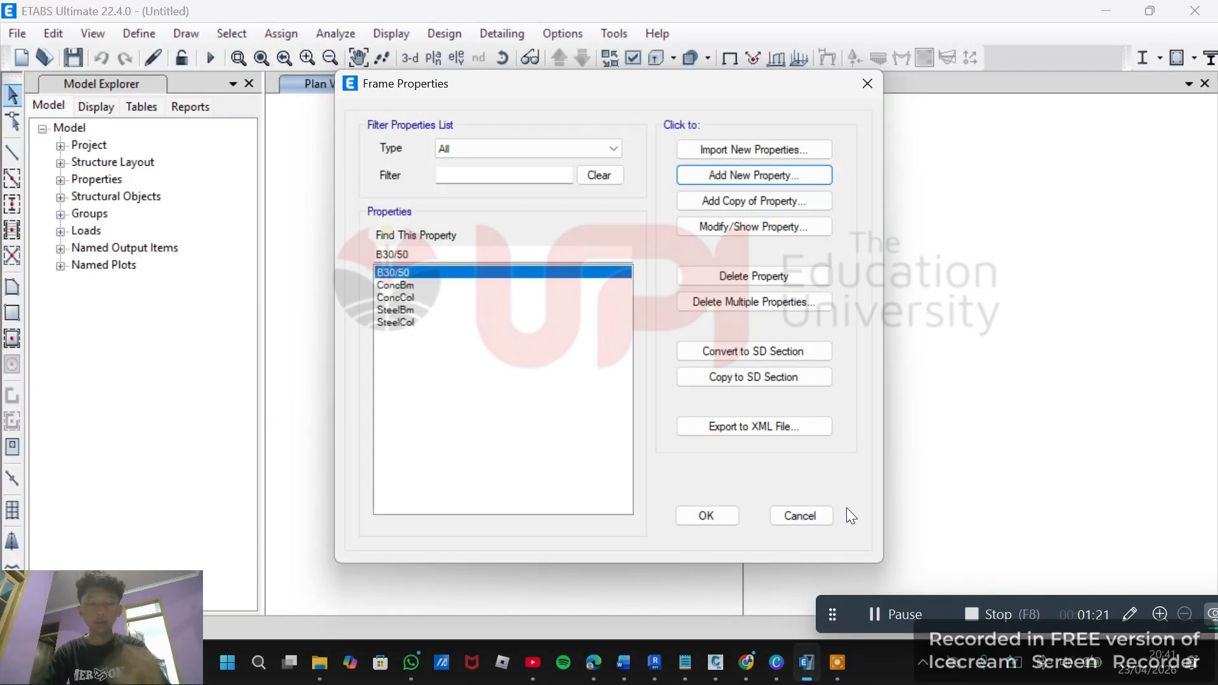
Add a copy of the B30/50 section and name the copy B20/40.
{"action": "left_click", "coordinate": [775, 201]}
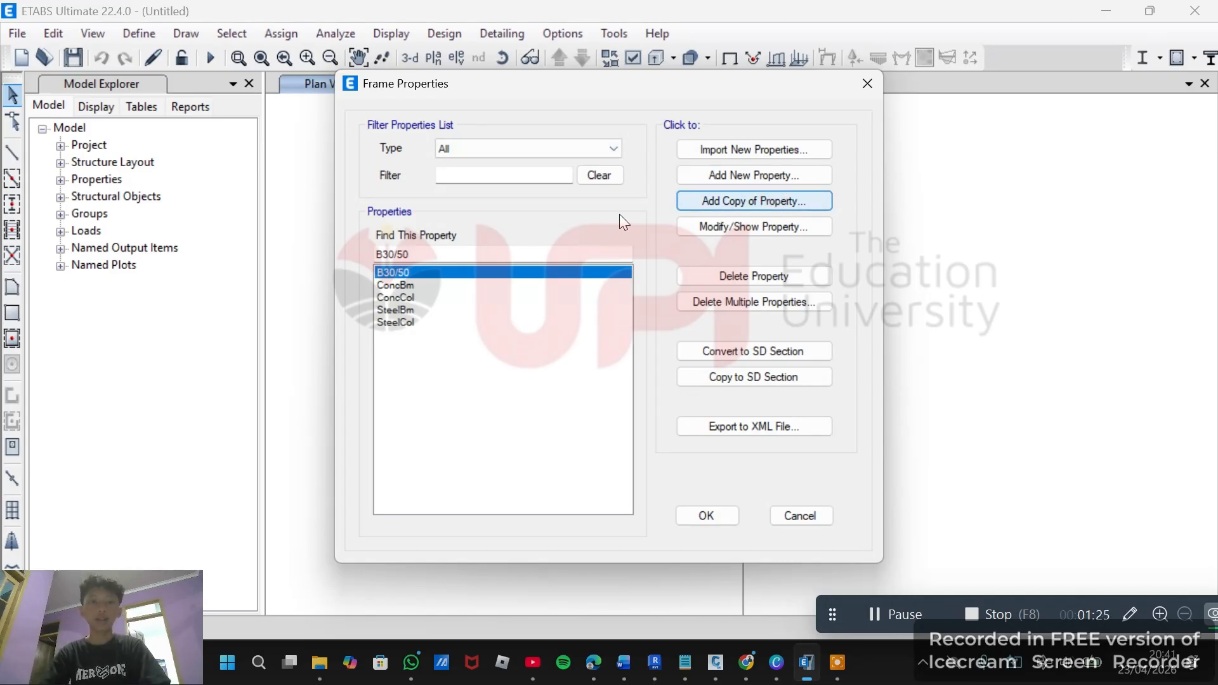
{"action": "left_click", "coordinate": [708, 202]}
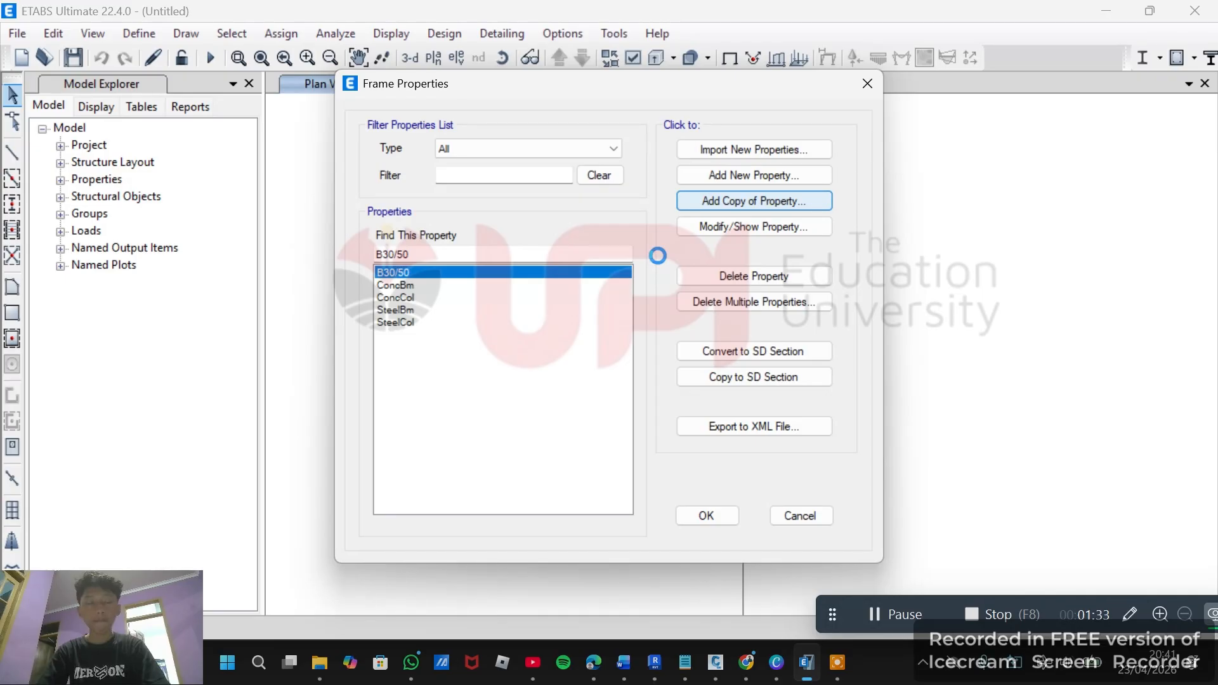
{"action": "left_click", "coordinate": [892, 602]}
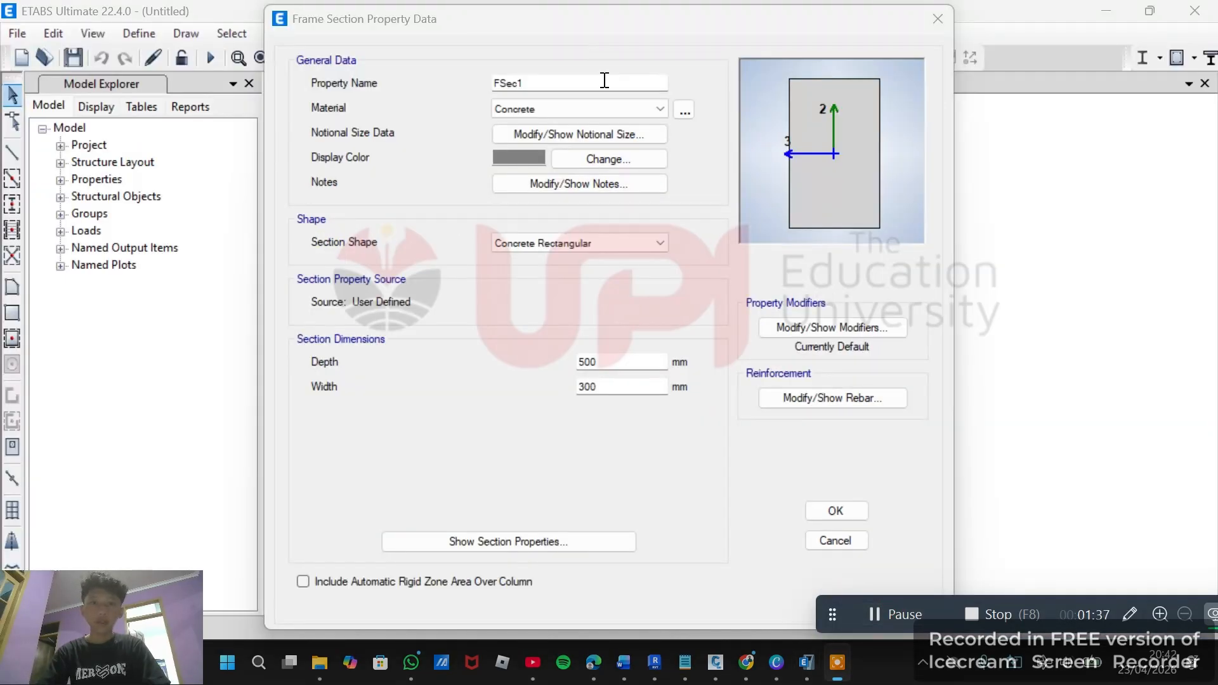
{"action": "left_click", "coordinate": [604, 80]}
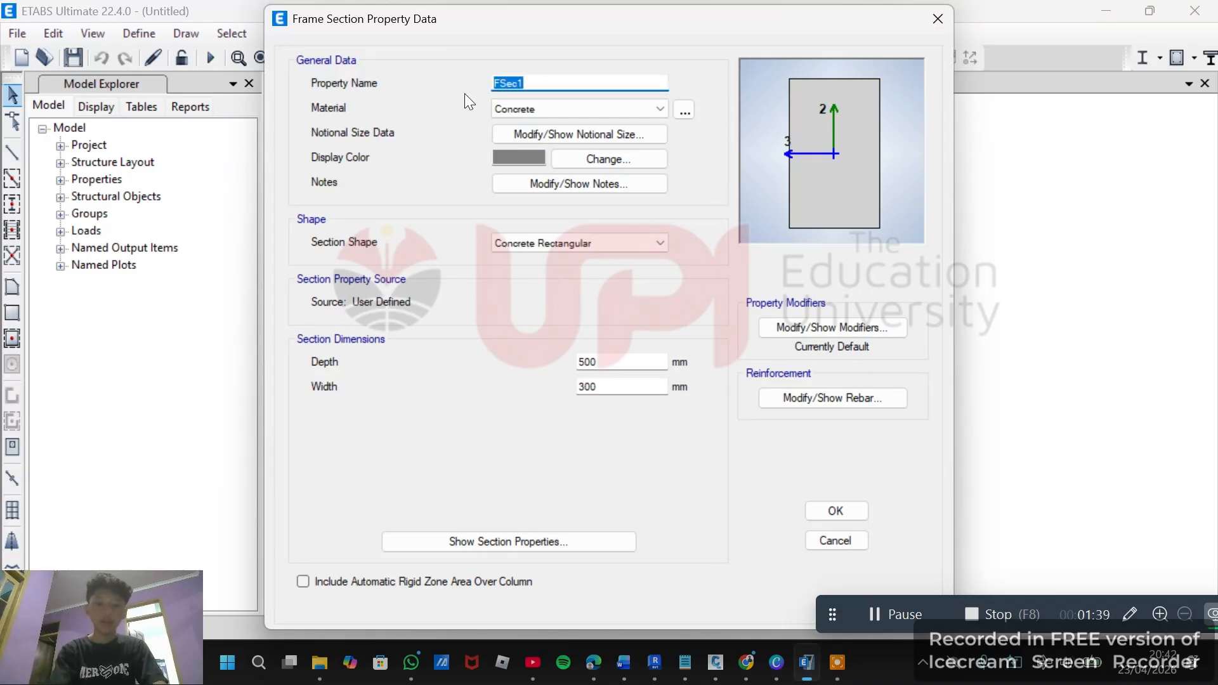
{"action": "type", "text": "B"}
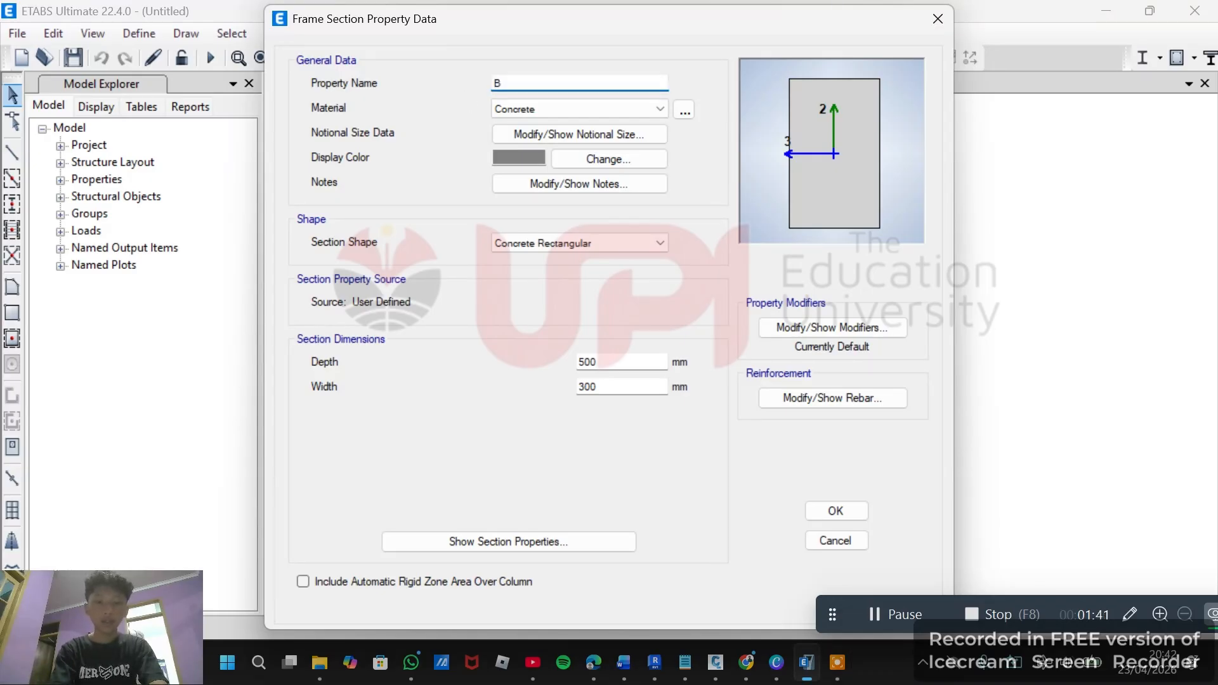
{"action": "type", "text": "20/40"}
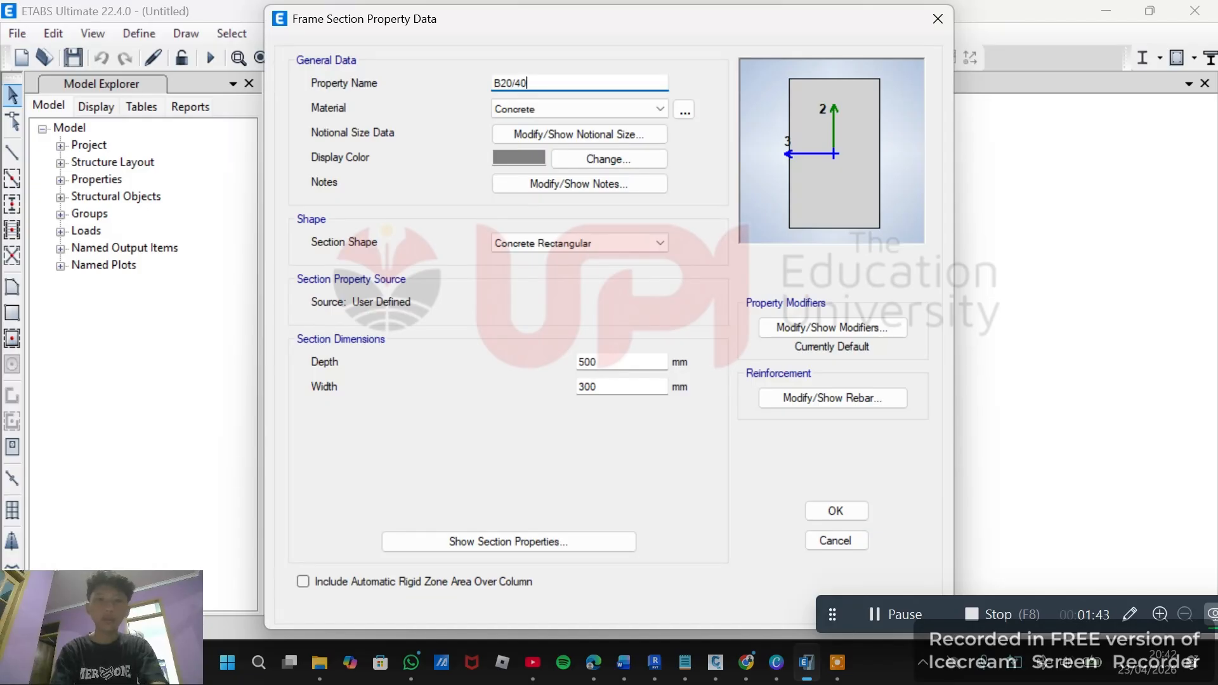
Set the B20/40 section's depth to 400 mm and width to 200 mm and confirm it.
{"action": "left_click_drag", "start_coordinate": [600, 362], "coordinate": [570, 363]}
{"action": "left_click", "coordinate": [587, 362]}
{"action": "type", "text": "4"}
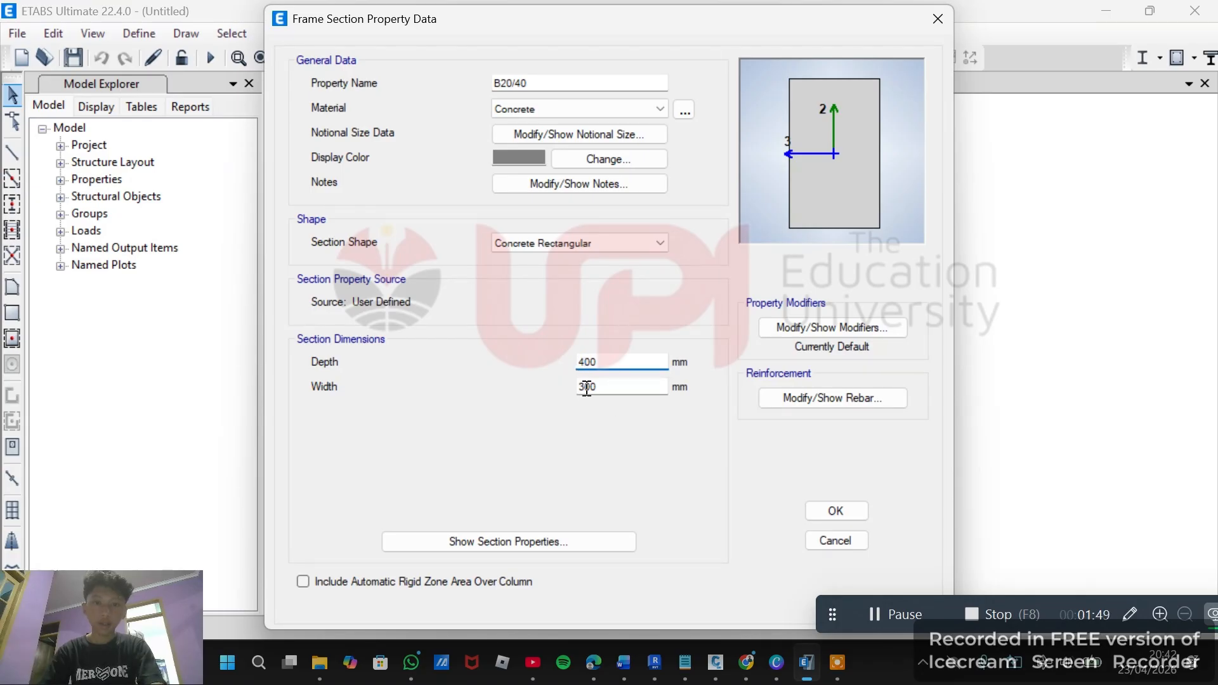
{"action": "left_click_drag", "start_coordinate": [575, 387], "coordinate": [584, 388]}
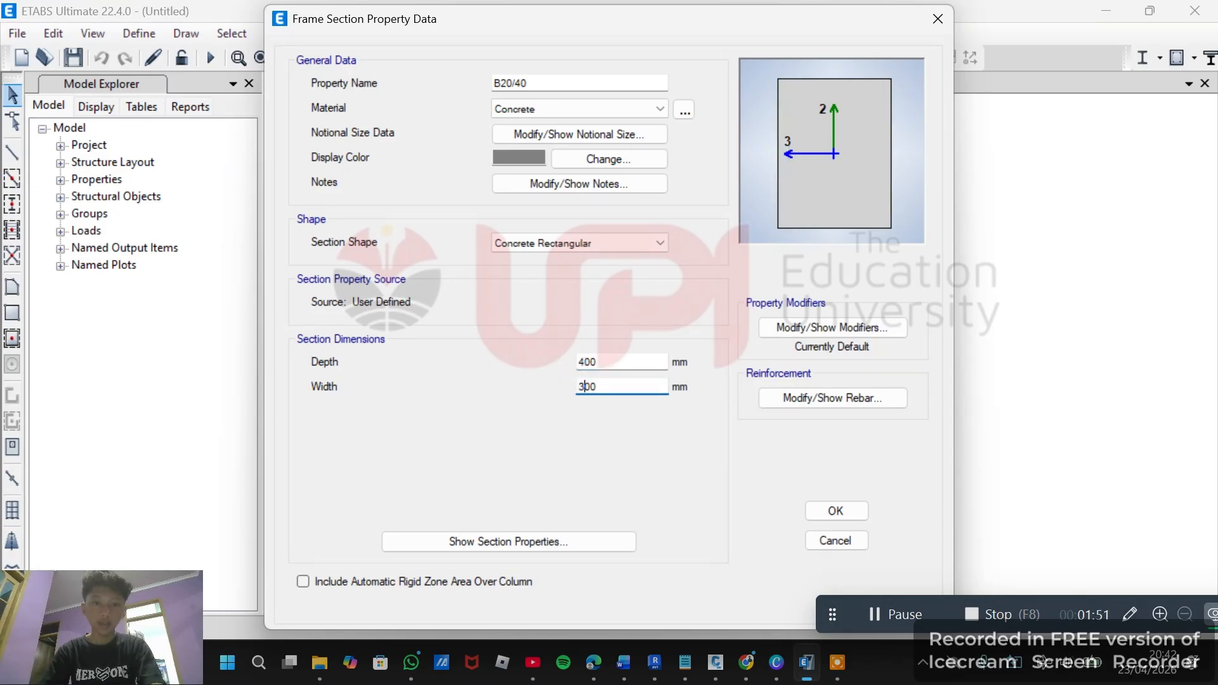
{"action": "key", "text": "BackSpace"}
{"action": "type", "text": "2"}
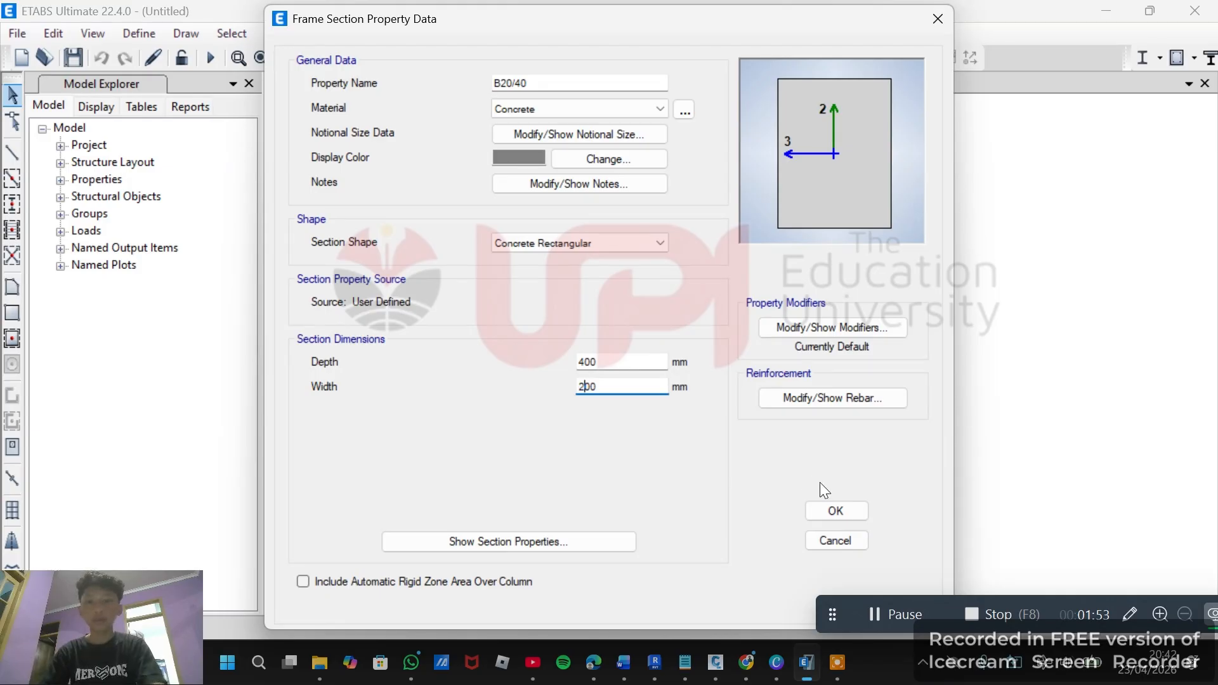
{"action": "left_click", "coordinate": [810, 515]}
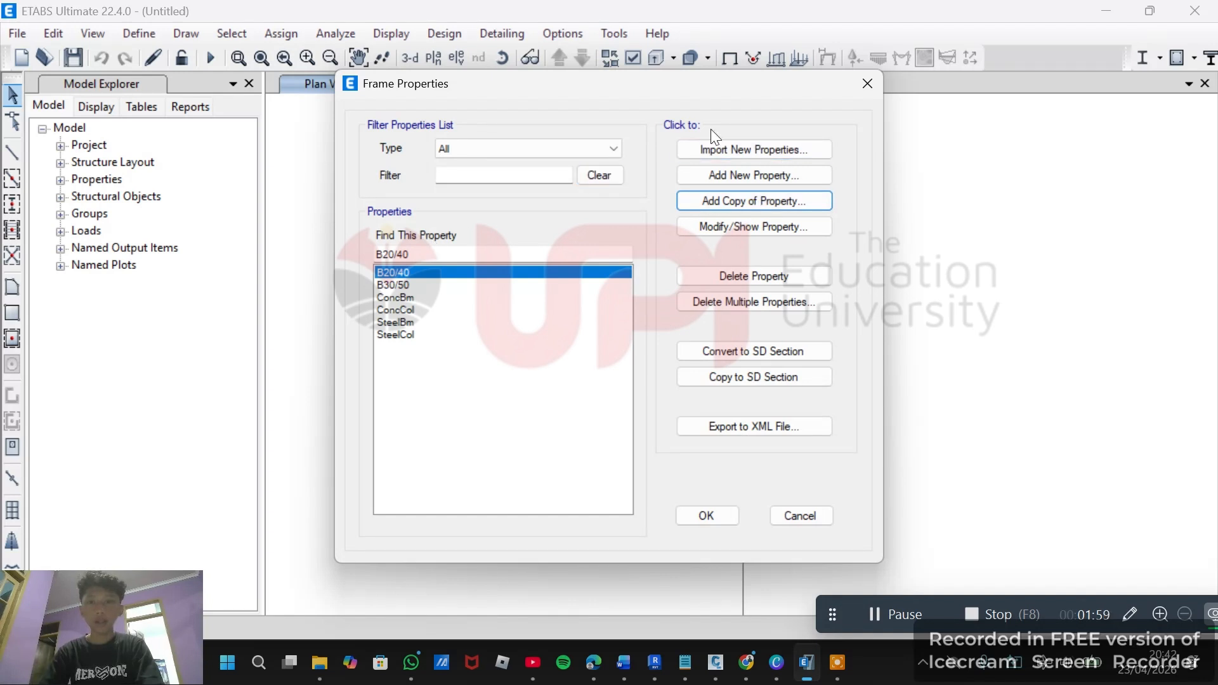
Add a new concrete rectangular frame section named K35/45.
{"action": "left_click", "coordinate": [777, 174]}
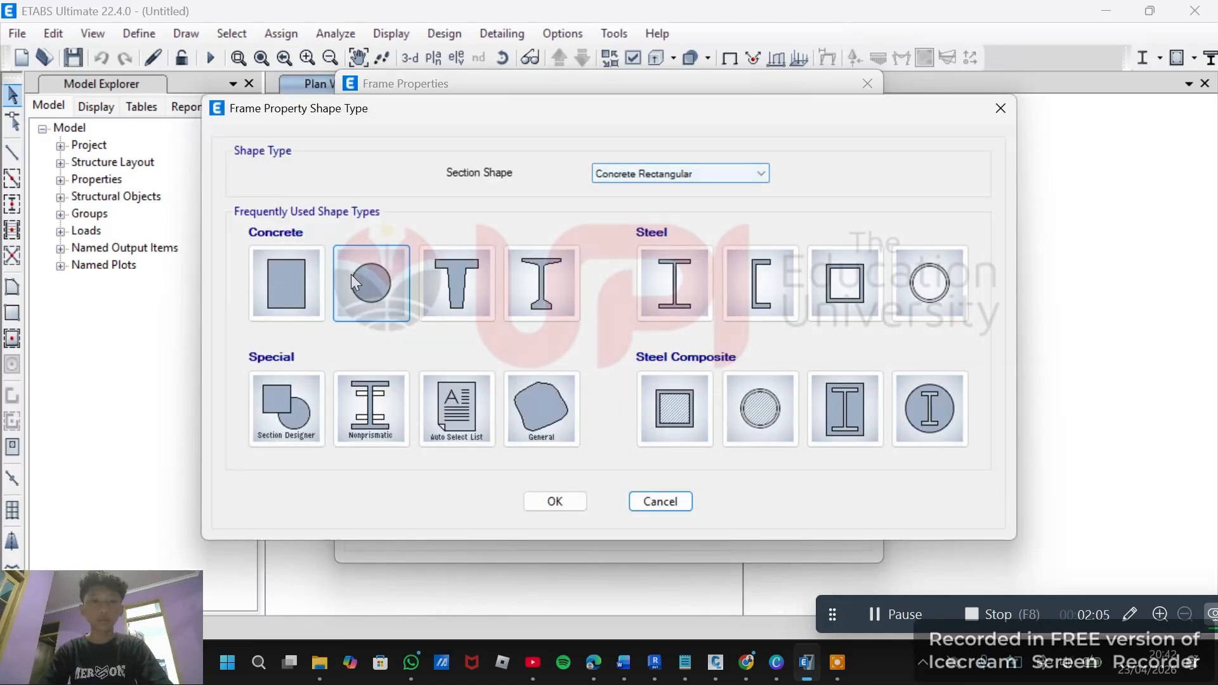
{"action": "left_click", "coordinate": [293, 284]}
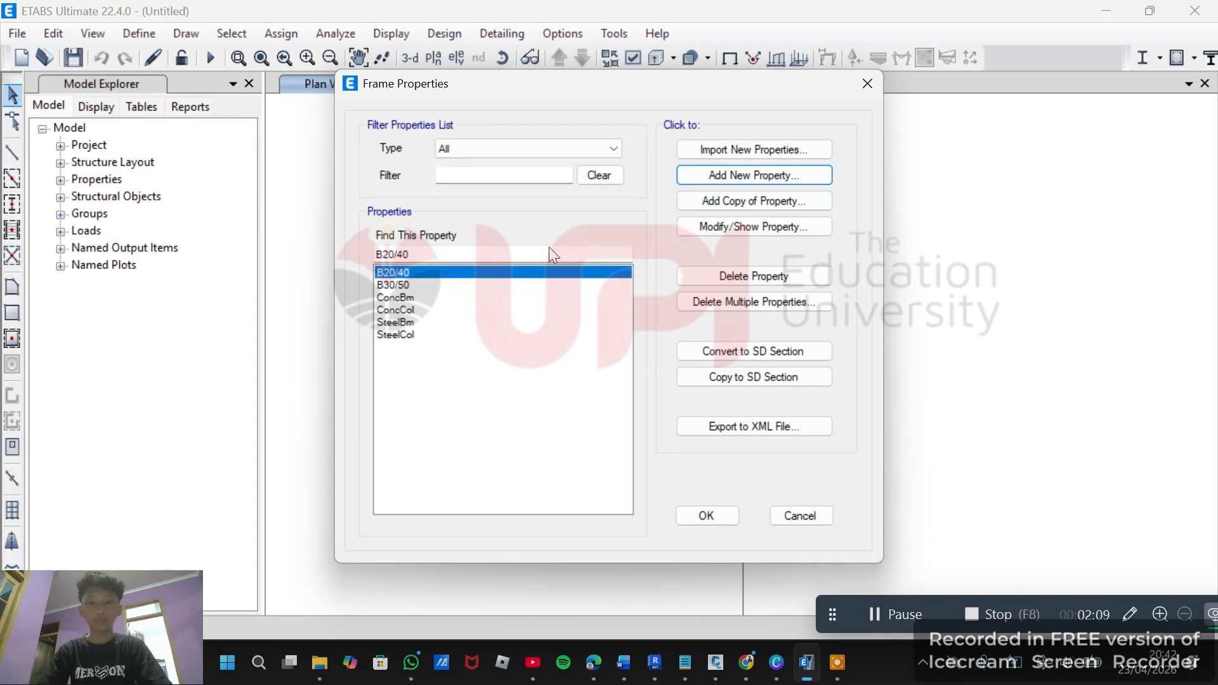
{"action": "left_click", "coordinate": [900, 621]}
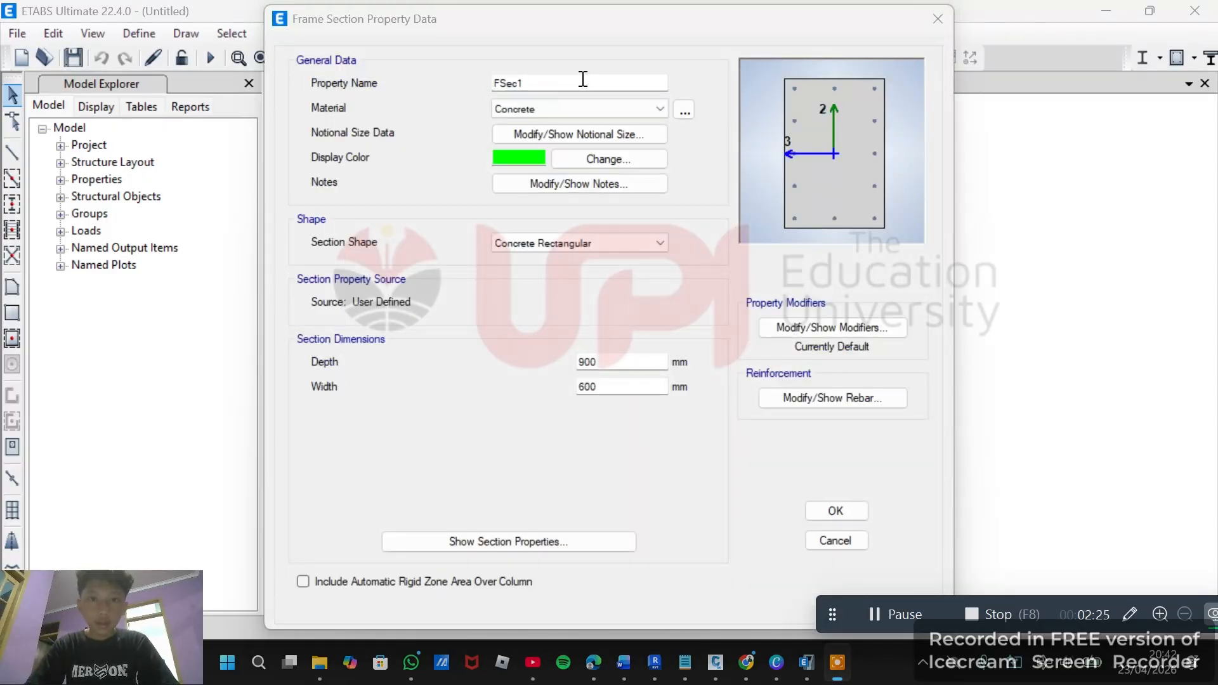
{"action": "left_click_drag", "start_coordinate": [578, 80], "coordinate": [495, 79]}
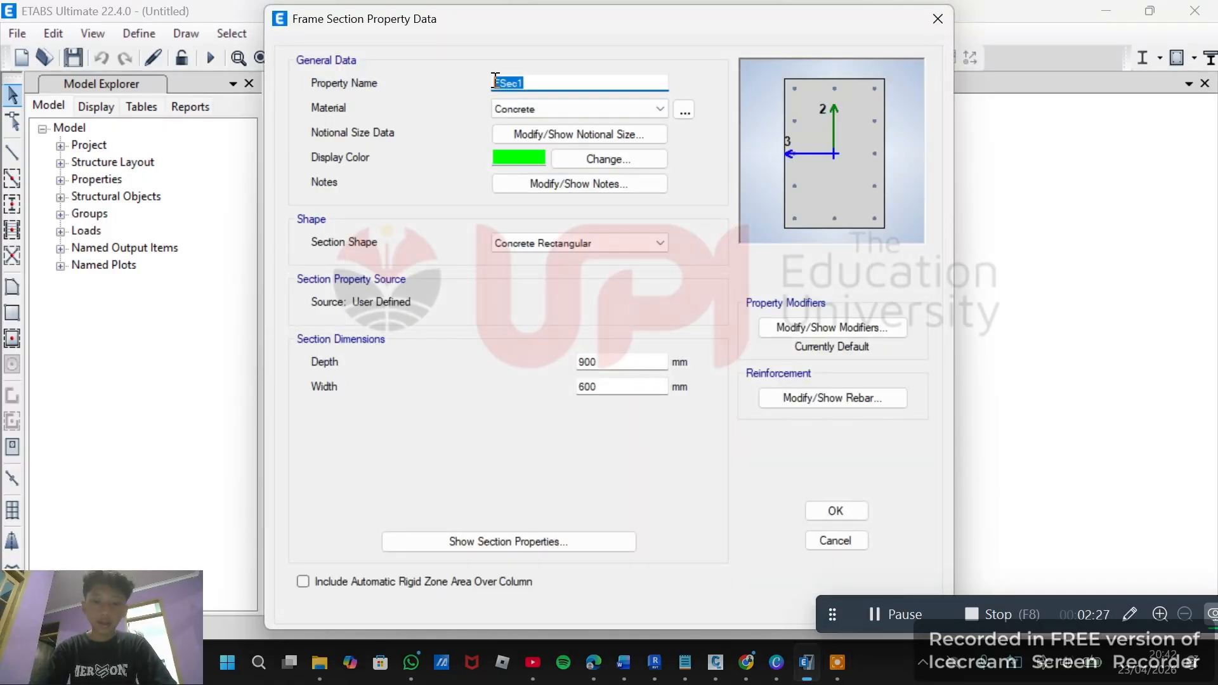
{"action": "type", "text": "K35/45"}
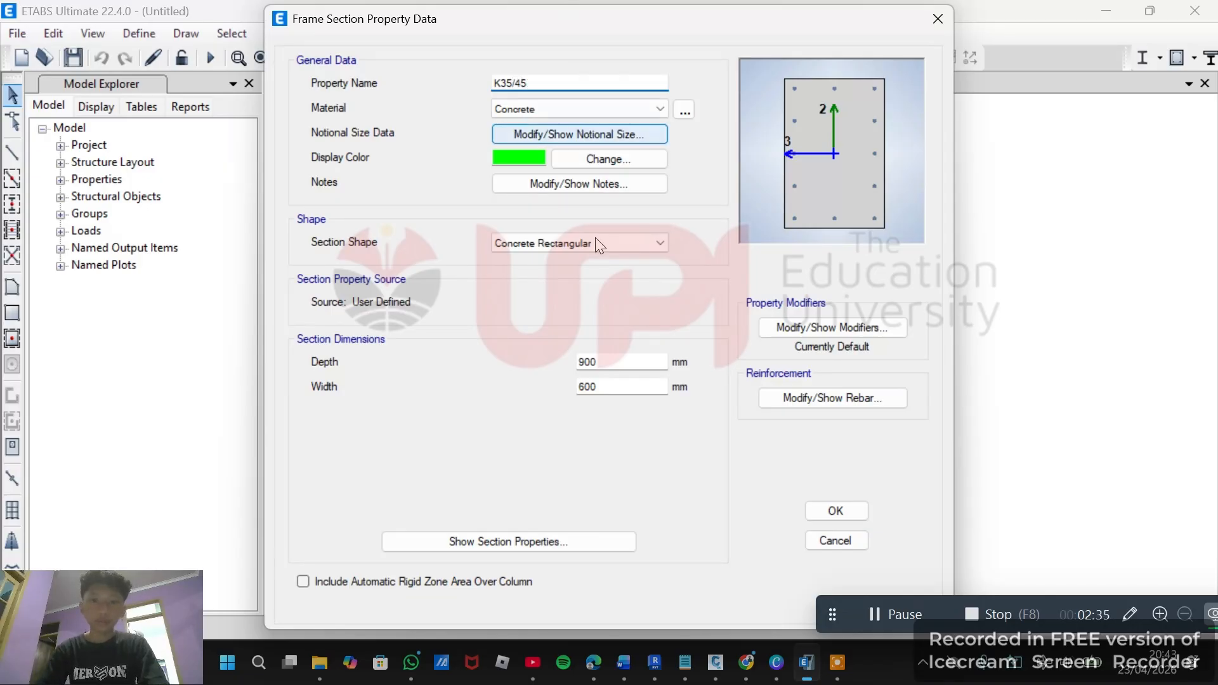
Set the K35/45 depth to 450 mm and width to 350 mm, review its column reinforcement, and confirm.
{"action": "double_click", "coordinate": [586, 362]}
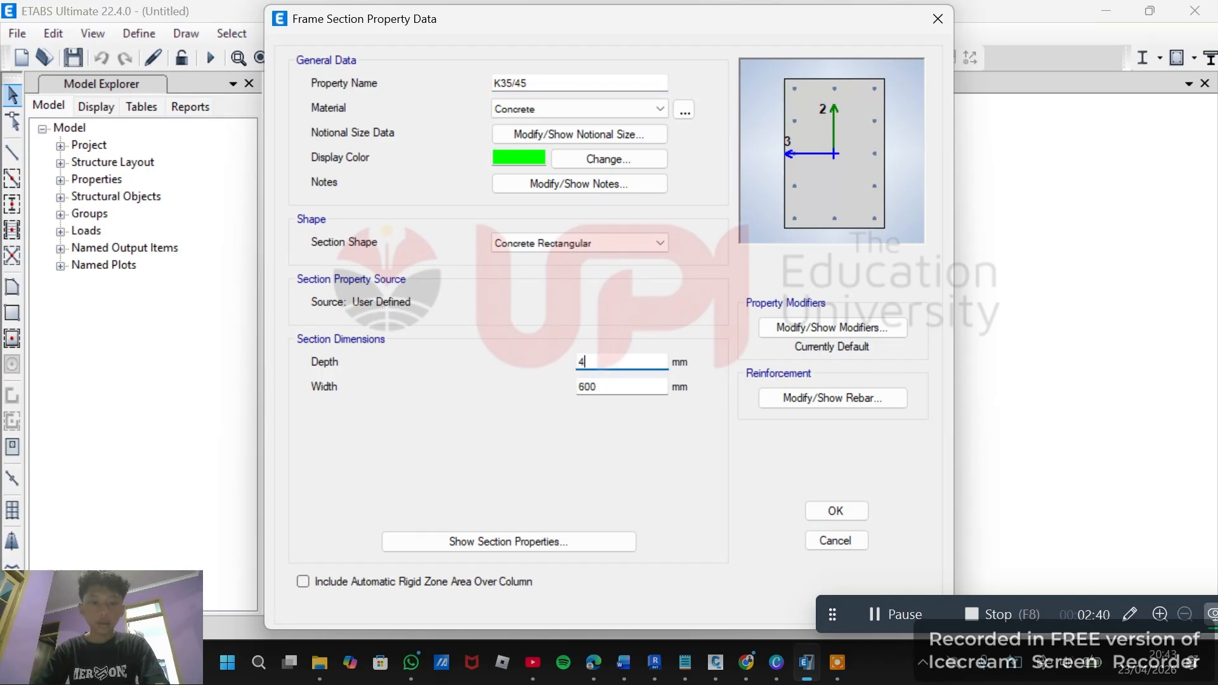
{"action": "type", "text": "450"}
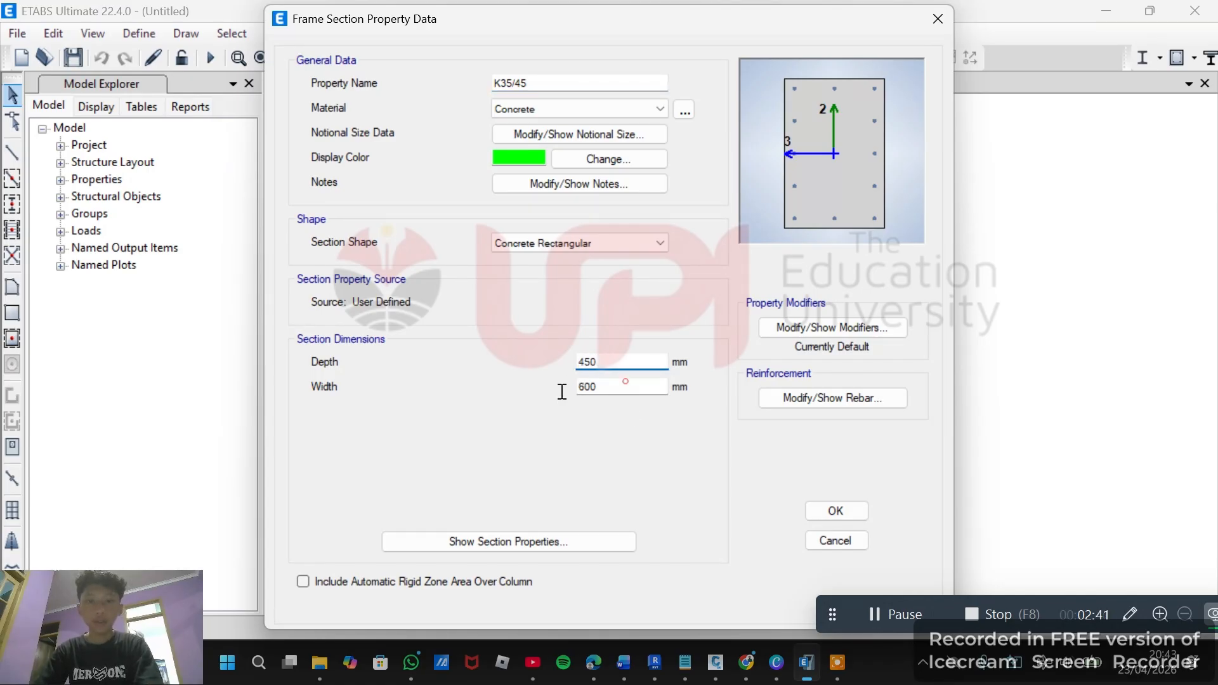
{"action": "double_click", "coordinate": [594, 388]}
{"action": "type", "text": "350"}
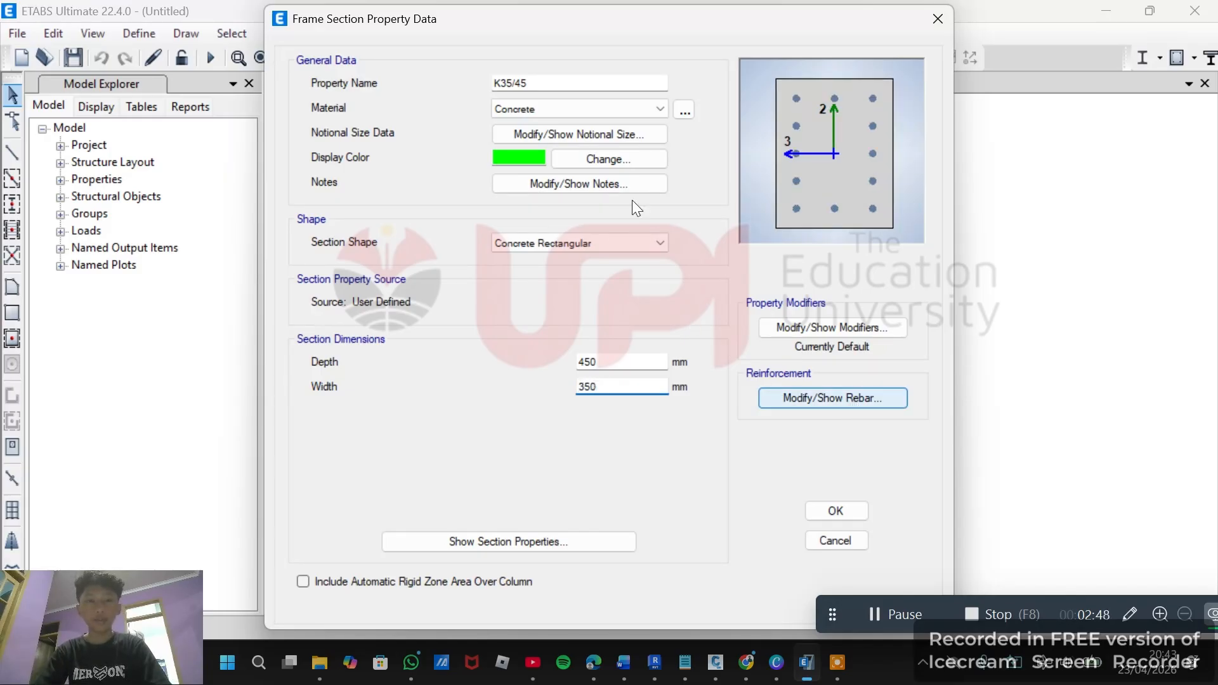
{"action": "left_click", "coordinate": [835, 399]}
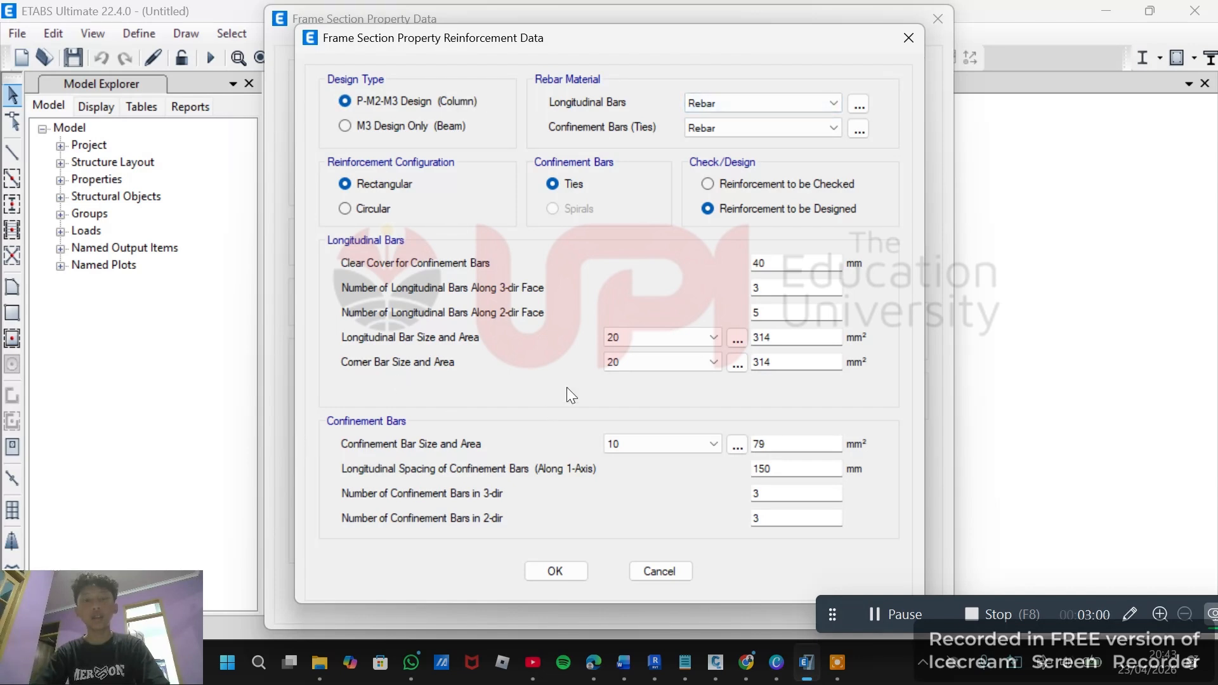
{"action": "left_click", "coordinate": [558, 572]}
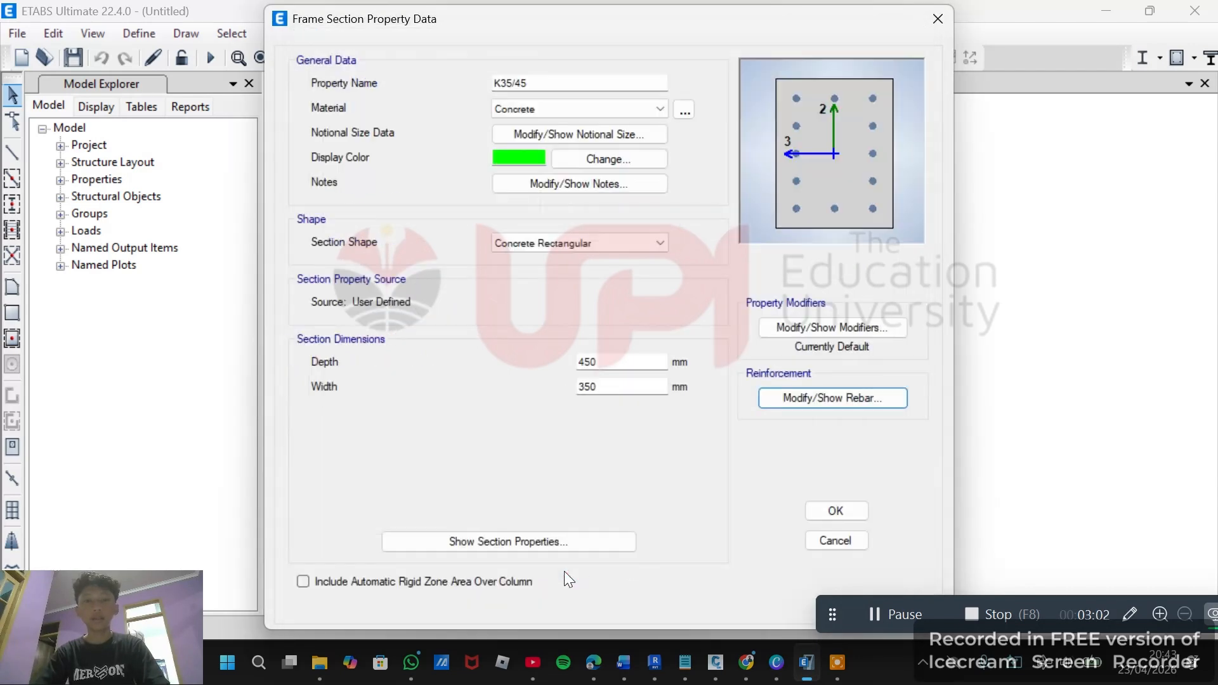
{"action": "left_click", "coordinate": [835, 510]}
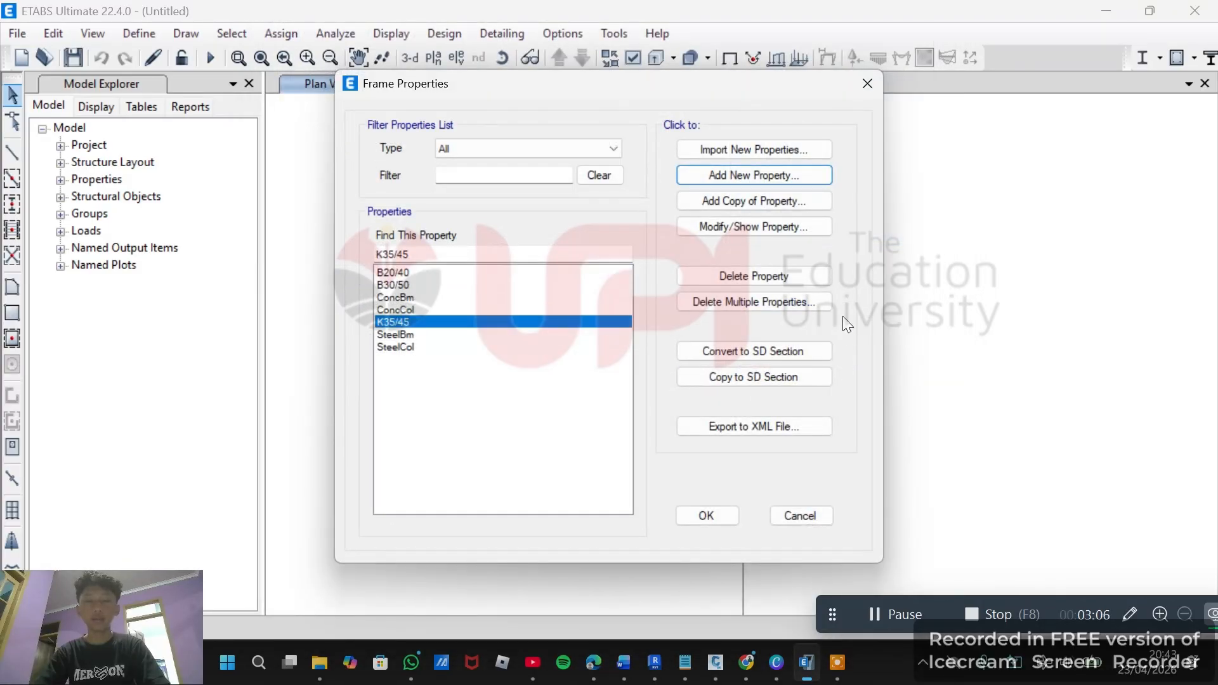
Add a copy of the K35/45 section and name the copy K35/35.
{"action": "left_click", "coordinate": [754, 201]}
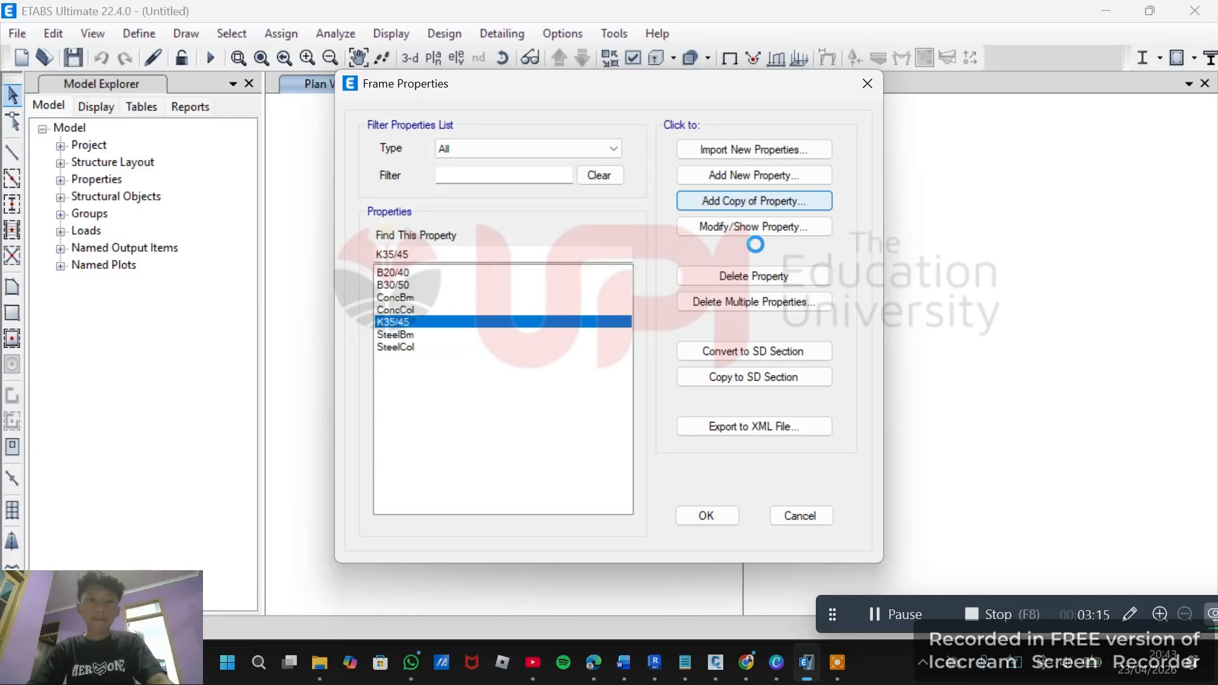
{"action": "left_click", "coordinate": [893, 615]}
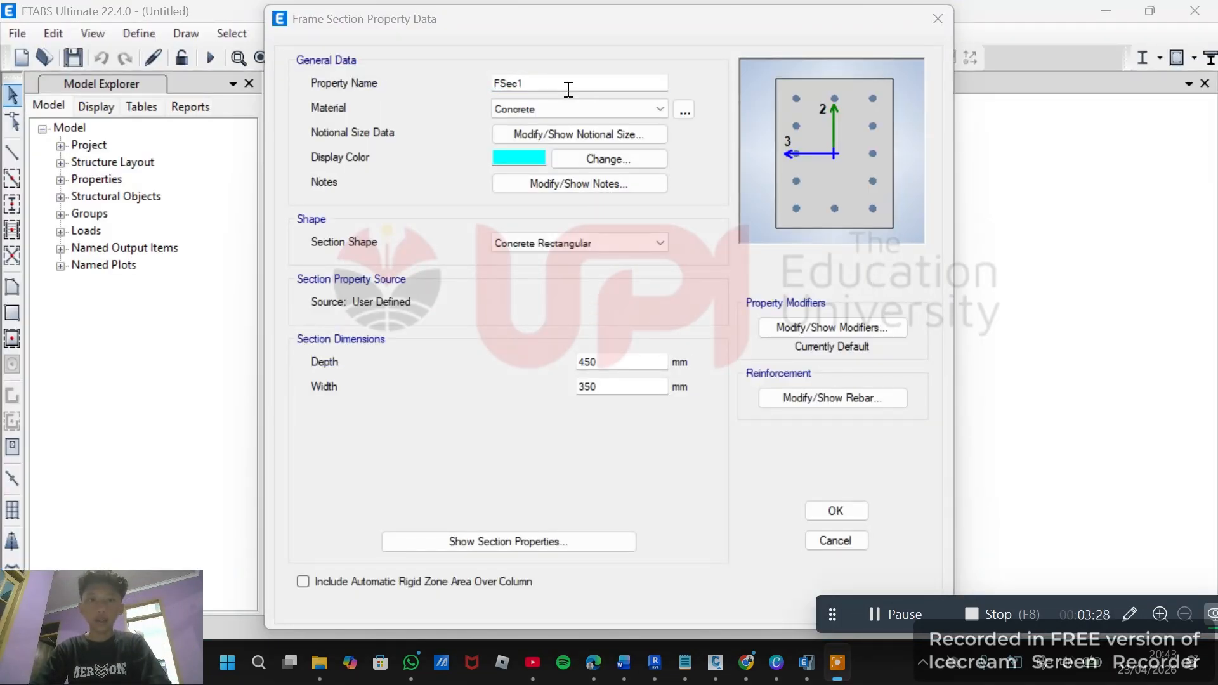
{"action": "double_click", "coordinate": [562, 80]}
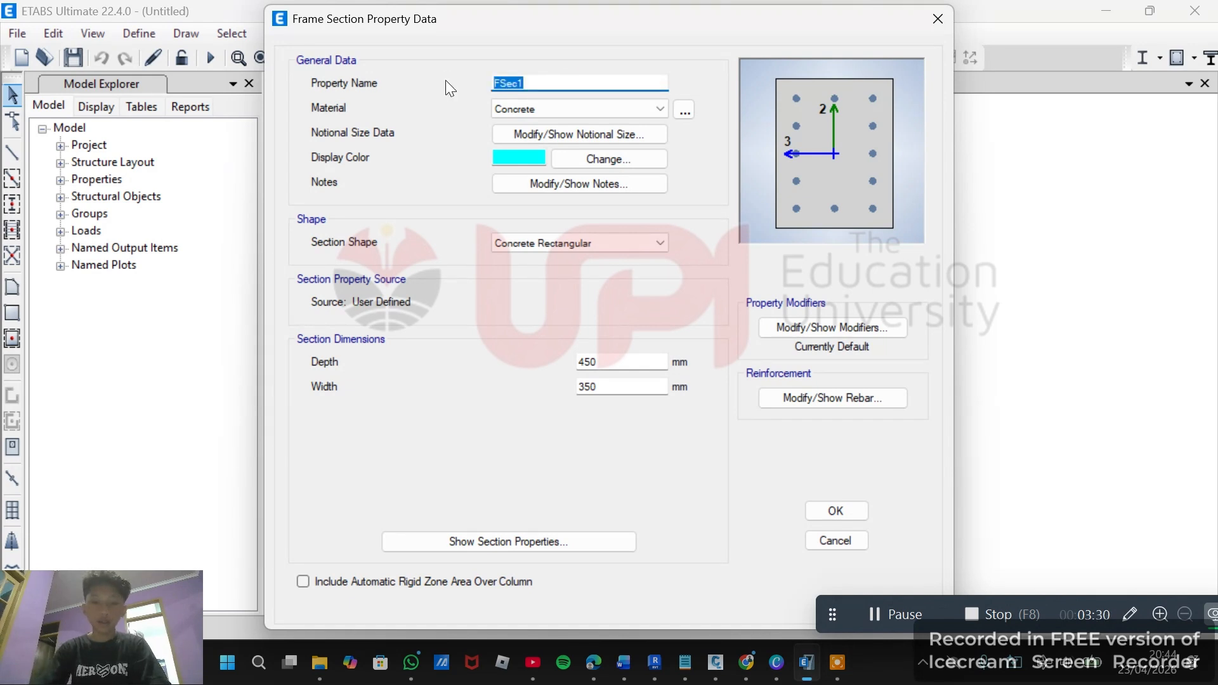
{"action": "type", "text": "K35"}
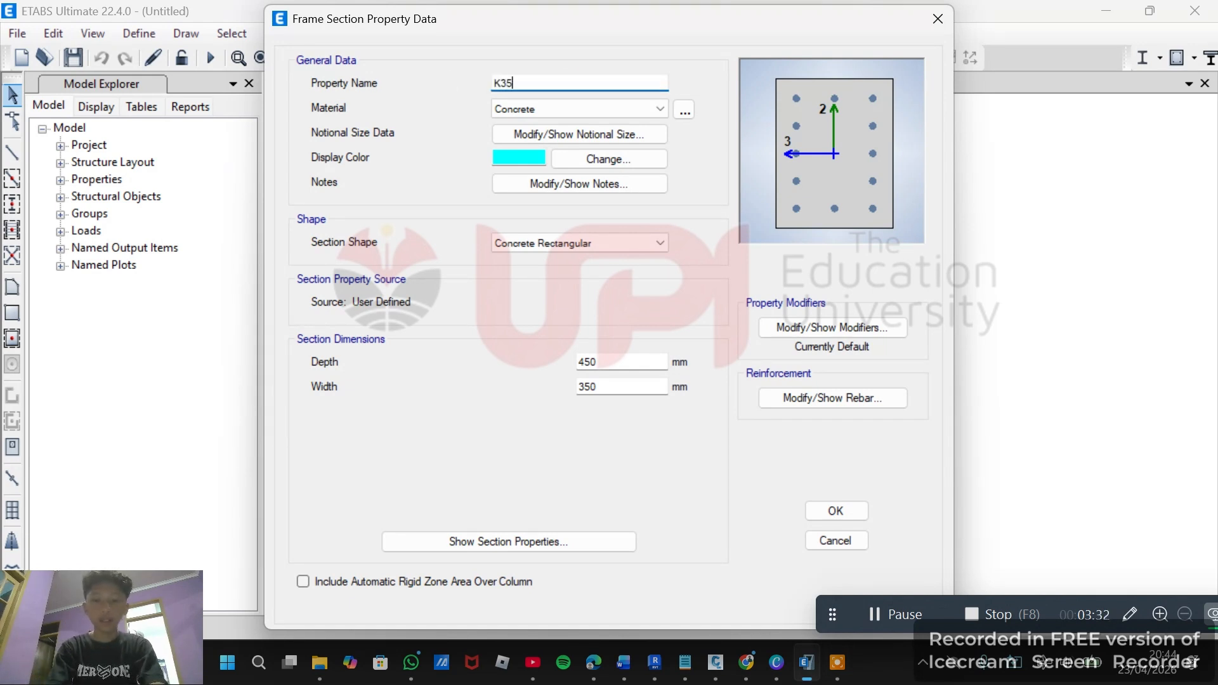
{"action": "type", "text": "/35"}
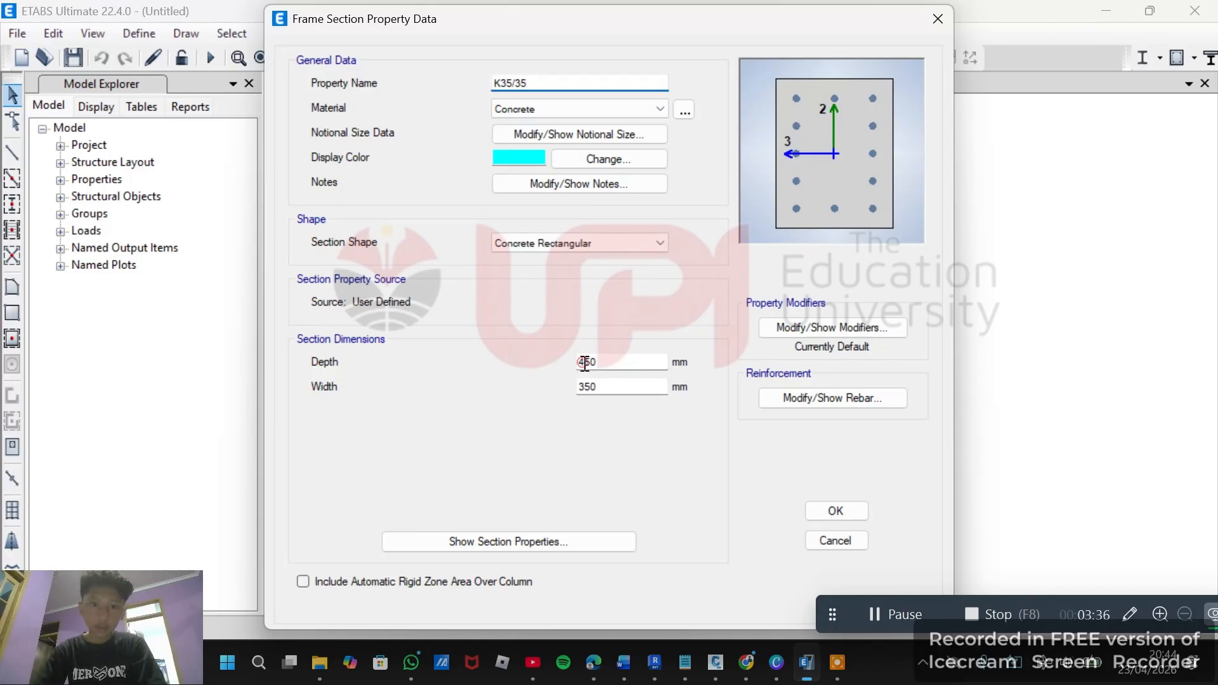
Set the K35/35 section's depth to 350 mm and close the frame properties.
{"action": "left_click_drag", "start_coordinate": [583, 363], "coordinate": [576, 363]}
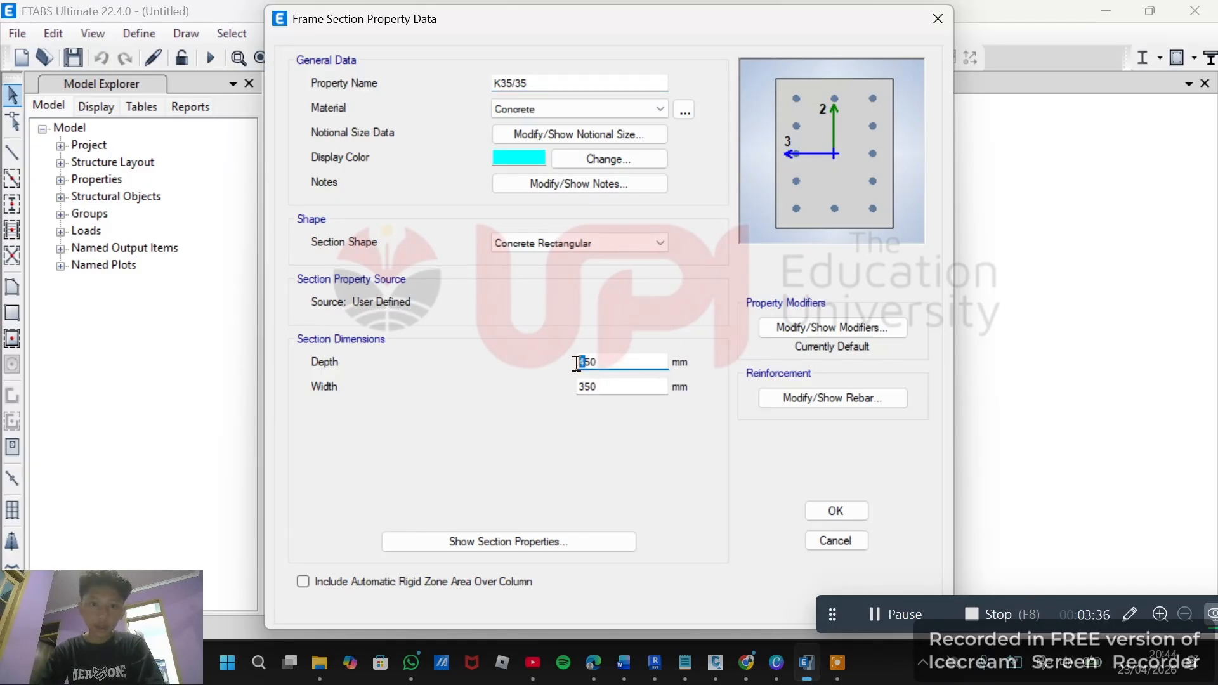
{"action": "left_click", "coordinate": [839, 508]}
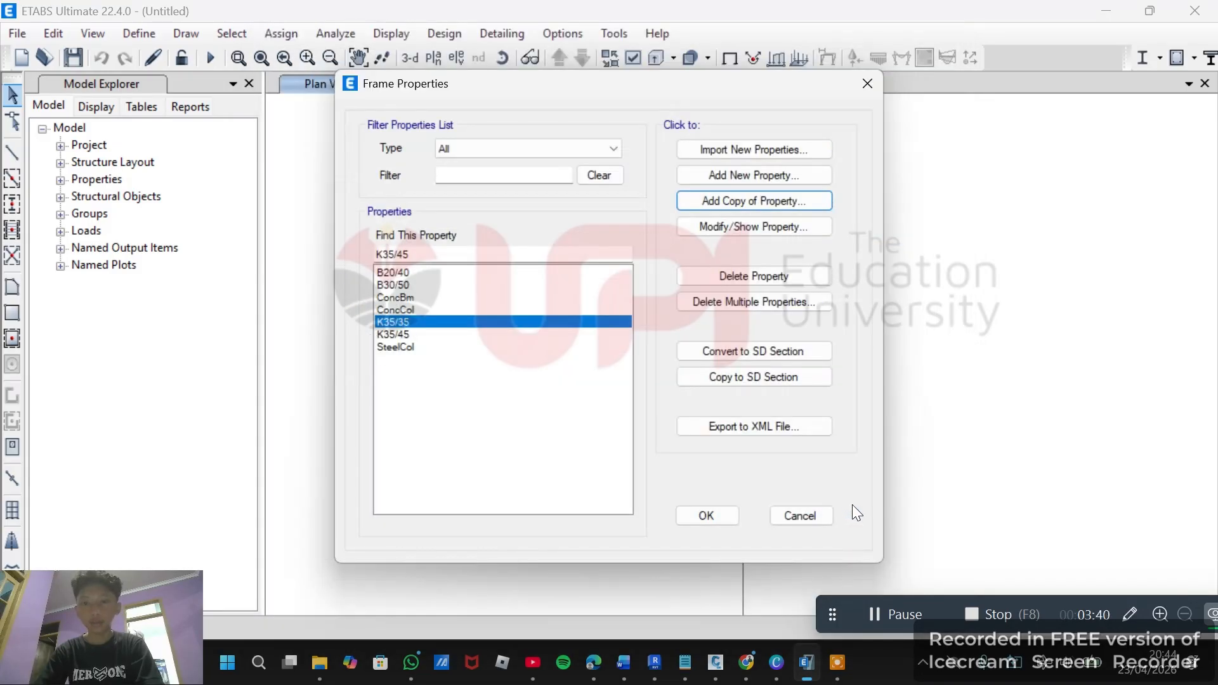
{"action": "left_click", "coordinate": [736, 518]}
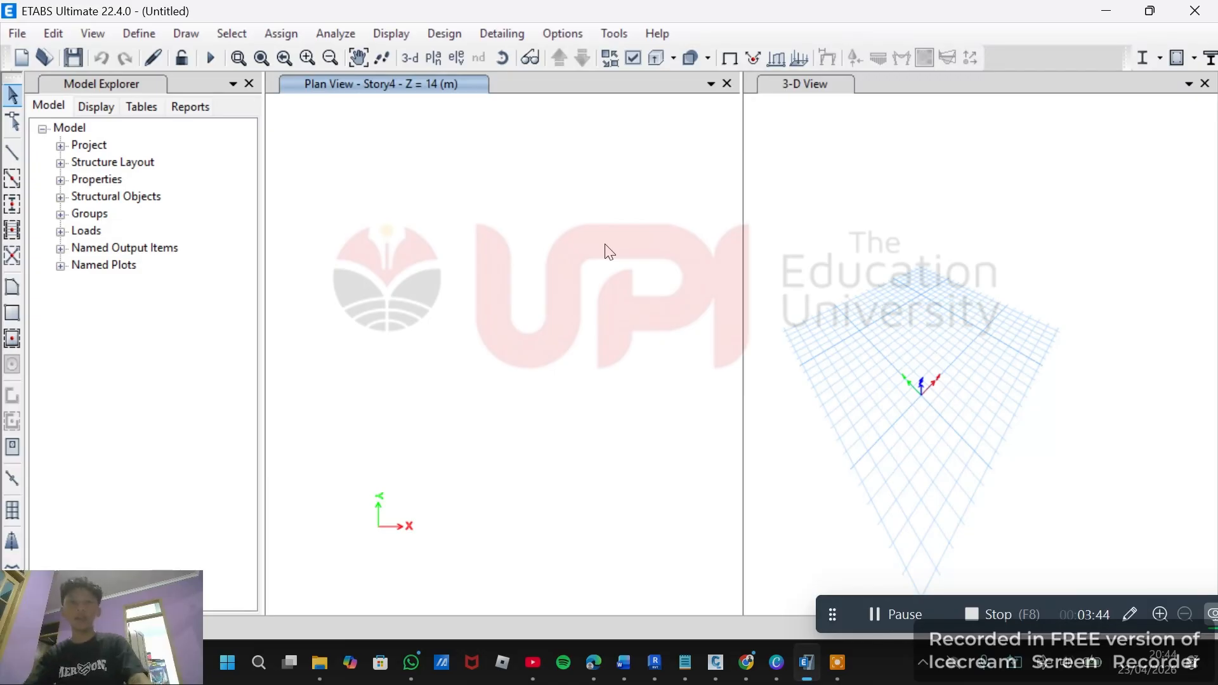
Import the CONTOH.dxf file as a DXF file of a 3D model.
{"action": "left_click", "coordinate": [28, 33]}
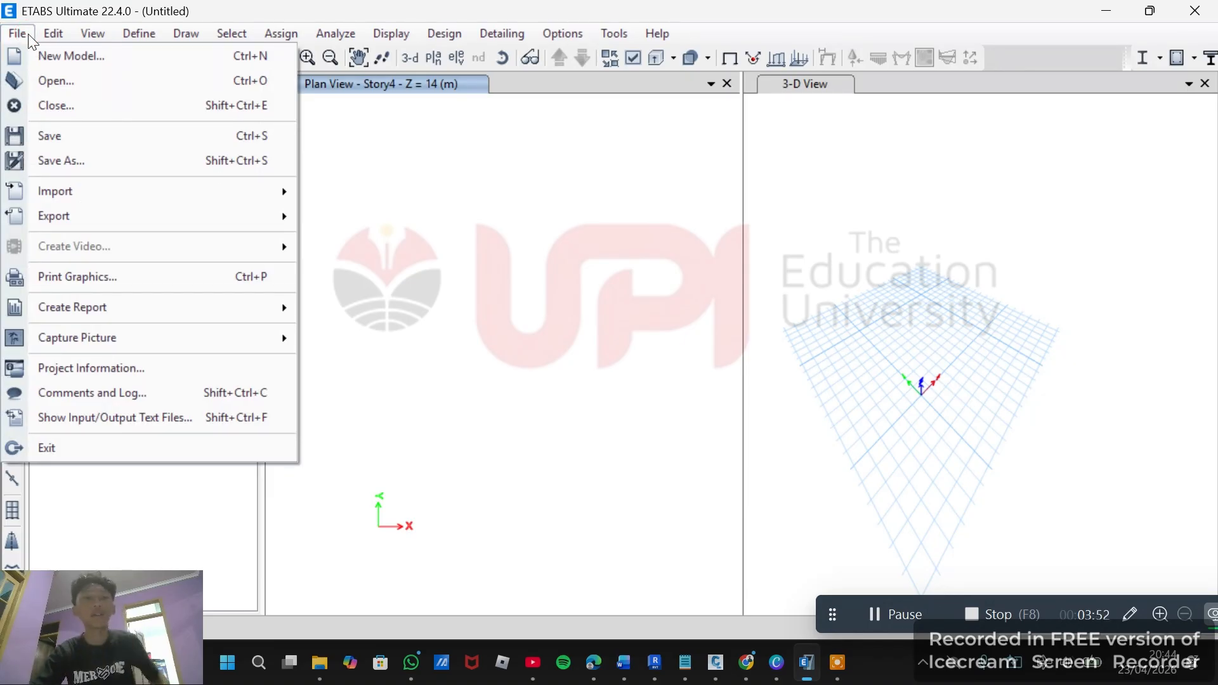
{"action": "left_click", "coordinate": [17, 33]}
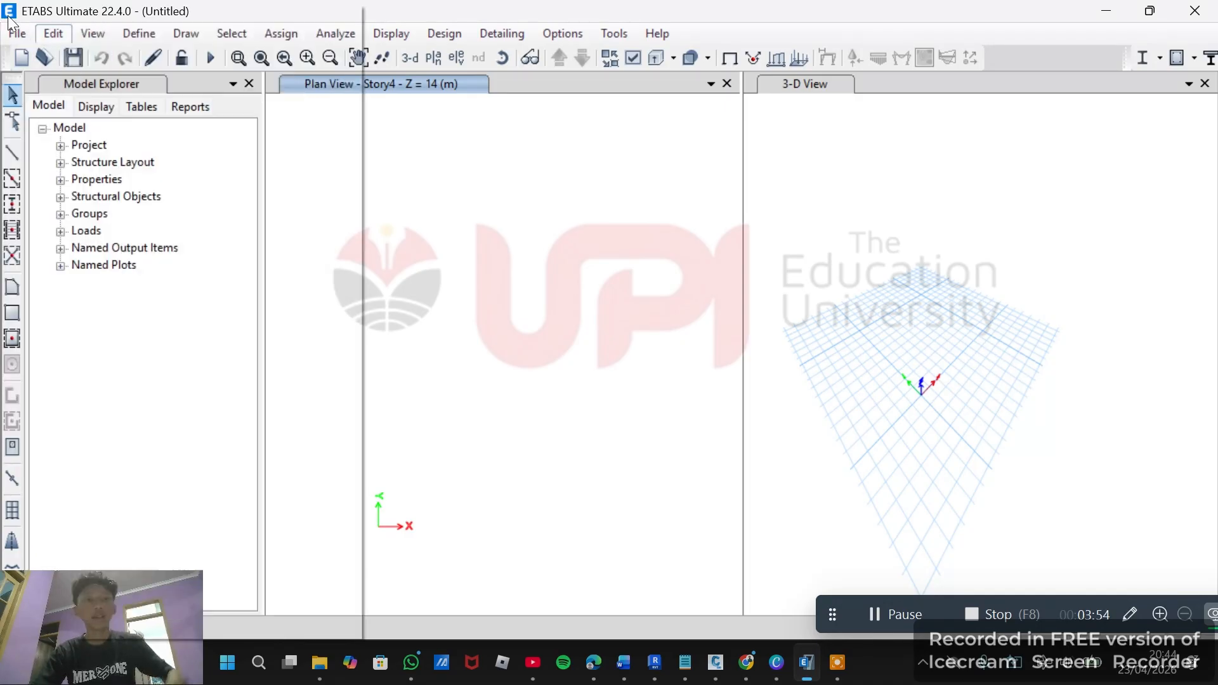
{"action": "left_click", "coordinate": [17, 32]}
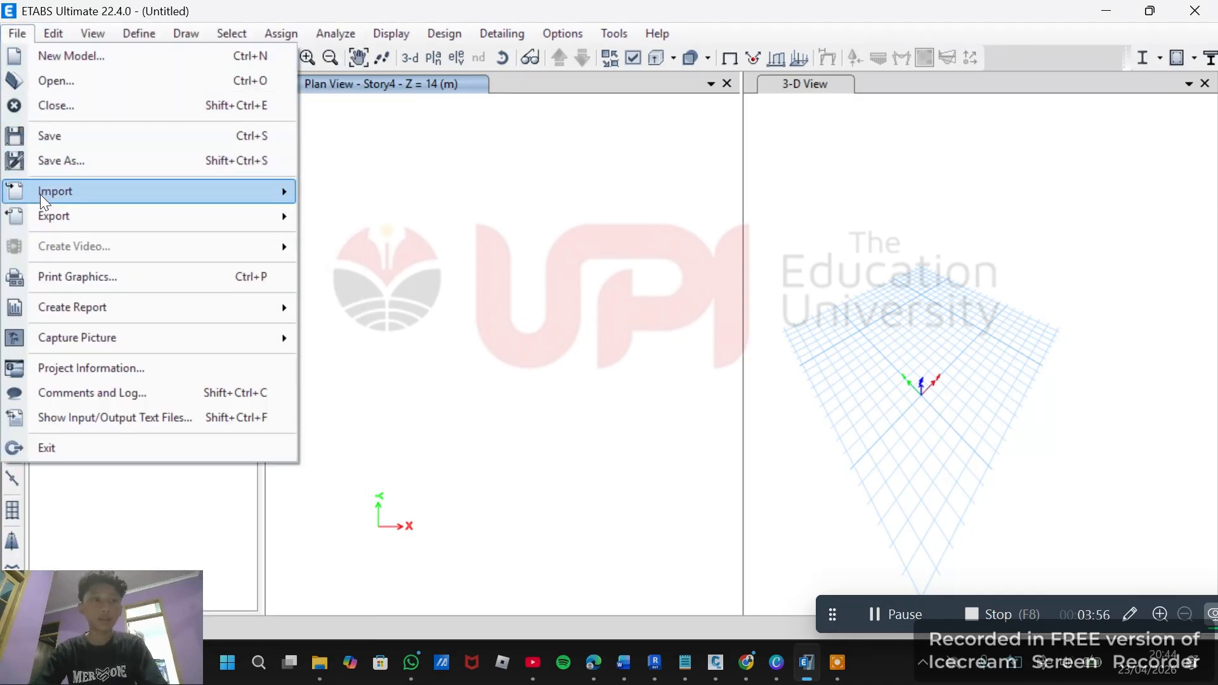
{"action": "mouse_move", "coordinate": [141, 198]}
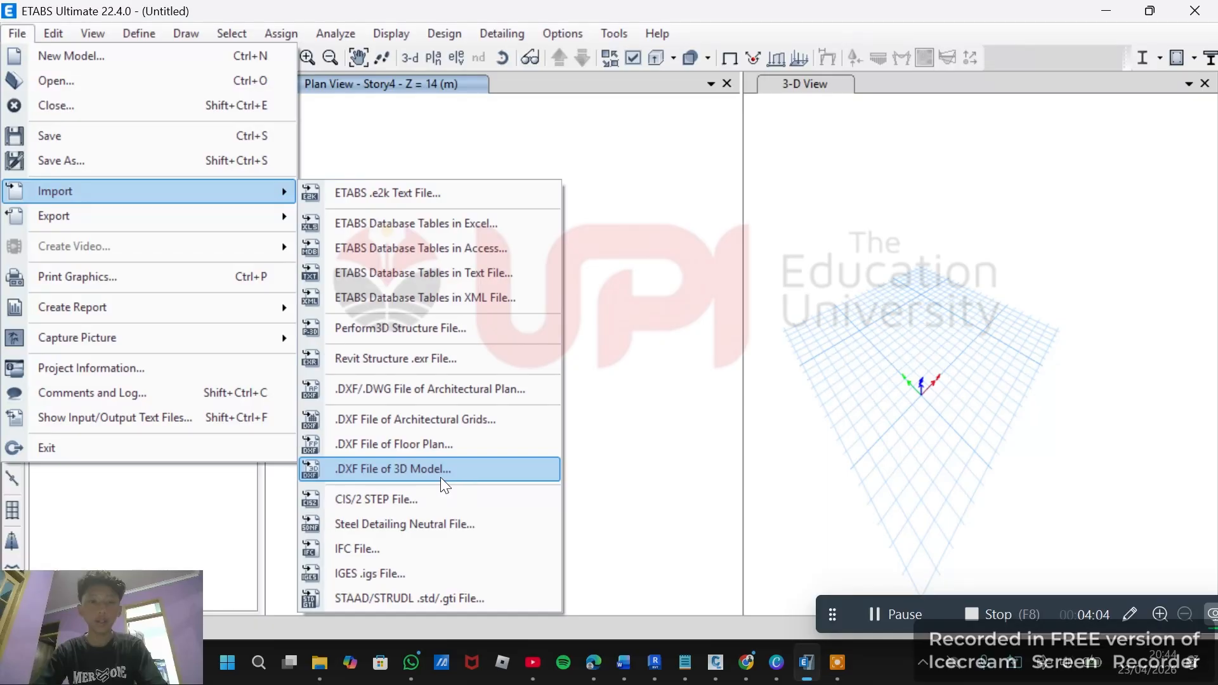
{"action": "left_click", "coordinate": [465, 474]}
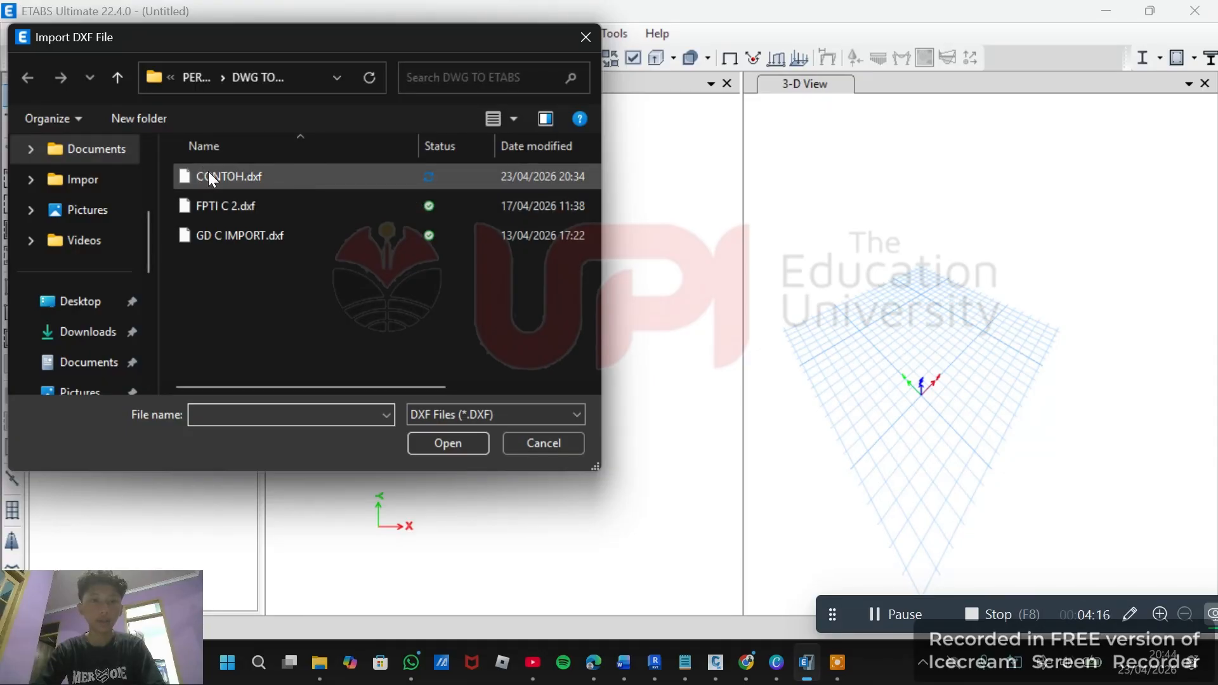
{"action": "double_click", "coordinate": [256, 178]}
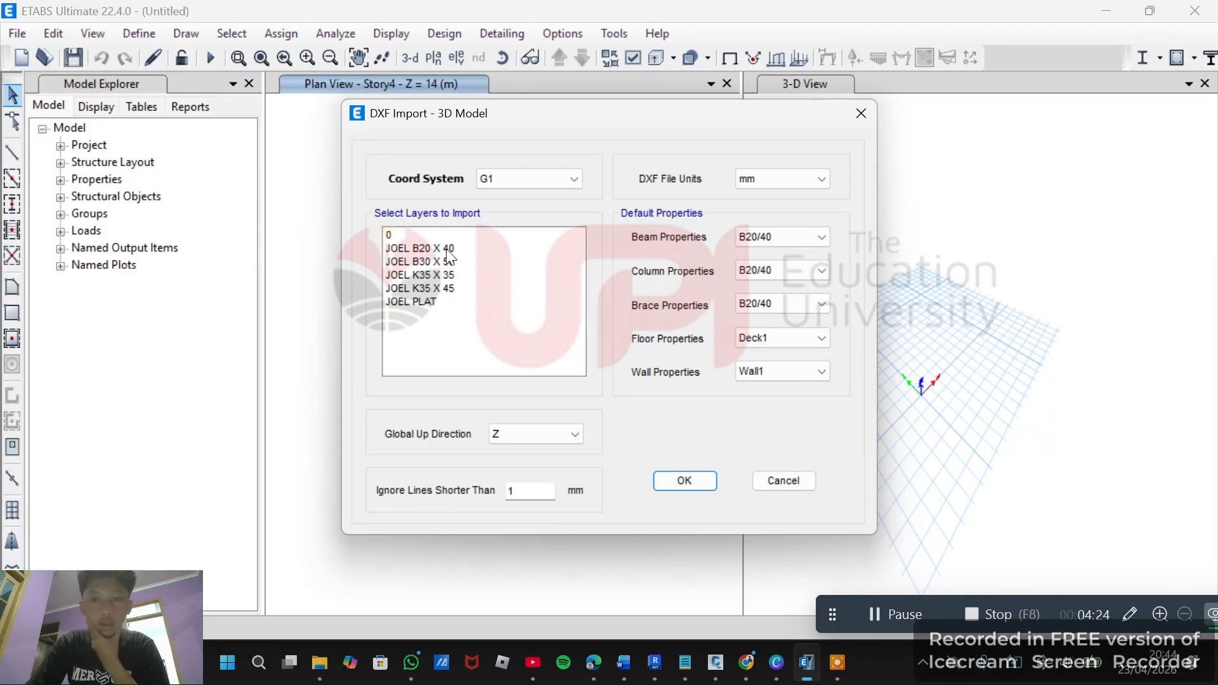
Select the layers JOEL B30 X 50, JOEL K35 X 45 and JOEL PLAT for import.
{"action": "left_click", "coordinate": [473, 249]}
{"action": "left_click", "coordinate": [506, 263]}
{"action": "left_click", "coordinate": [444, 248]}
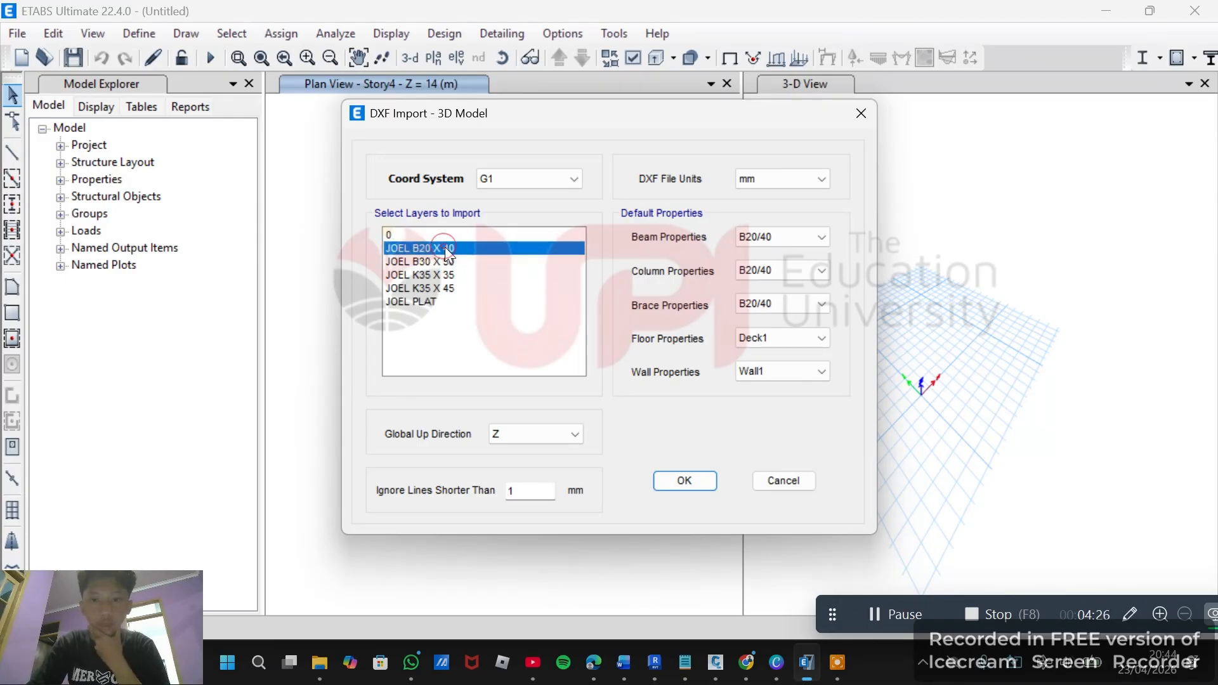
{"action": "left_click", "coordinate": [422, 276]}
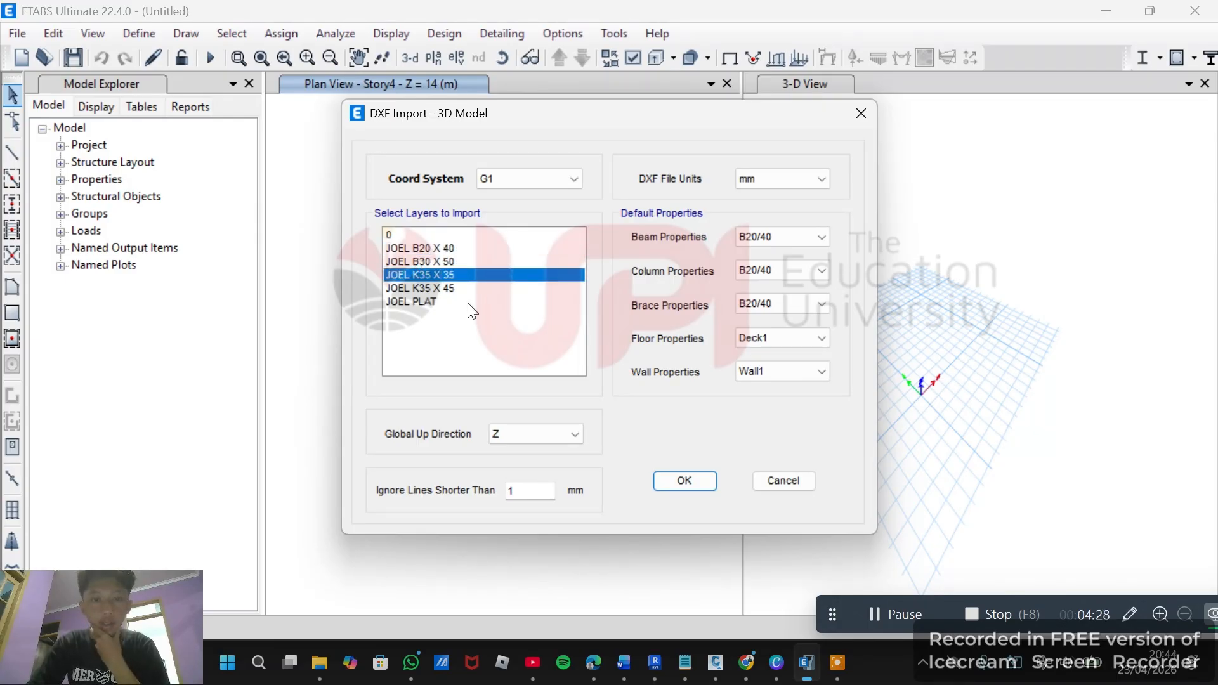
{"action": "left_click_drag", "start_coordinate": [461, 245], "coordinate": [465, 320]}
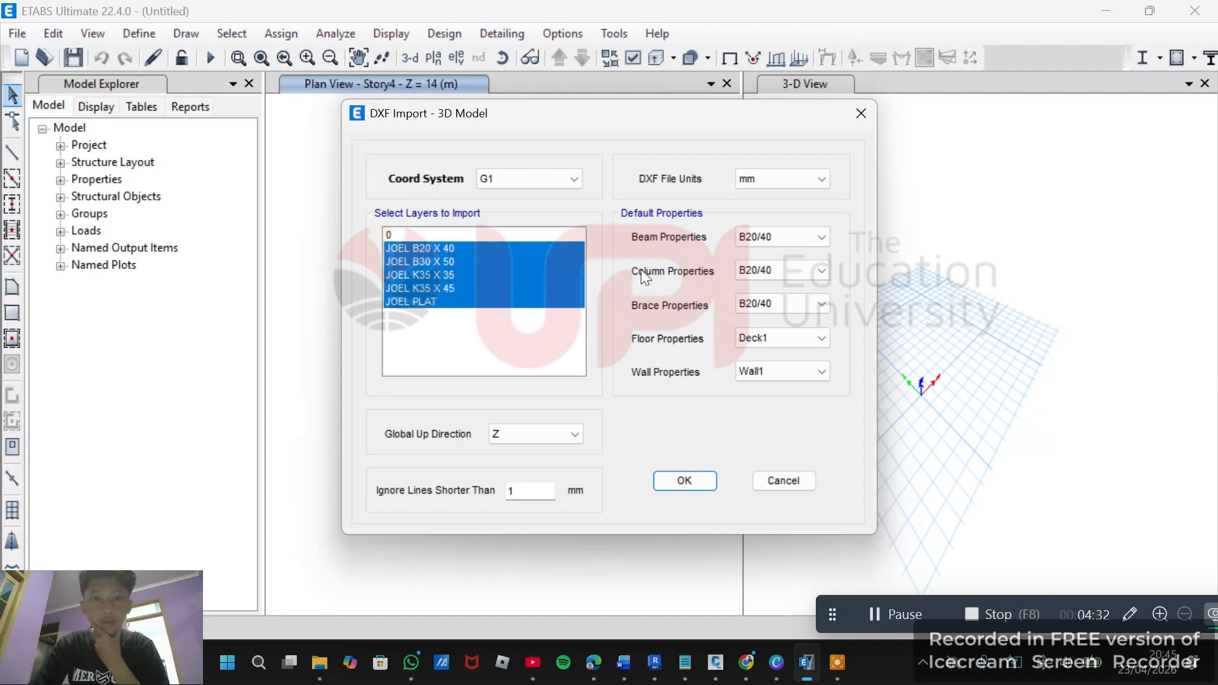
{"action": "left_click", "coordinate": [448, 249]}
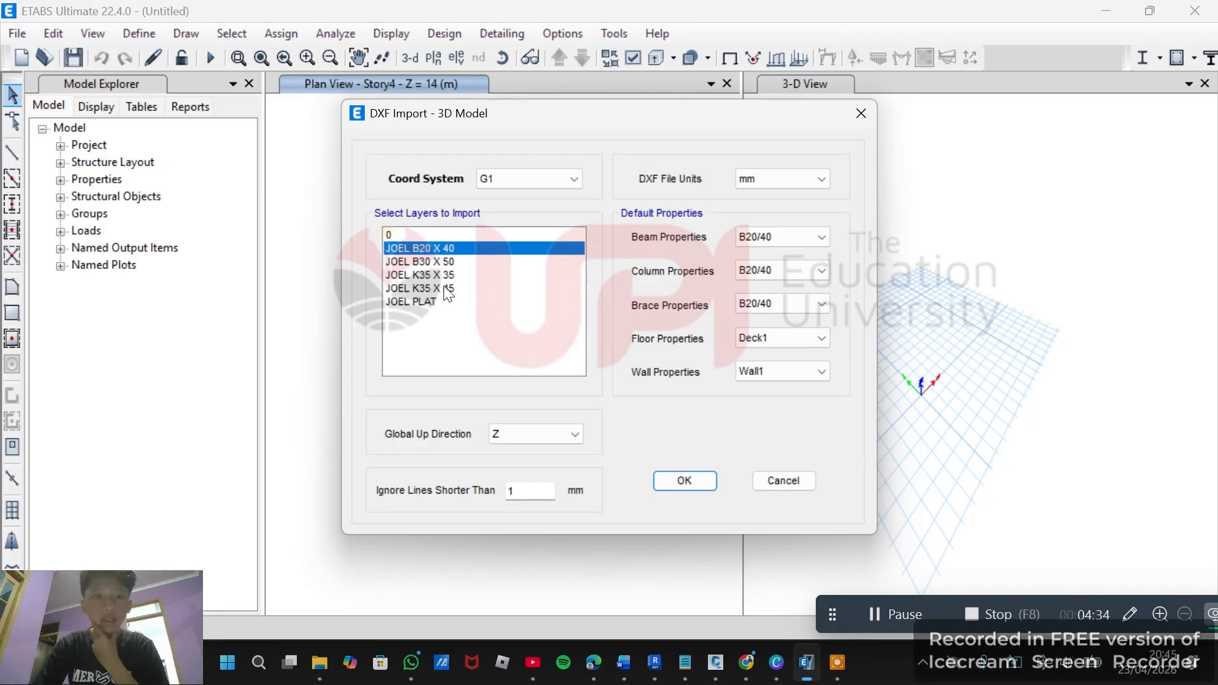
{"action": "left_click", "coordinate": [444, 289]}
{"action": "left_click", "coordinate": [452, 247]}
{"action": "left_click", "coordinate": [462, 262]}
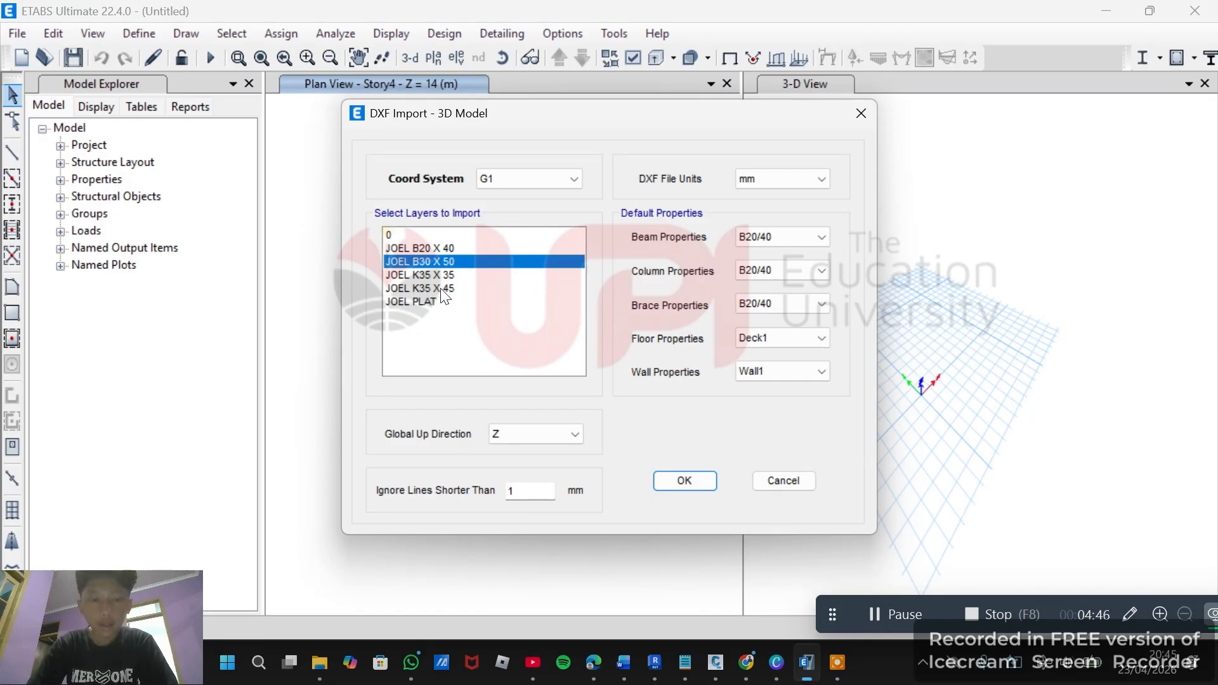
{"action": "left_click", "coordinate": [441, 289], "text": "ctrl"}
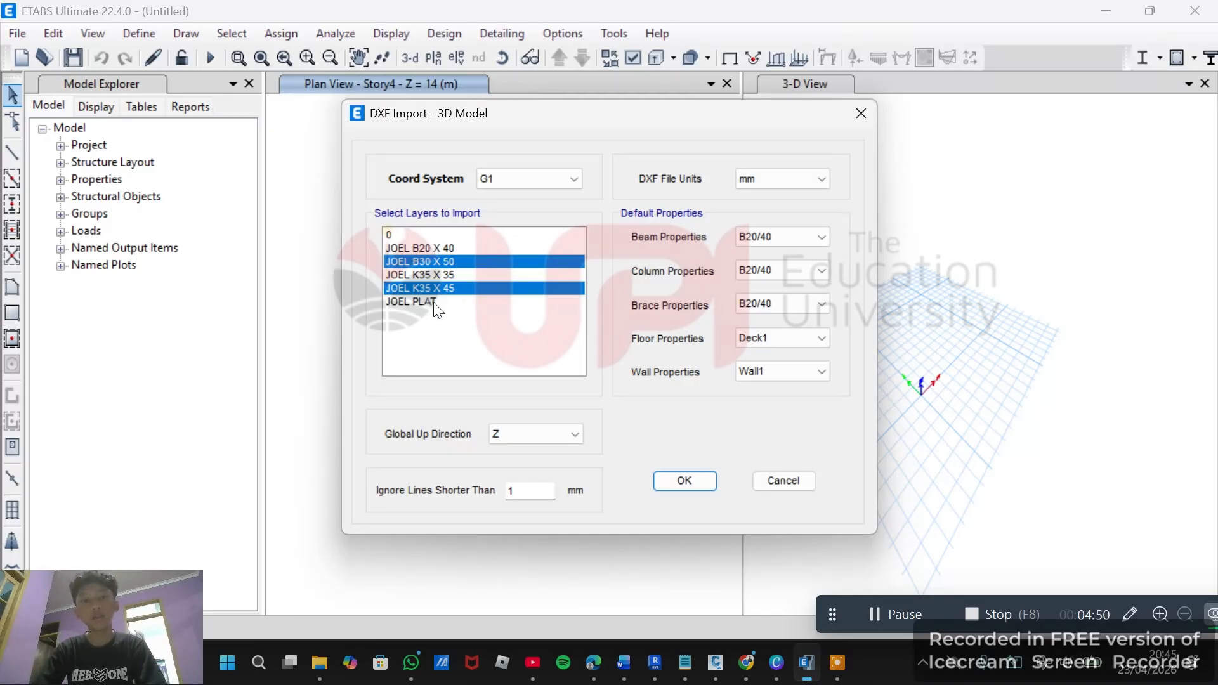
{"action": "left_click", "coordinate": [437, 302], "text": "ctrl"}
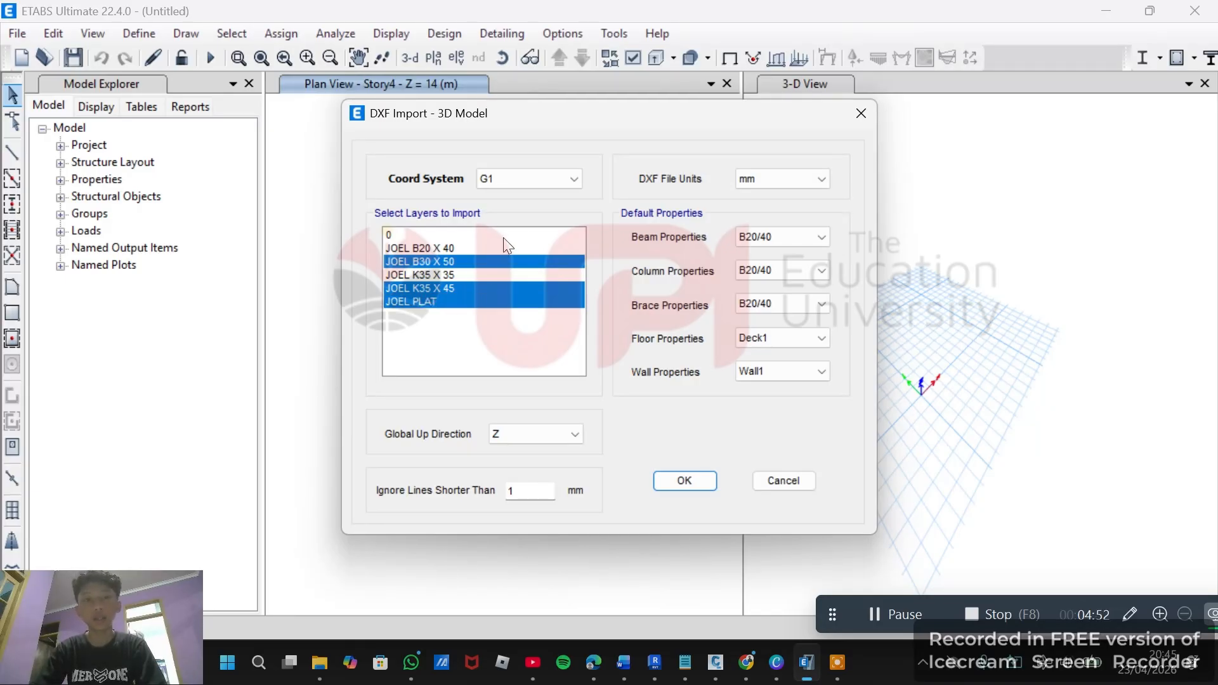
Set the default beam property to B30/50 and the default column property to K35/45.
{"action": "left_click", "coordinate": [745, 253]}
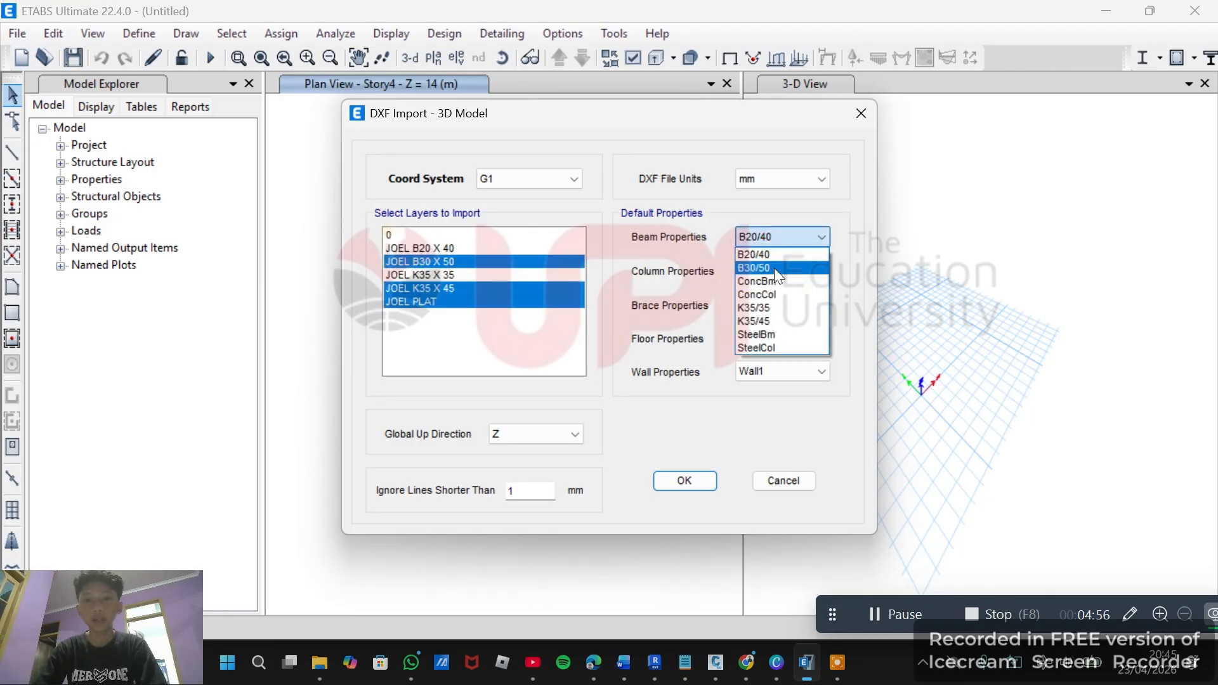
{"action": "left_click", "coordinate": [774, 267]}
{"action": "left_click", "coordinate": [775, 271]}
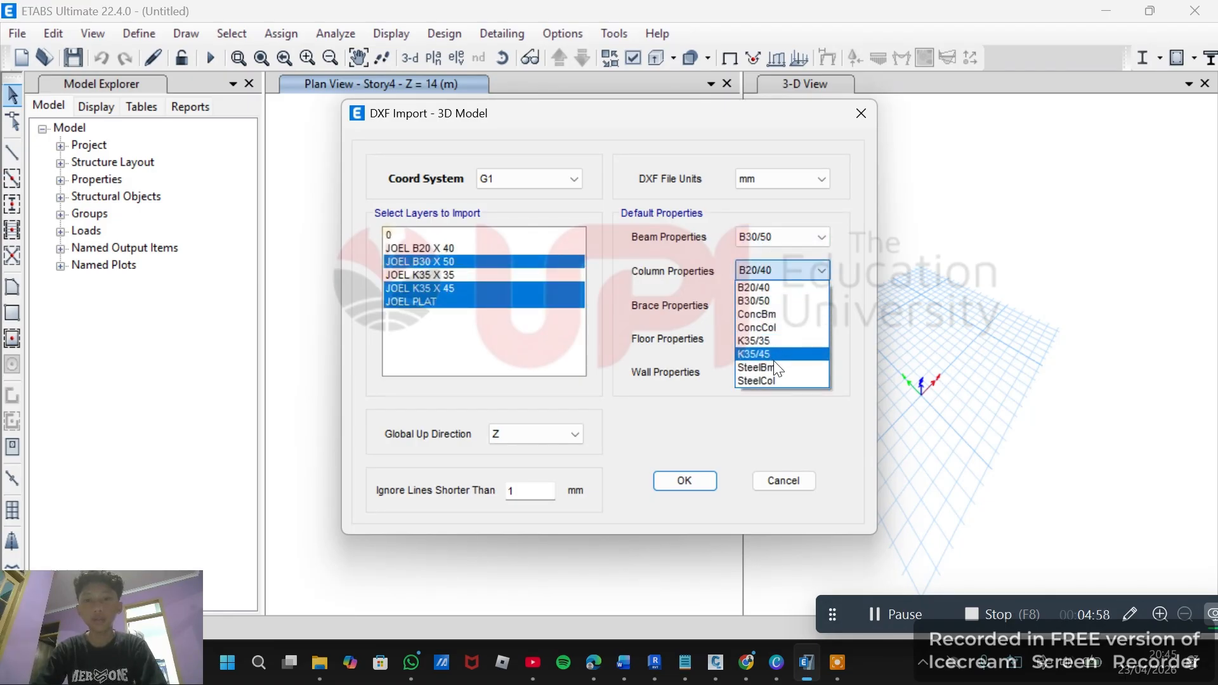
{"action": "left_click", "coordinate": [775, 353]}
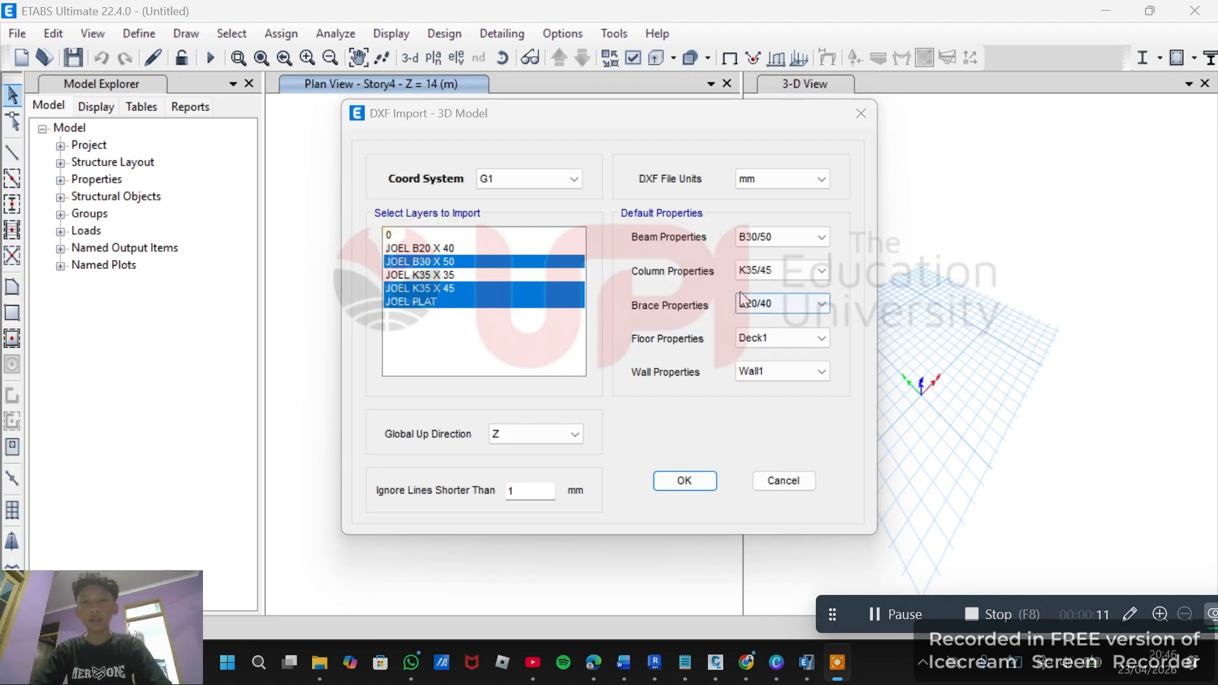
{"action": "left_click", "coordinate": [775, 337]}
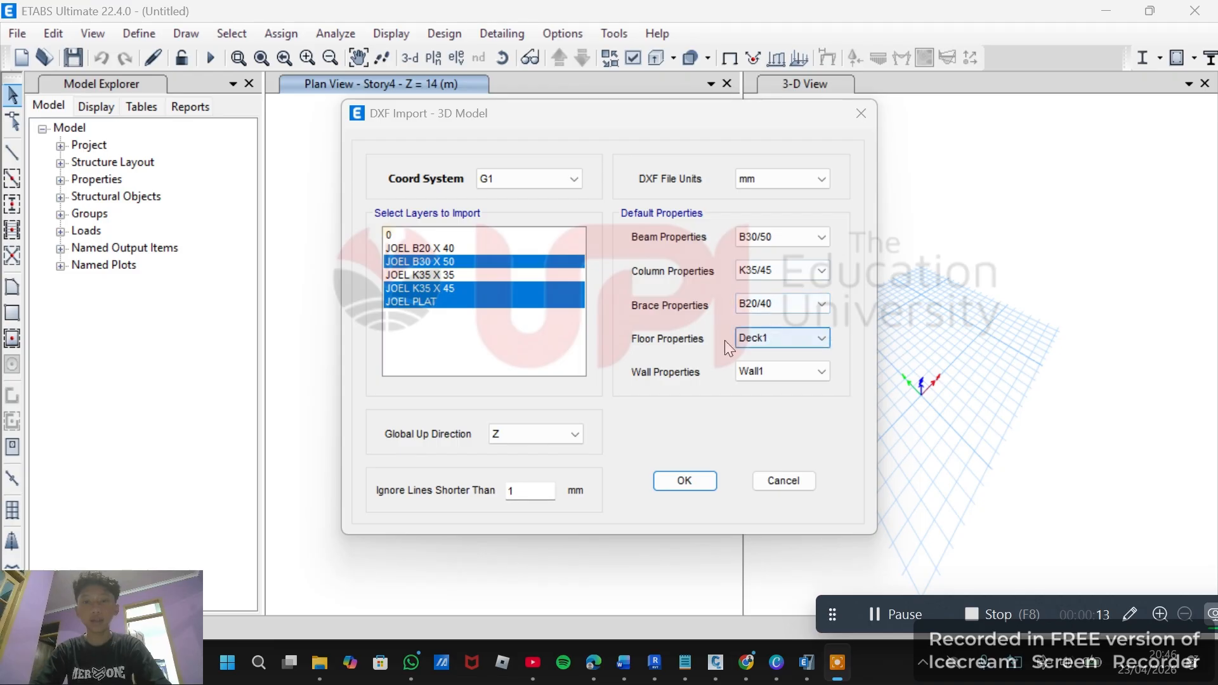
{"action": "left_click", "coordinate": [803, 333]}
{"action": "left_click", "coordinate": [803, 333]}
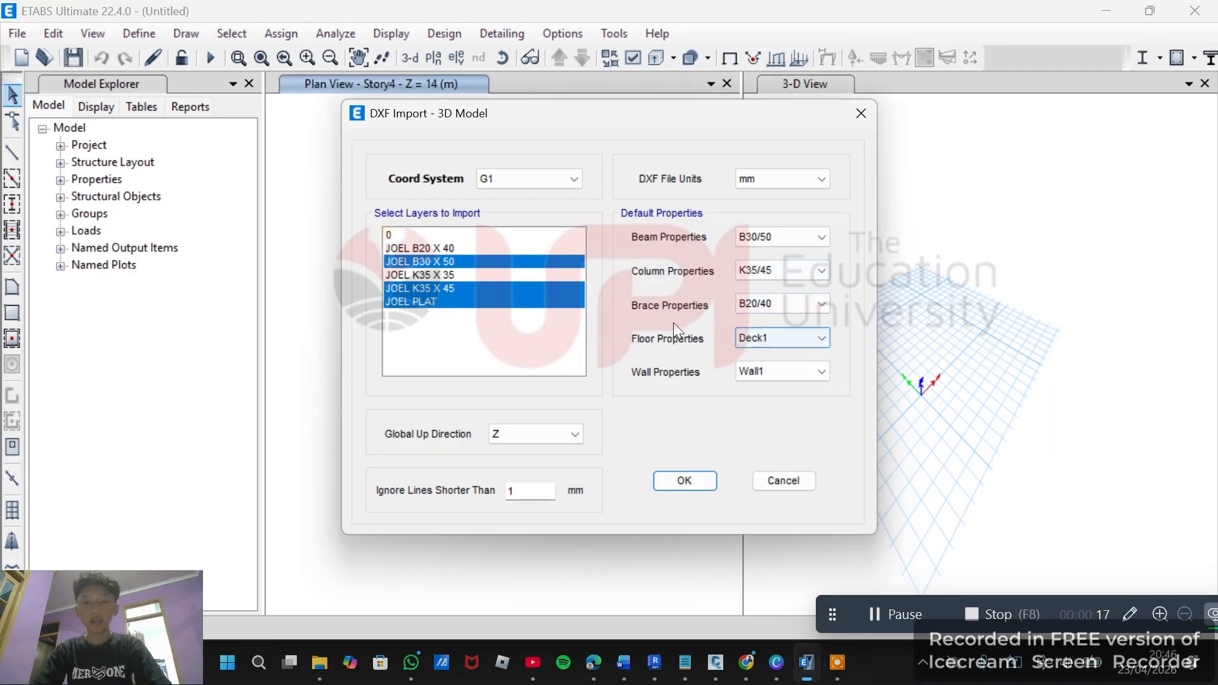
{"action": "left_click", "coordinate": [796, 365]}
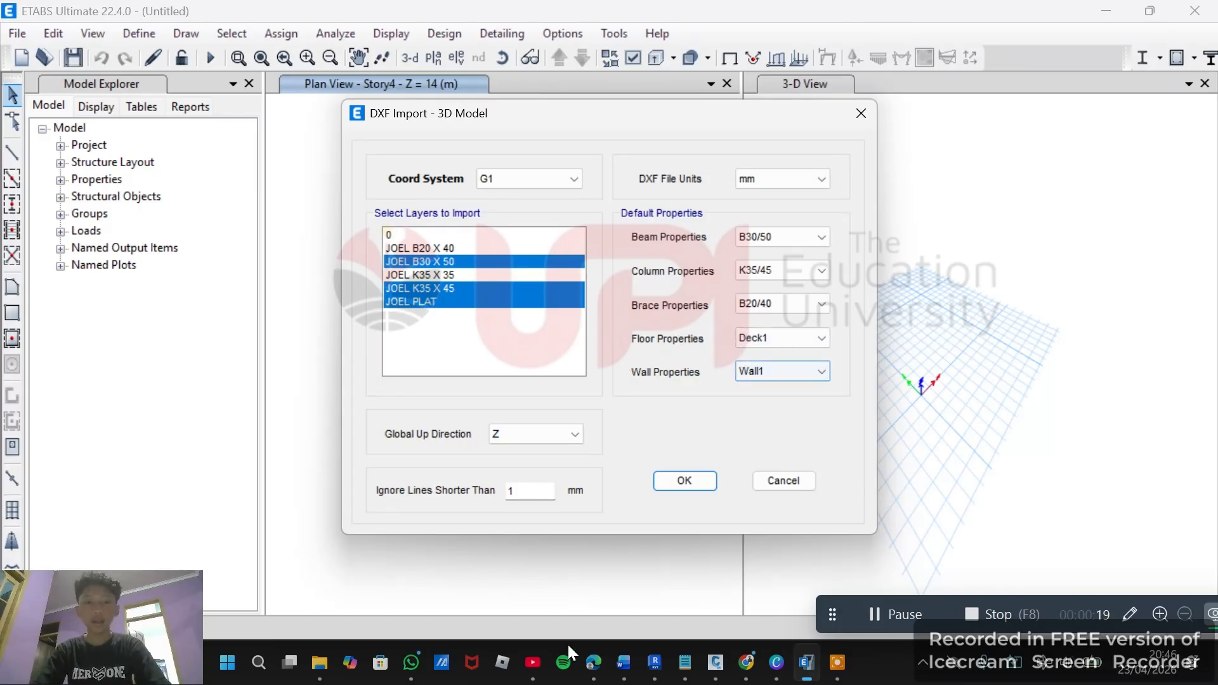
Confirm the DXF import settings and accept the story data.
{"action": "left_click", "coordinate": [681, 481]}
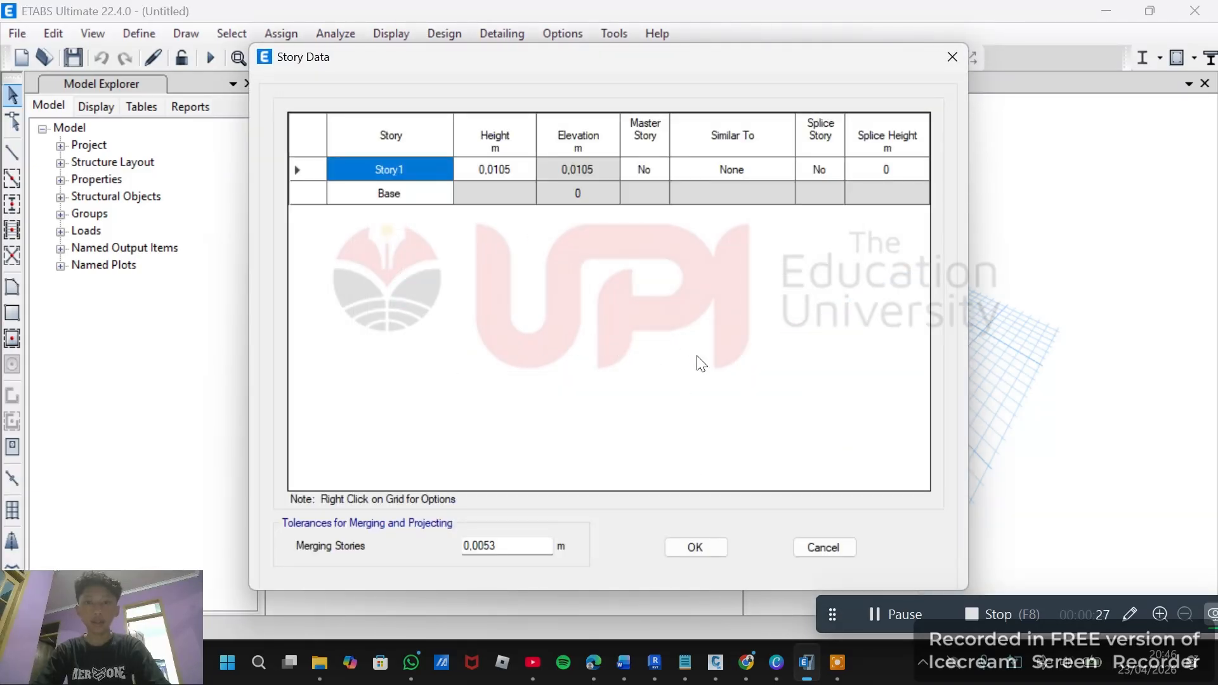
{"action": "left_click", "coordinate": [695, 548]}
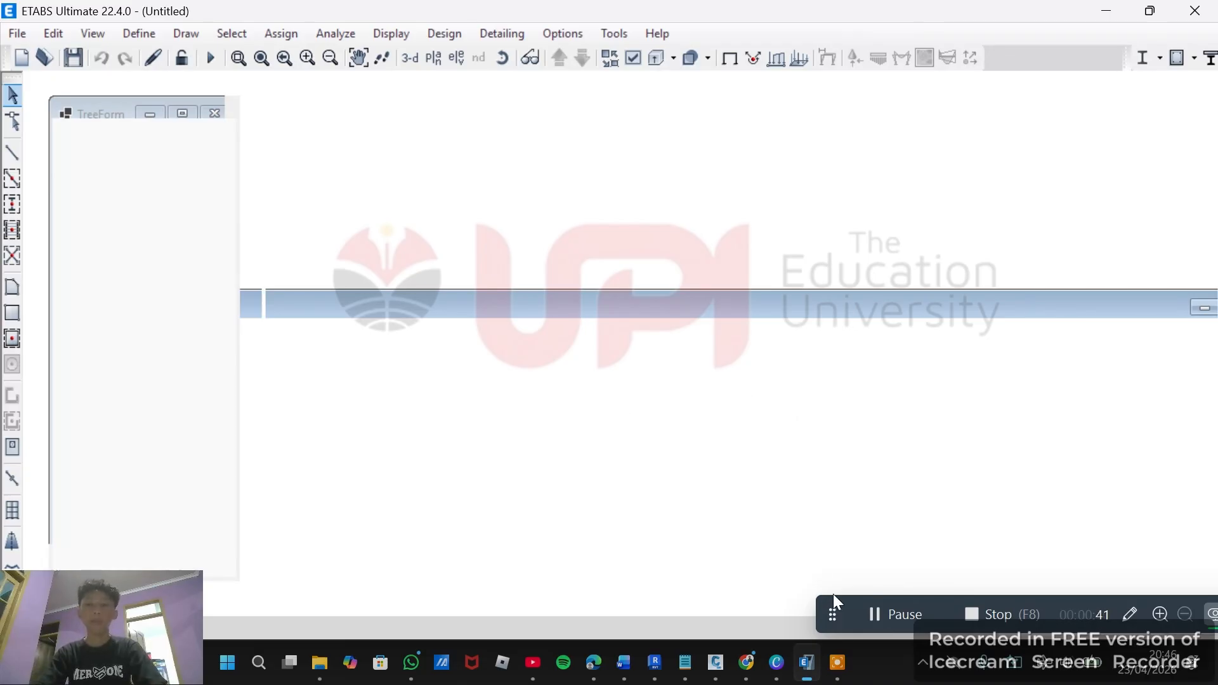
Save the new model as an ETABS file named CONTOH.
{"action": "left_click", "coordinate": [874, 610]}
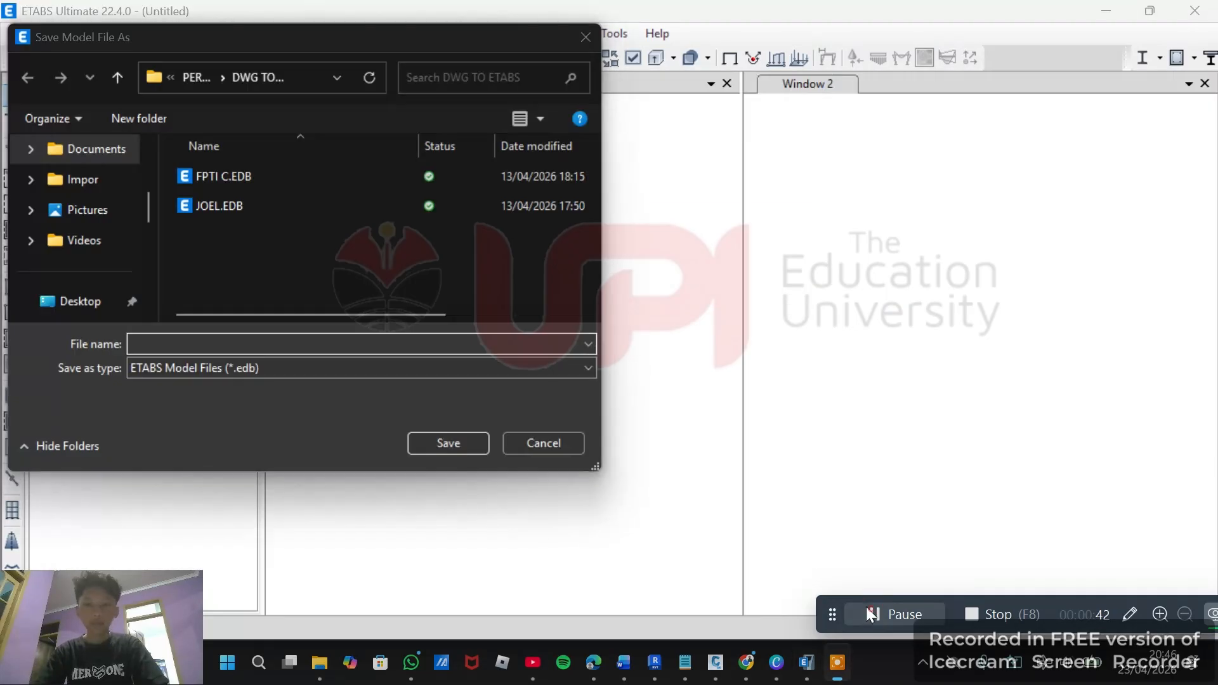
{"action": "left_click", "coordinate": [466, 341]}
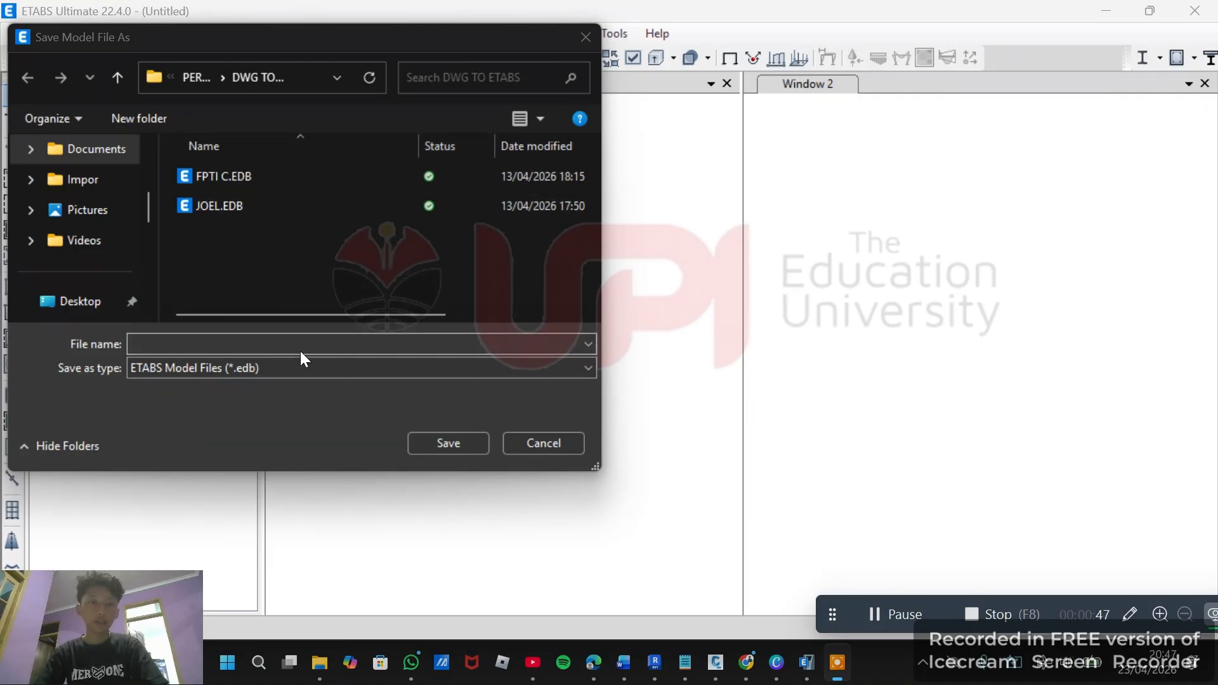
{"action": "left_click", "coordinate": [283, 342]}
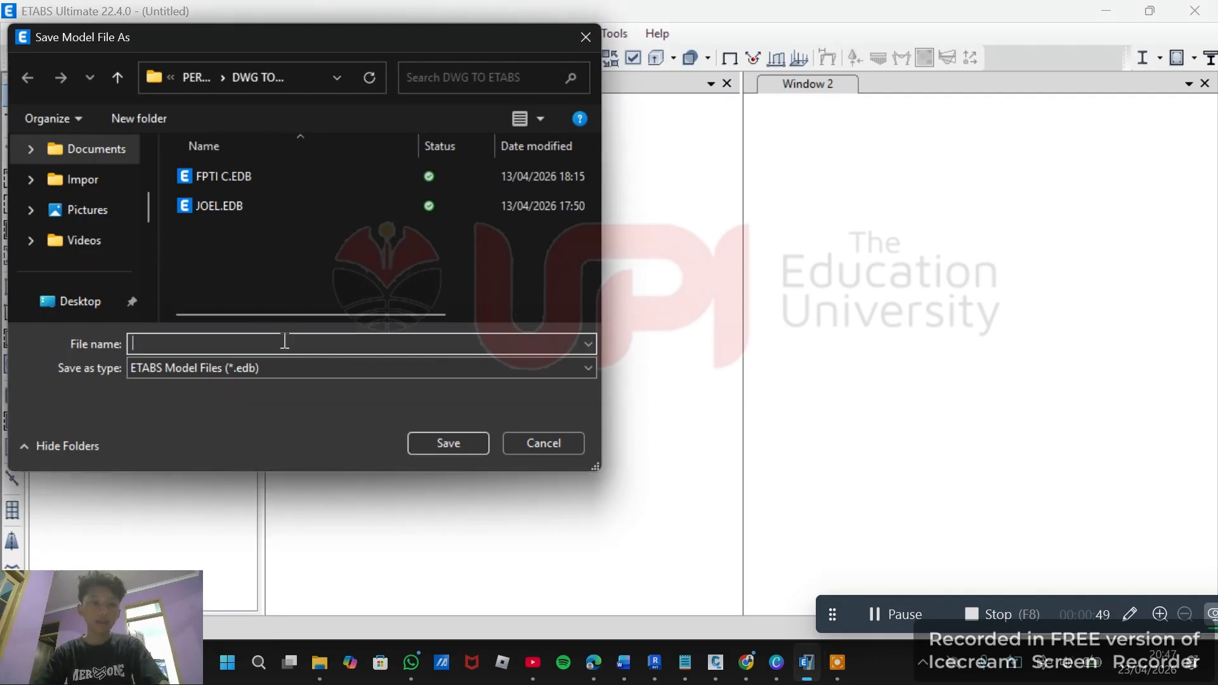
{"action": "type", "text": "V"}
{"action": "key", "text": "BackSpace"}
{"action": "type", "text": "C"}
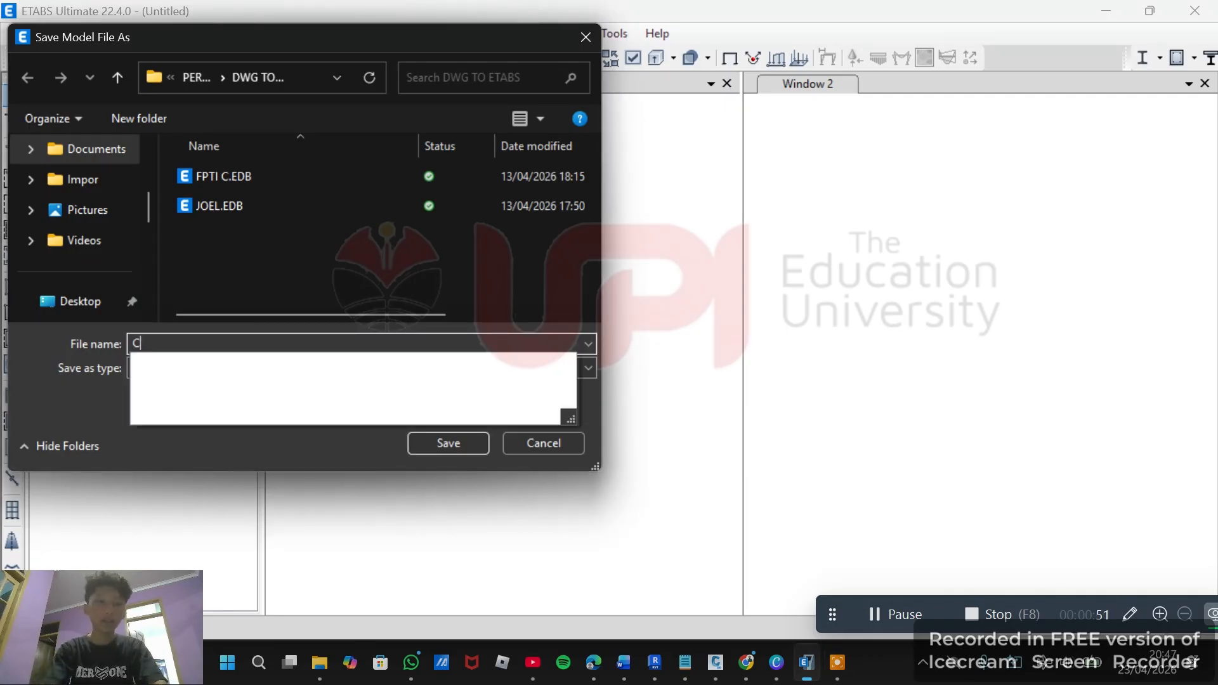
{"action": "type", "text": "ON"}
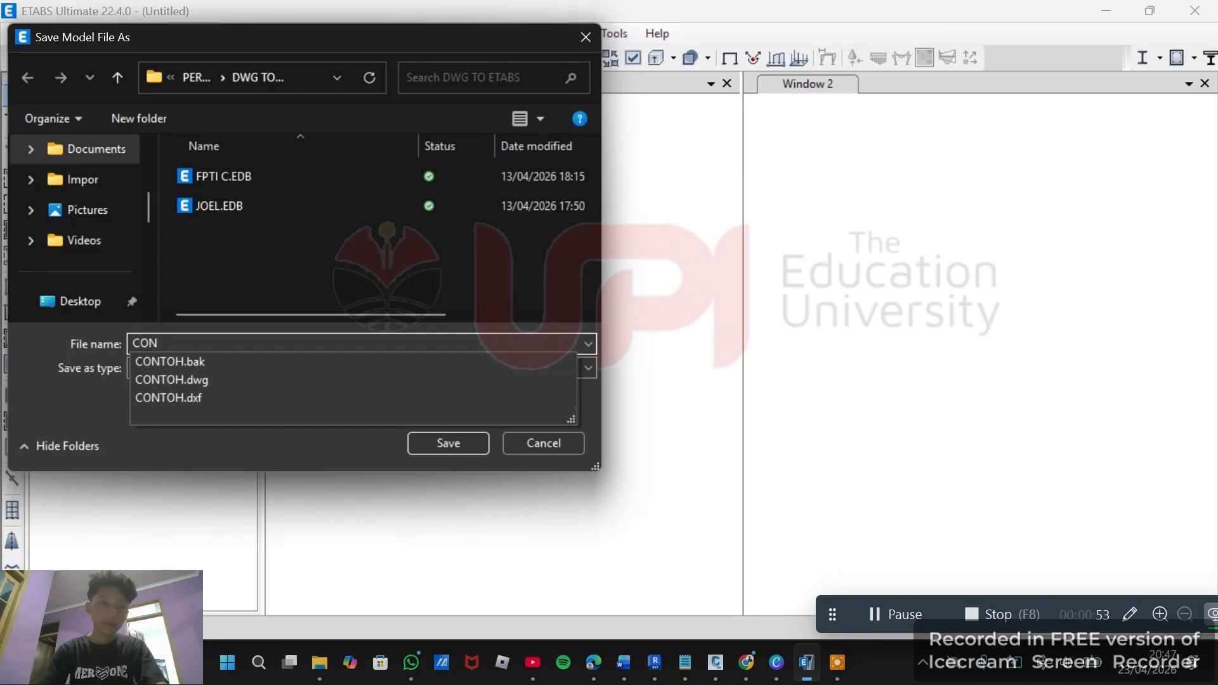
{"action": "type", "text": "TOH"}
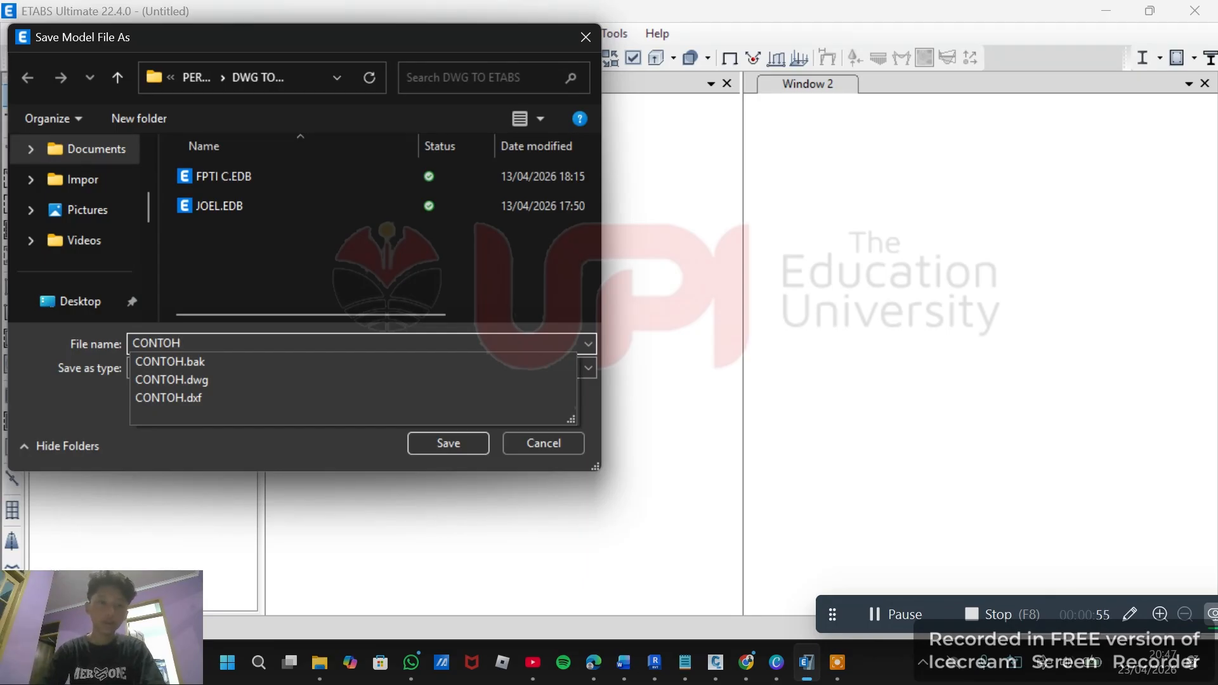
{"action": "left_click", "coordinate": [461, 447]}
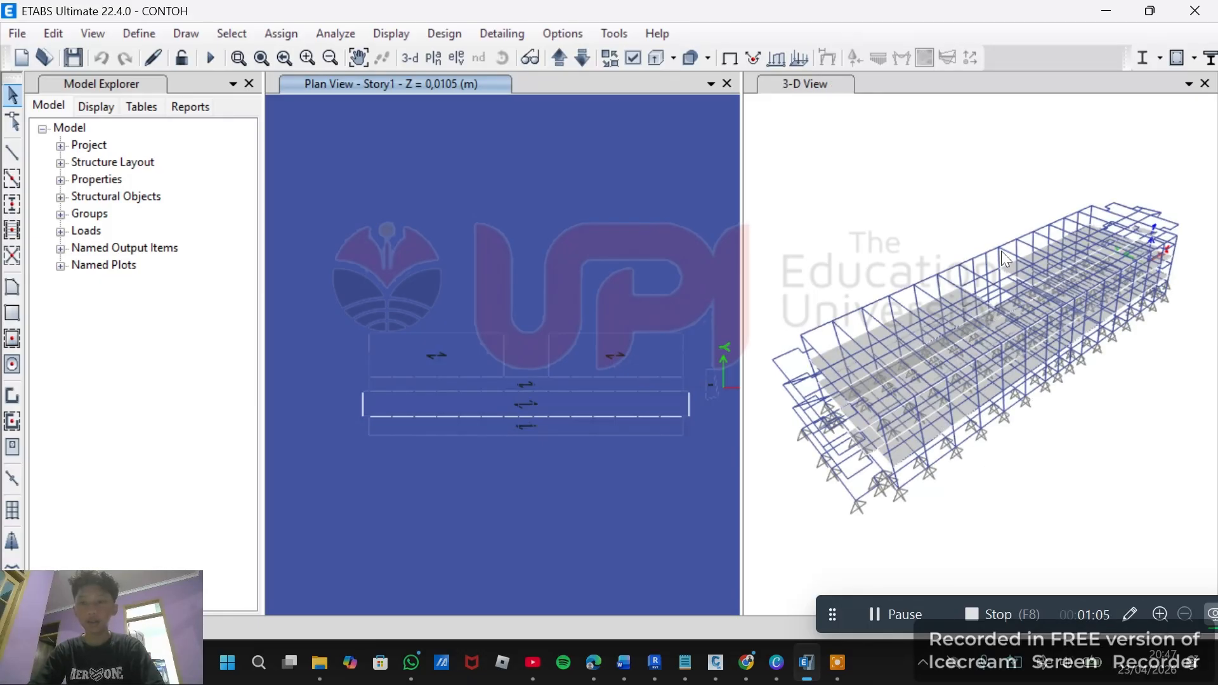
Examine the imported frame structure in the 3D view.
{"action": "scroll", "coordinate": [922, 379], "scroll_direction": "up", "scroll_amount": 2}
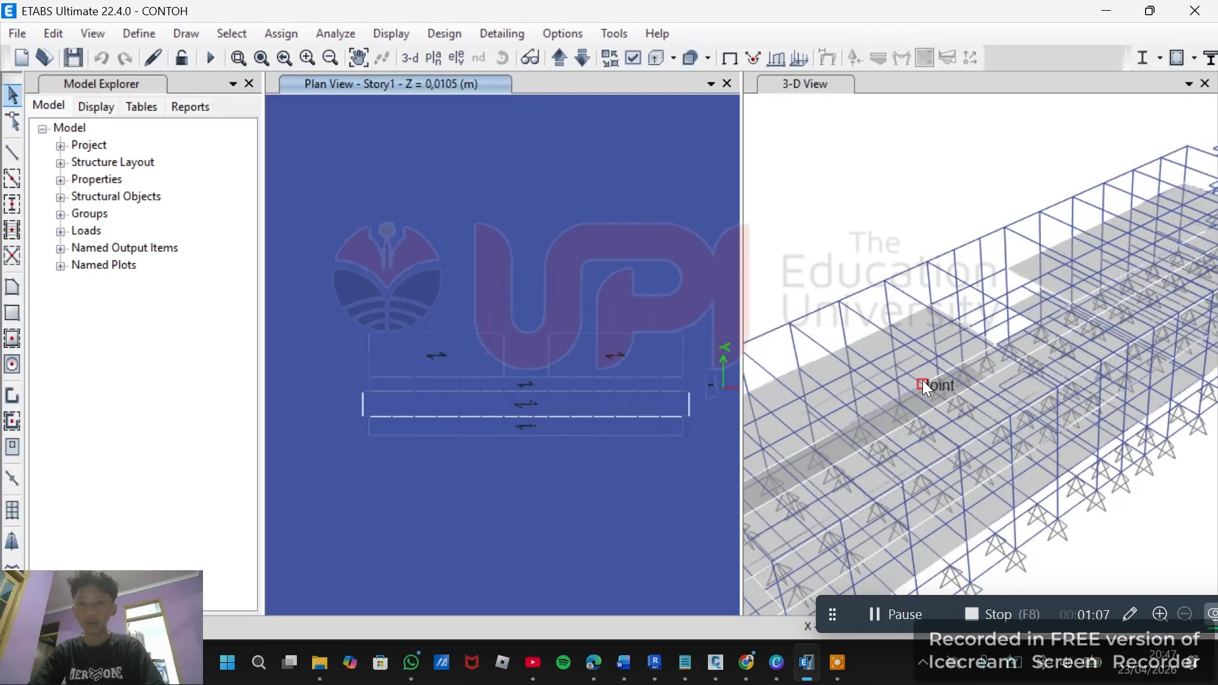
{"action": "scroll", "coordinate": [922, 380], "scroll_direction": "down", "scroll_amount": 5}
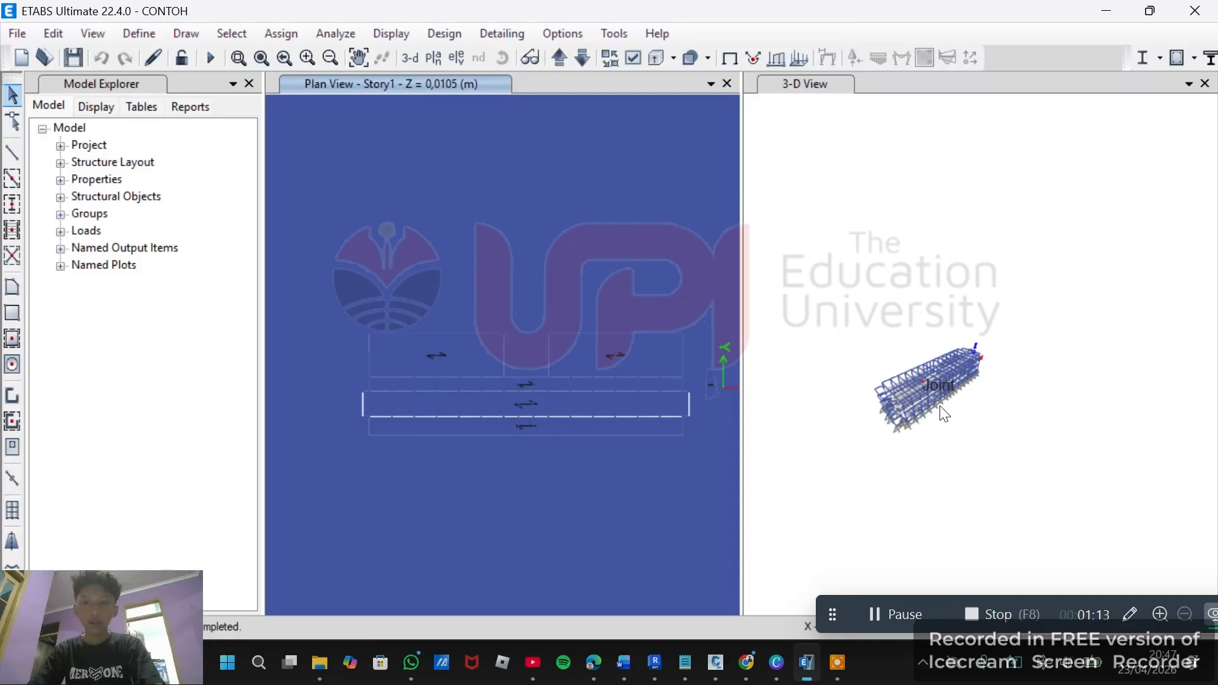
{"action": "scroll", "coordinate": [944, 413], "scroll_direction": "up", "scroll_amount": 3}
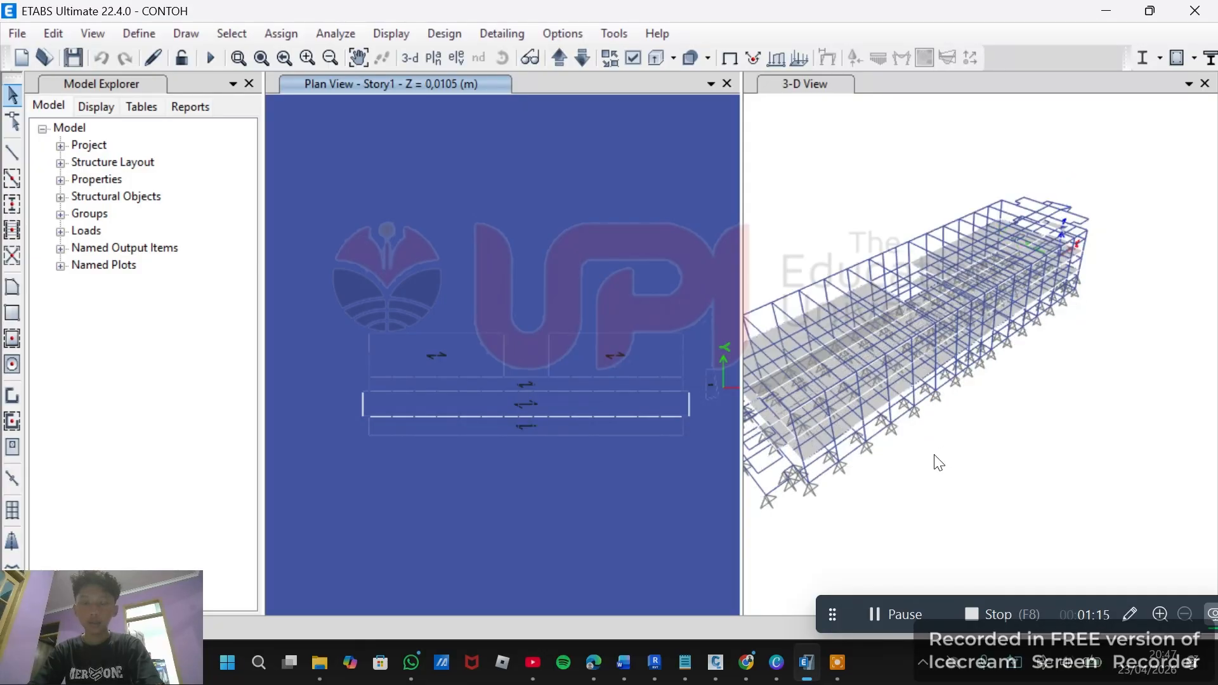
{"action": "middle_click_drag", "start_coordinate": [923, 475], "coordinate": [997, 448]}
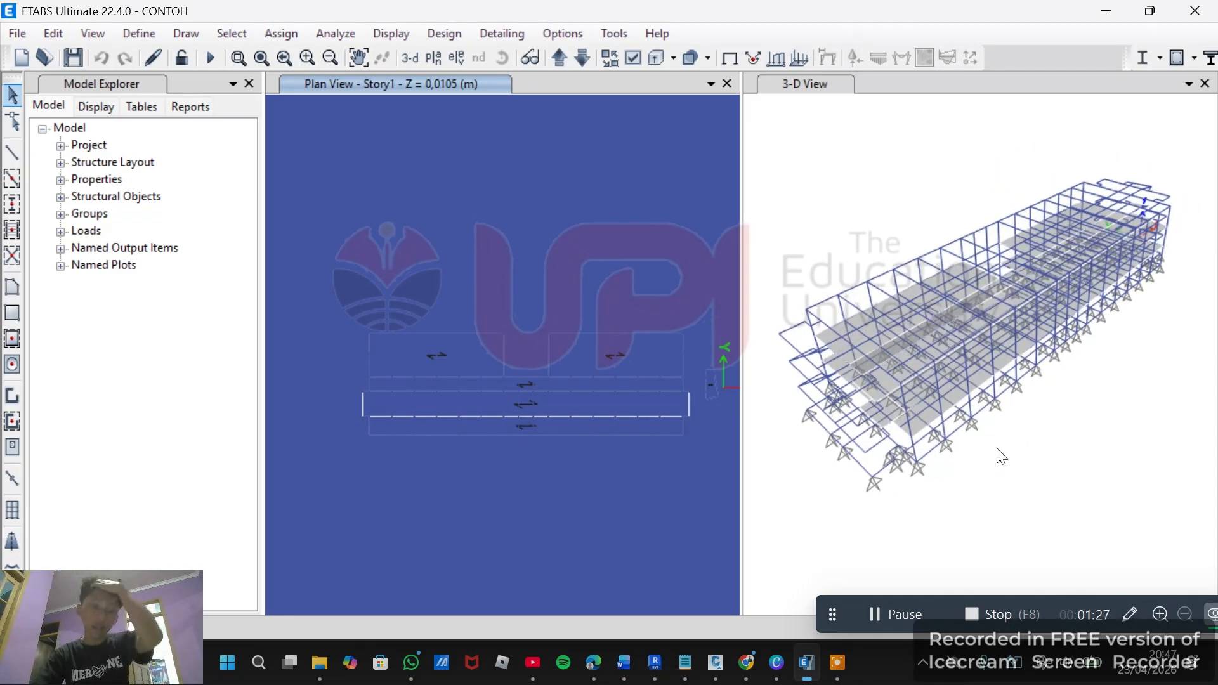
Import the CONTOH.dxf file into the model as a DXF 3D model.
{"action": "left_click", "coordinate": [21, 38]}
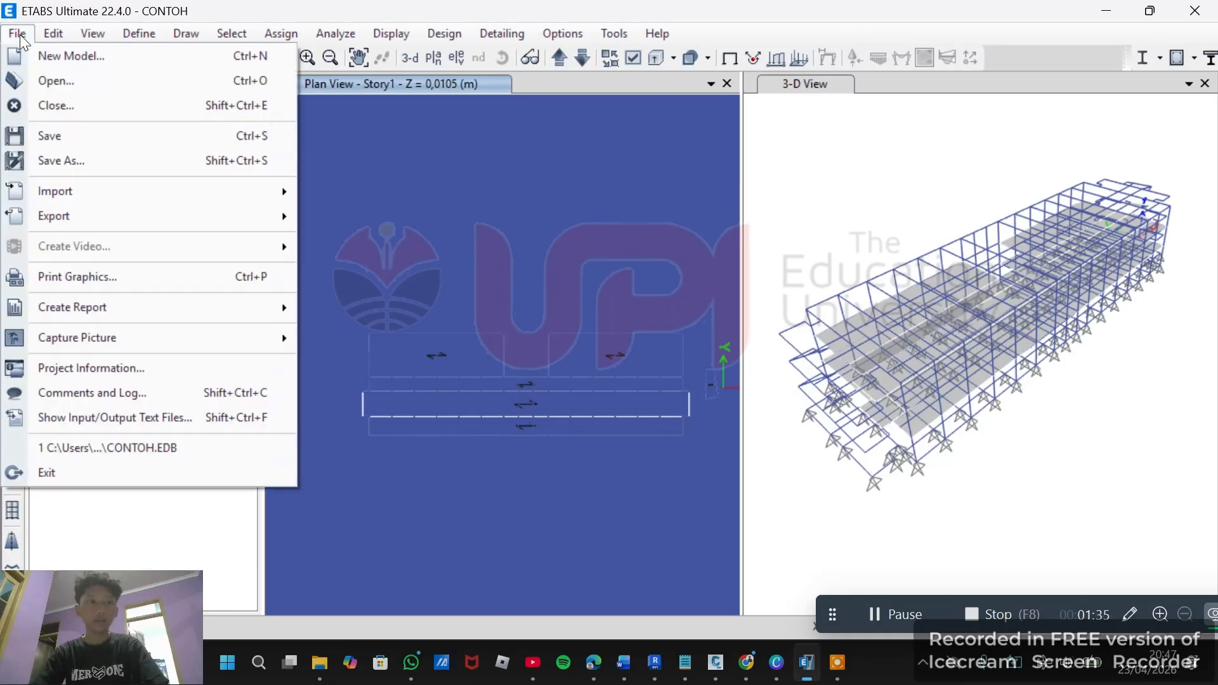
{"action": "left_click", "coordinate": [20, 35]}
{"action": "left_click", "coordinate": [16, 35]}
{"action": "left_click", "coordinate": [12, 37]}
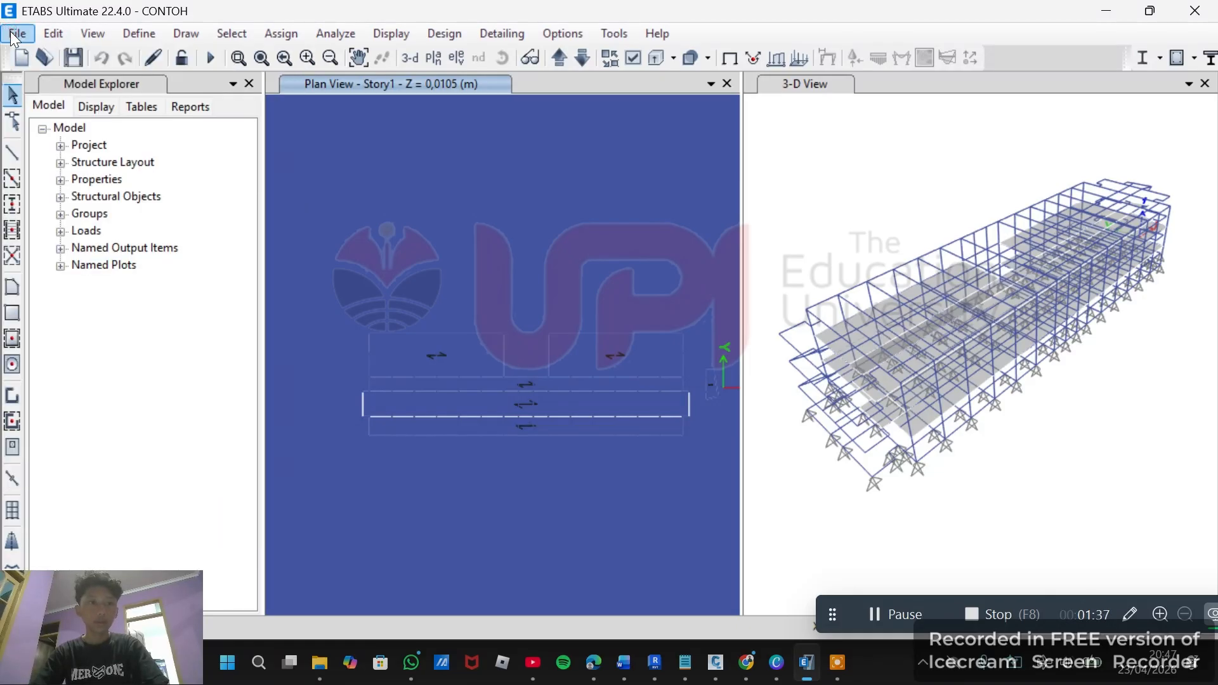
{"action": "left_click", "coordinate": [13, 36]}
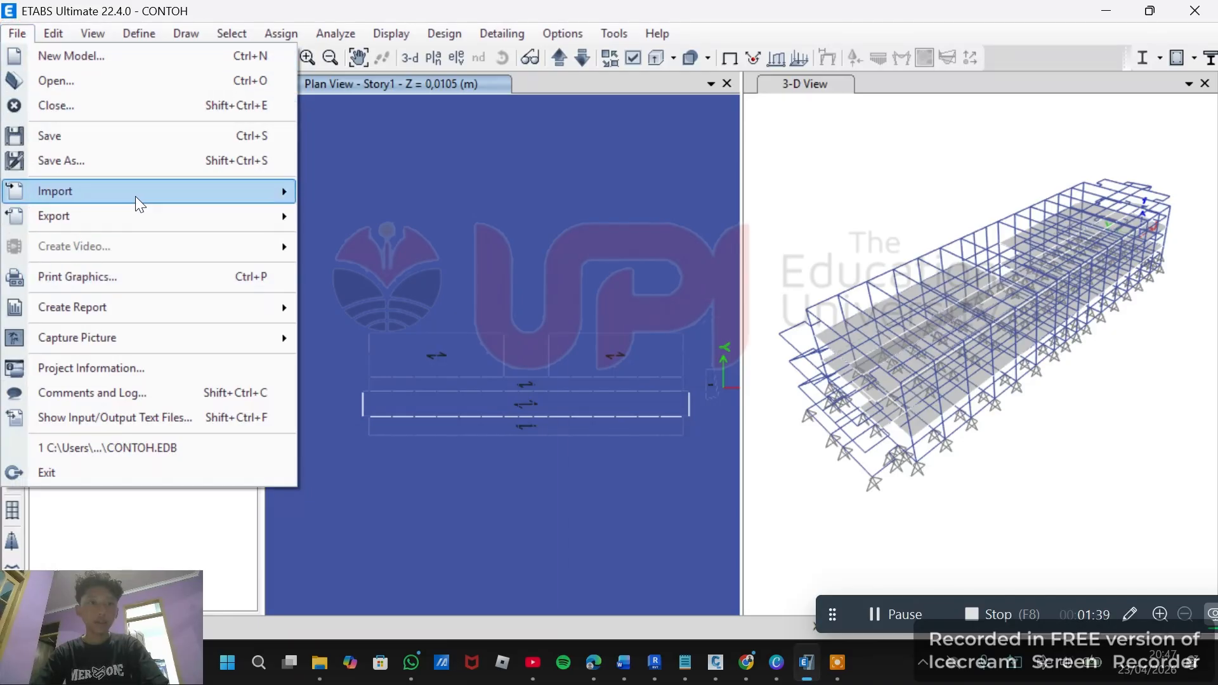
{"action": "mouse_move", "coordinate": [136, 198]}
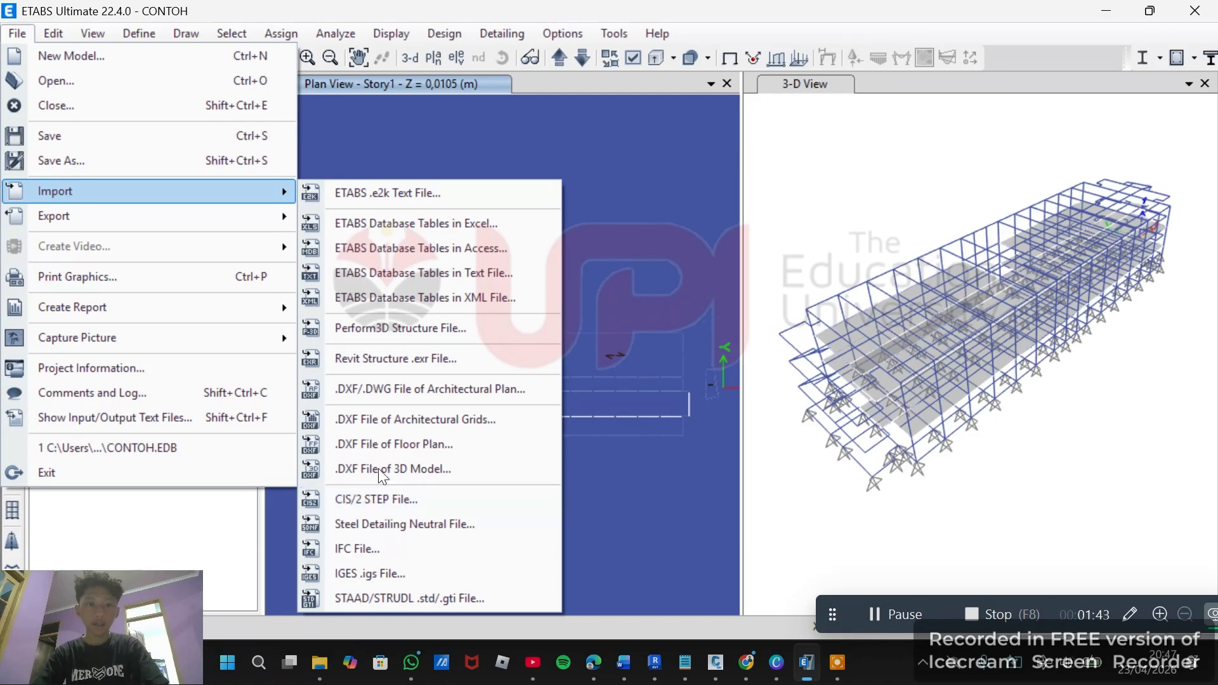
{"action": "left_click", "coordinate": [419, 470]}
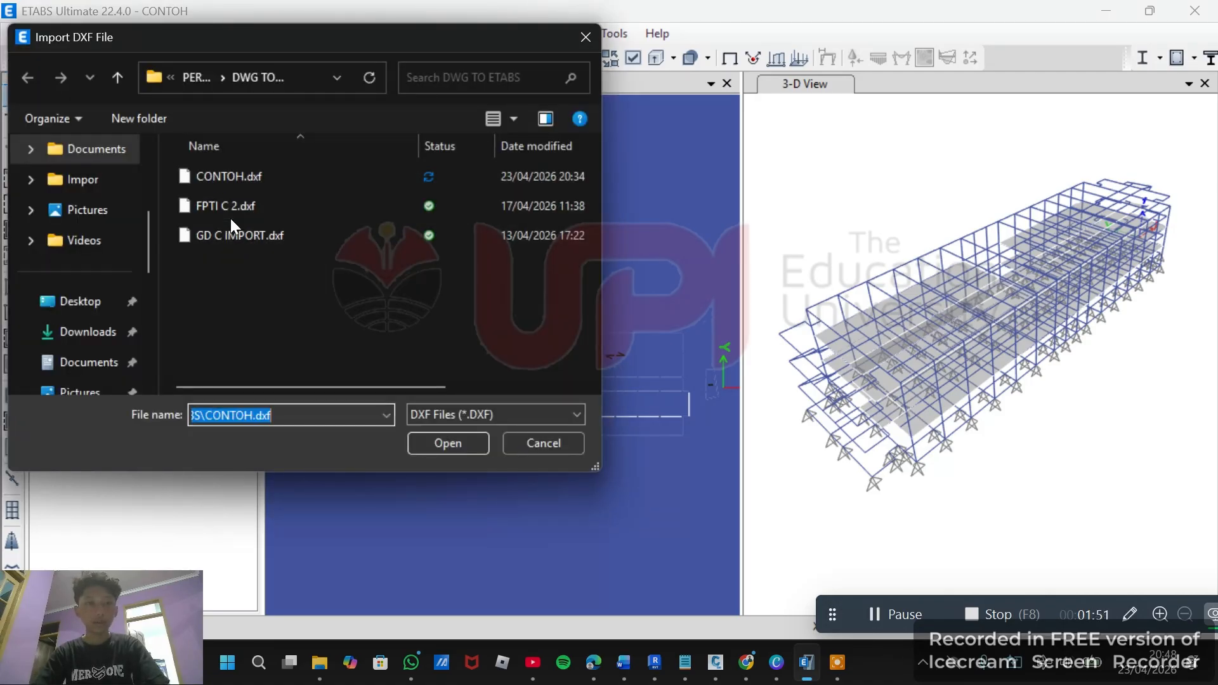
{"action": "double_click", "coordinate": [268, 178]}
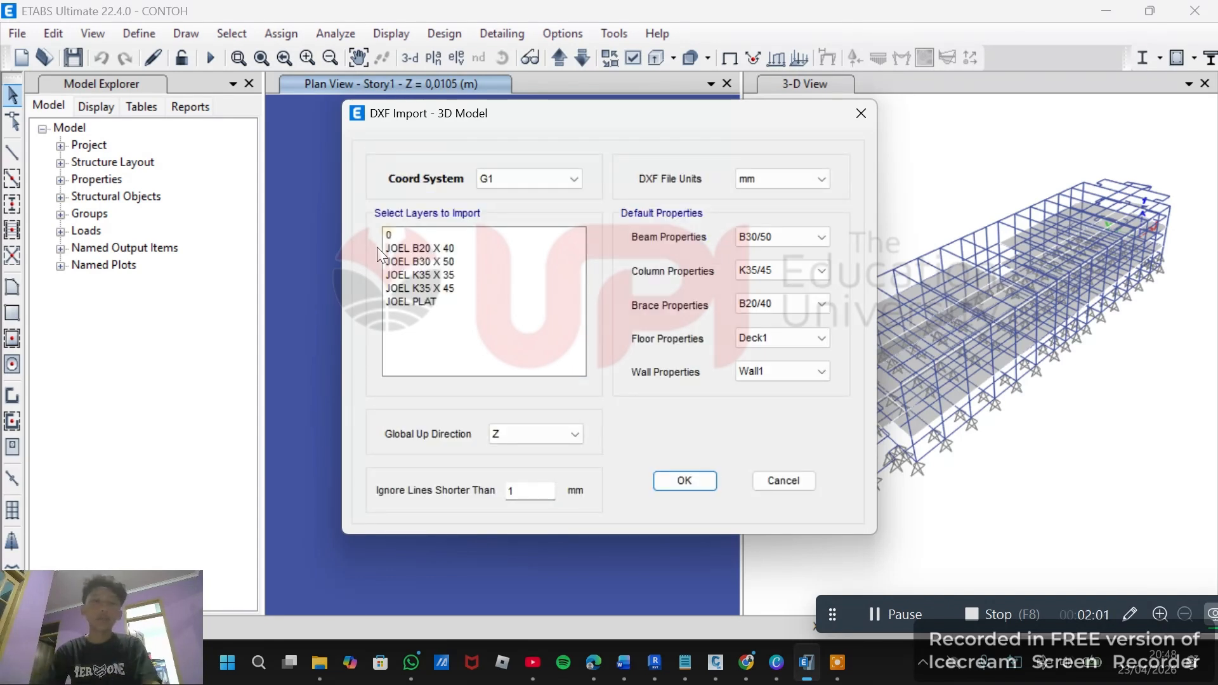
Import layers JOEL B20 X 40 and JOEL K35 X 35, with beam property B20/40 and column property K35/35.
{"action": "left_click", "coordinate": [442, 248]}
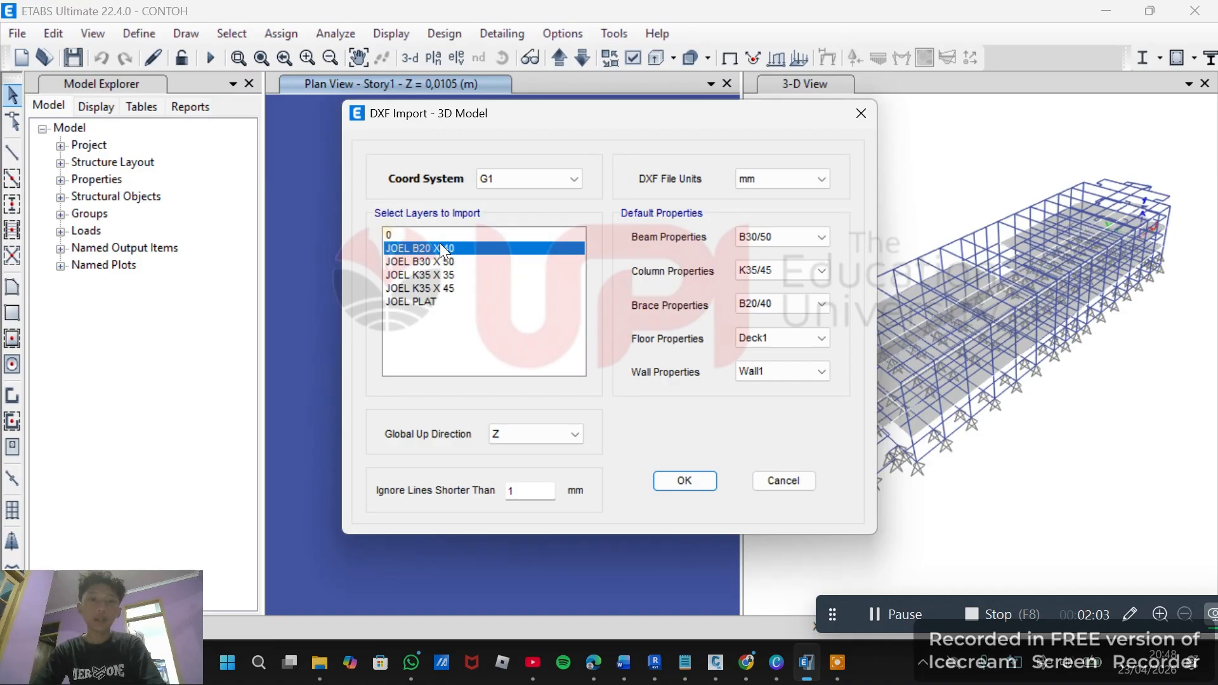
{"action": "left_click", "coordinate": [452, 275], "text": "ctrl"}
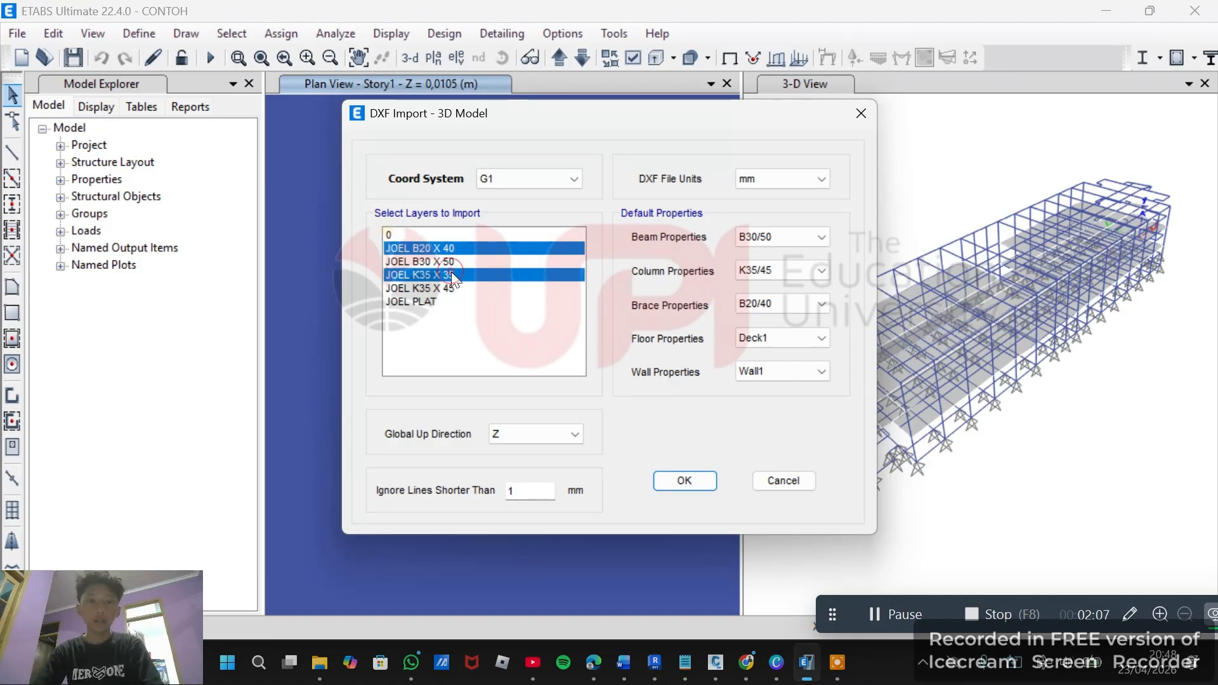
{"action": "left_click", "coordinate": [820, 241]}
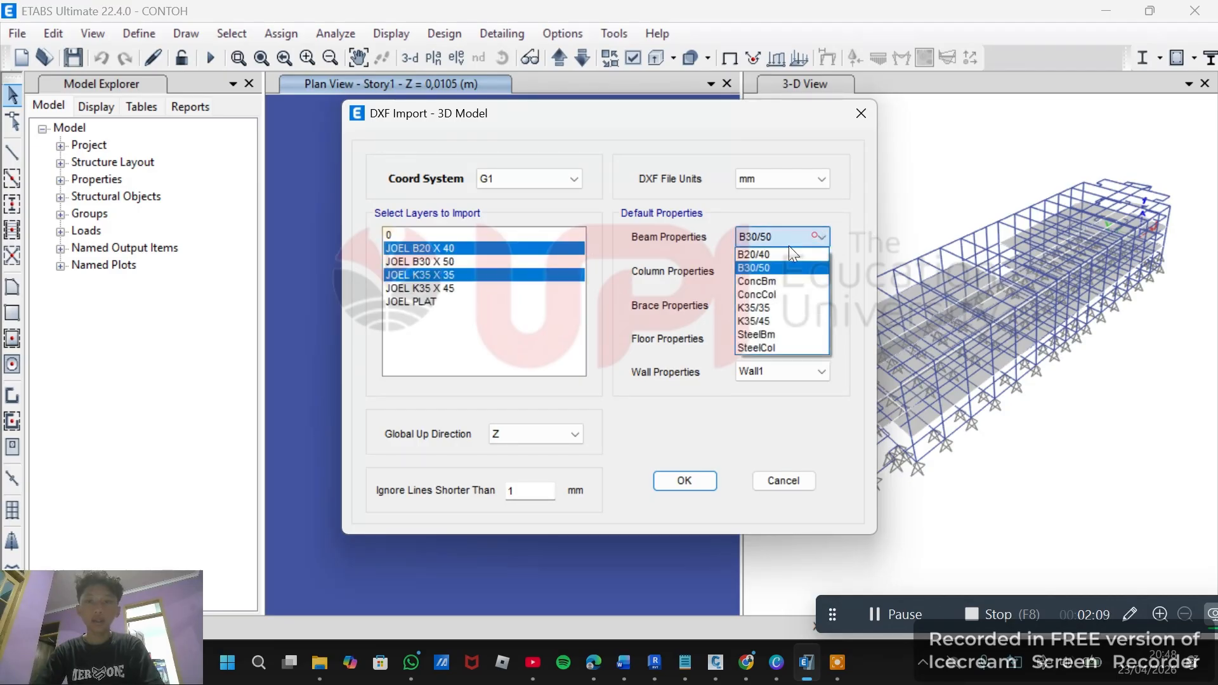
{"action": "left_click", "coordinate": [787, 250]}
{"action": "left_click", "coordinate": [788, 274]}
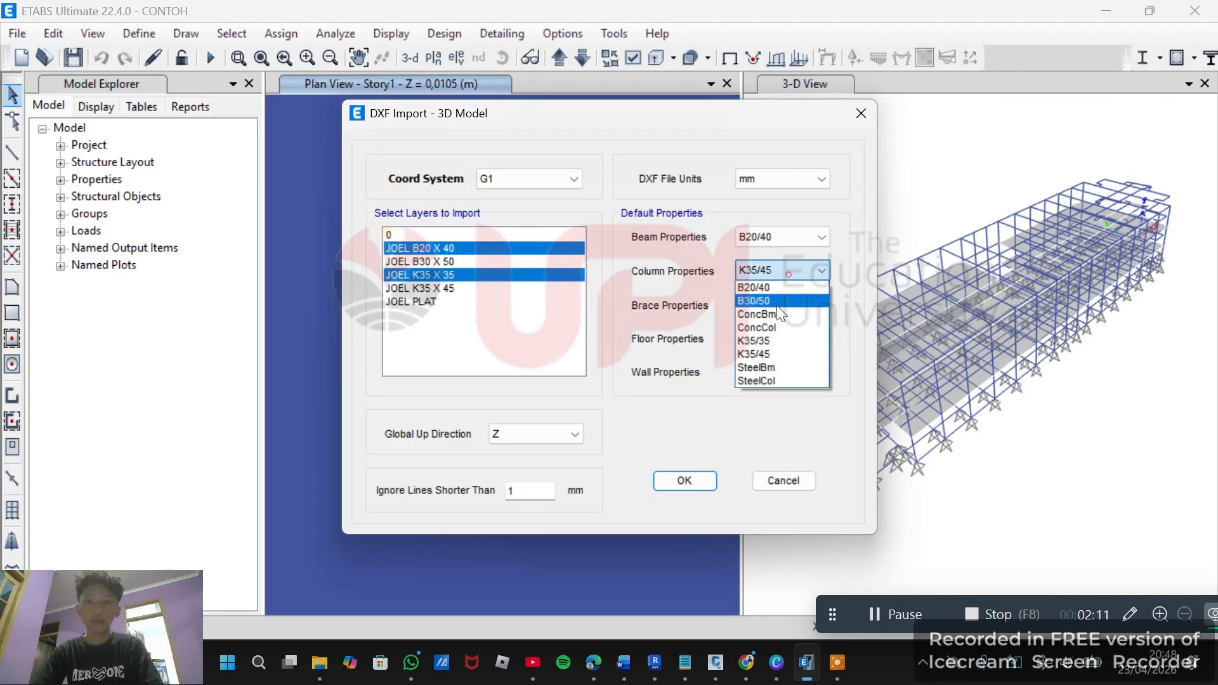
{"action": "left_click", "coordinate": [784, 339]}
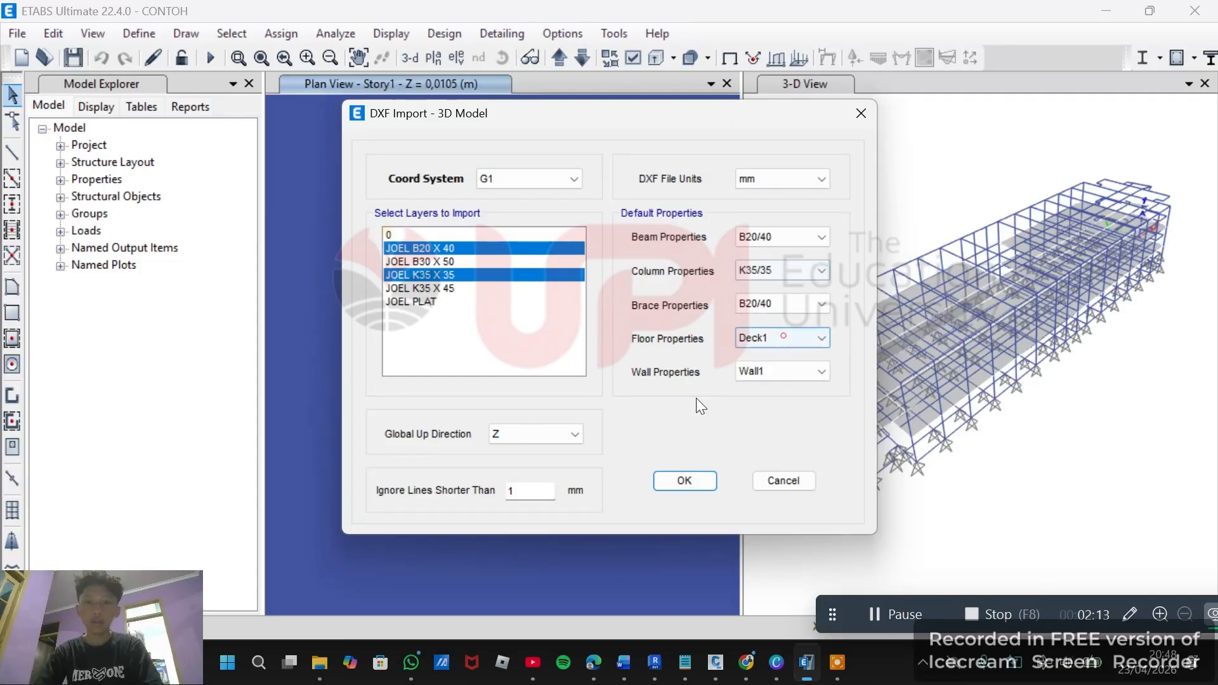
{"action": "left_click", "coordinate": [687, 482]}
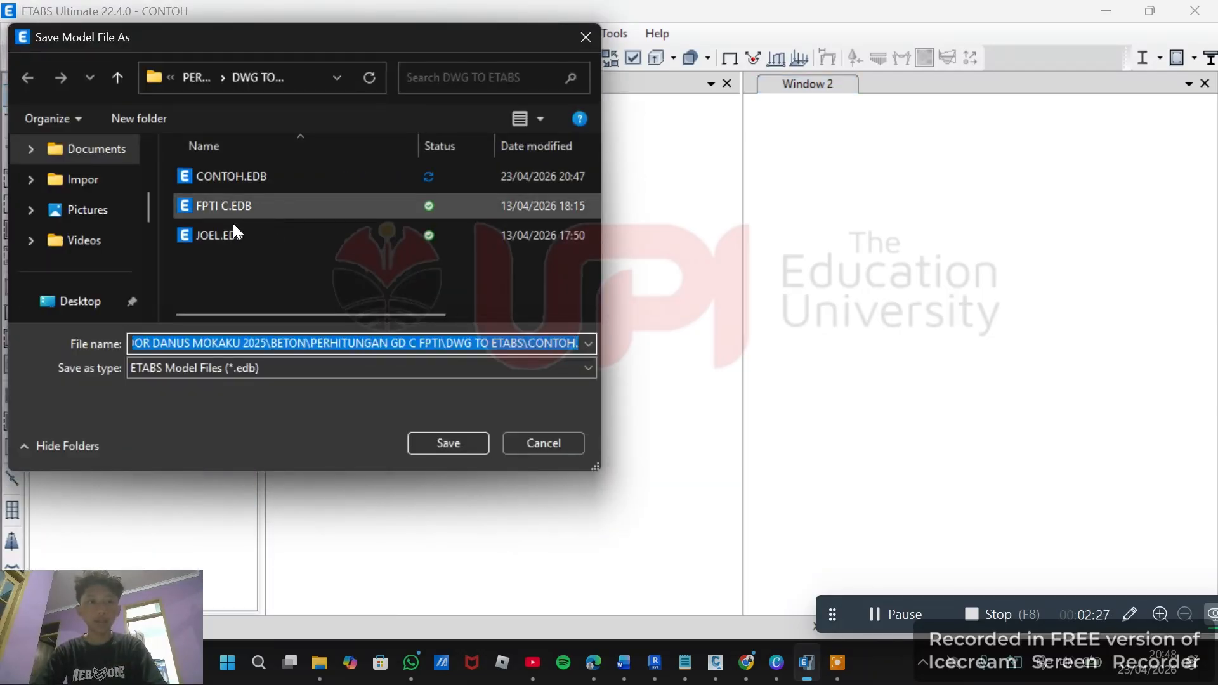
Save the model over the existing CONTOH.EDB file.
{"action": "left_click", "coordinate": [257, 177]}
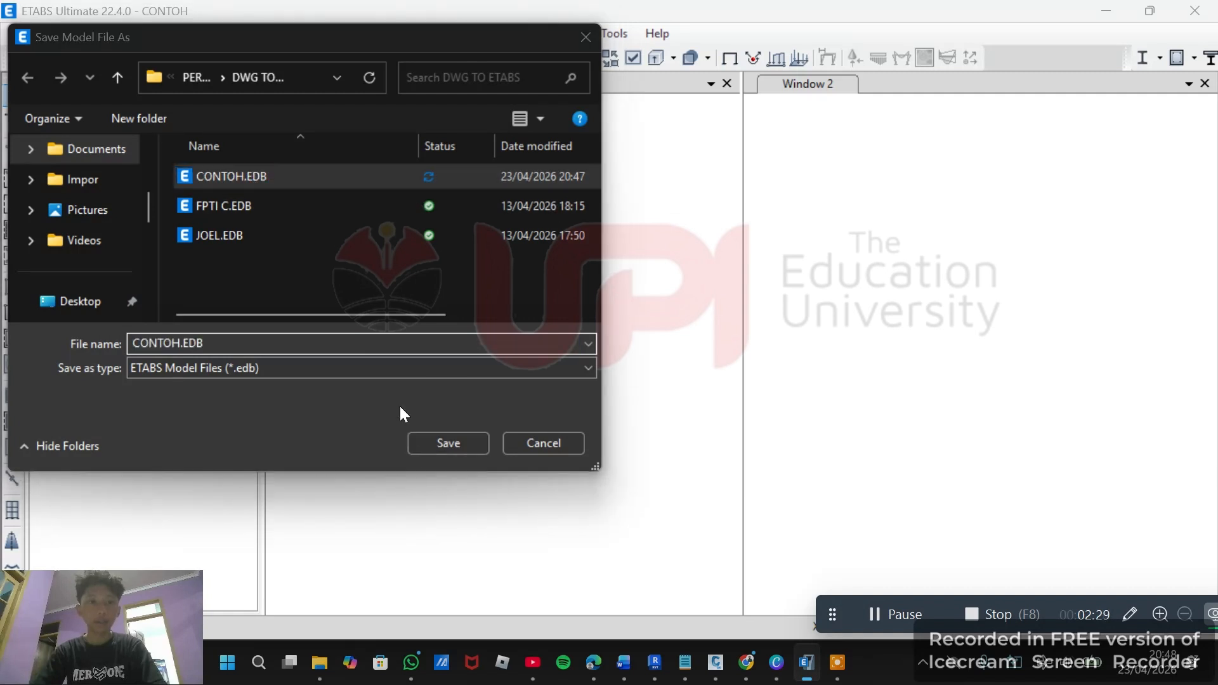
{"action": "left_click", "coordinate": [447, 441]}
{"action": "left_click", "coordinate": [653, 330]}
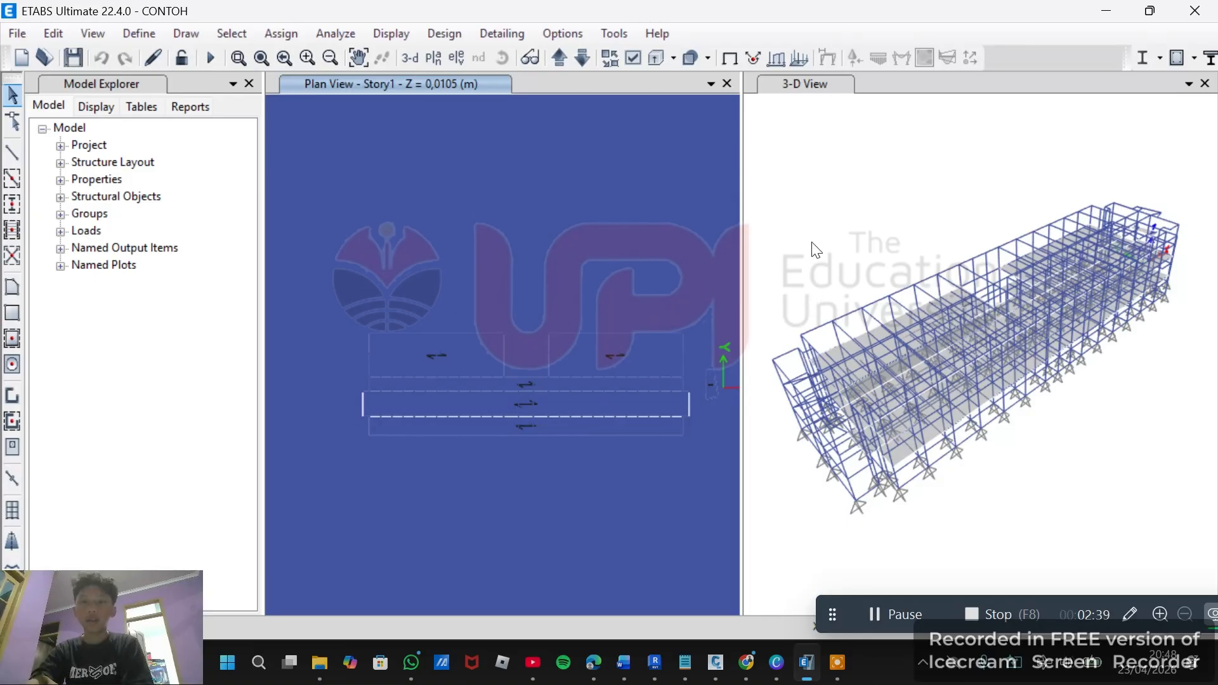
{"action": "middle_click_drag", "start_coordinate": [852, 214], "coordinate": [835, 216]}
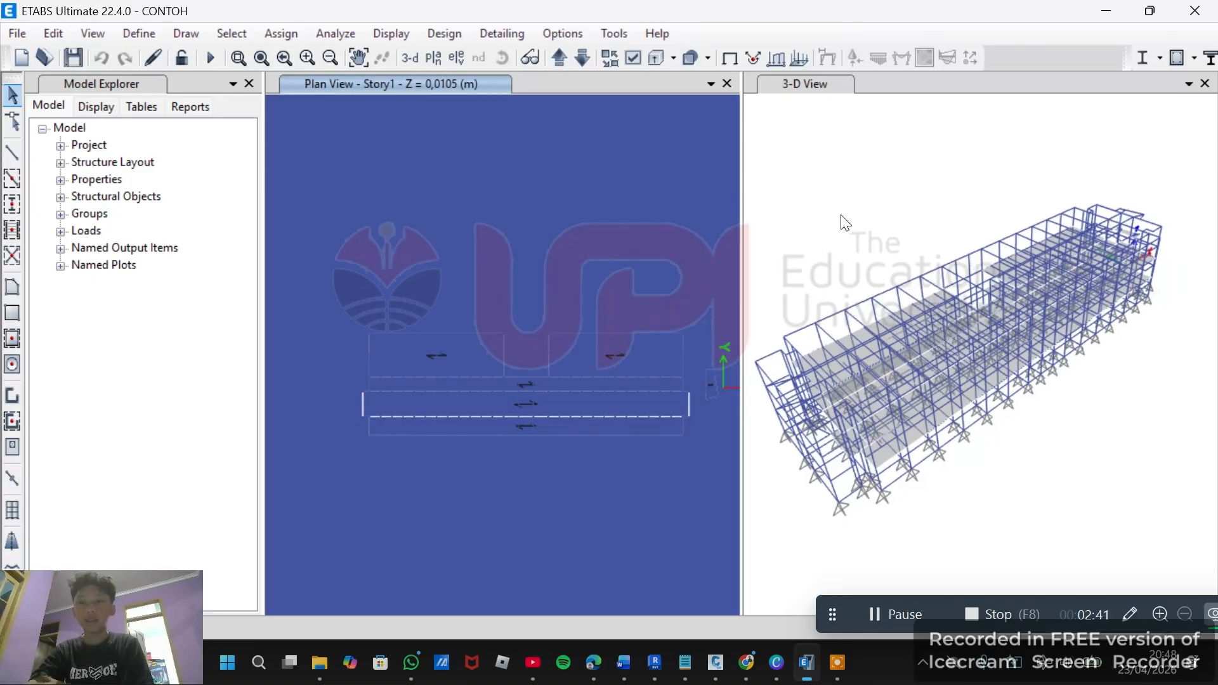
{"action": "key", "text": "F5"}
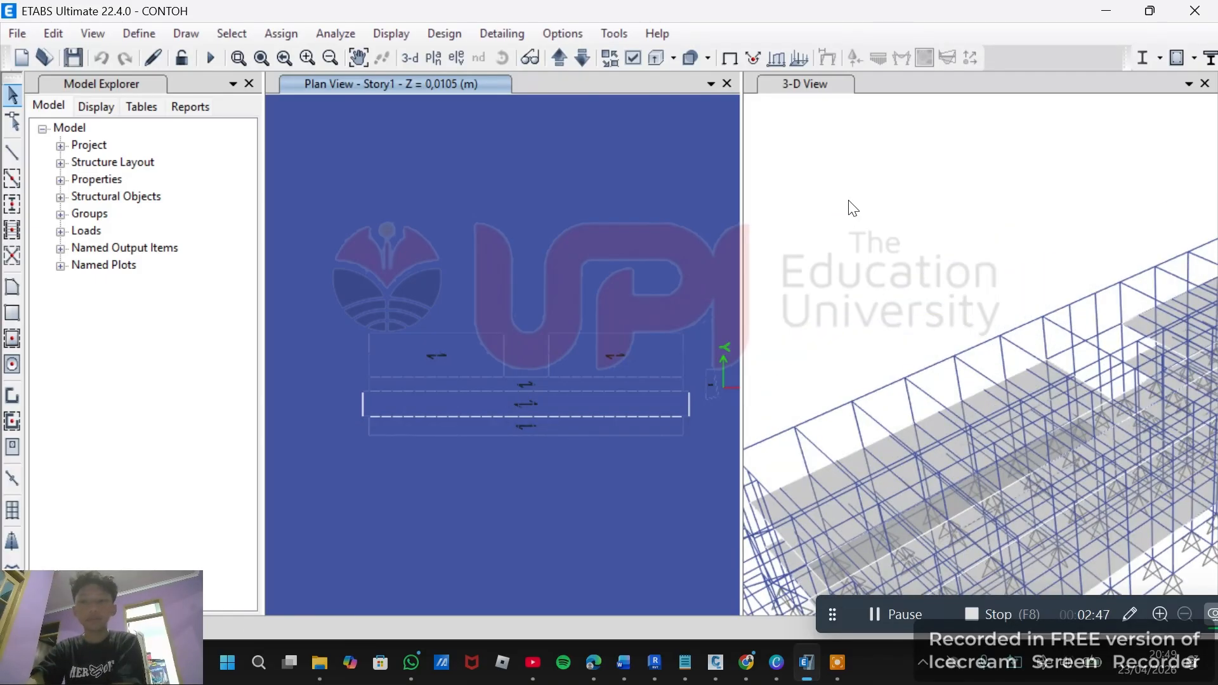
{"action": "scroll", "coordinate": [854, 200], "scroll_direction": "down", "scroll_amount": 5}
{"action": "scroll", "coordinate": [857, 211], "scroll_direction": "up", "scroll_amount": 4}
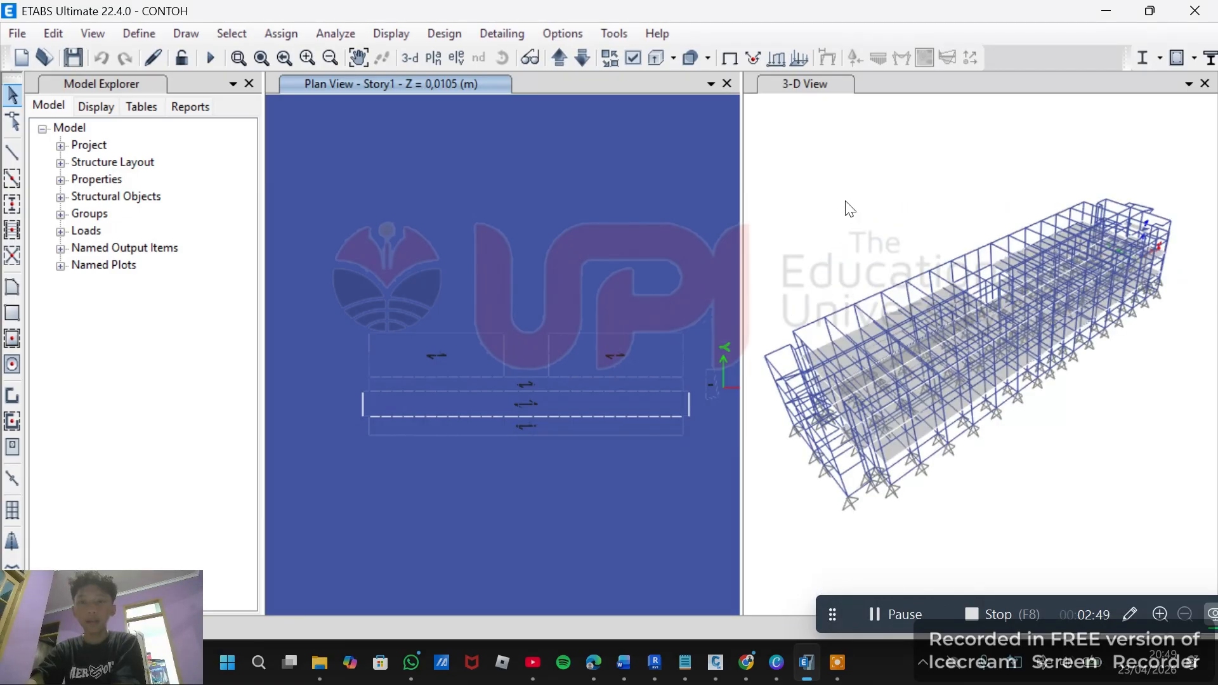
{"action": "left_click", "coordinate": [440, 37]}
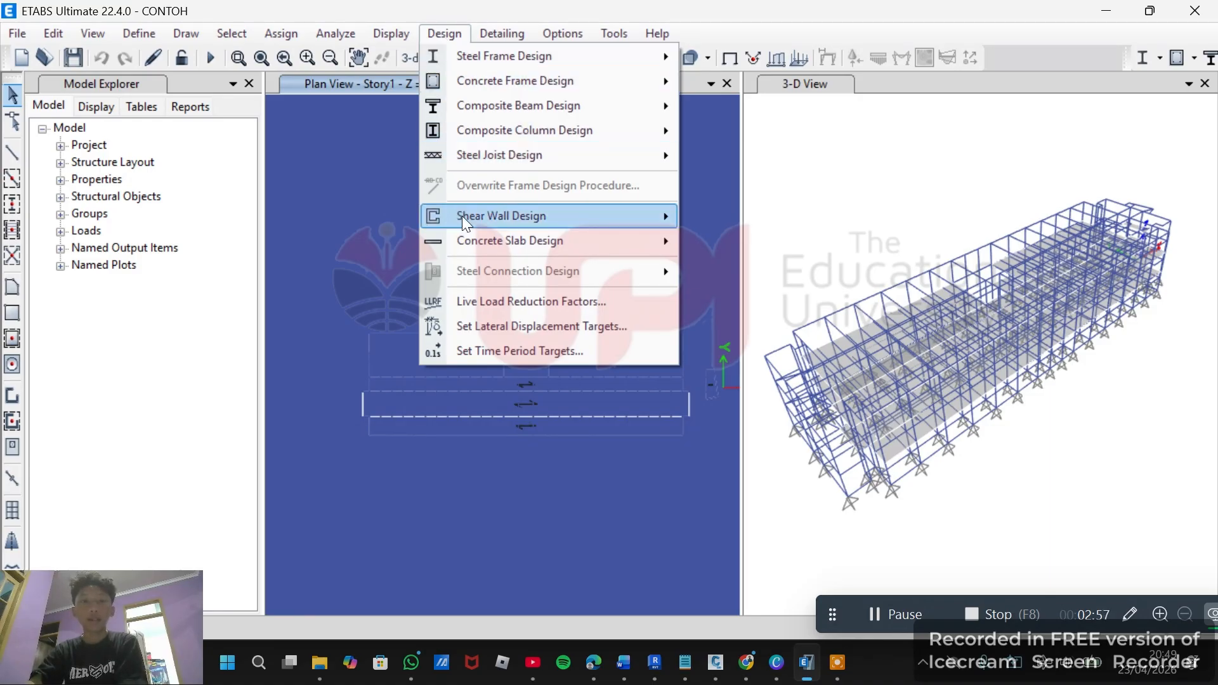
{"action": "mouse_move", "coordinate": [483, 216]}
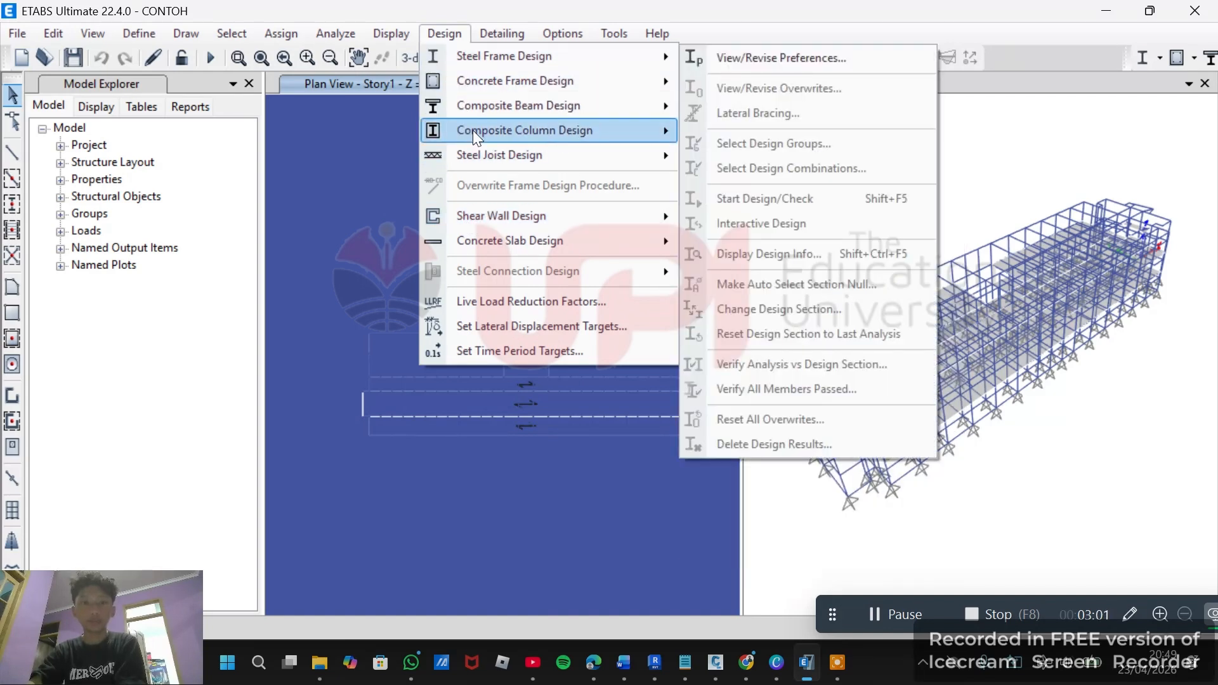
{"action": "mouse_move", "coordinate": [449, 51]}
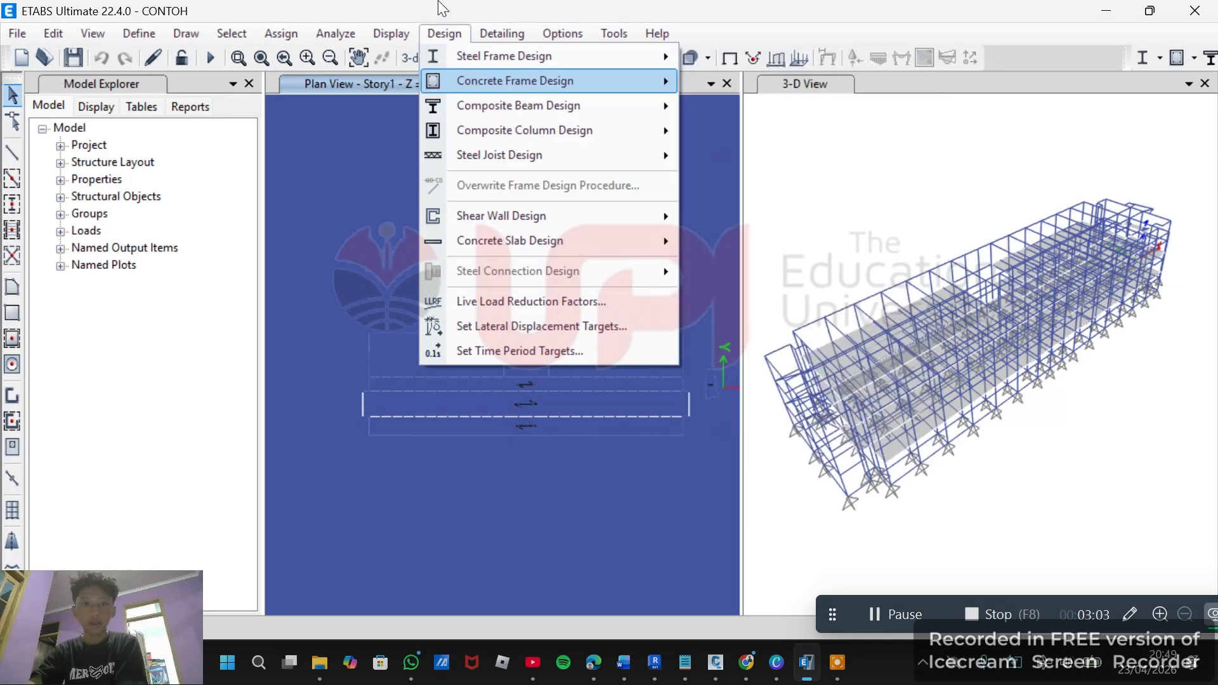
{"action": "left_click", "coordinate": [539, 54]}
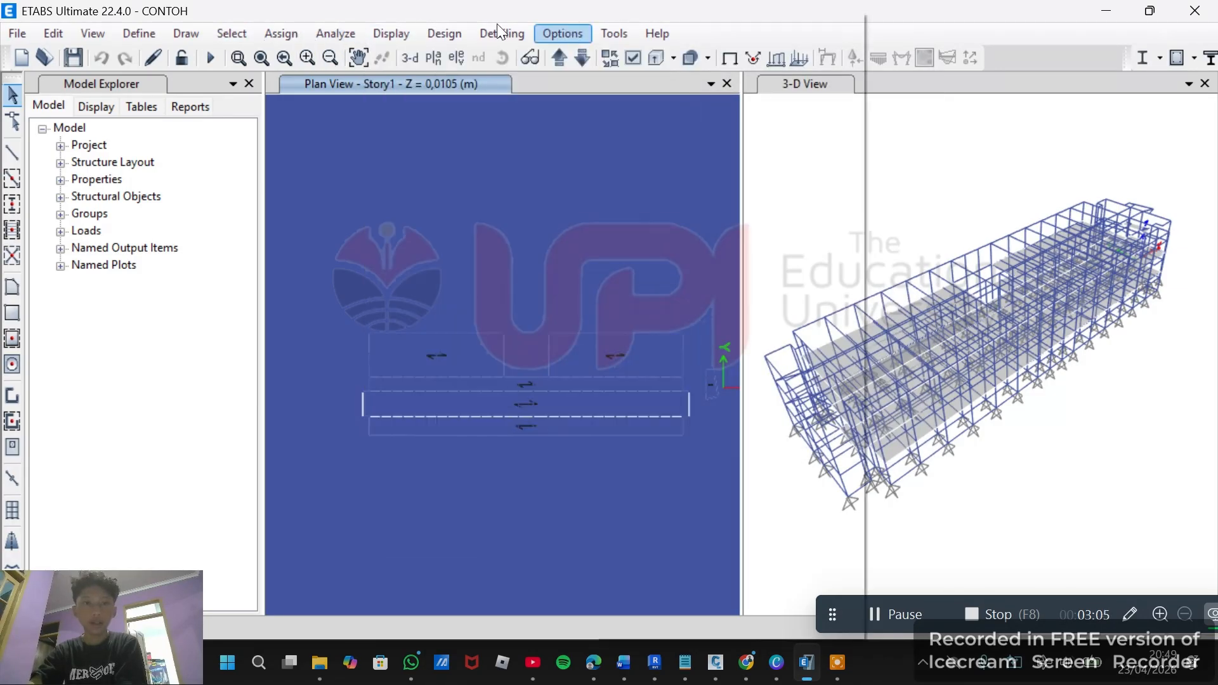
{"action": "left_click", "coordinate": [231, 33]}
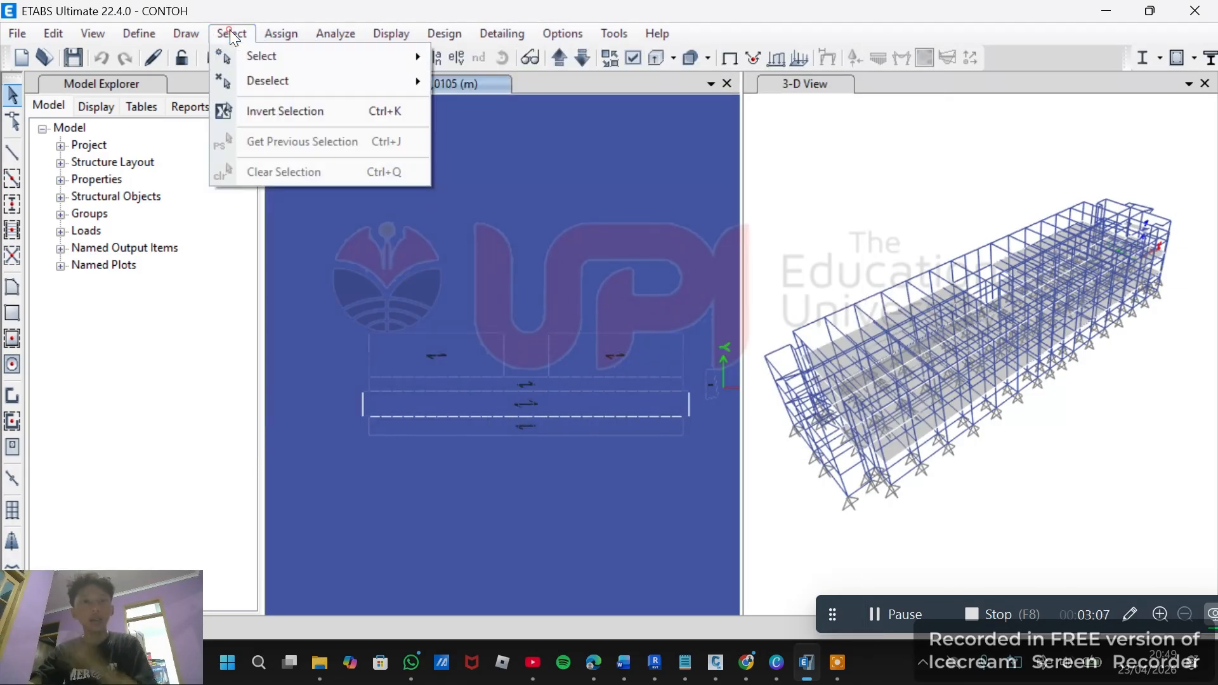
{"action": "left_click", "coordinate": [231, 33]}
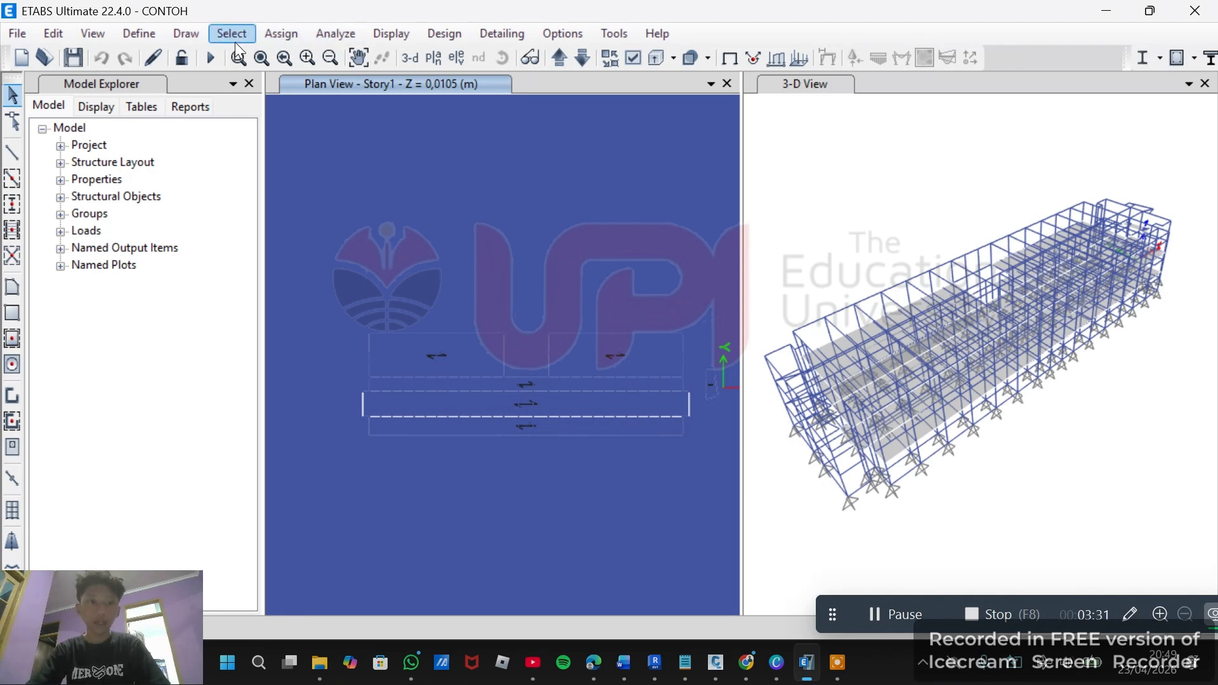
Select all slabs that use the Plank1 slab property.
{"action": "left_click", "coordinate": [232, 34]}
{"action": "mouse_move", "coordinate": [280, 59]}
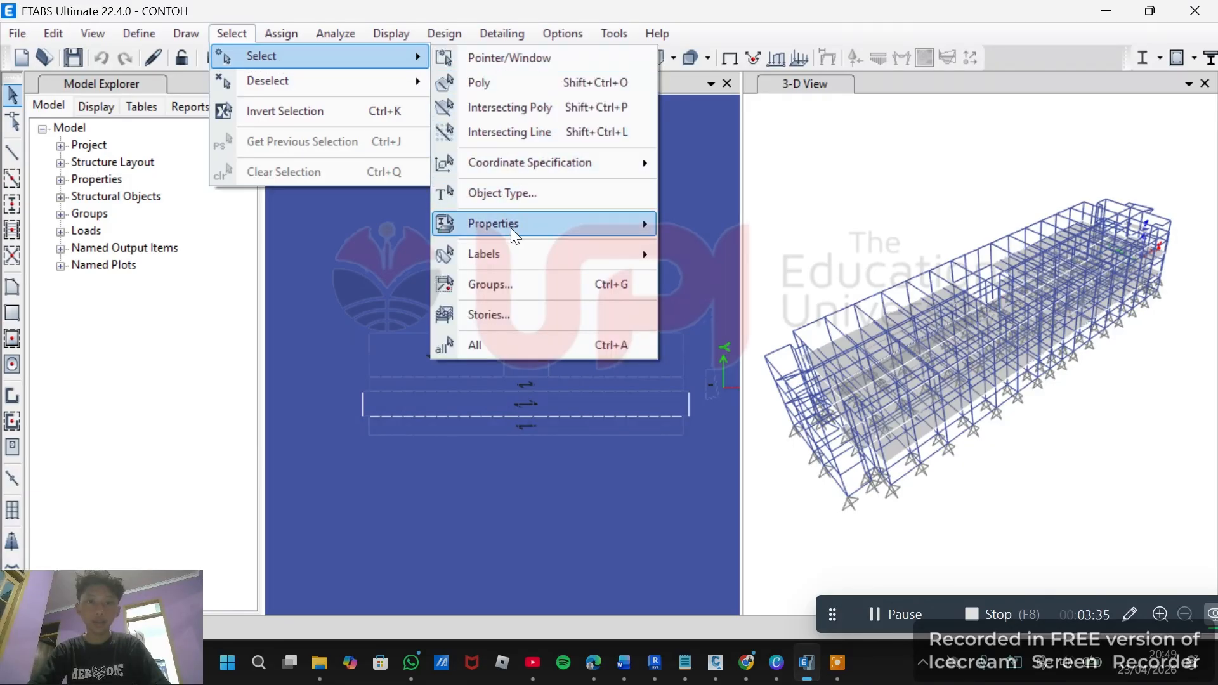
{"action": "mouse_move", "coordinate": [511, 227]}
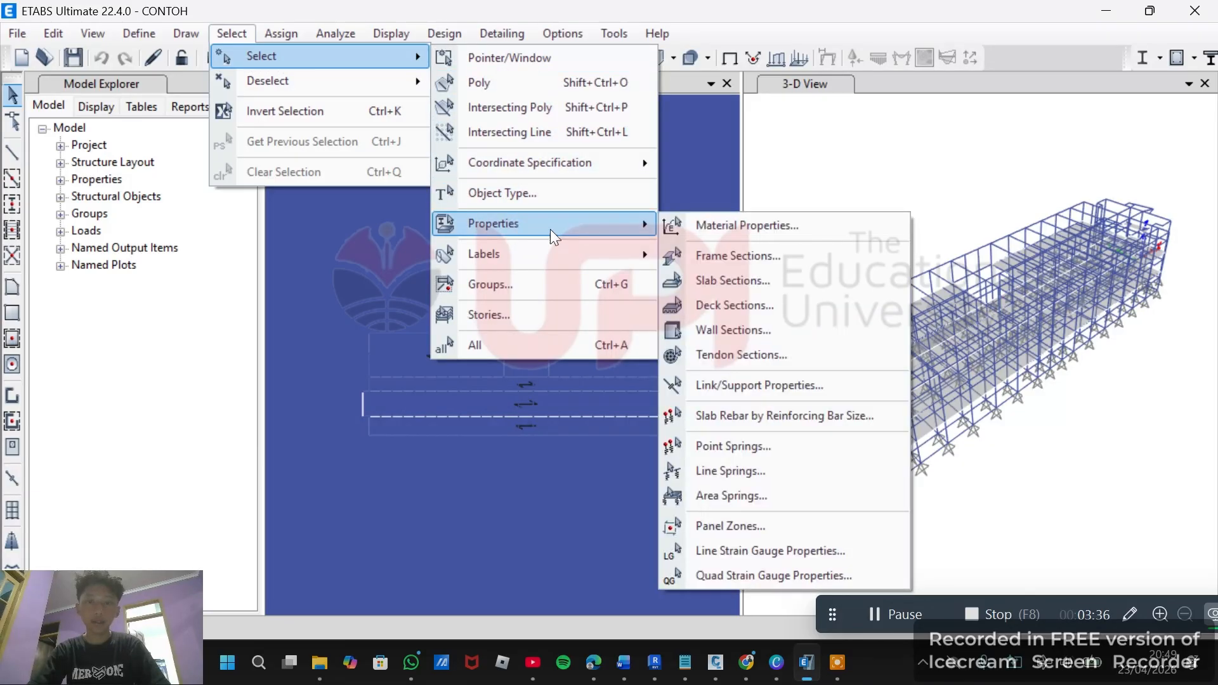
{"action": "left_click", "coordinate": [744, 279]}
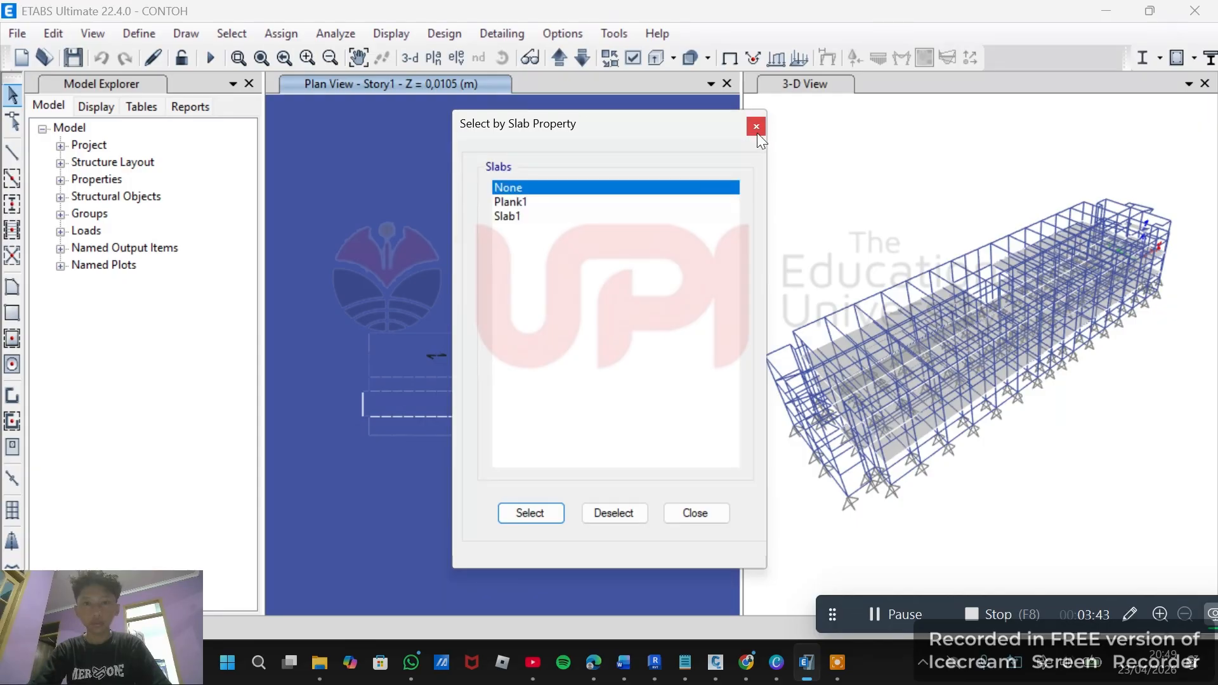
{"action": "left_click", "coordinate": [617, 202]}
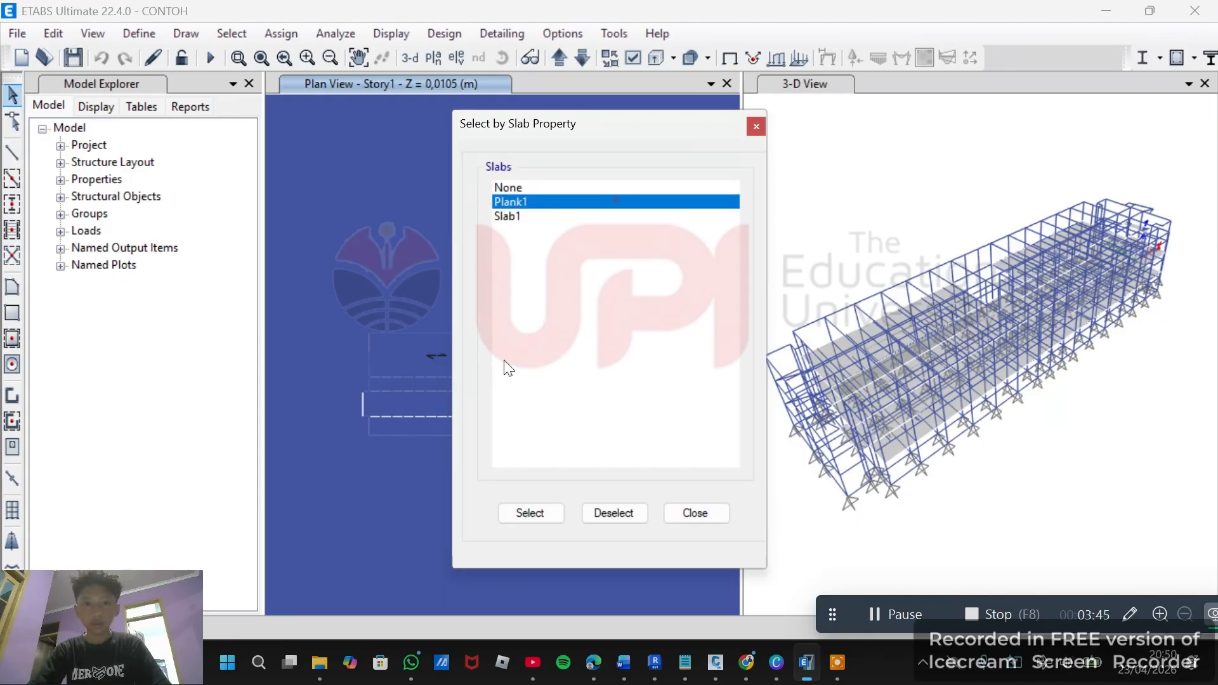
{"action": "left_click", "coordinate": [540, 510]}
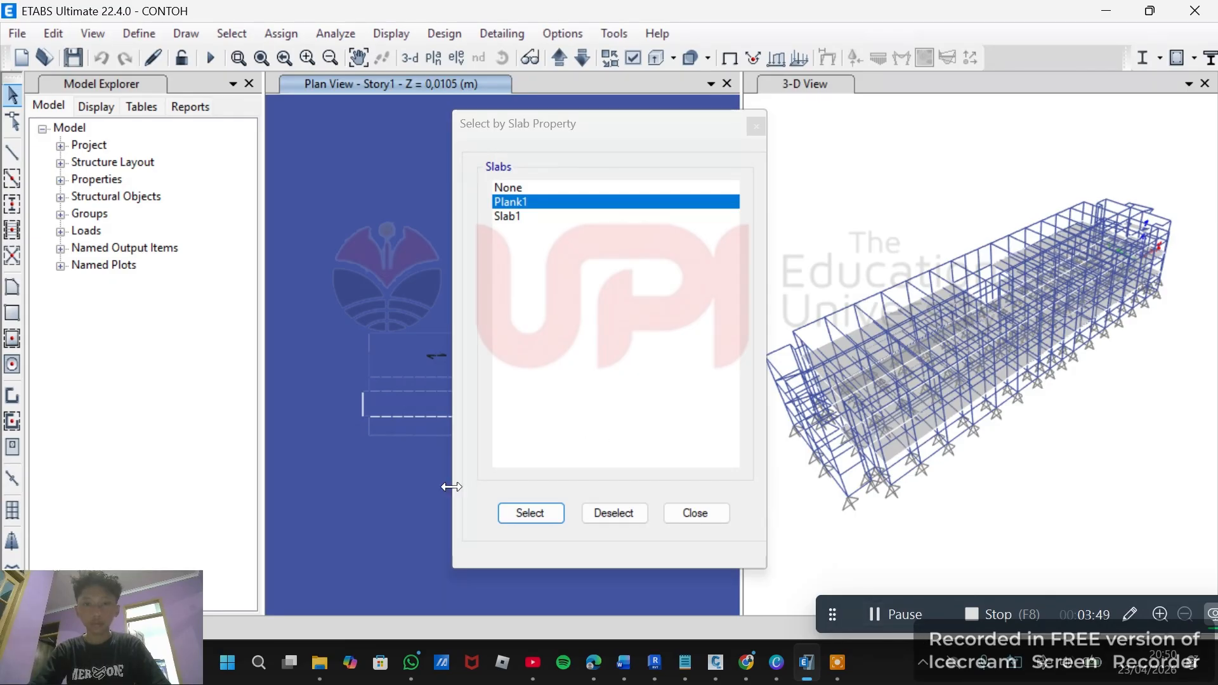
{"action": "left_click", "coordinate": [887, 615]}
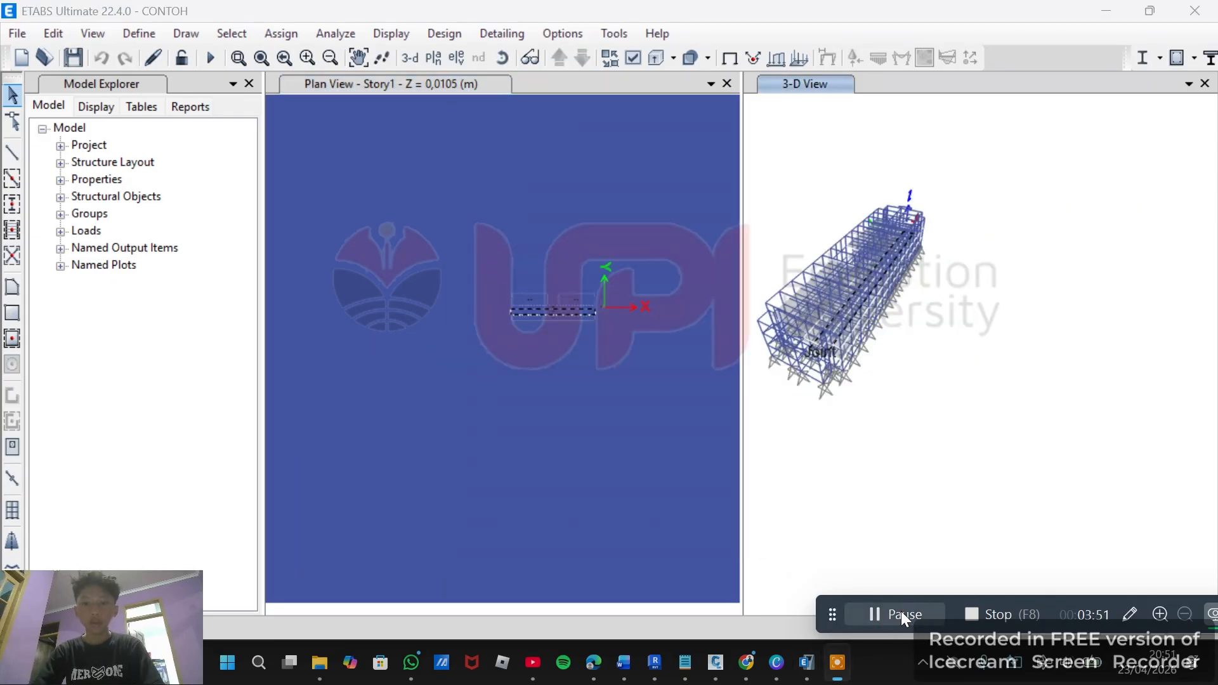
Add all areas that use the Deck1 deck property to the selection.
{"action": "left_click", "coordinate": [227, 30]}
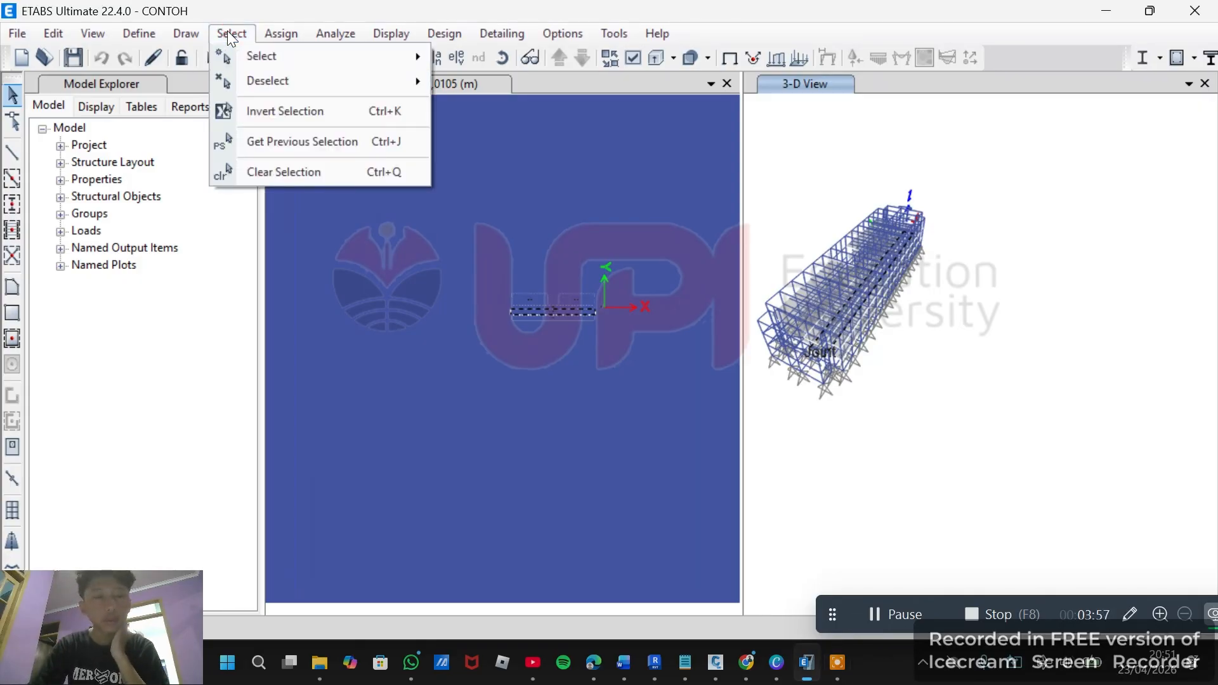
{"action": "mouse_move", "coordinate": [328, 56]}
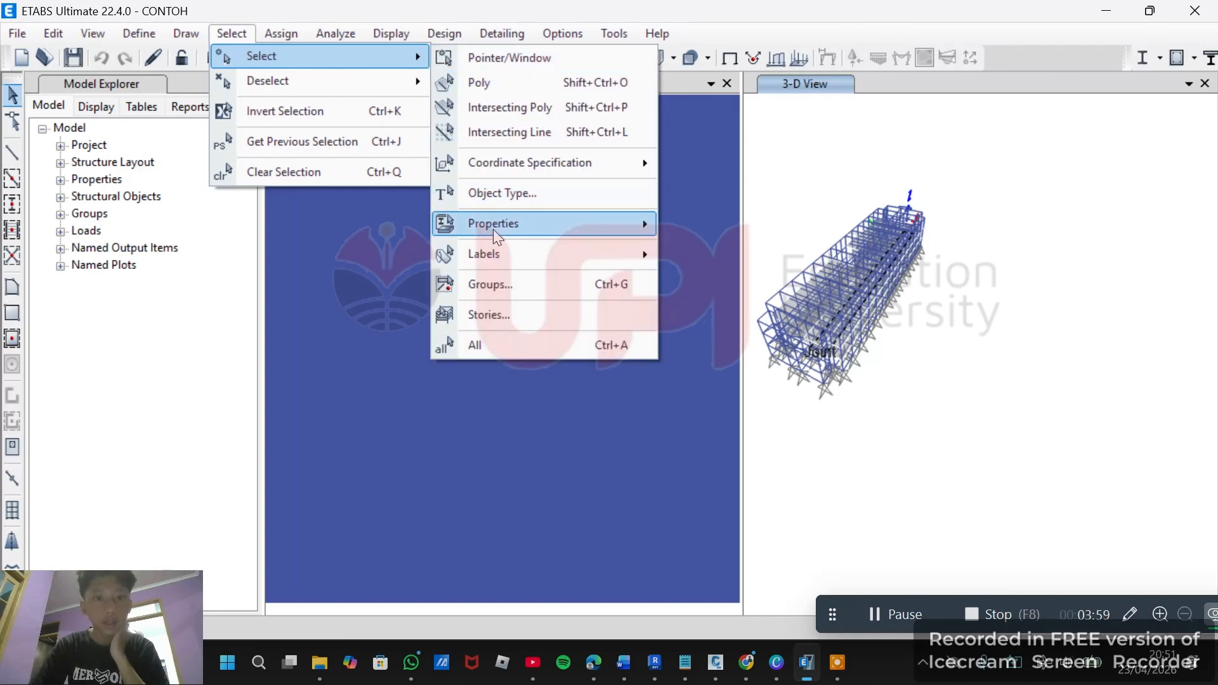
{"action": "mouse_move", "coordinate": [493, 227]}
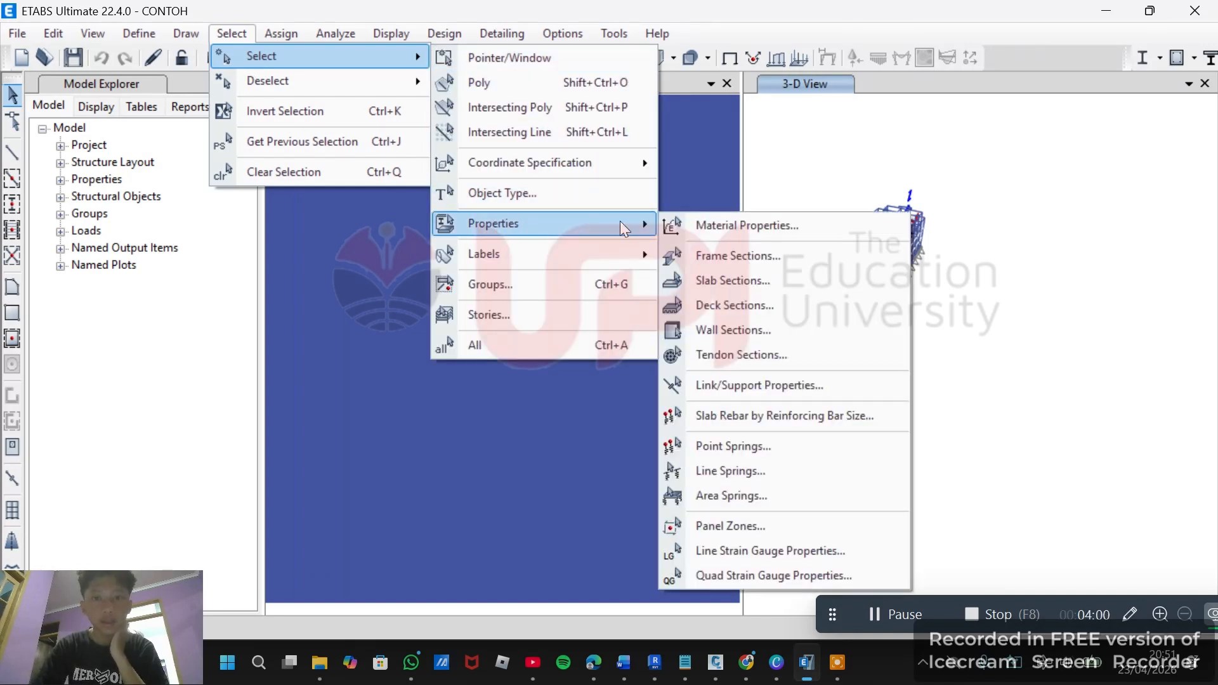
{"action": "left_click", "coordinate": [722, 305]}
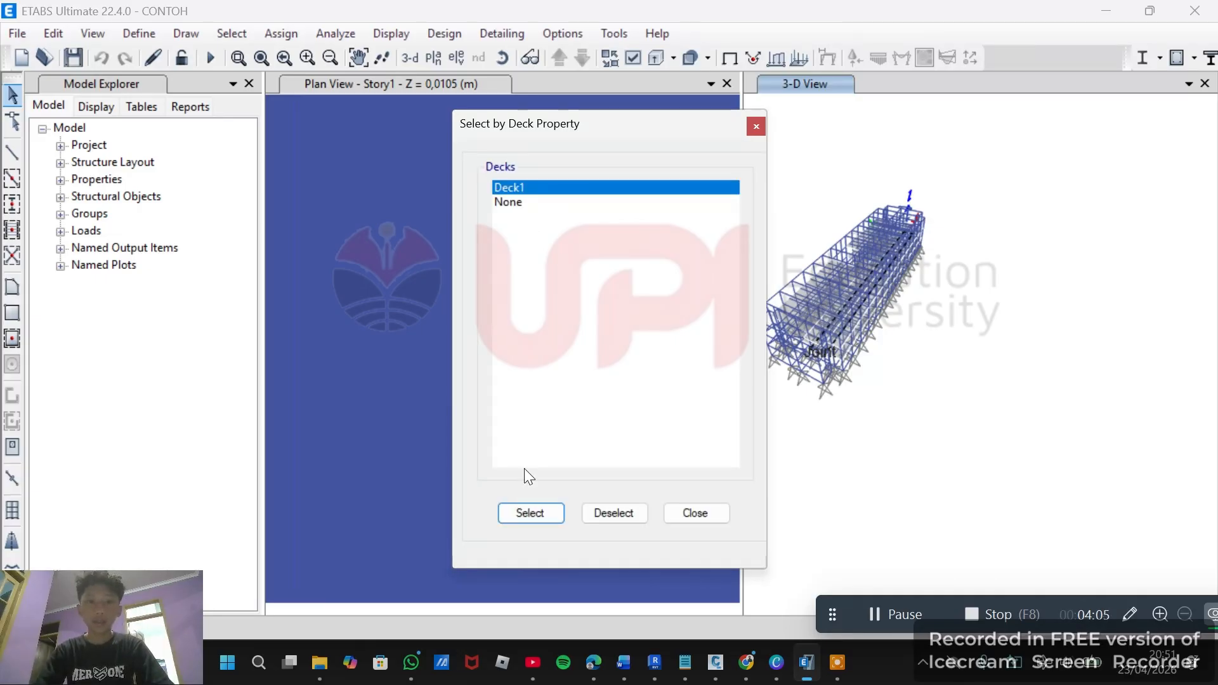
{"action": "left_click", "coordinate": [533, 521]}
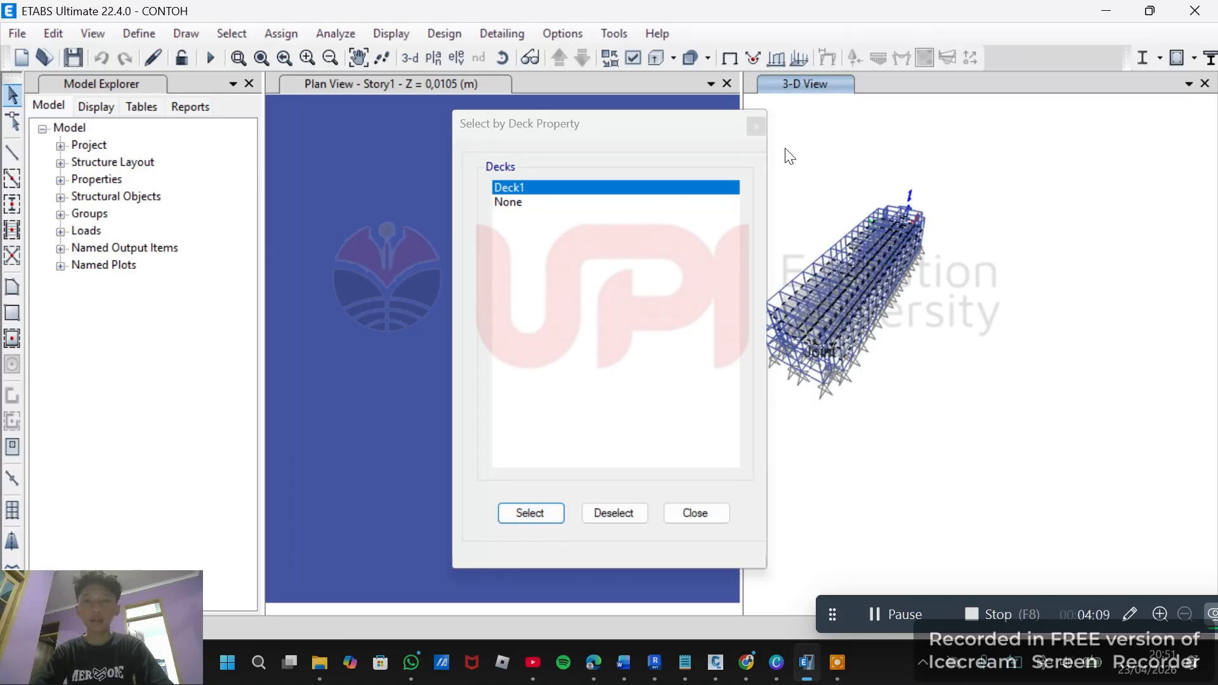
{"action": "left_click", "coordinate": [755, 129]}
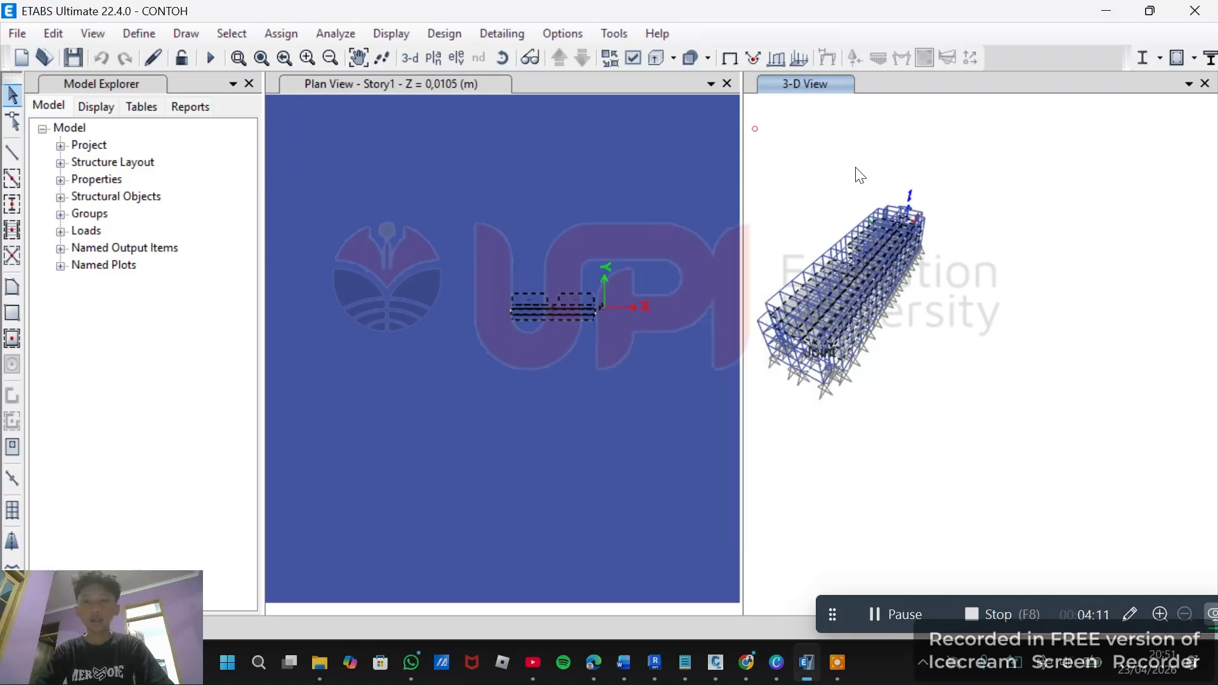
Open the uniform shell load assignment for the selected slab and deck areas.
{"action": "scroll", "coordinate": [938, 243], "scroll_direction": "up", "scroll_amount": 1}
{"action": "scroll", "coordinate": [937, 243], "scroll_direction": "down", "scroll_amount": 4}
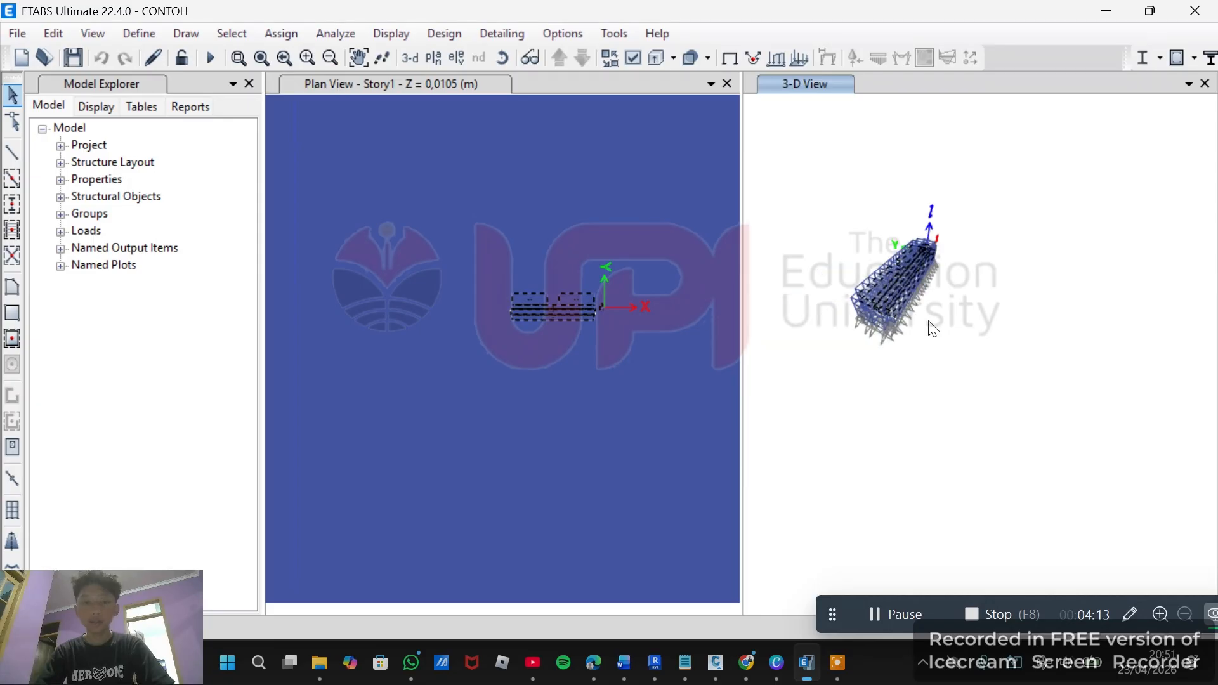
{"action": "scroll", "coordinate": [928, 329], "scroll_direction": "up", "scroll_amount": 5}
{"action": "scroll", "coordinate": [939, 387], "scroll_direction": "down", "scroll_amount": 2}
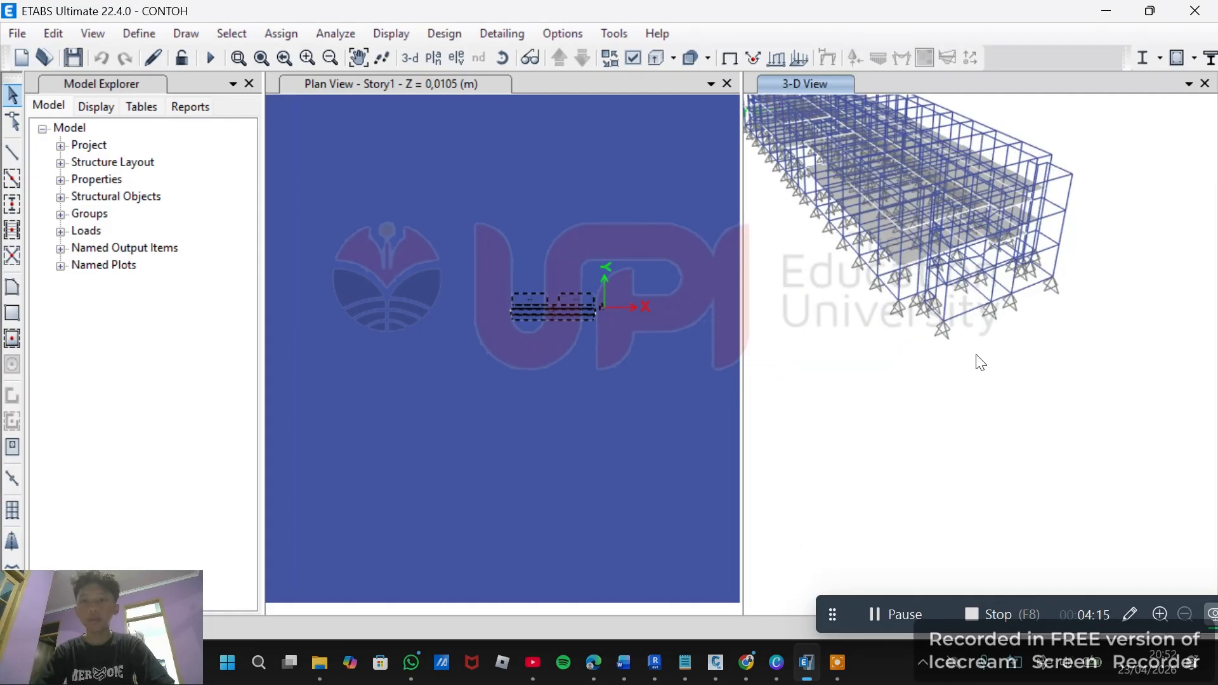
{"action": "scroll", "coordinate": [926, 418], "scroll_direction": "down", "scroll_amount": 1}
{"action": "middle_click_drag", "start_coordinate": [925, 432], "coordinate": [645, 207], "text": "shift"}
{"action": "scroll", "coordinate": [941, 410], "scroll_direction": "down", "scroll_amount": 3}
{"action": "scroll", "coordinate": [885, 375], "scroll_direction": "up", "scroll_amount": 5}
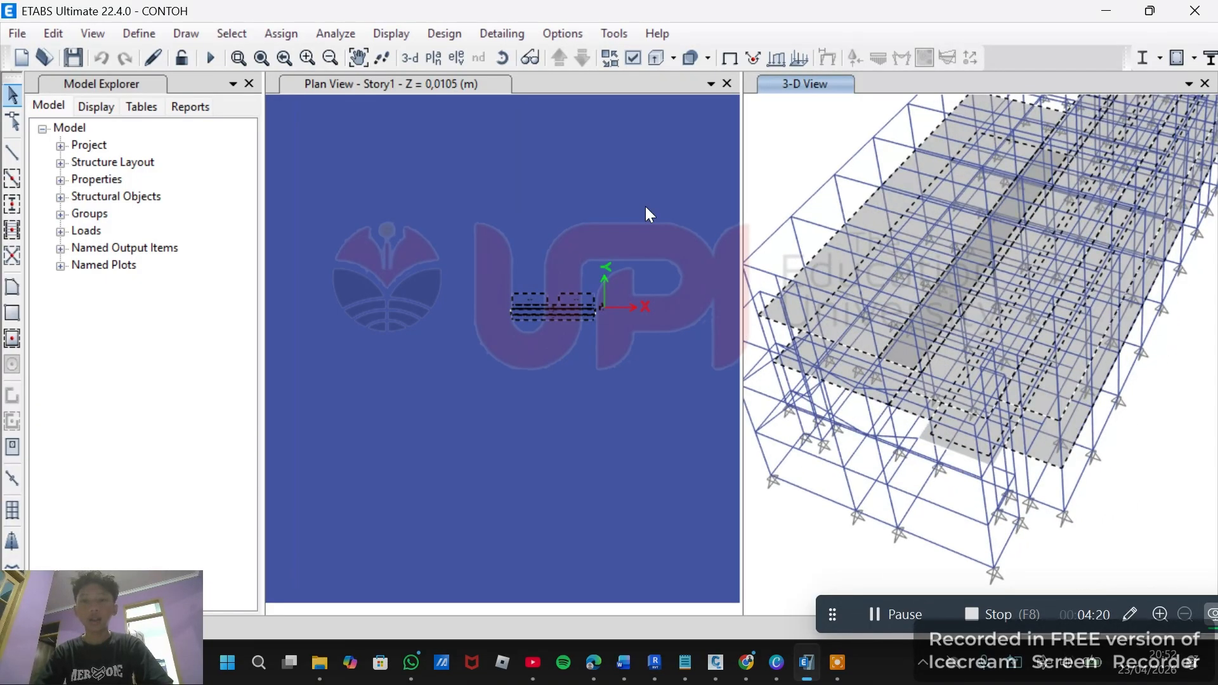
{"action": "left_click", "coordinate": [269, 33]}
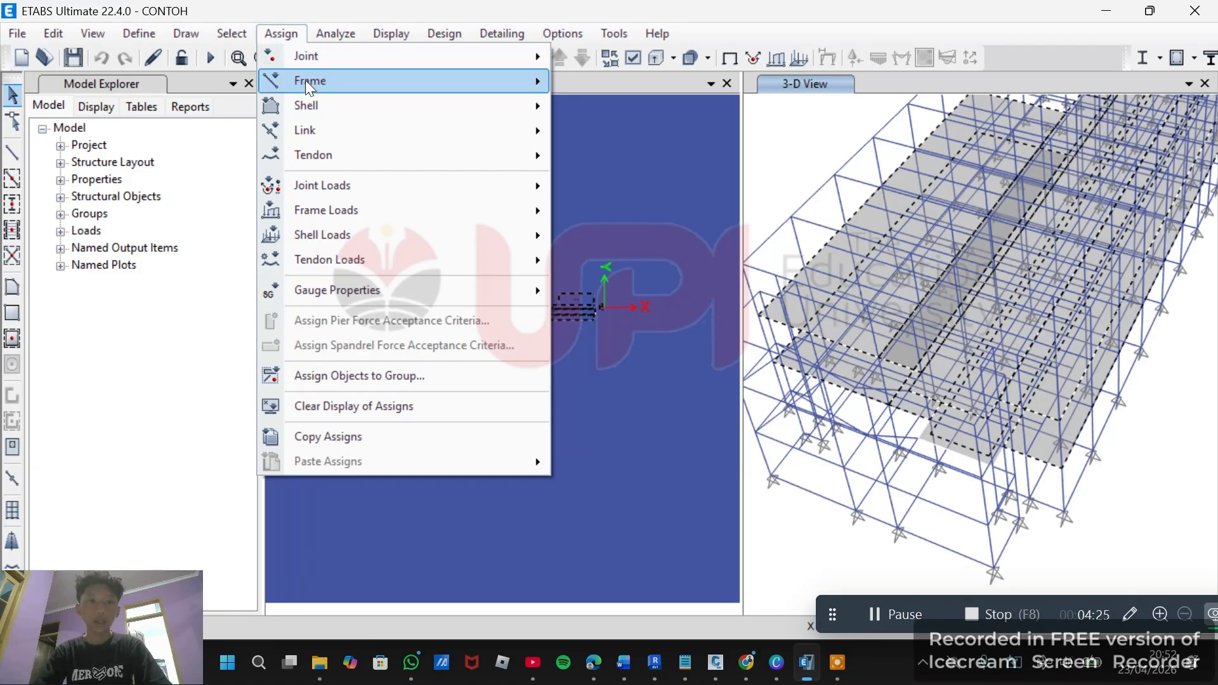
{"action": "mouse_move", "coordinate": [397, 130]}
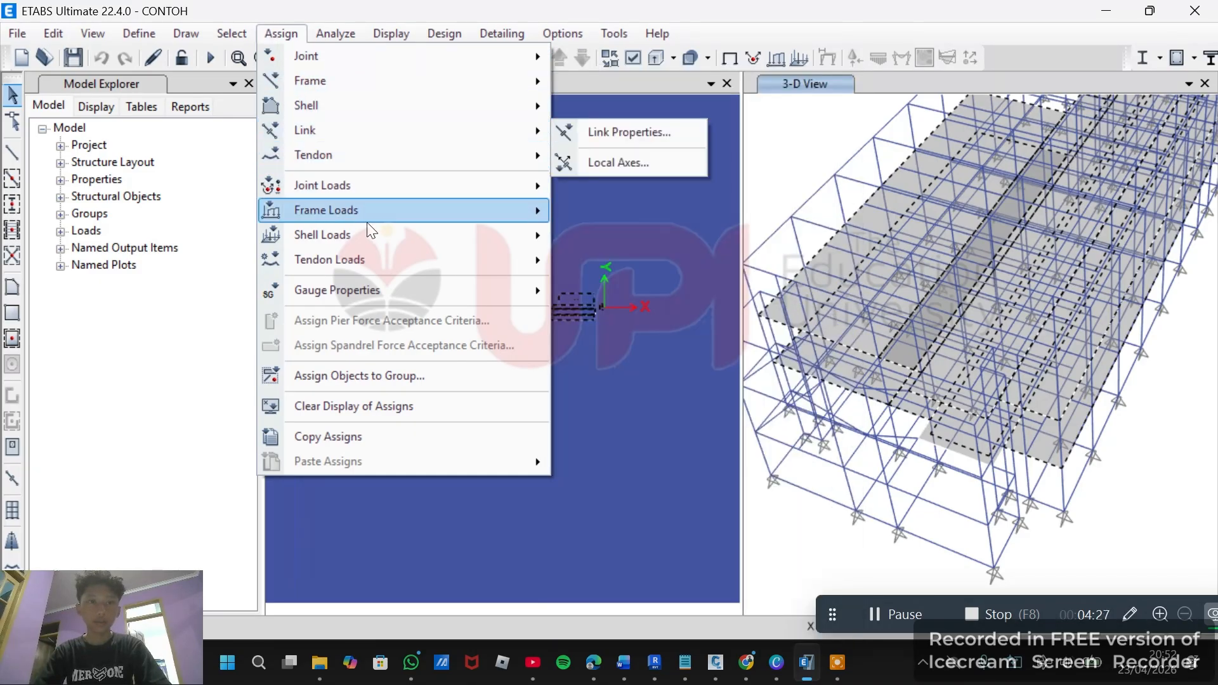
{"action": "mouse_move", "coordinate": [371, 223]}
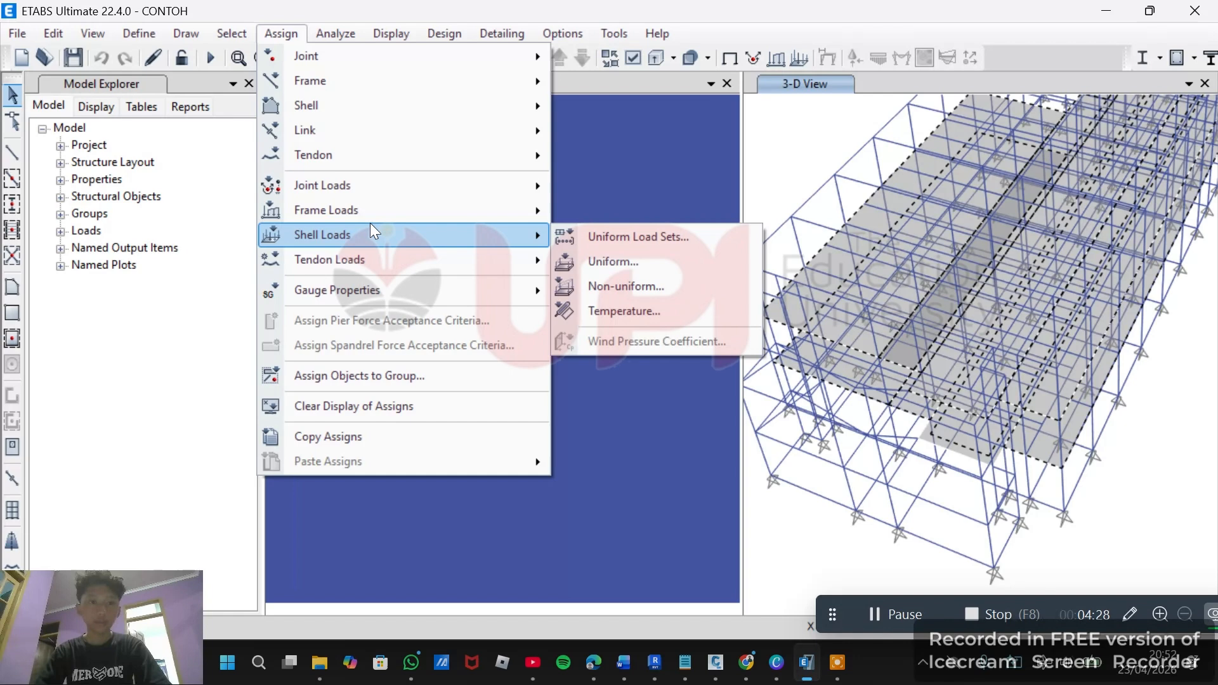
{"action": "left_click", "coordinate": [641, 255]}
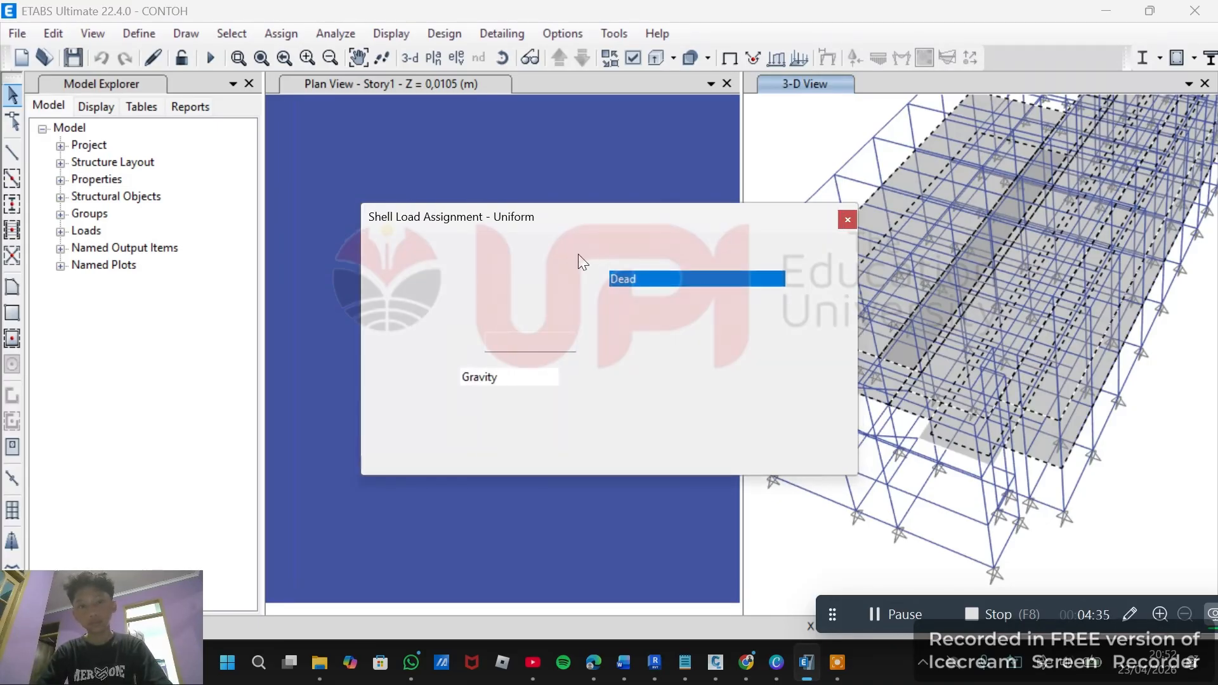
Enter a uniform load of 2,5 kN/m² under the Live load pattern.
{"action": "left_click", "coordinate": [695, 283]}
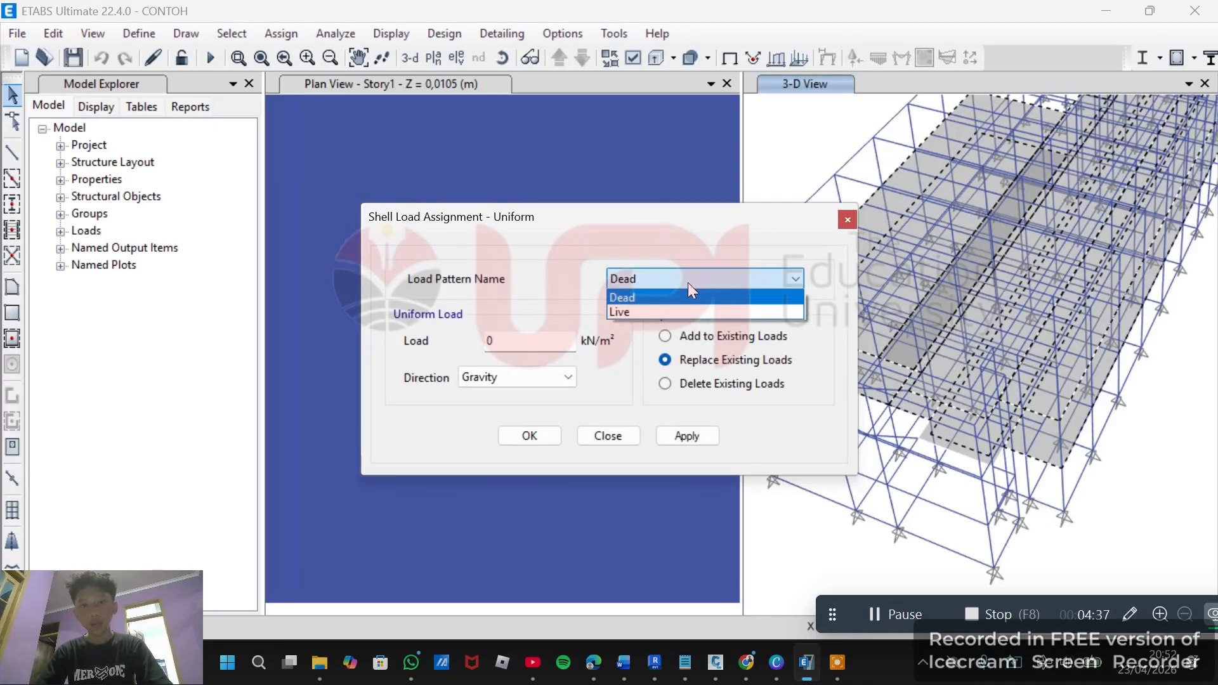
{"action": "left_click", "coordinate": [659, 309]}
{"action": "double_click", "coordinate": [550, 340]}
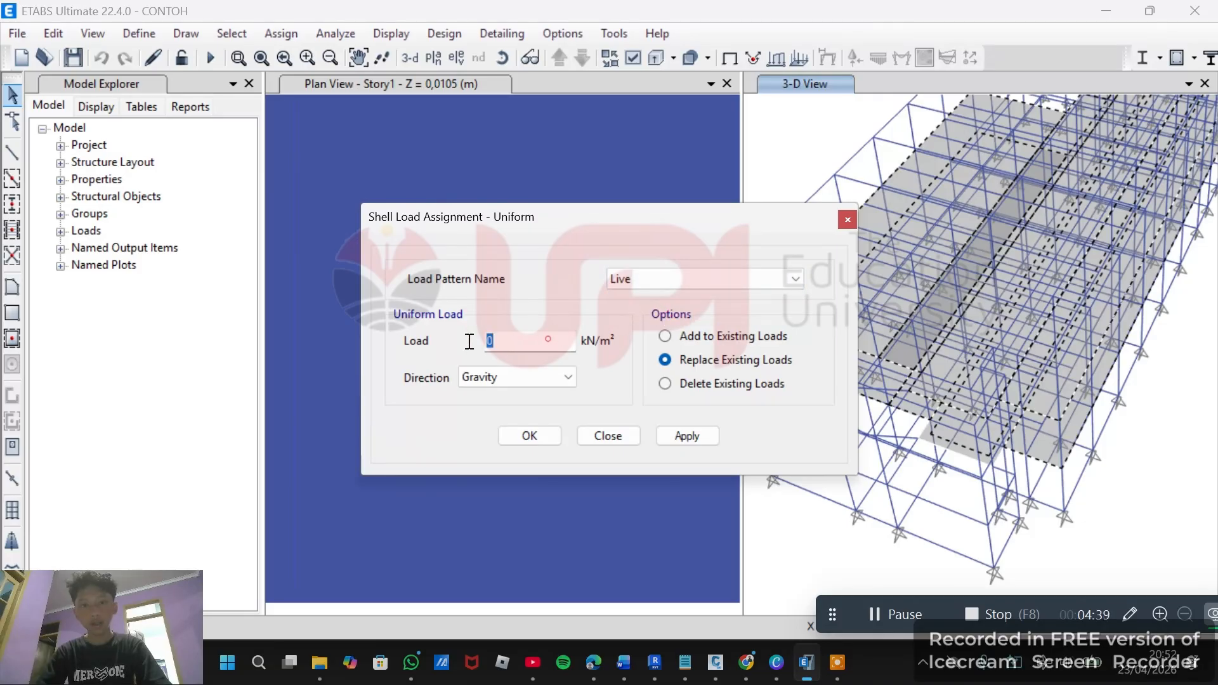
{"action": "type", "text": "2"}
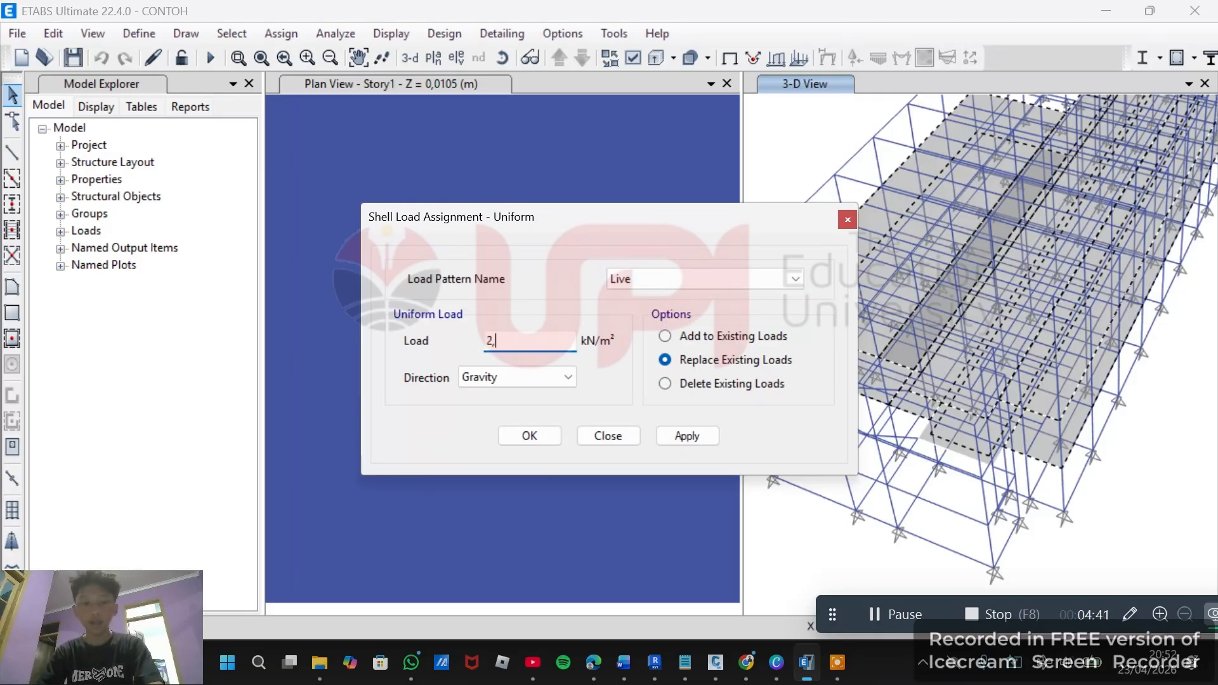
{"action": "type", "text": ",5"}
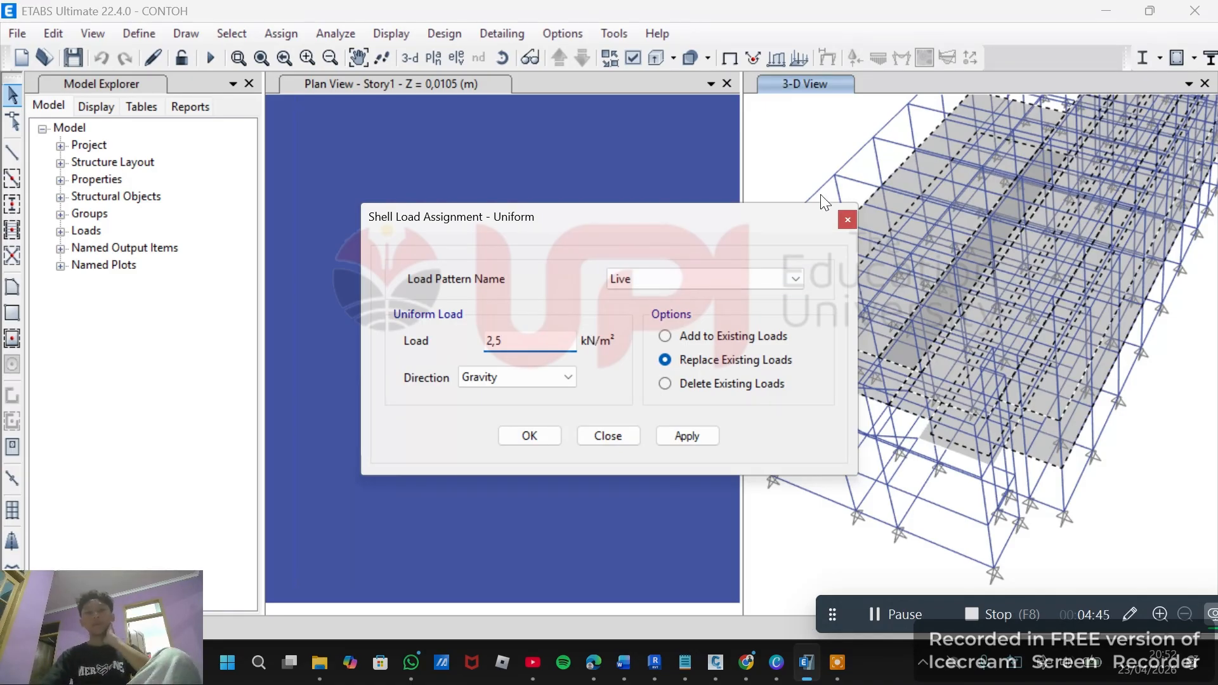
Select the Dead load pattern and look up the dead load total in the Excel load calculation sheet.
{"action": "left_click", "coordinate": [715, 274]}
{"action": "left_click", "coordinate": [708, 294]}
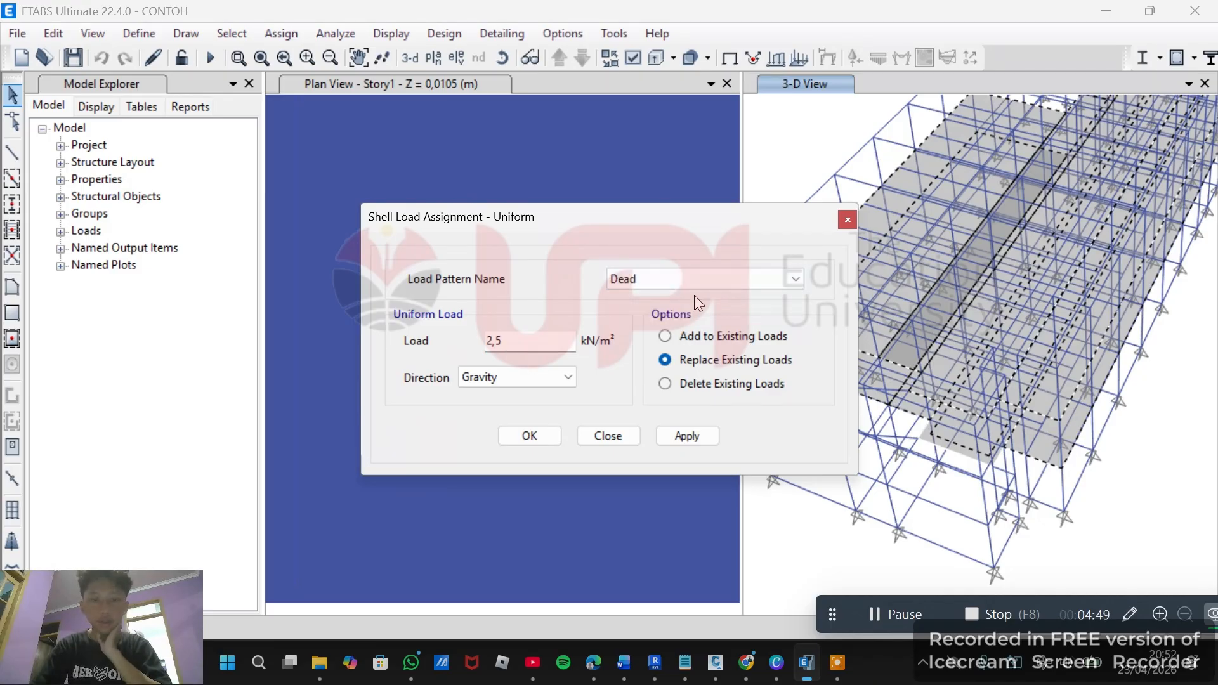
{"action": "left_click", "coordinate": [660, 279]}
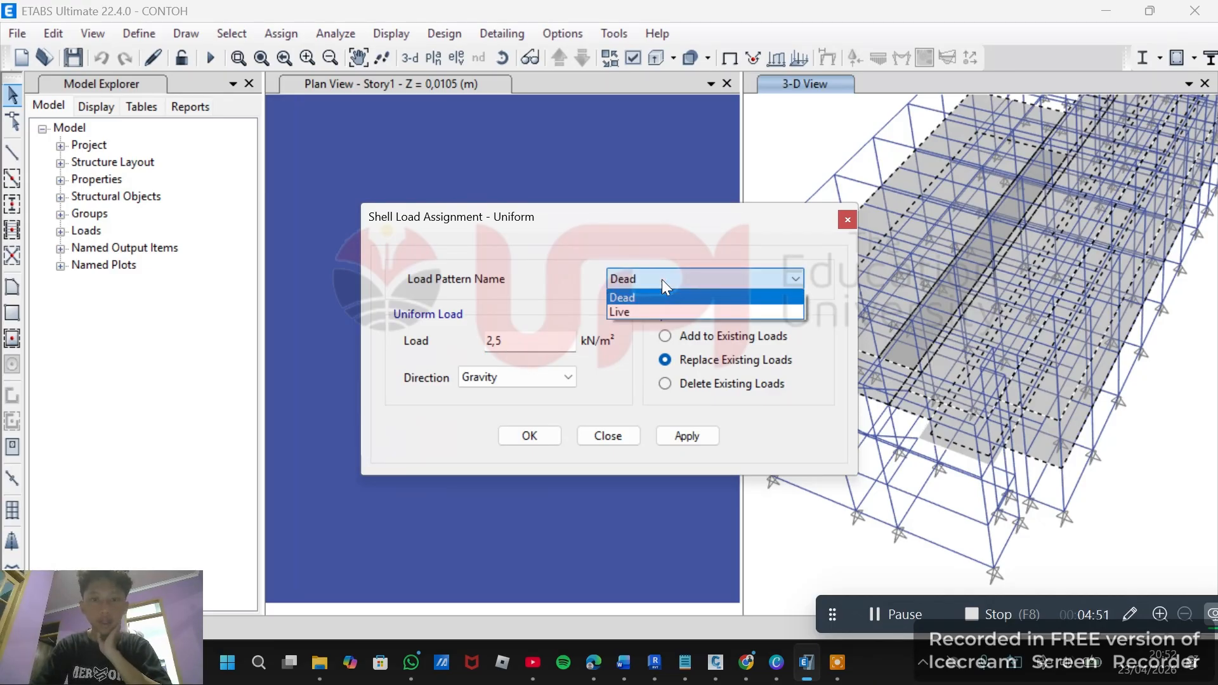
{"action": "left_click", "coordinate": [660, 279]}
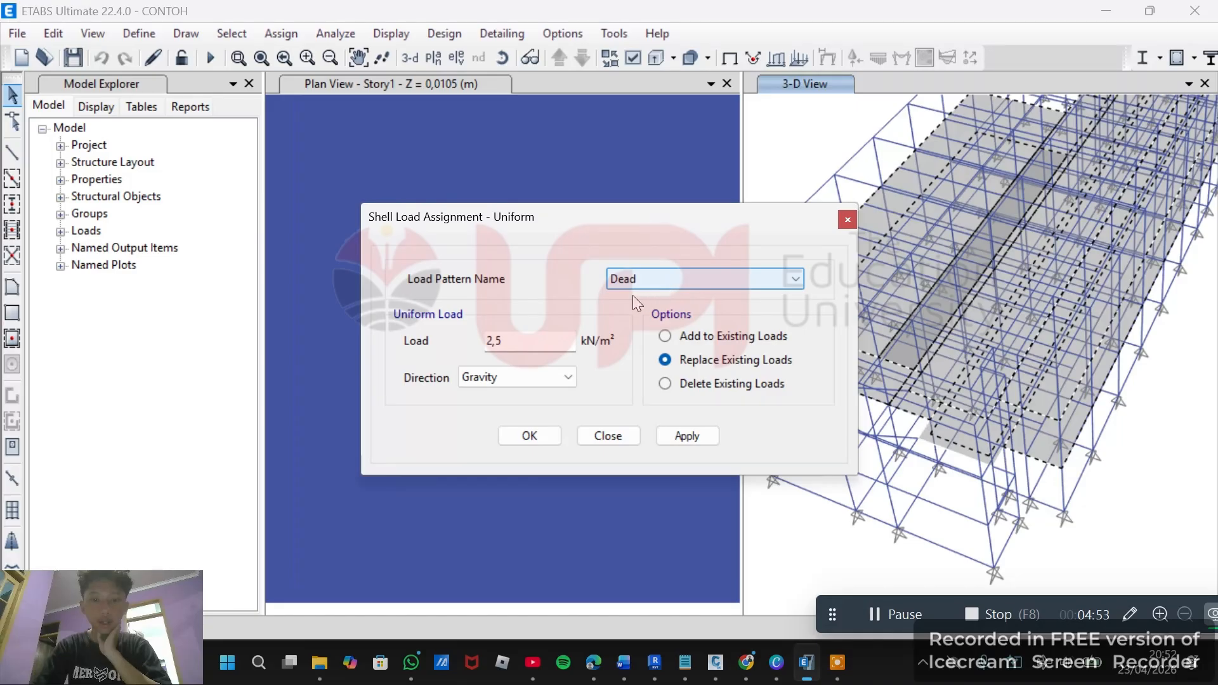
{"action": "left_click", "coordinate": [900, 610]}
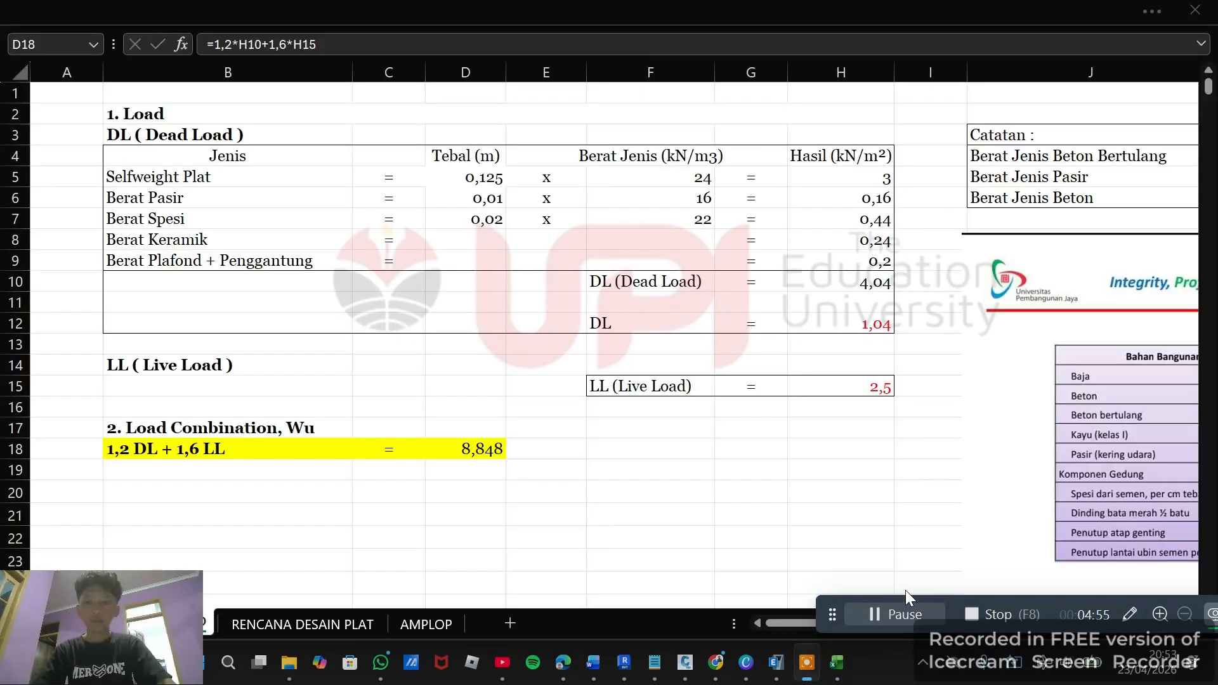
{"action": "left_click", "coordinate": [868, 283]}
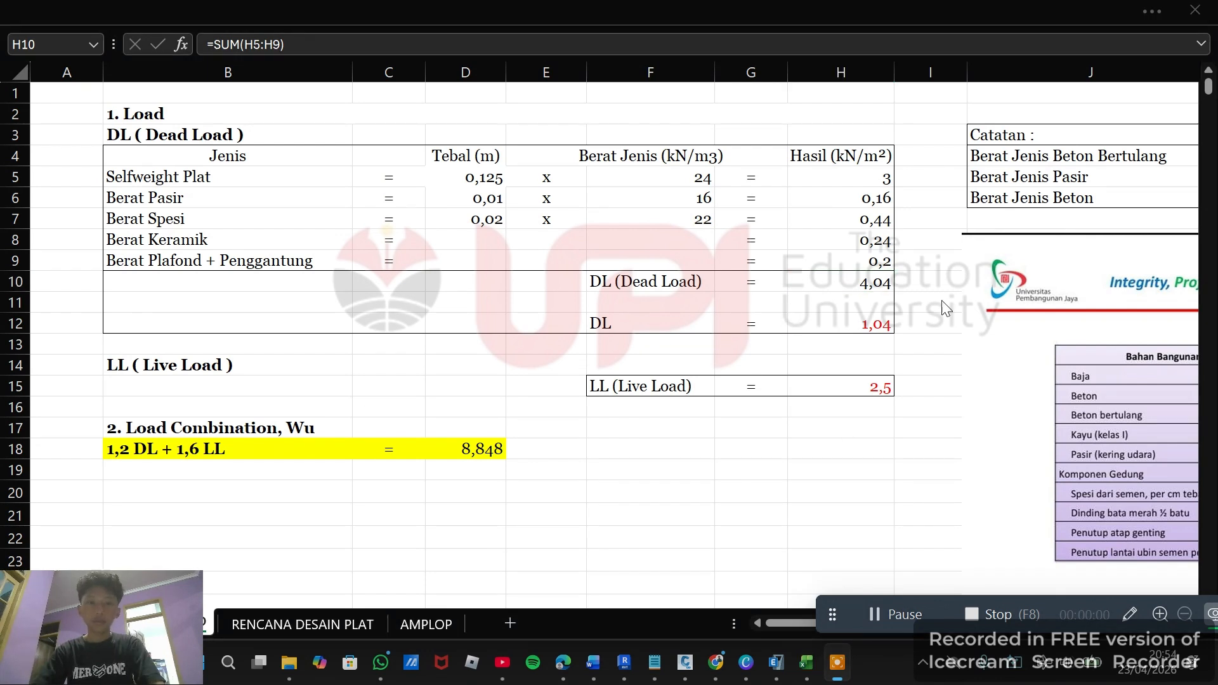
{"action": "left_click", "coordinate": [850, 287]}
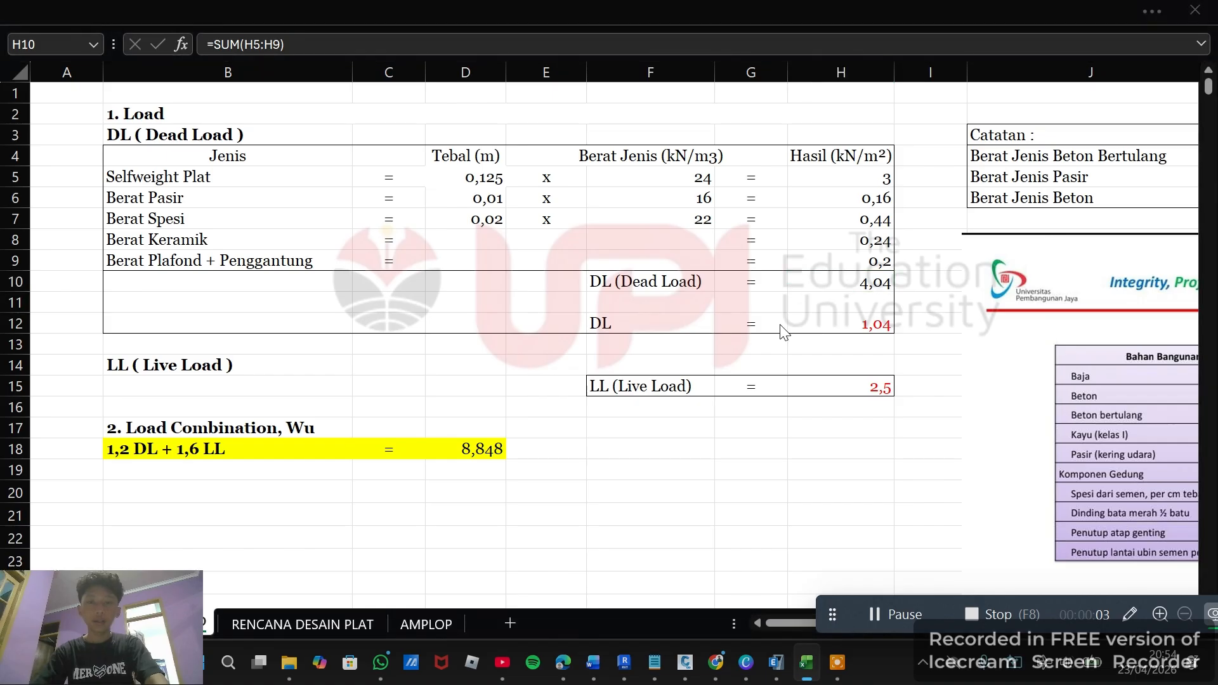
Return to ETABS and apply a Dead uniform gravity load of 4,04 kN/m² to the selected areas.
{"action": "key", "text": "alt+Tab"}
{"action": "key", "text": "alt+Tab"}
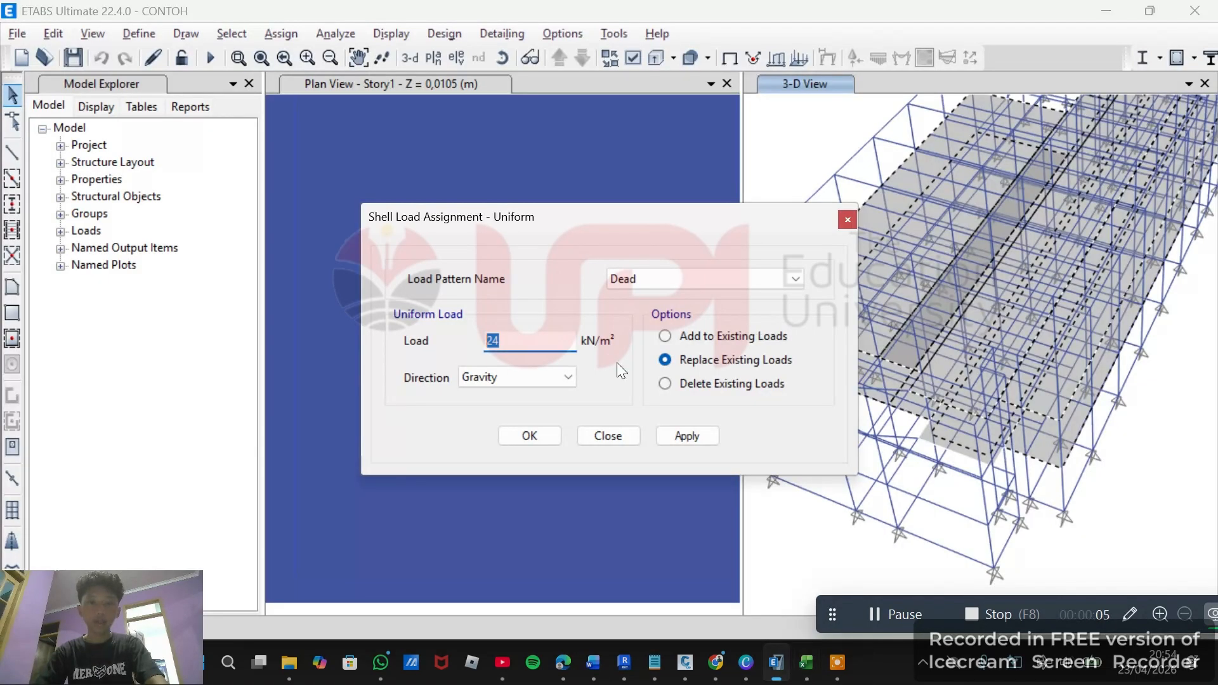
{"action": "type", "text": "4,"}
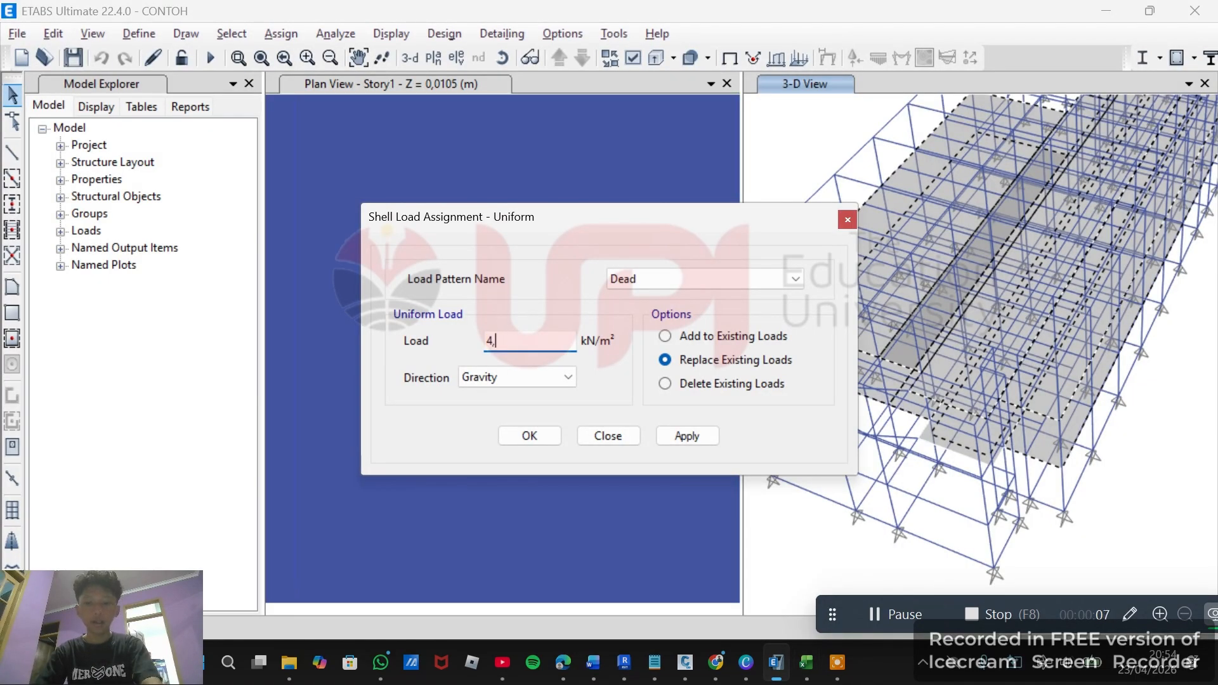
{"action": "type", "text": "04"}
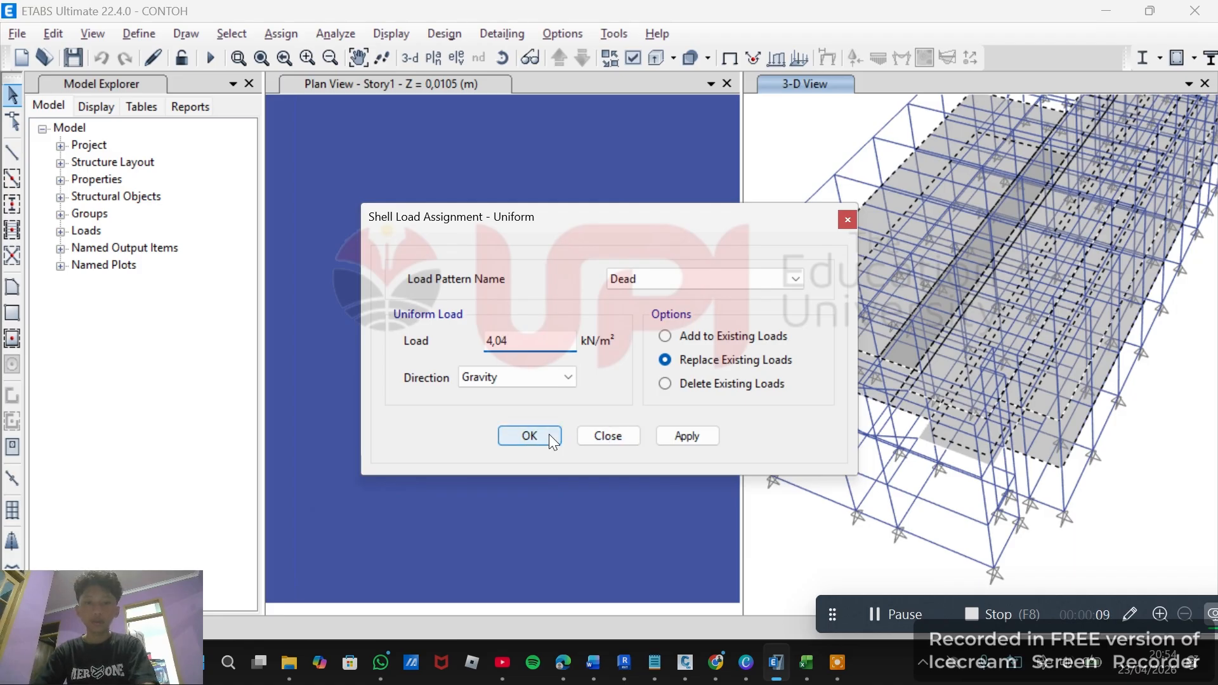
{"action": "left_click", "coordinate": [551, 434]}
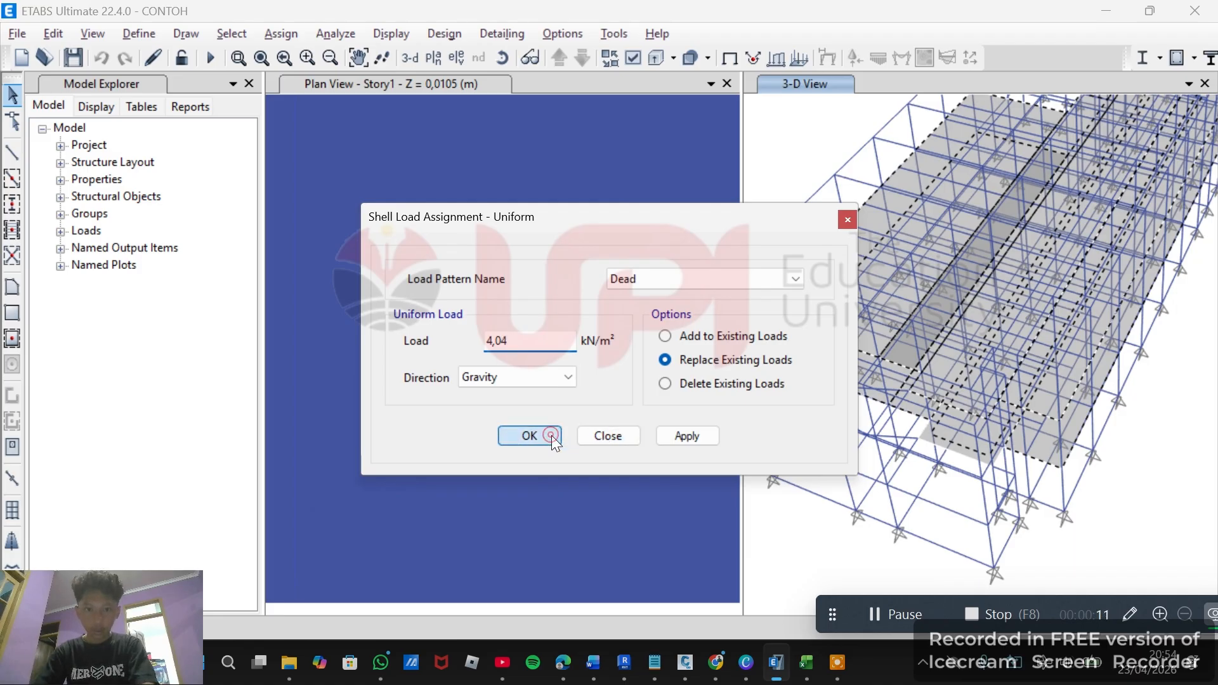
{"action": "left_click", "coordinate": [689, 435]}
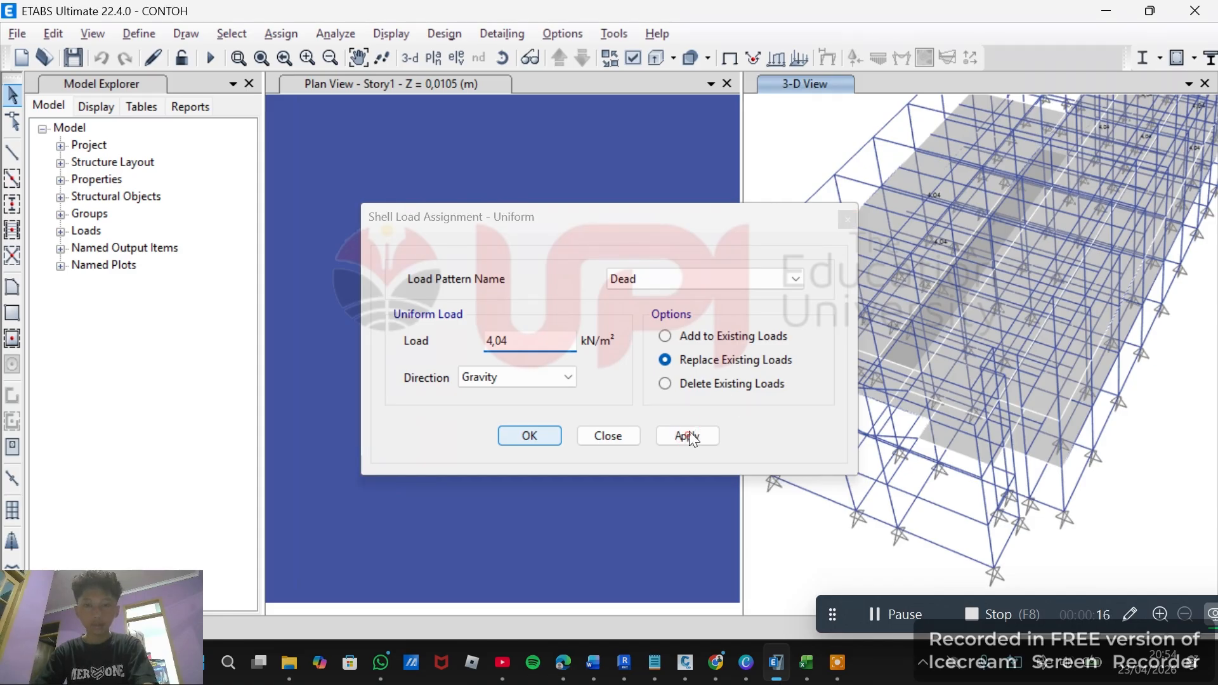
{"action": "left_click", "coordinate": [844, 218]}
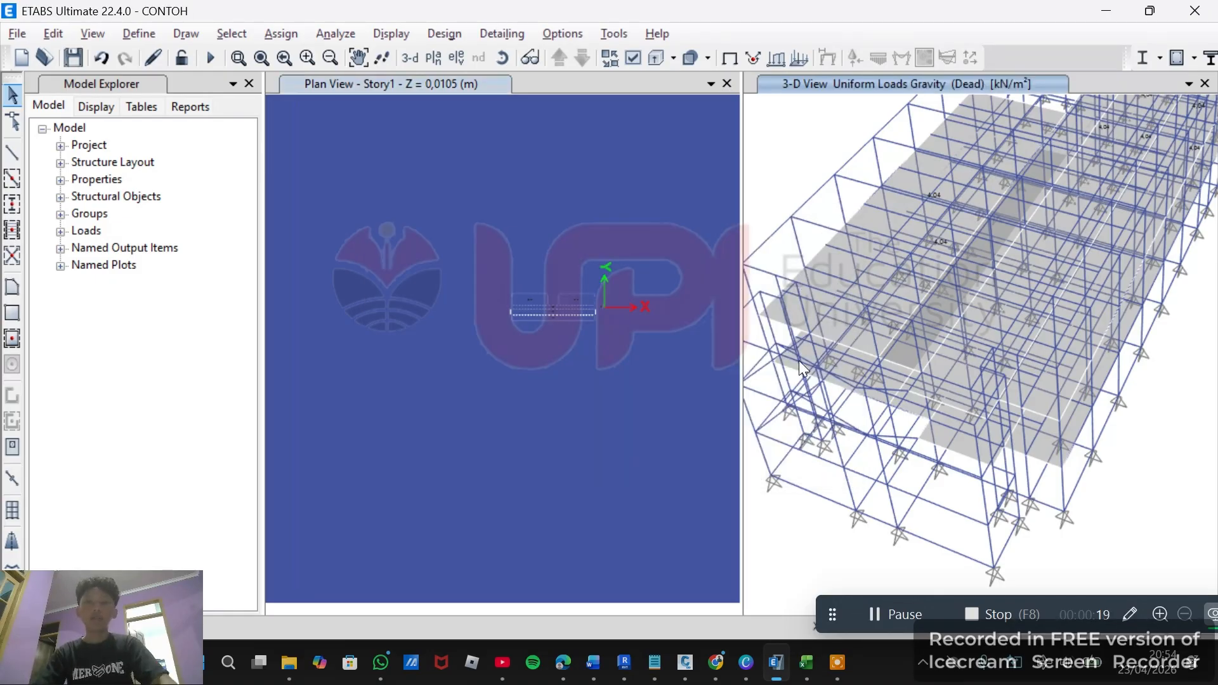
Set the Modal load case to Do Not Run in the load cases to run.
{"action": "left_click", "coordinate": [493, 82]}
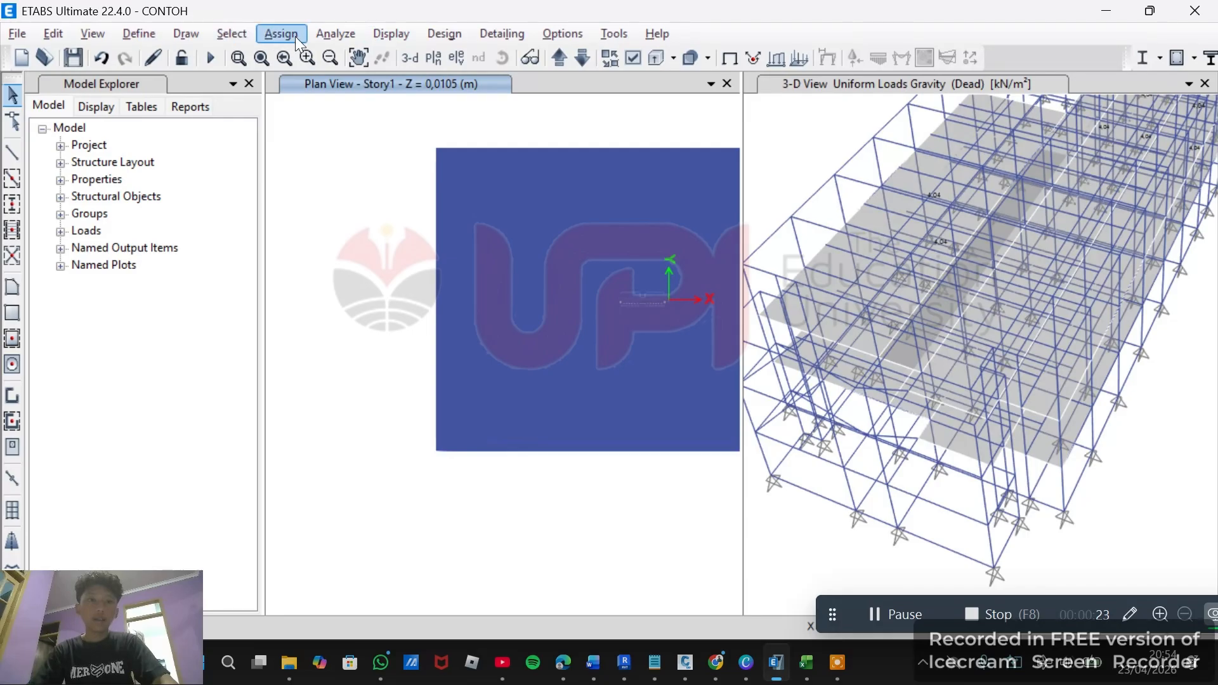
{"action": "left_click", "coordinate": [336, 34]}
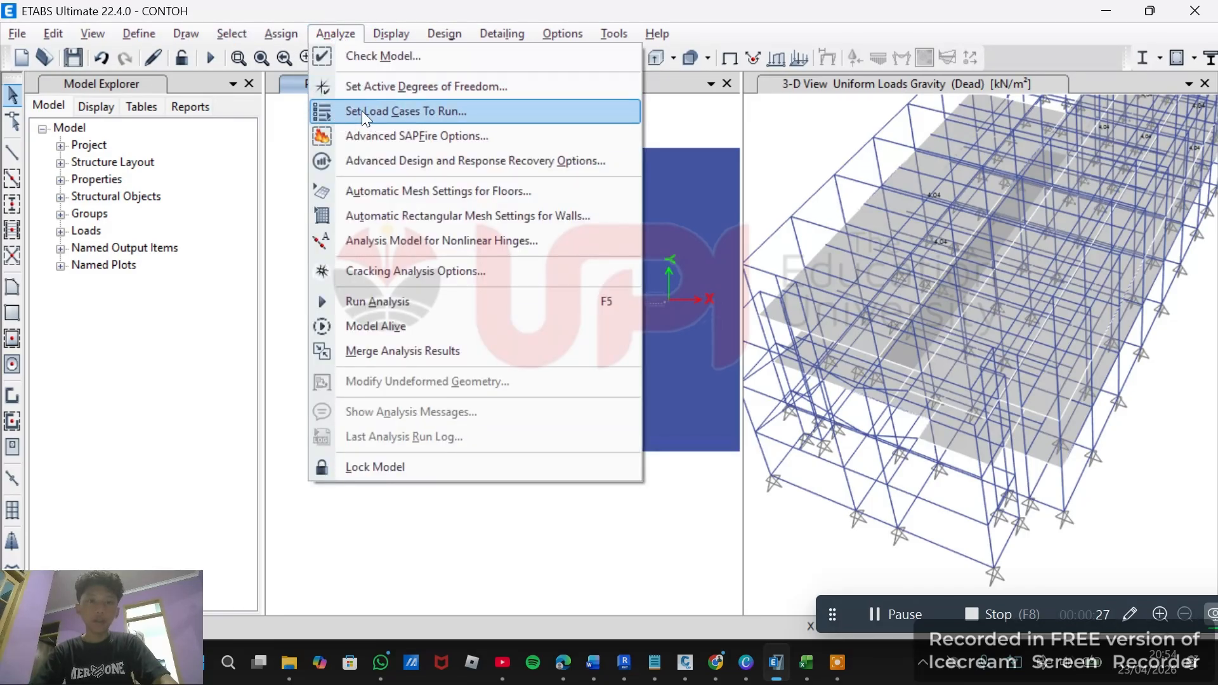
{"action": "left_click", "coordinate": [385, 113]}
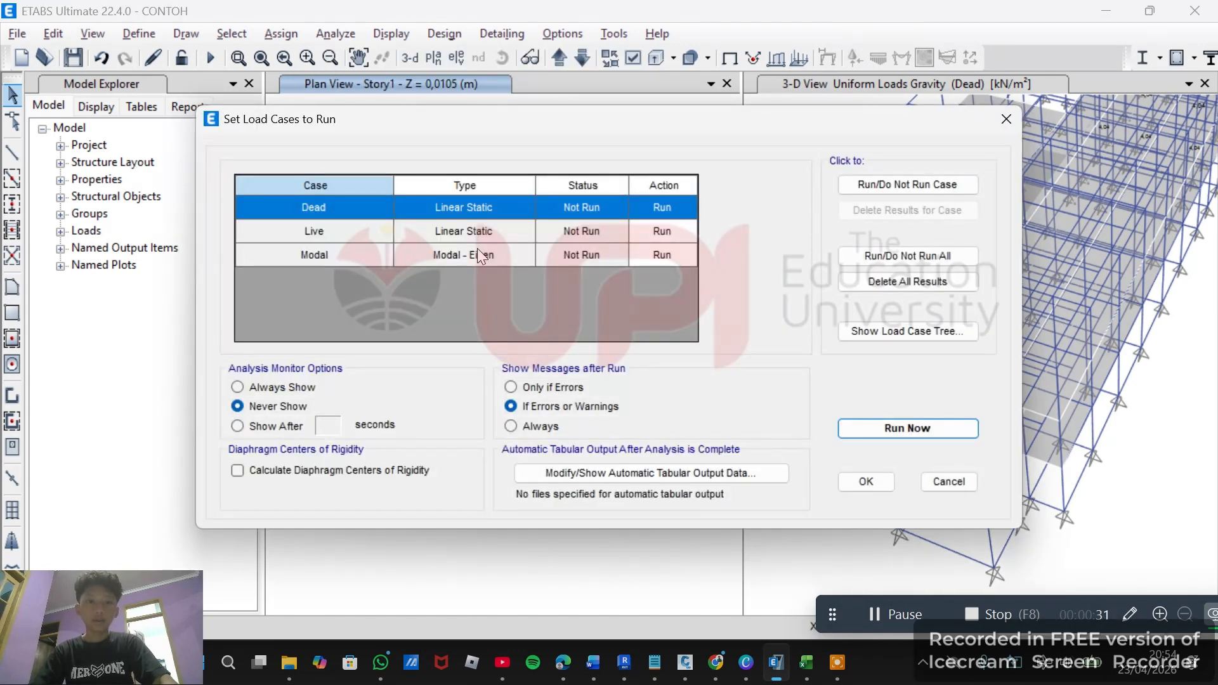
{"action": "left_click", "coordinate": [546, 237]}
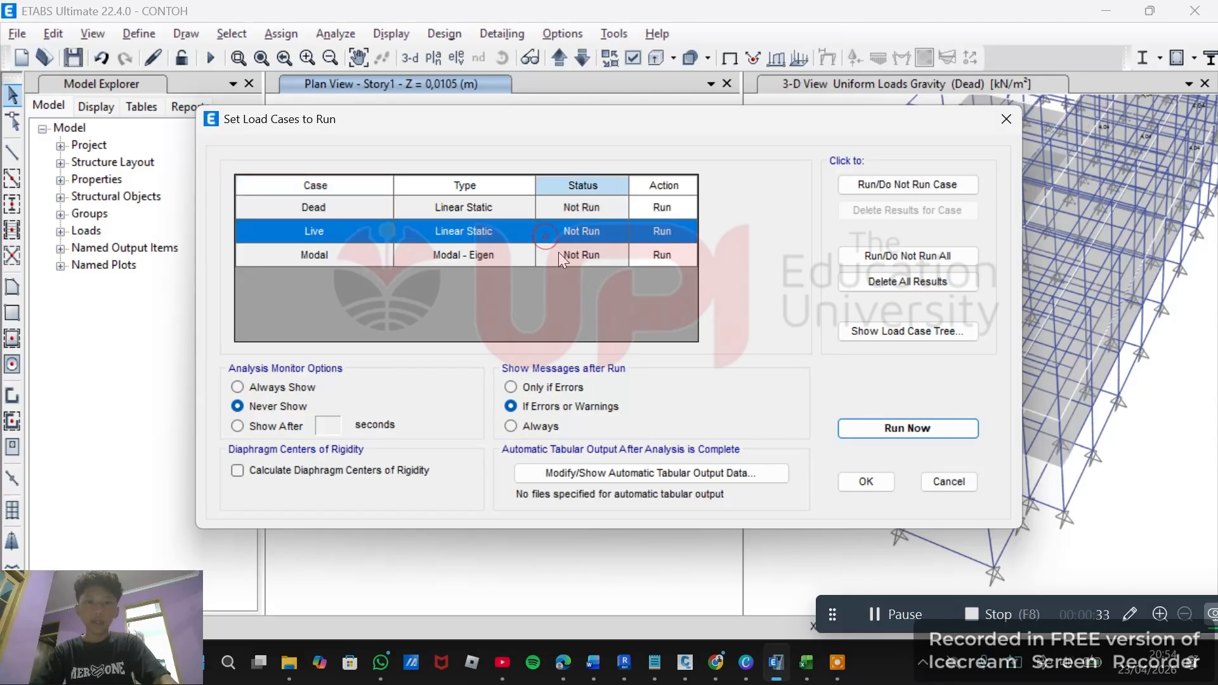
{"action": "left_click", "coordinate": [553, 257]}
{"action": "left_click", "coordinate": [655, 252]}
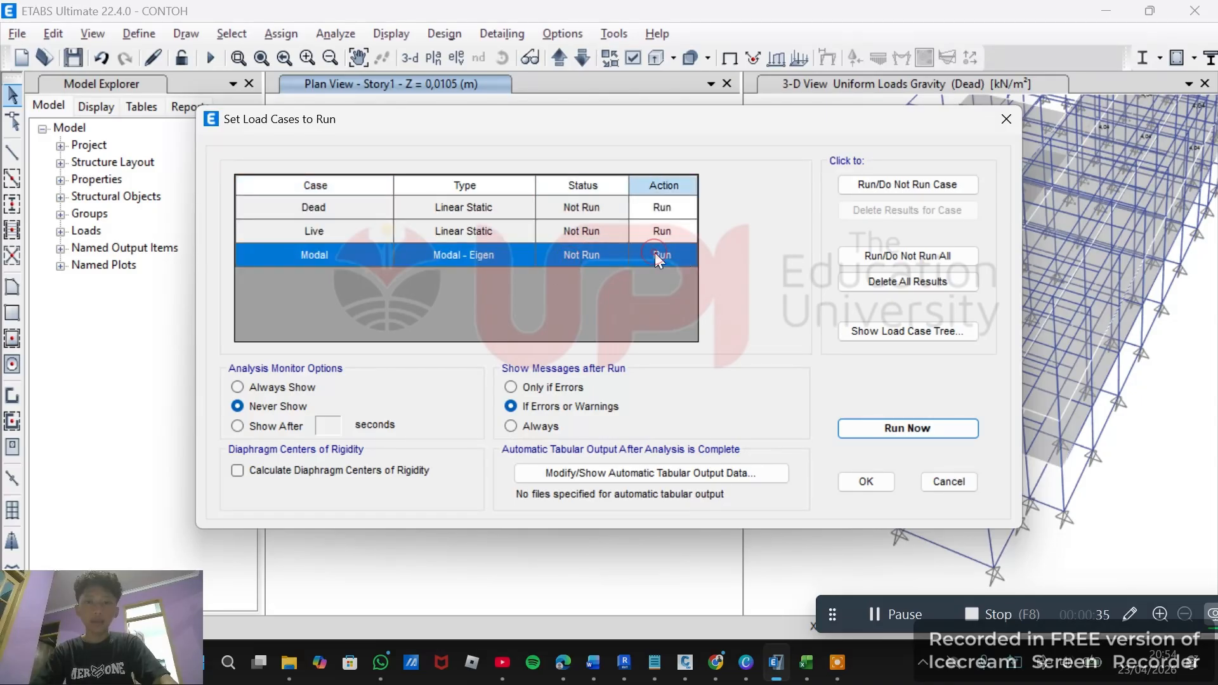
{"action": "left_click", "coordinate": [938, 185]}
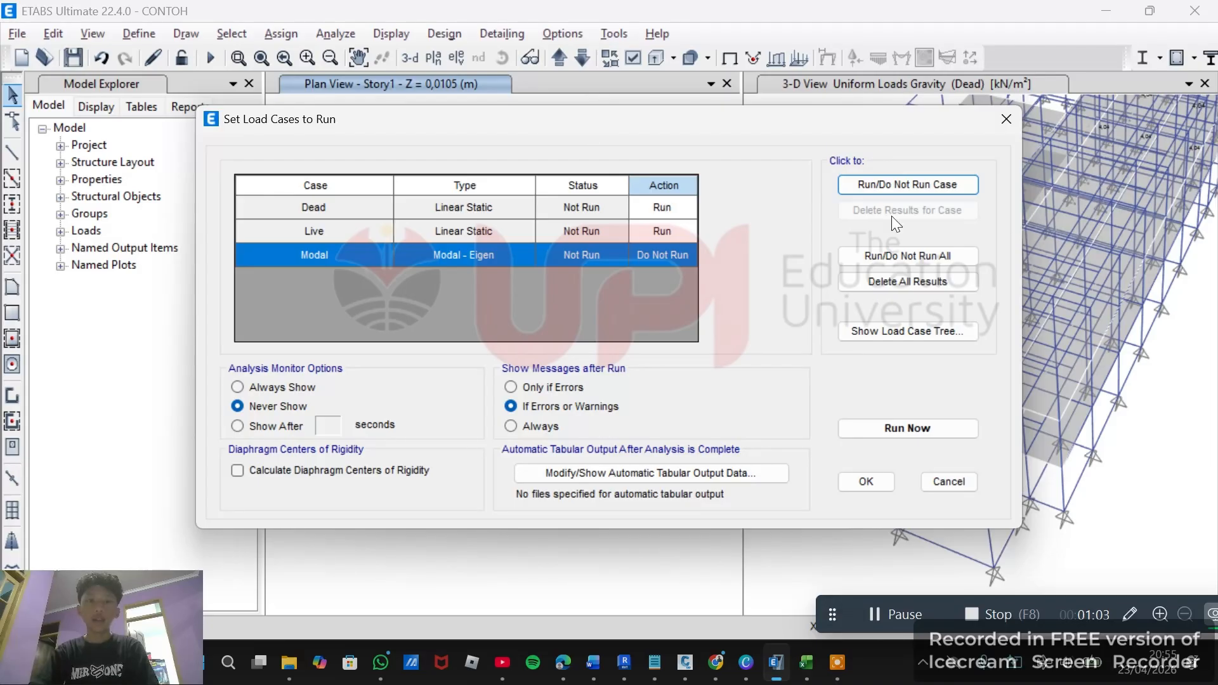
{"action": "left_click_drag", "start_coordinate": [538, 130], "coordinate": [500, 130]}
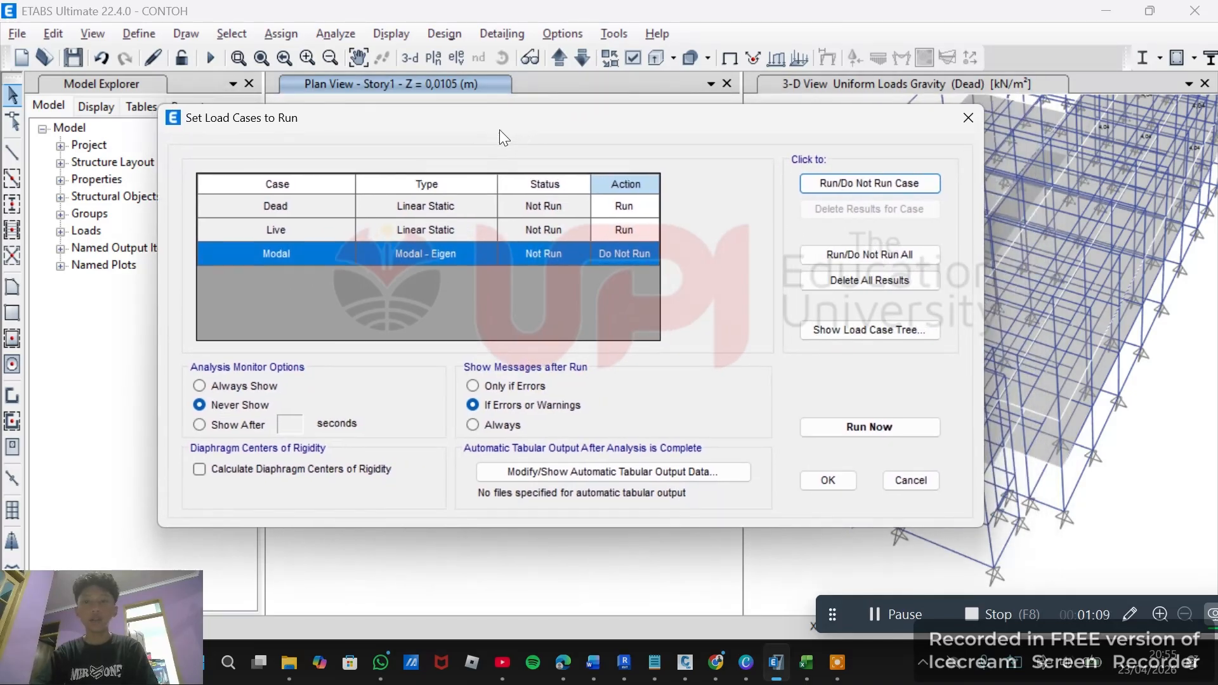